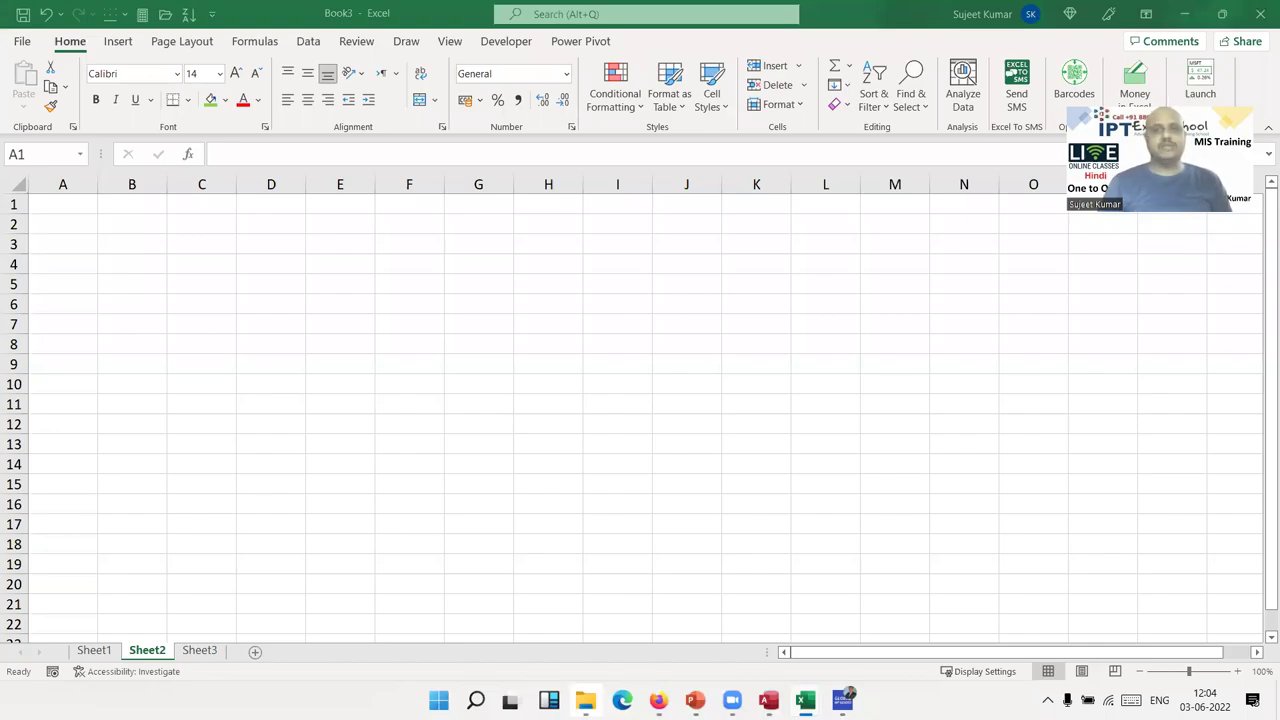
Enter VBA as the heading in cell B2.
click(104, 223)
text(VBA)
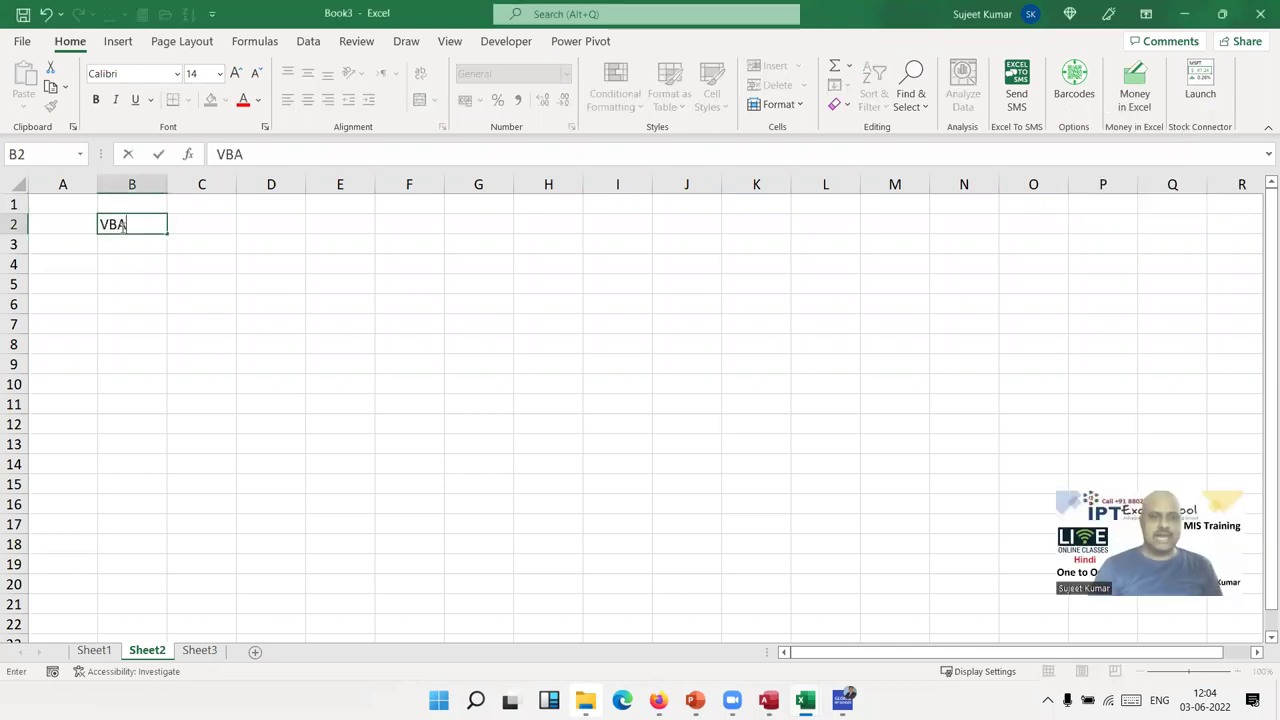
key(Return)
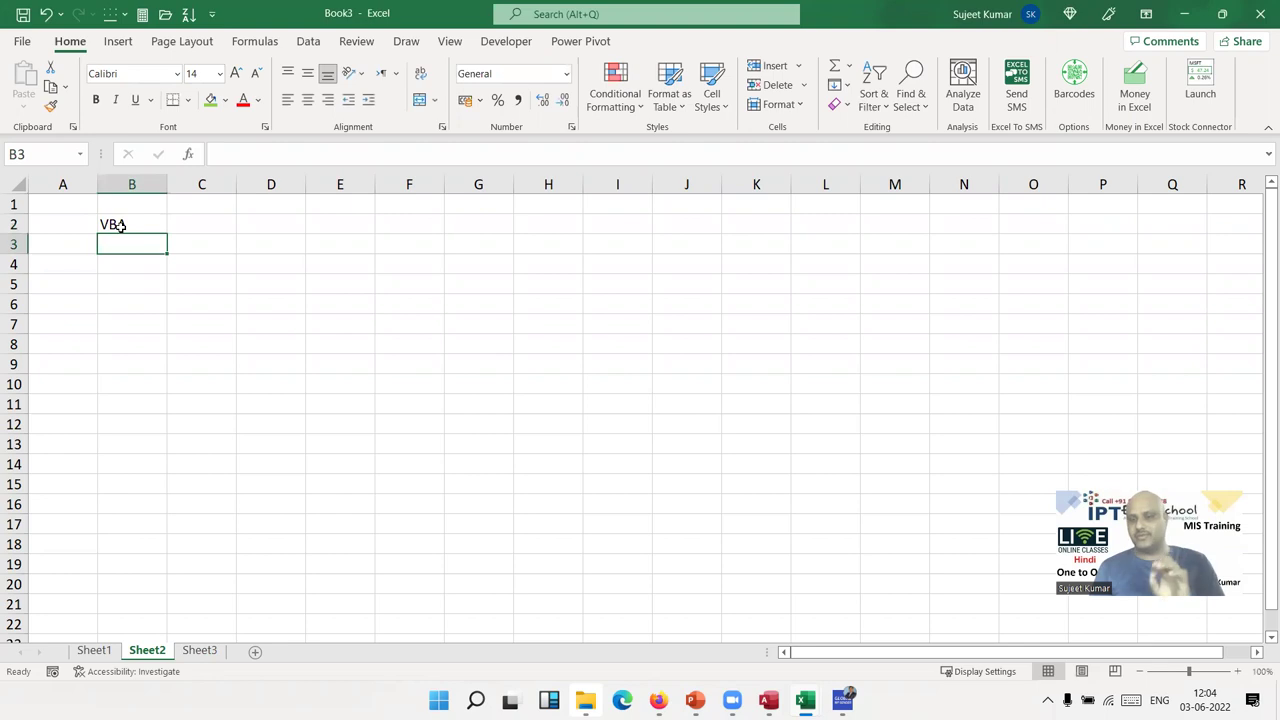
key(Return)
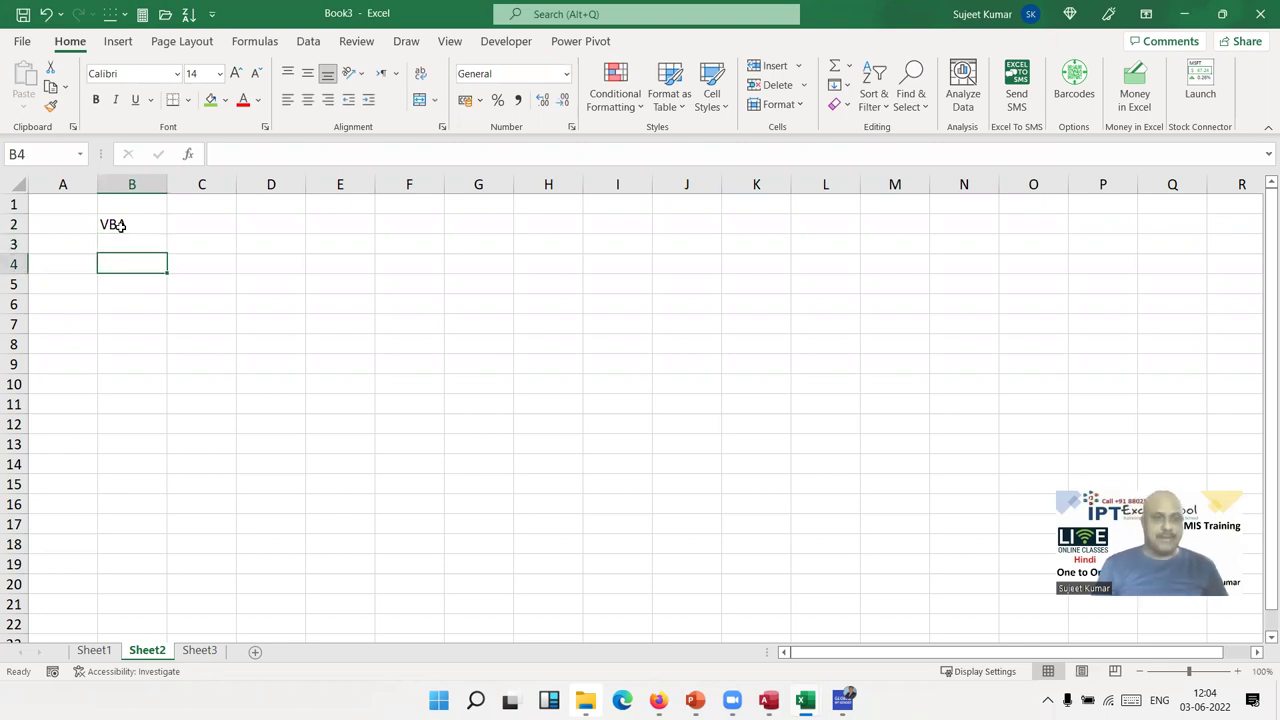
List Vb6, VB.net and Vbs in cells B4 to B6 beneath the heading.
text(Vb6)
key(Return)
text(VB.net)
key(Return)
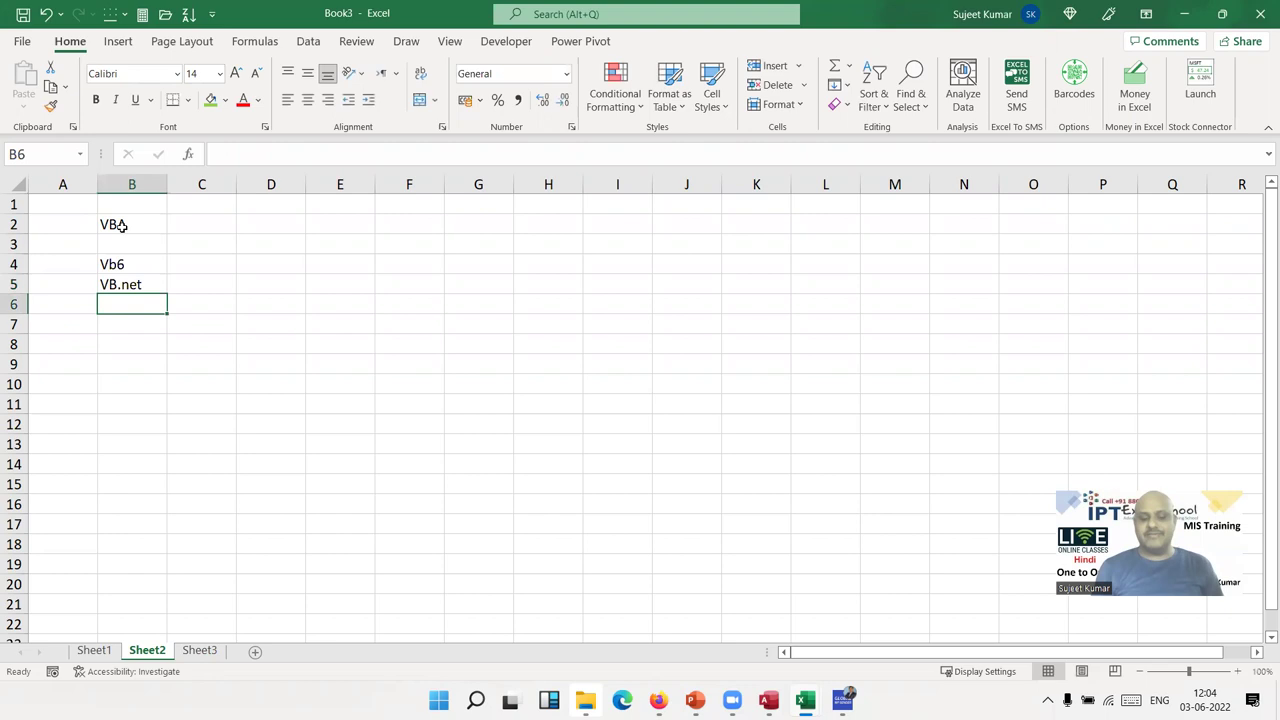
text(Vn)
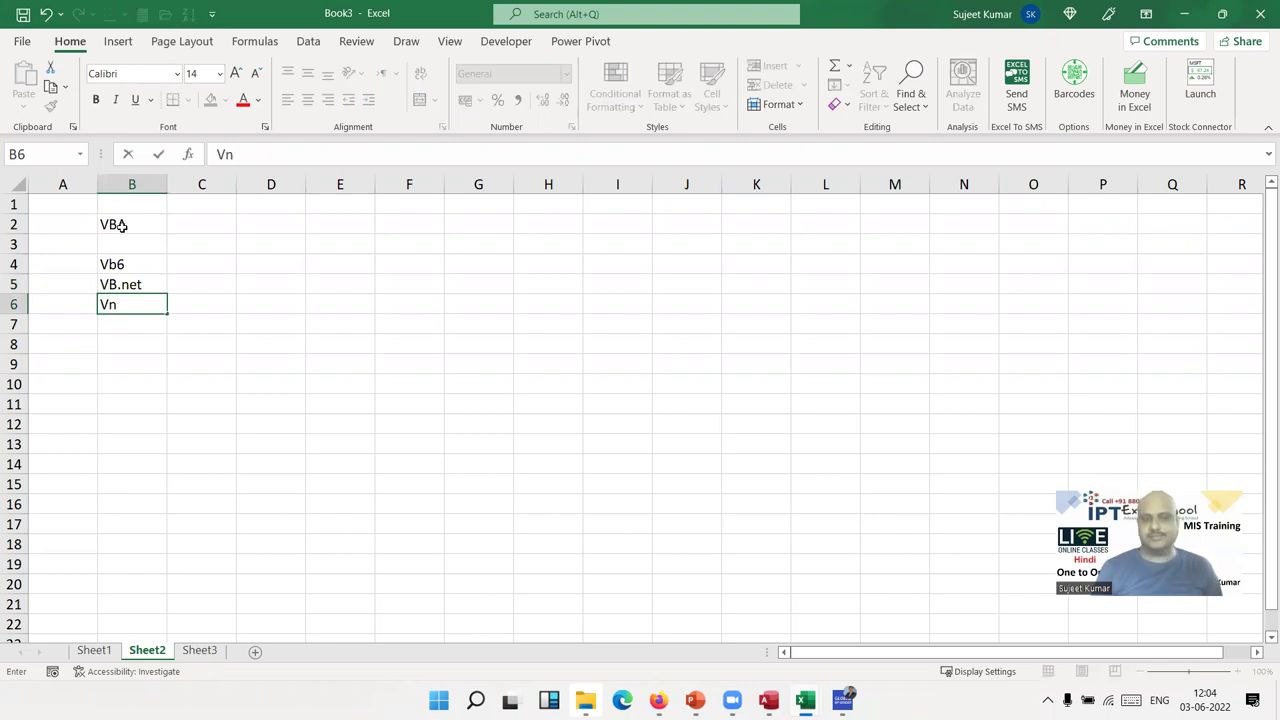
key(BackSpace)
key(BackSpace)
text(bs)
key(Return)
key(Up)
key(Up)
key(Up)
key(shift+Down)
key(shift+Down)
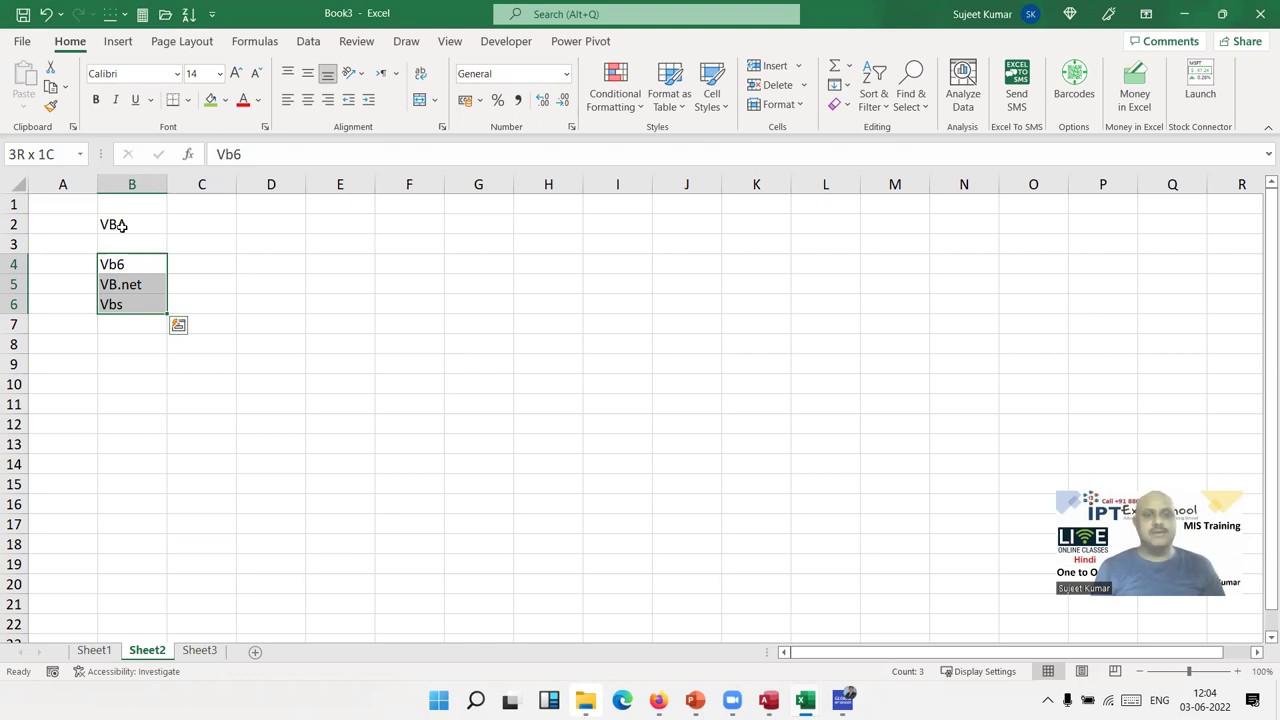
click(120, 226)
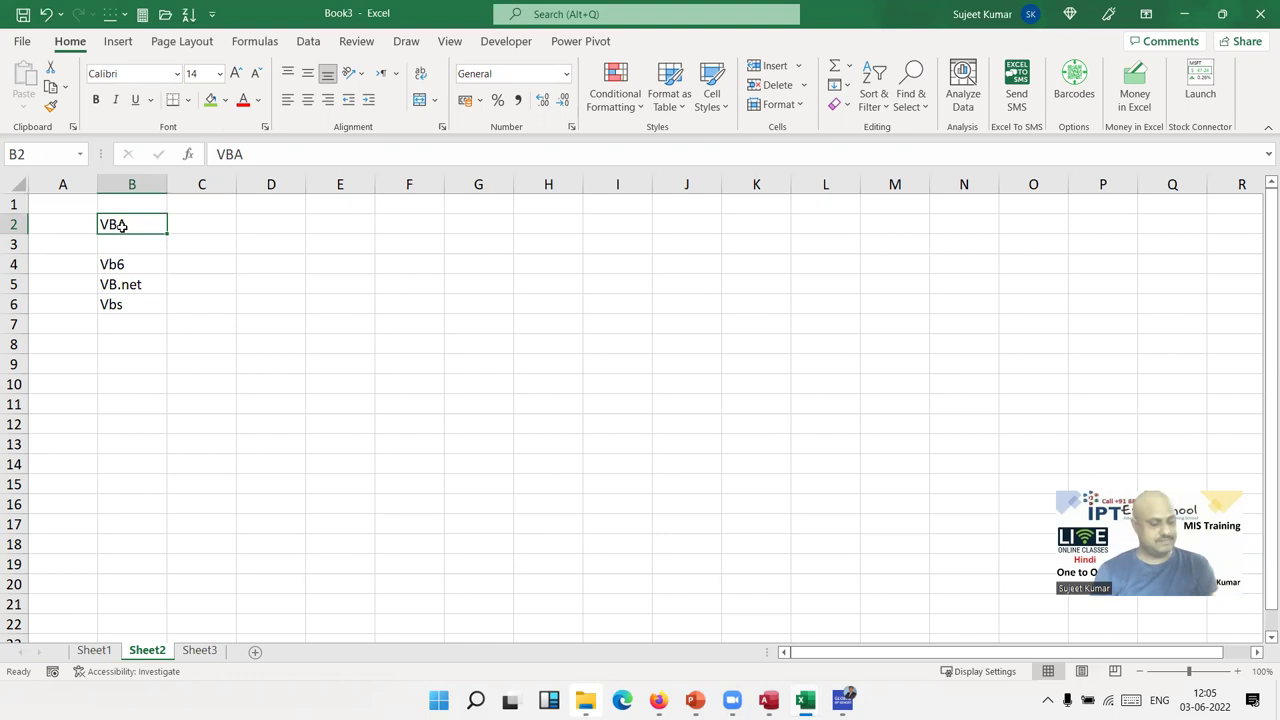
Type Macros in D3, Function in D6 and userform in D10.
key(Right)
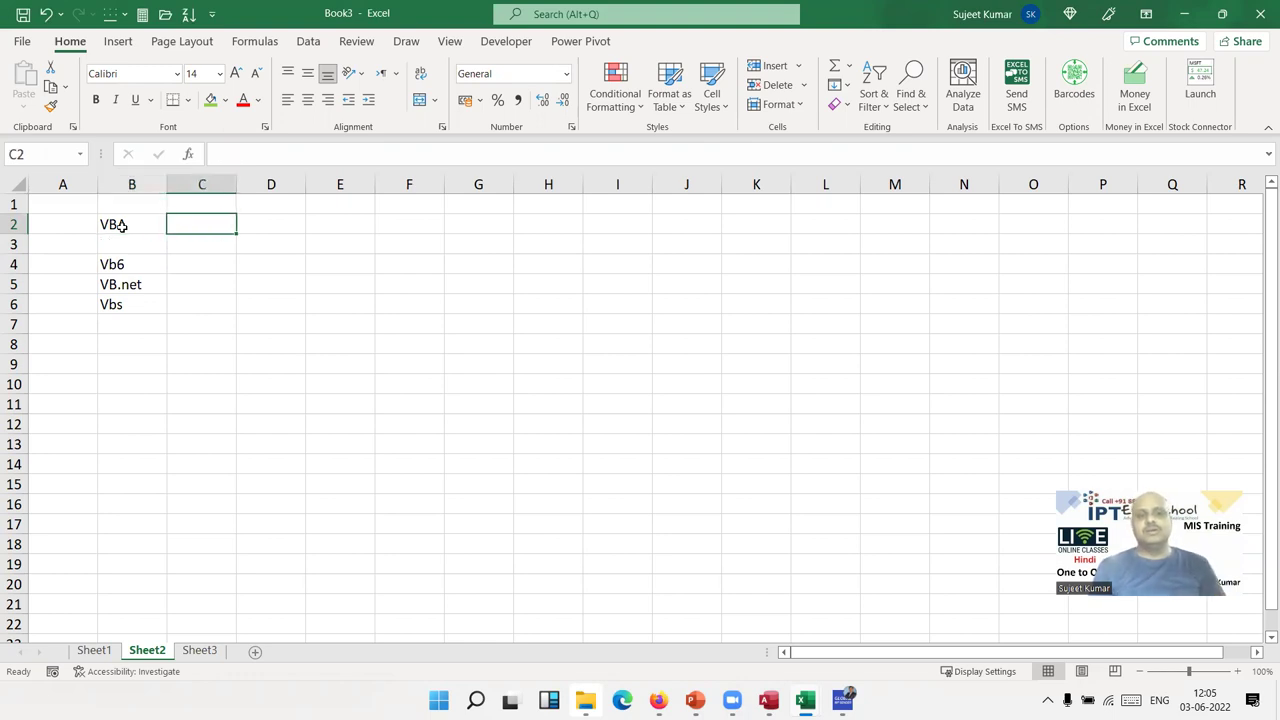
key(Right)
key(Down)
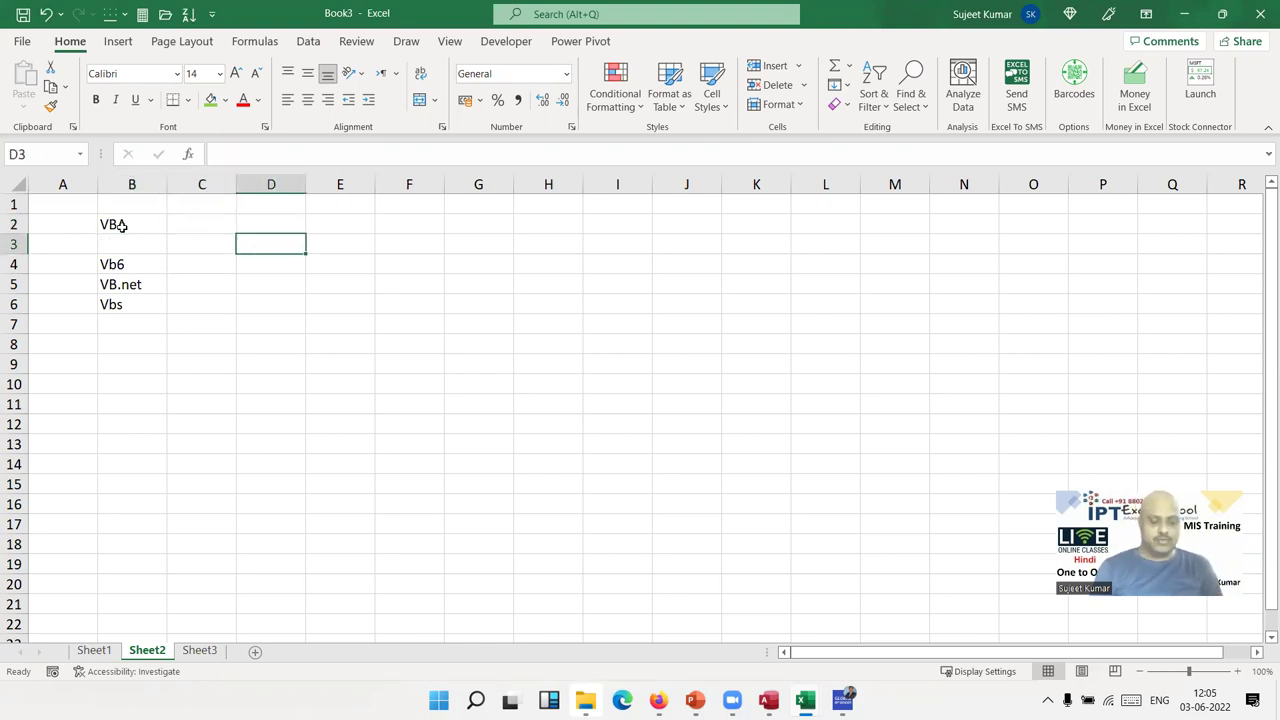
text(Macros)
key(Return)
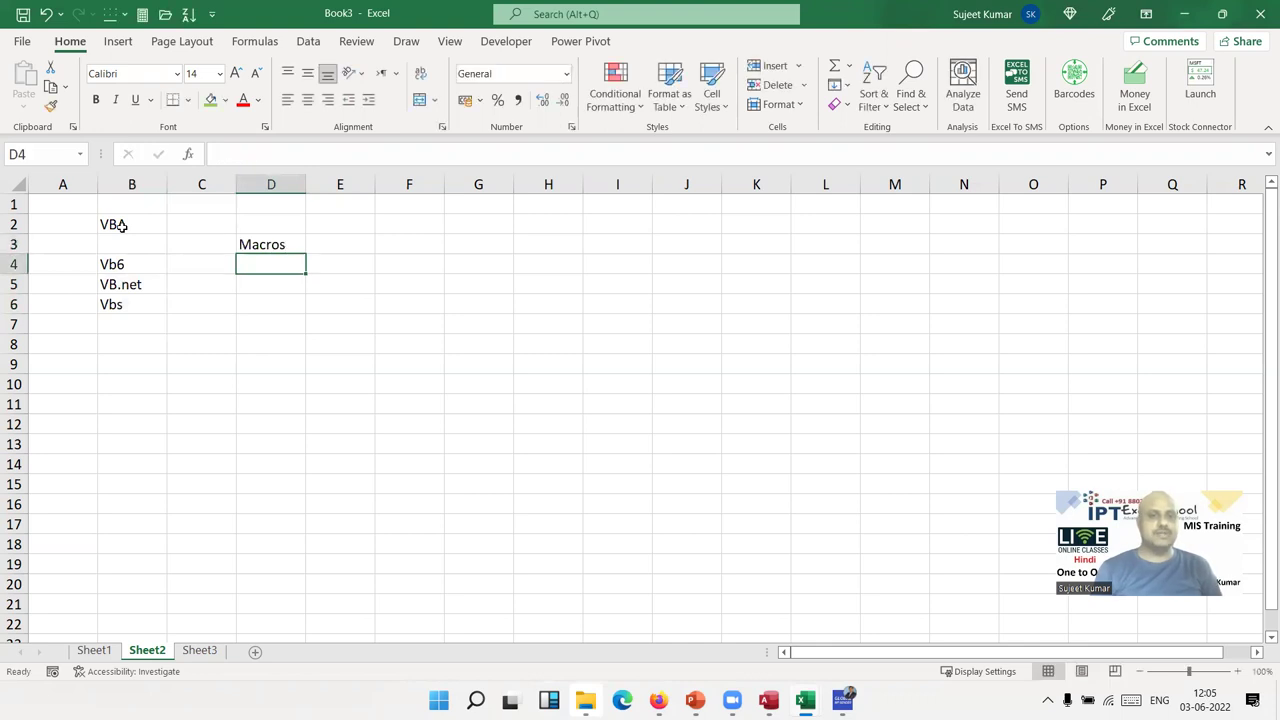
key(Down)
key(Down)
text(Function)
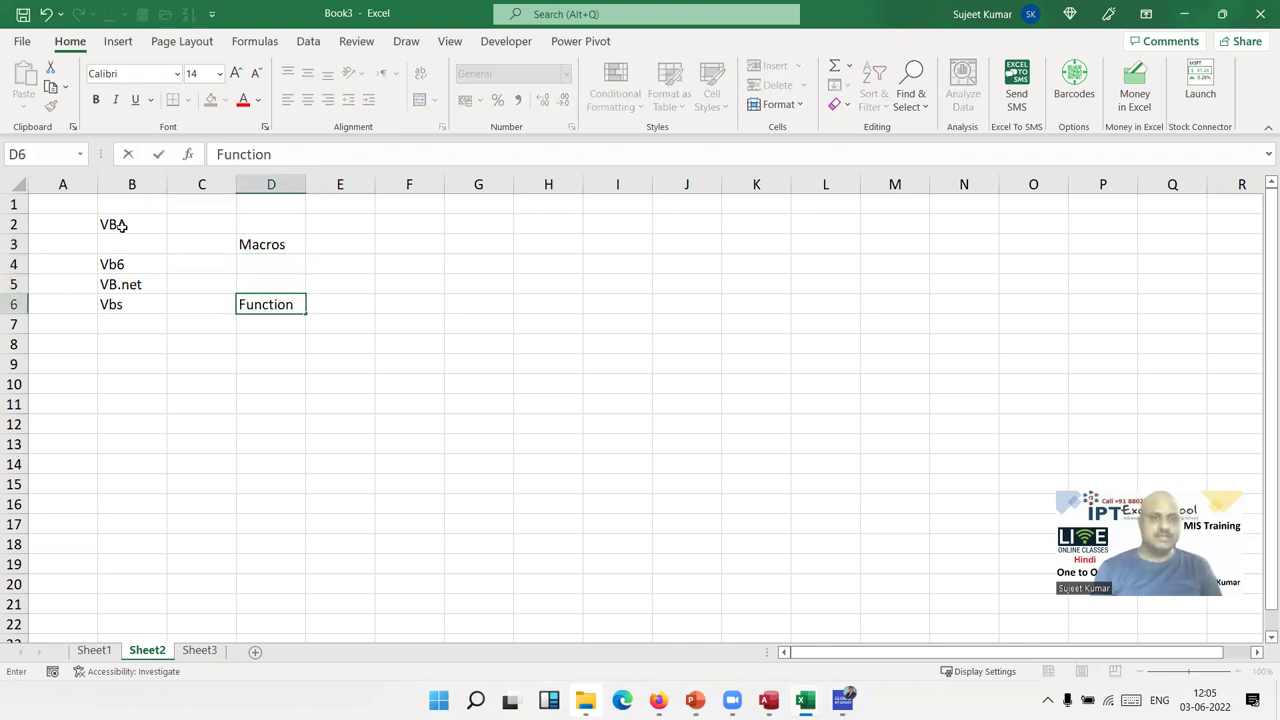
key(Down)
key(Down)
key(Down)
text(userform)
key(Return)
key(Up)
key(Up)
key(Up)
key(Up)
key(Up)
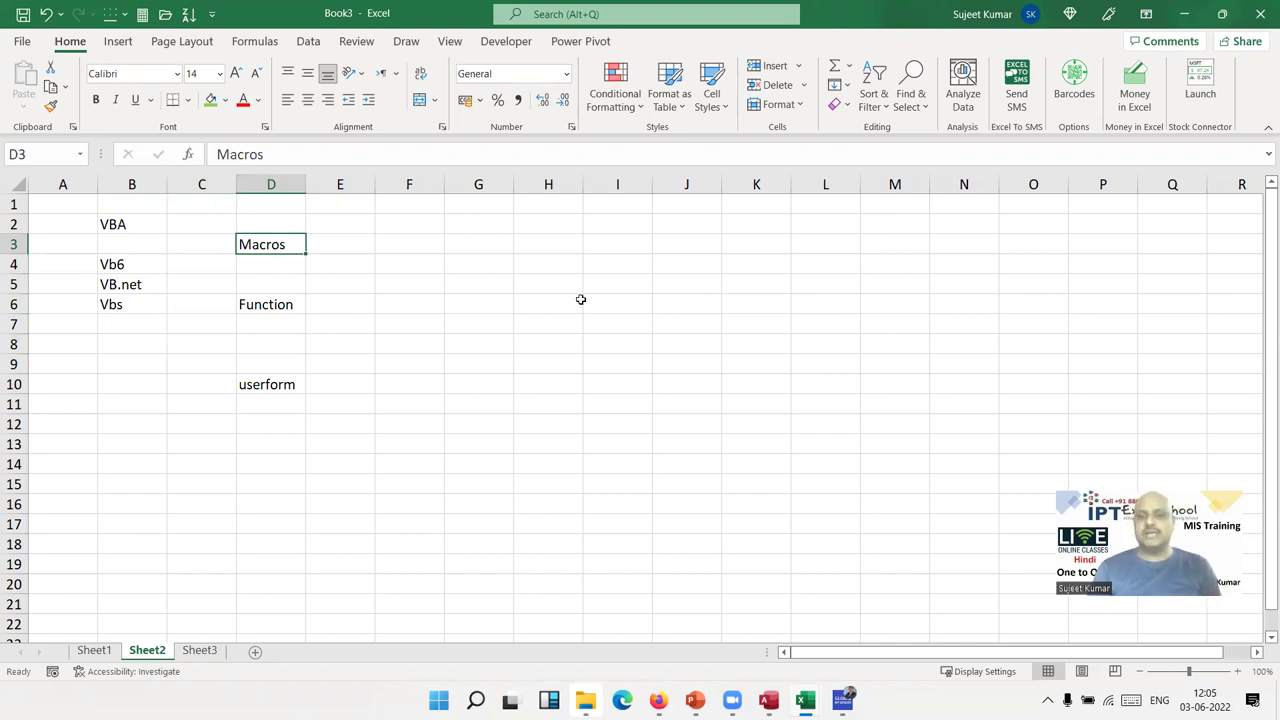
click(539, 254)
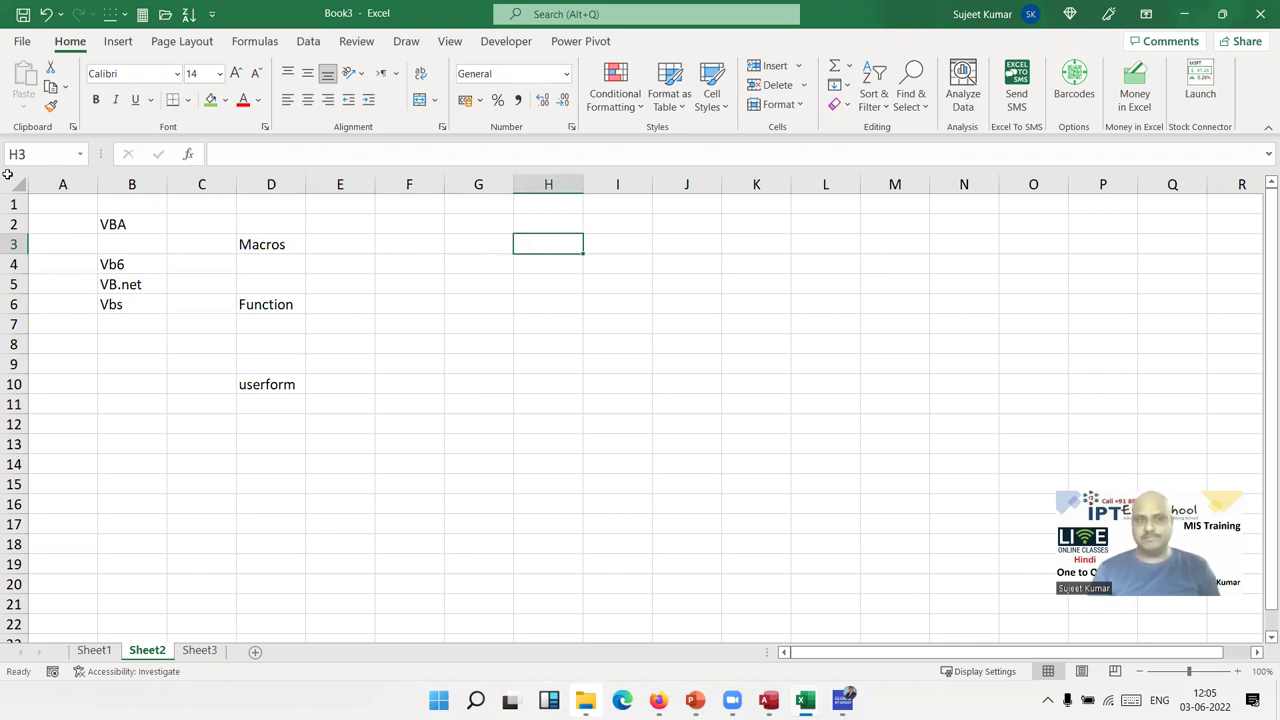
Open Example Macro from the recent workbooks and glance at its Data and Junk sheets.
click(31, 43)
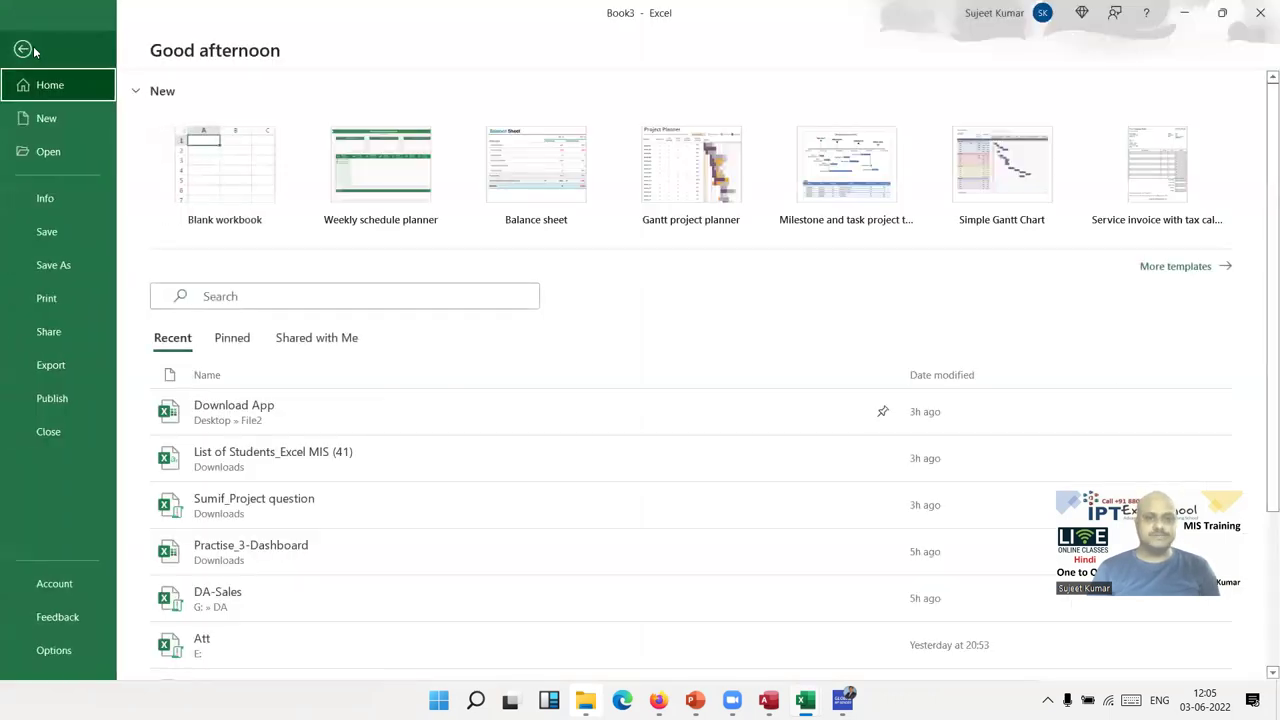
scroll(450, 480, down, 2)
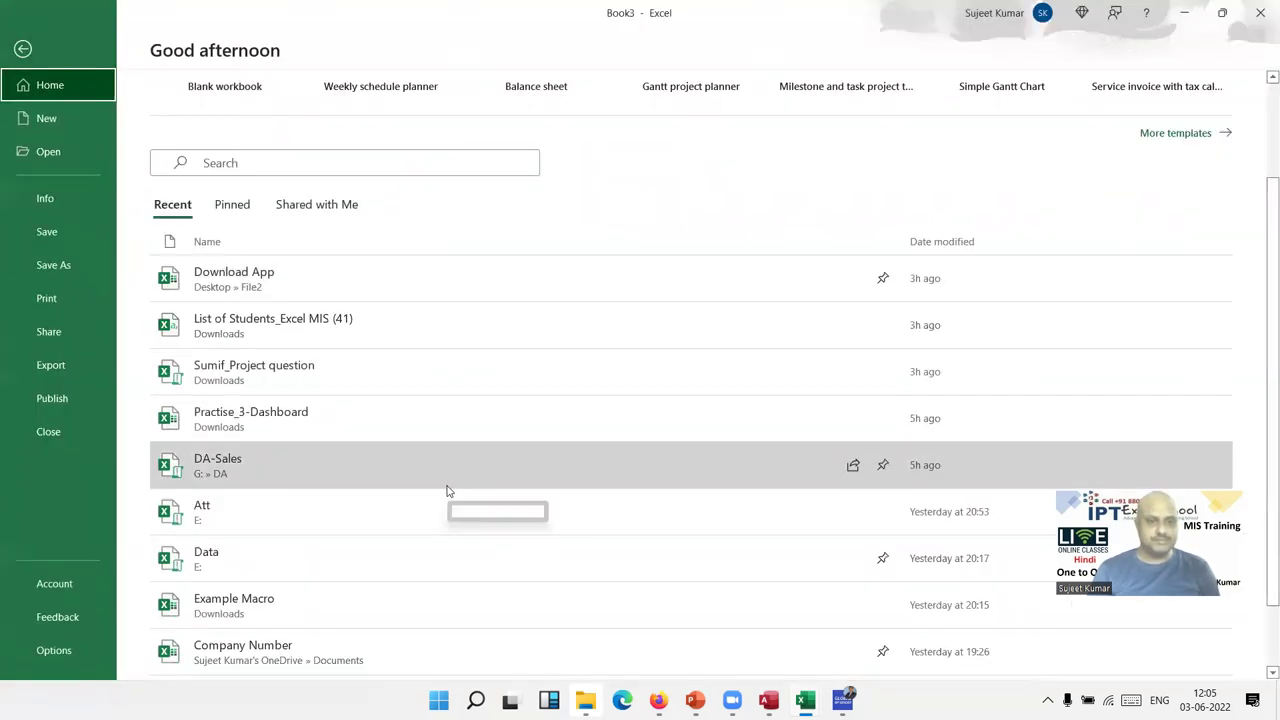
click(326, 620)
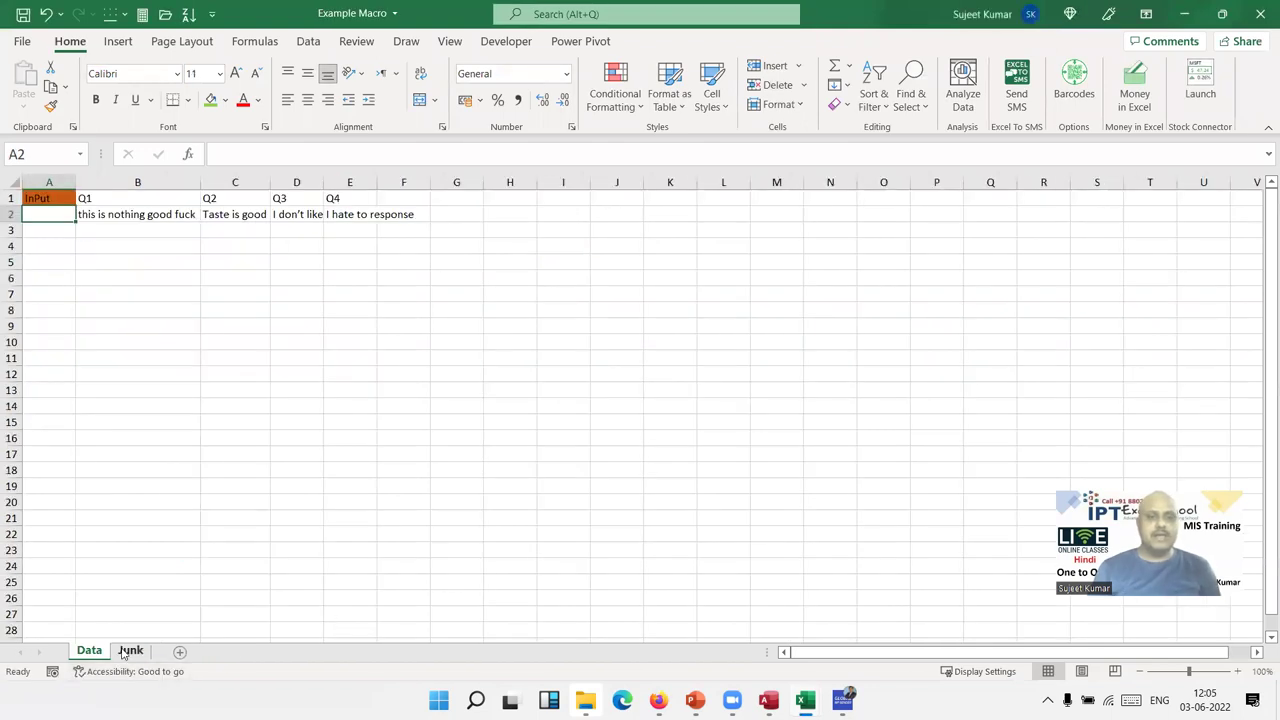
click(129, 651)
click(95, 650)
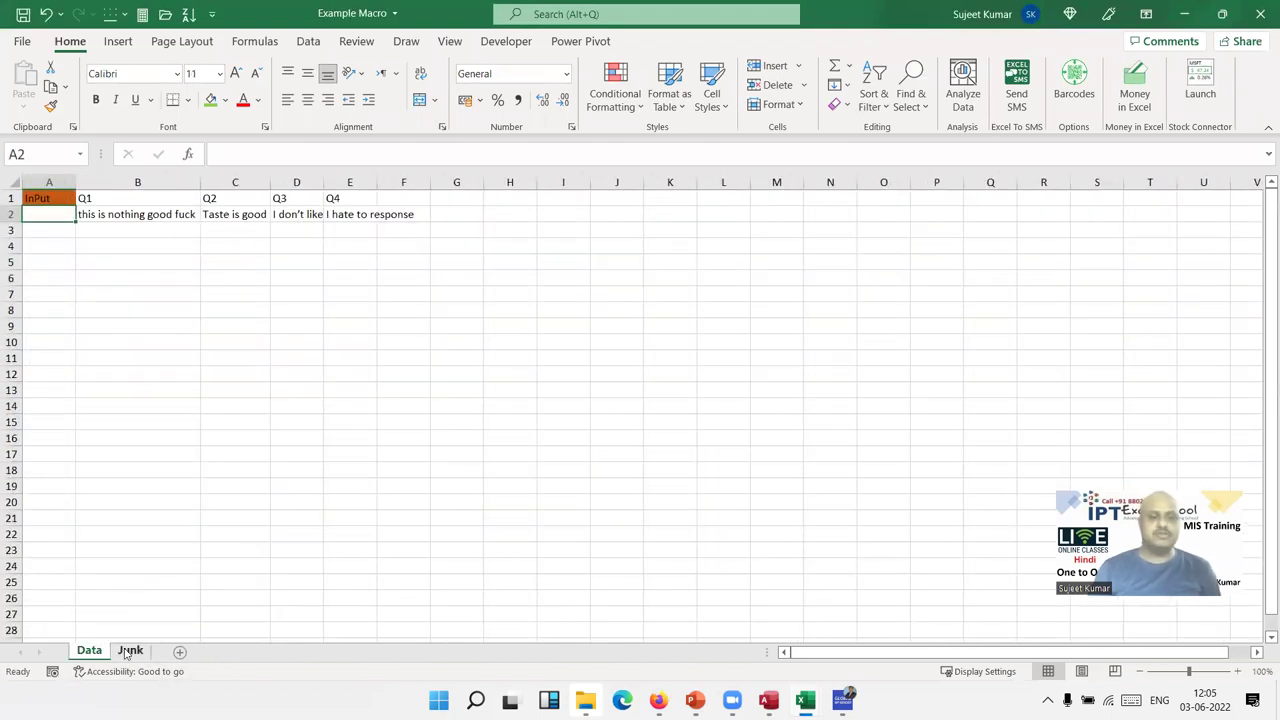
click(128, 650)
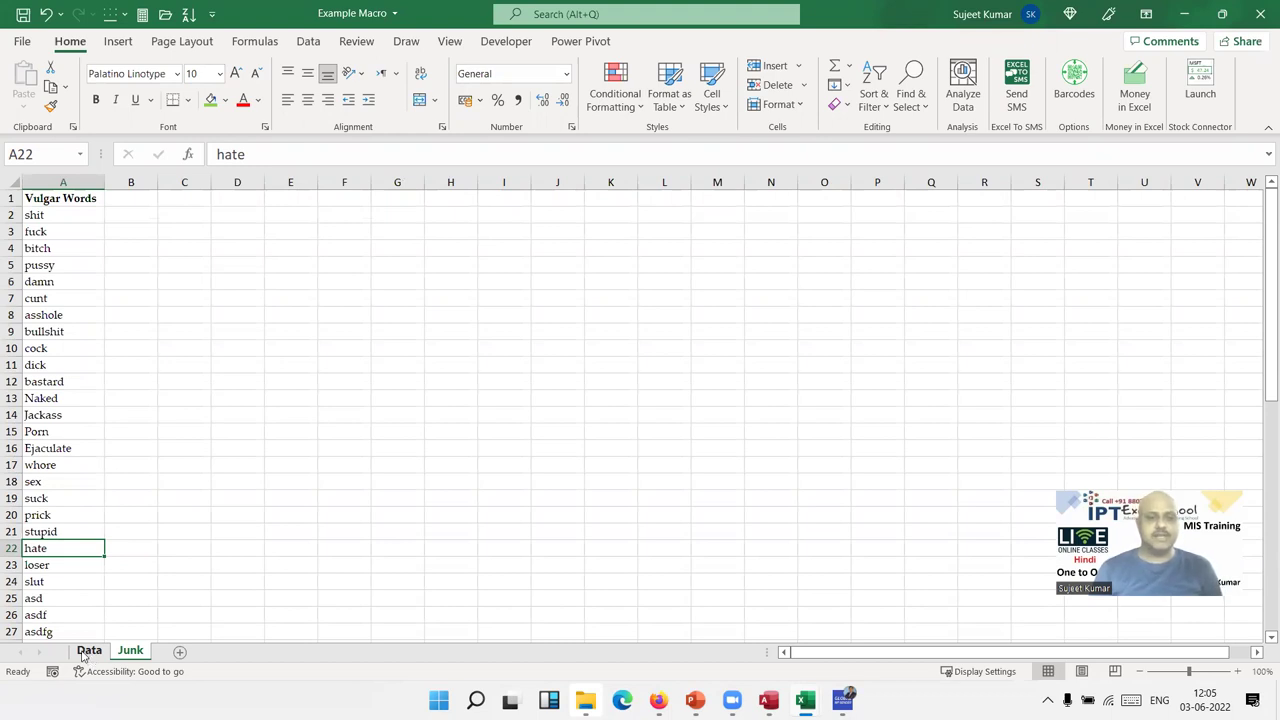
click(88, 651)
Inspect the Q1–Q4 text responses in B2 to E2 on the Data sheet.
click(305, 373)
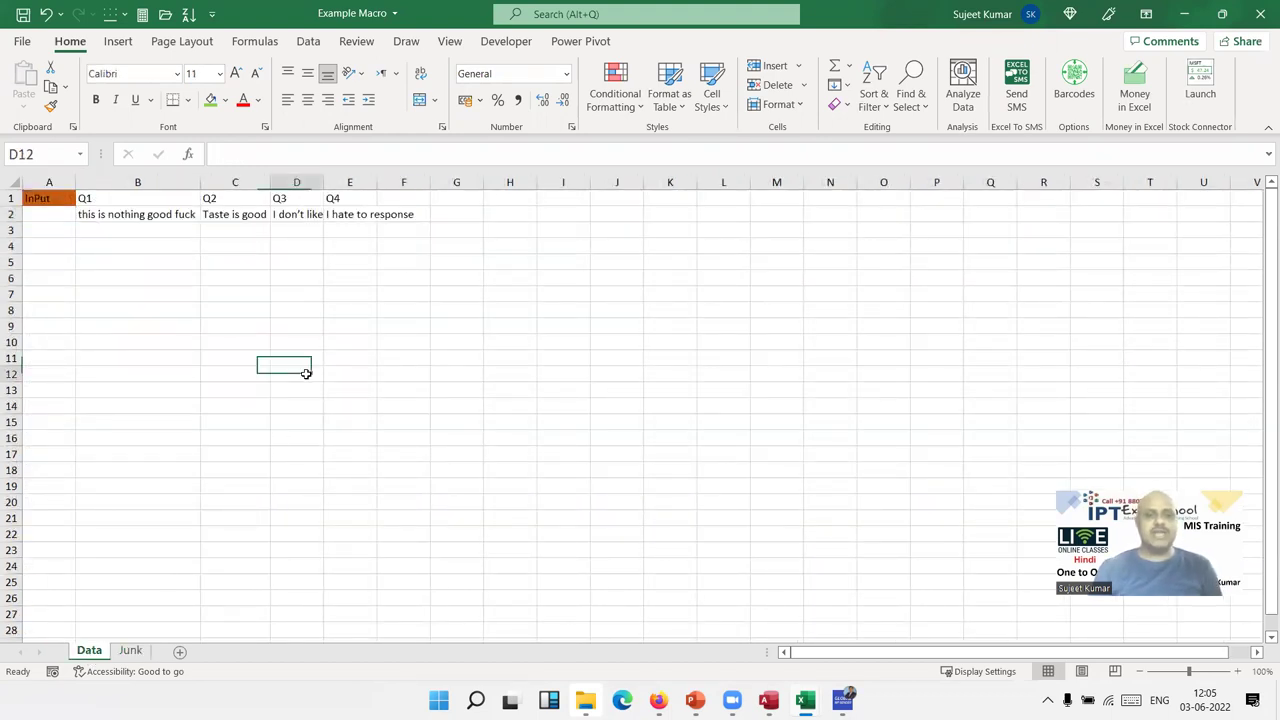
click(152, 212)
click(237, 215)
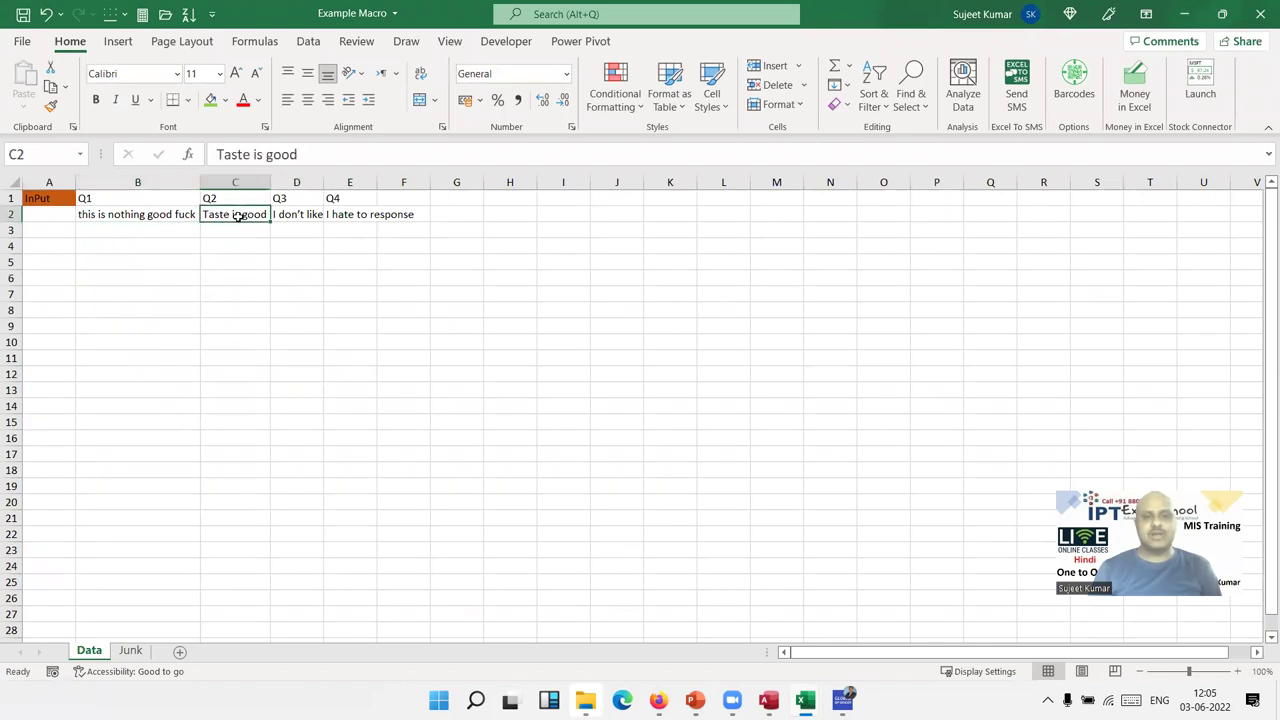
click(317, 212)
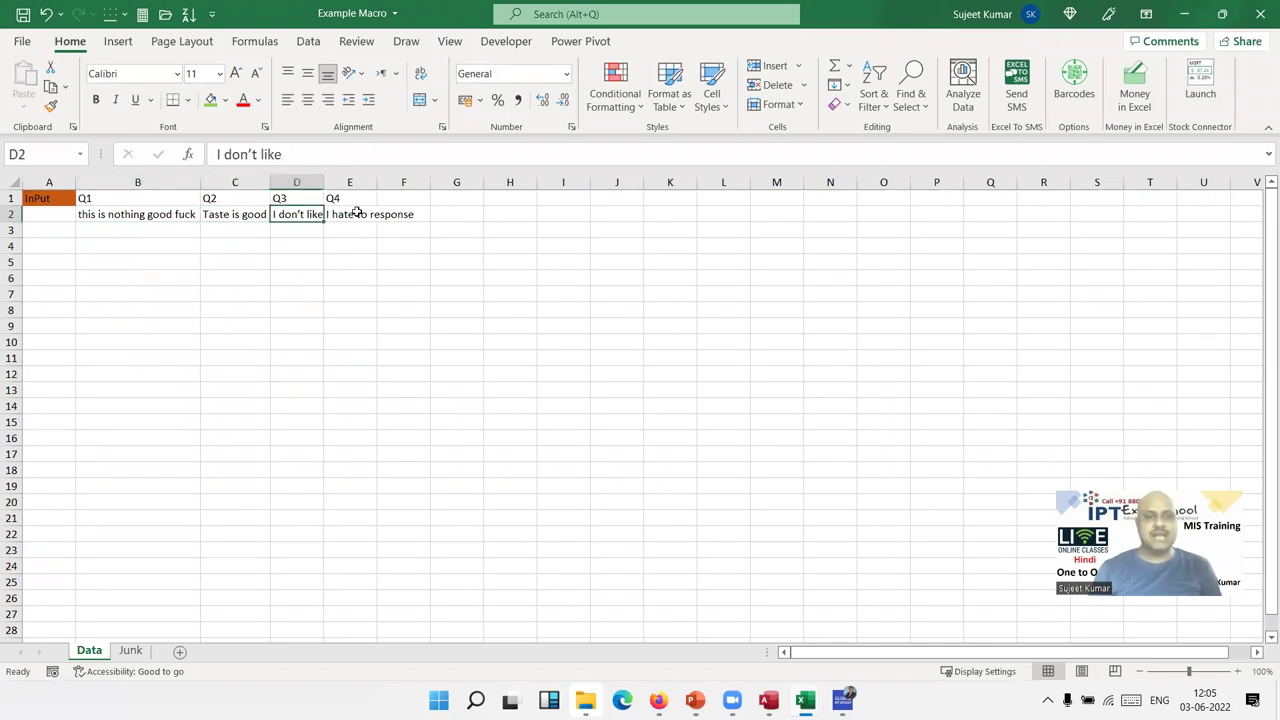
click(356, 211)
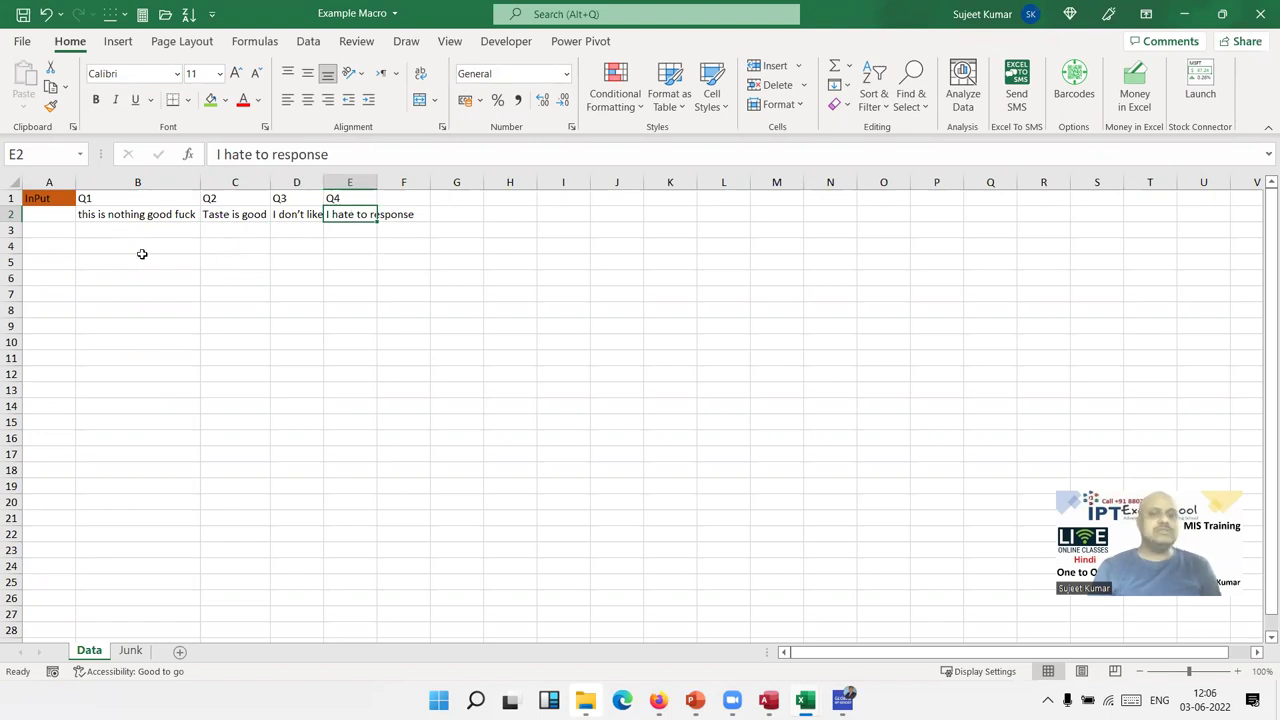
drag(150, 215, 298, 212)
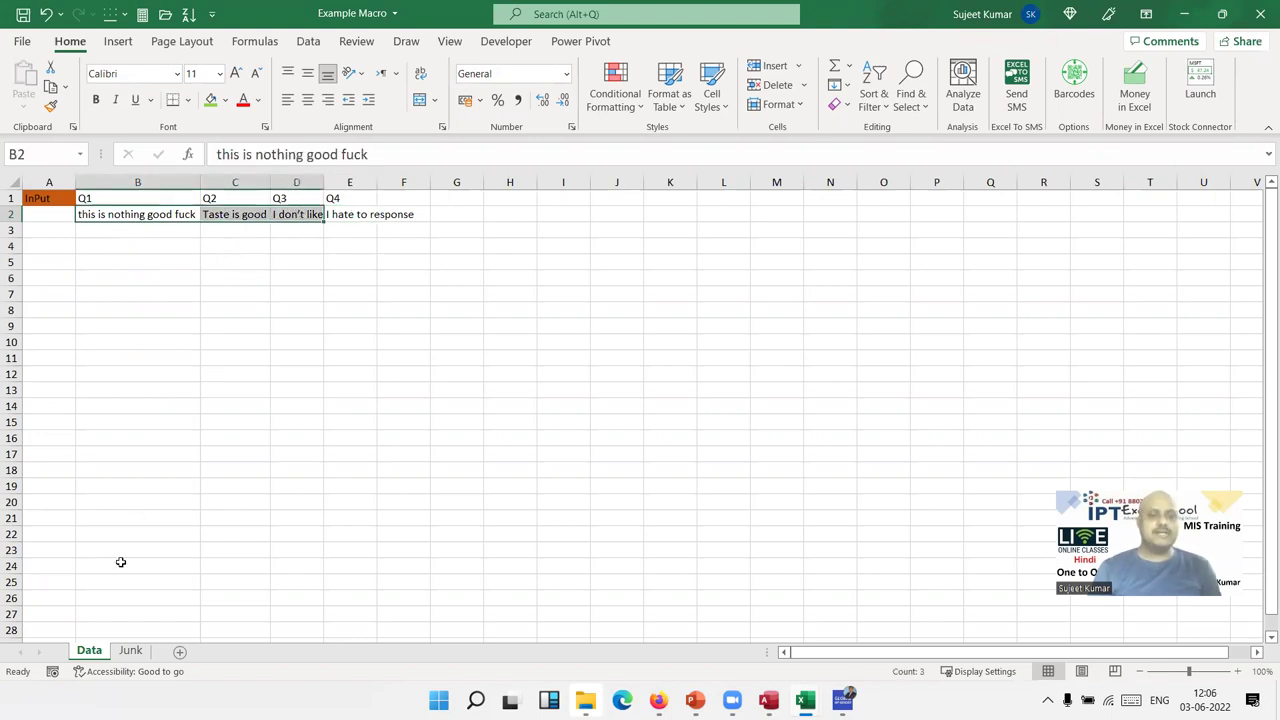
Check the Junk sheet's vulgar word list from A2 to A56, then return to Data.
click(130, 651)
click(54, 215)
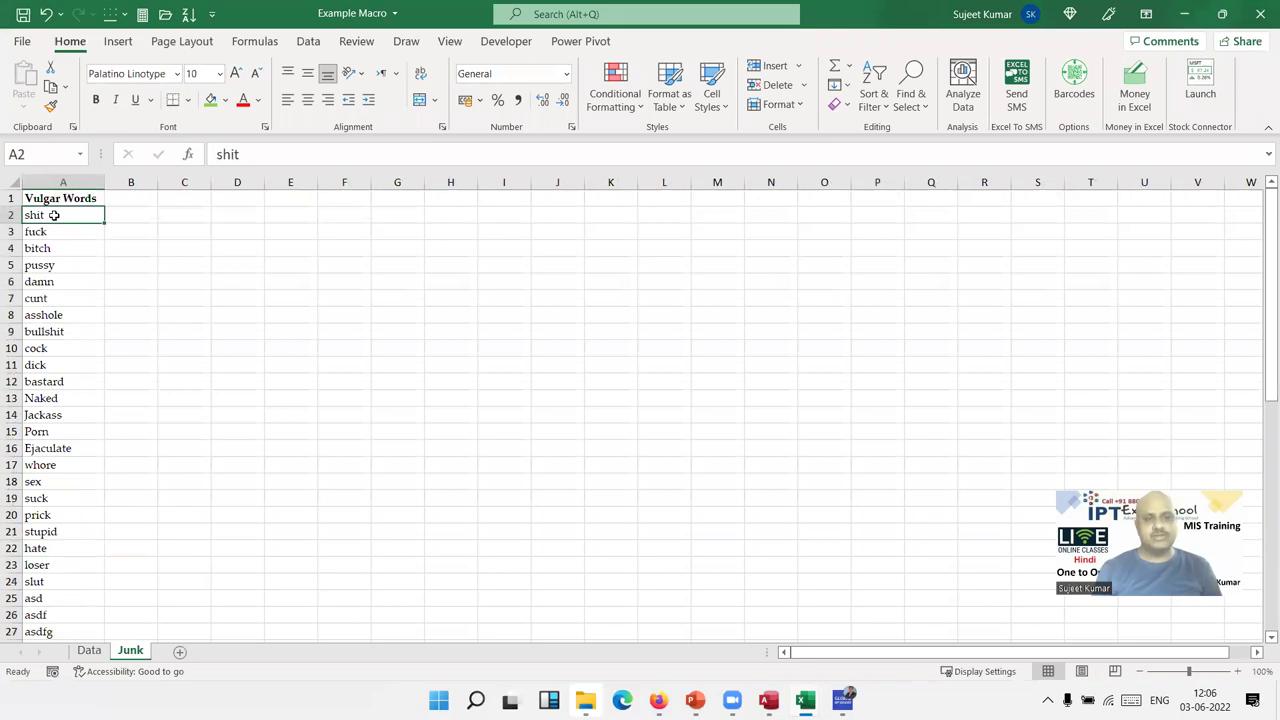
key(ctrl+shift+Down)
key(ctrl+Home)
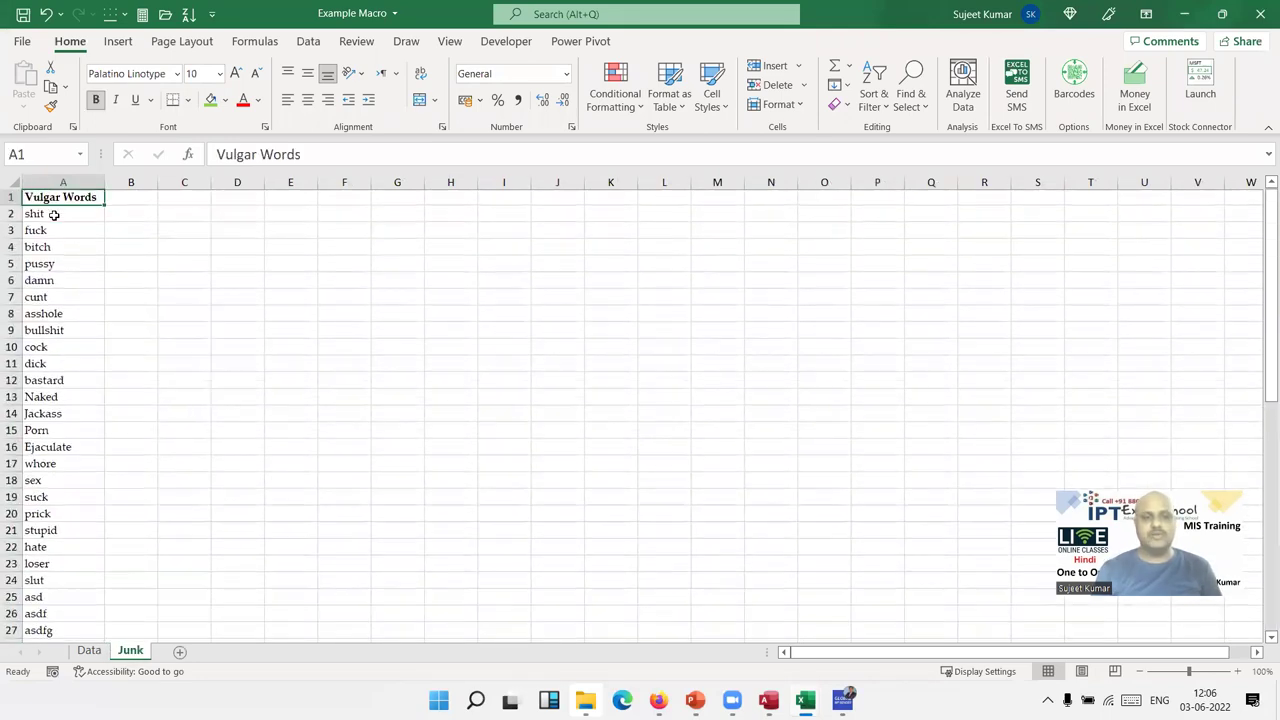
click(91, 652)
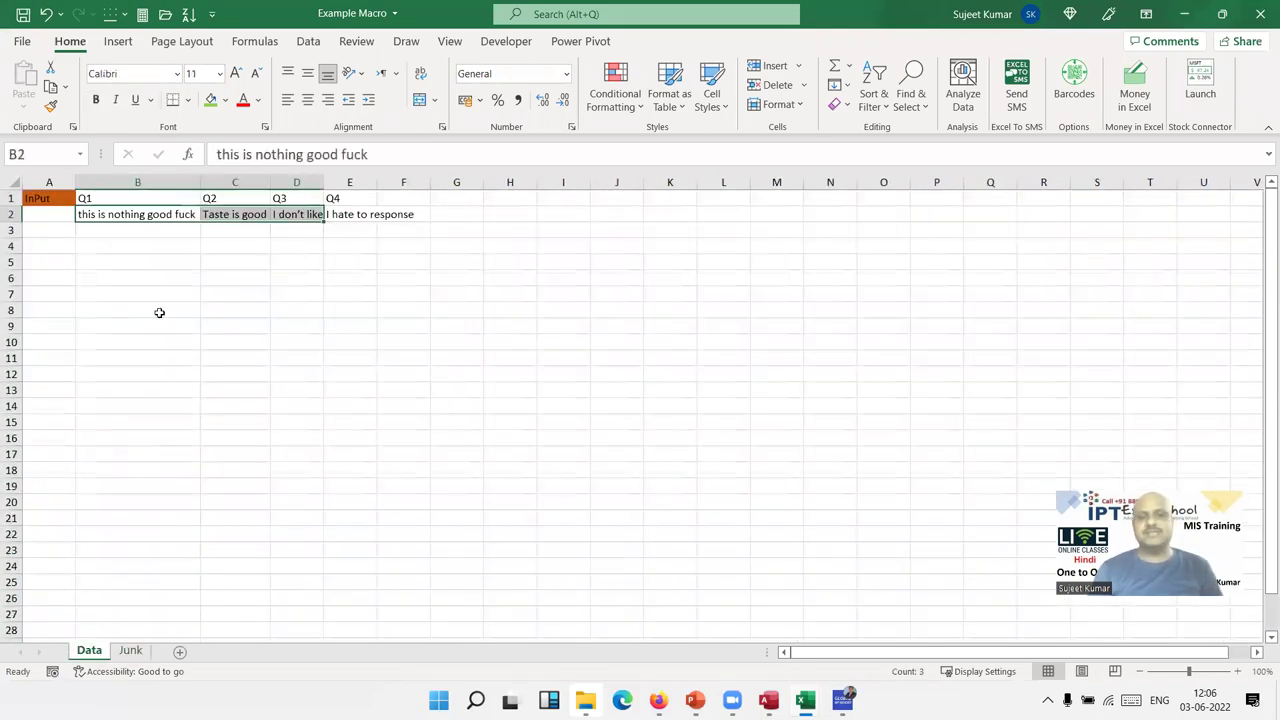
key(Escape)
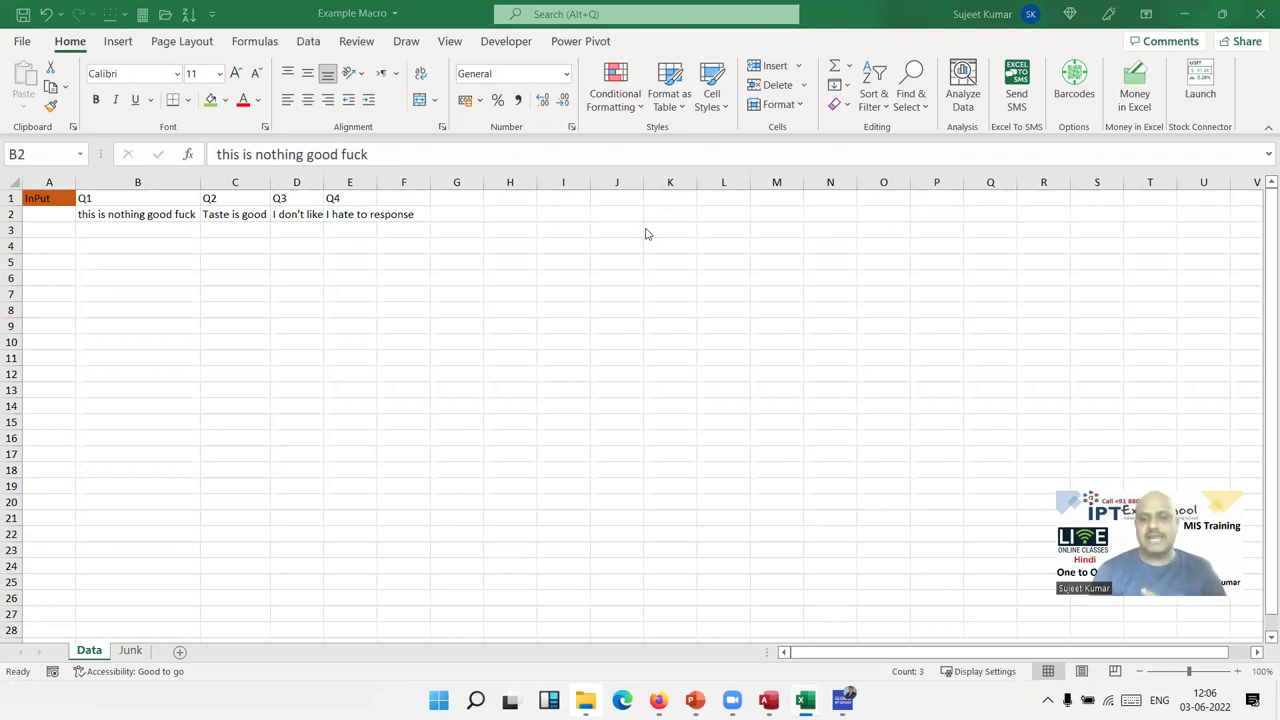
Check the Junk list to A56, select B2:E2 on Data, and launch Visual Basic.
click(128, 651)
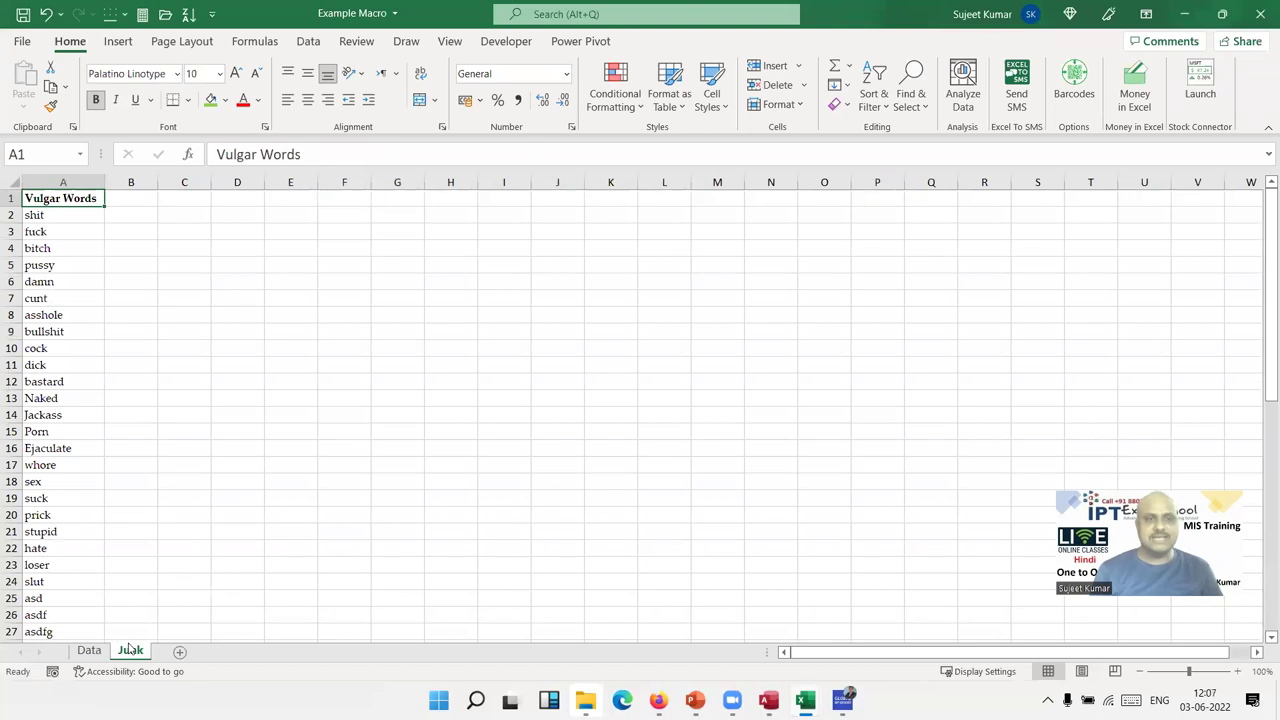
key(Down)
key(ctrl+shift+Down)
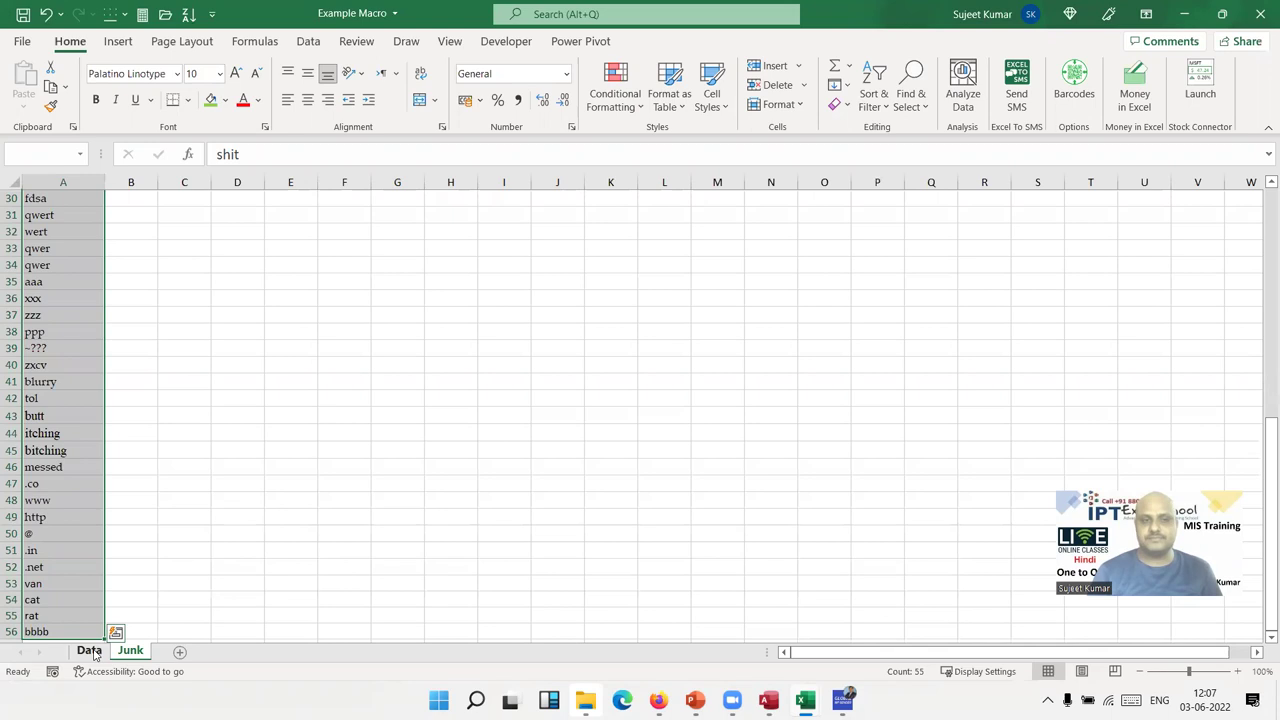
click(89, 651)
click(242, 336)
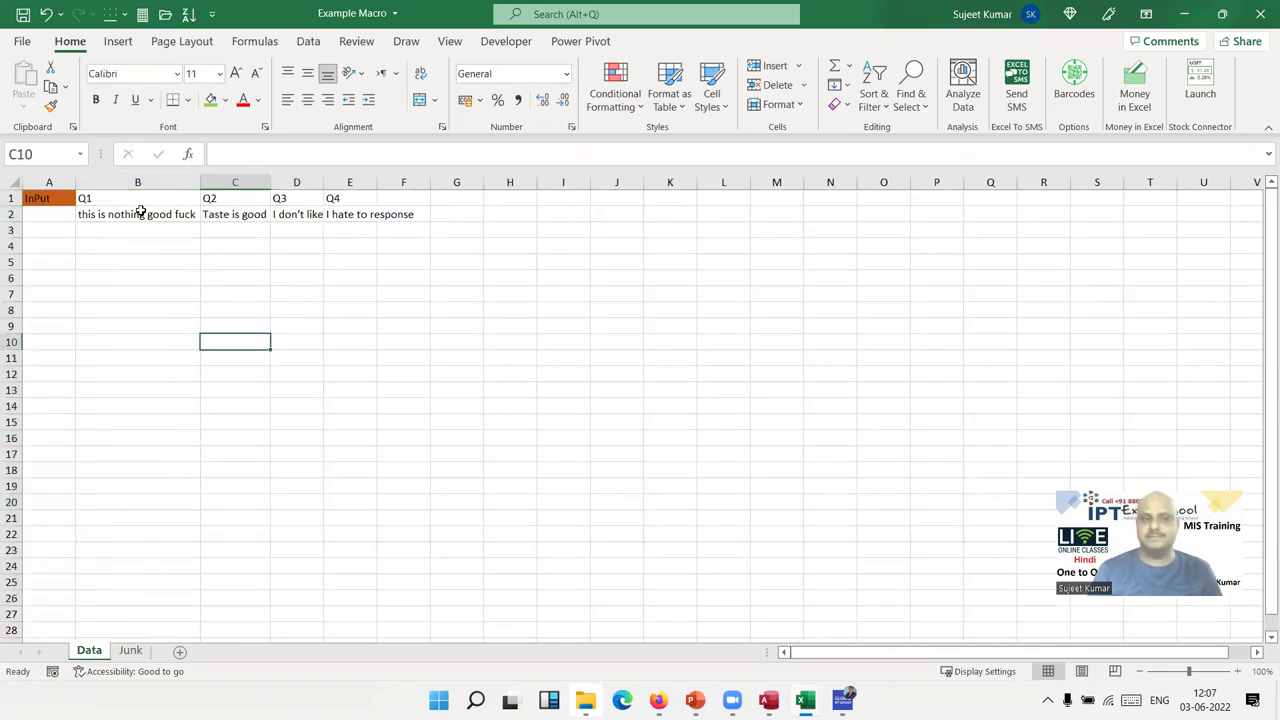
drag(141, 211, 331, 215)
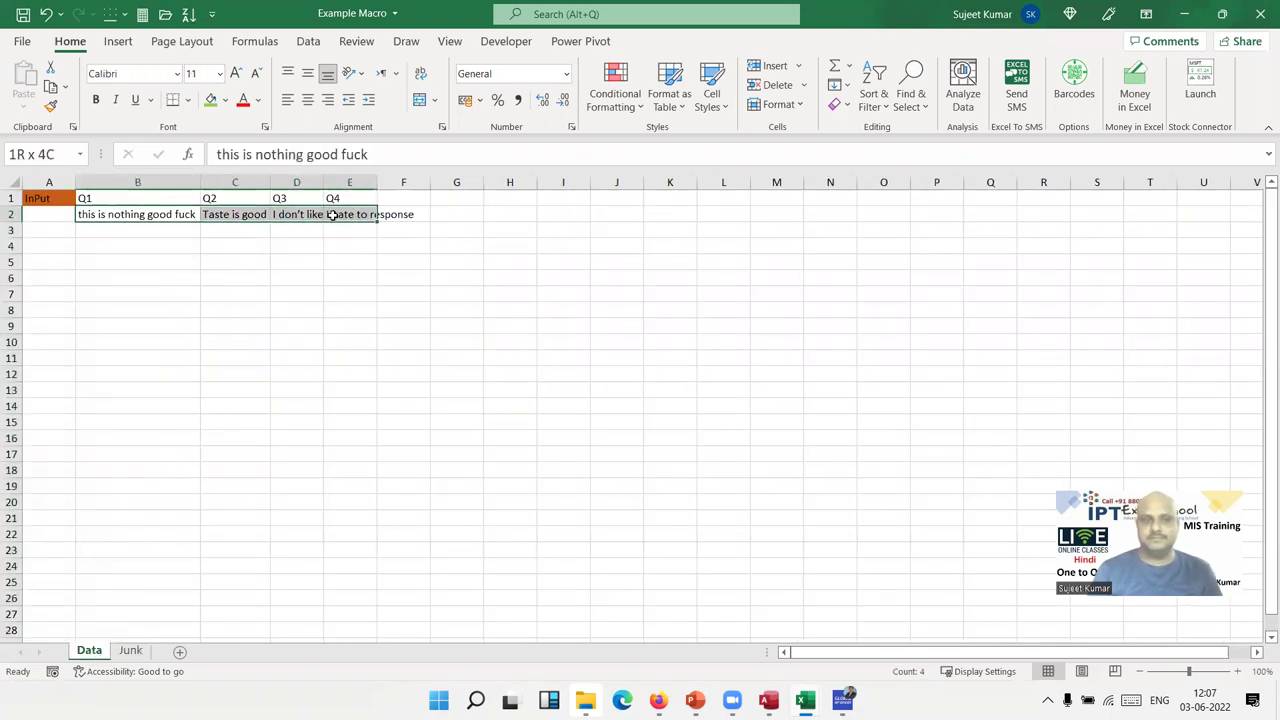
click(506, 41)
click(24, 98)
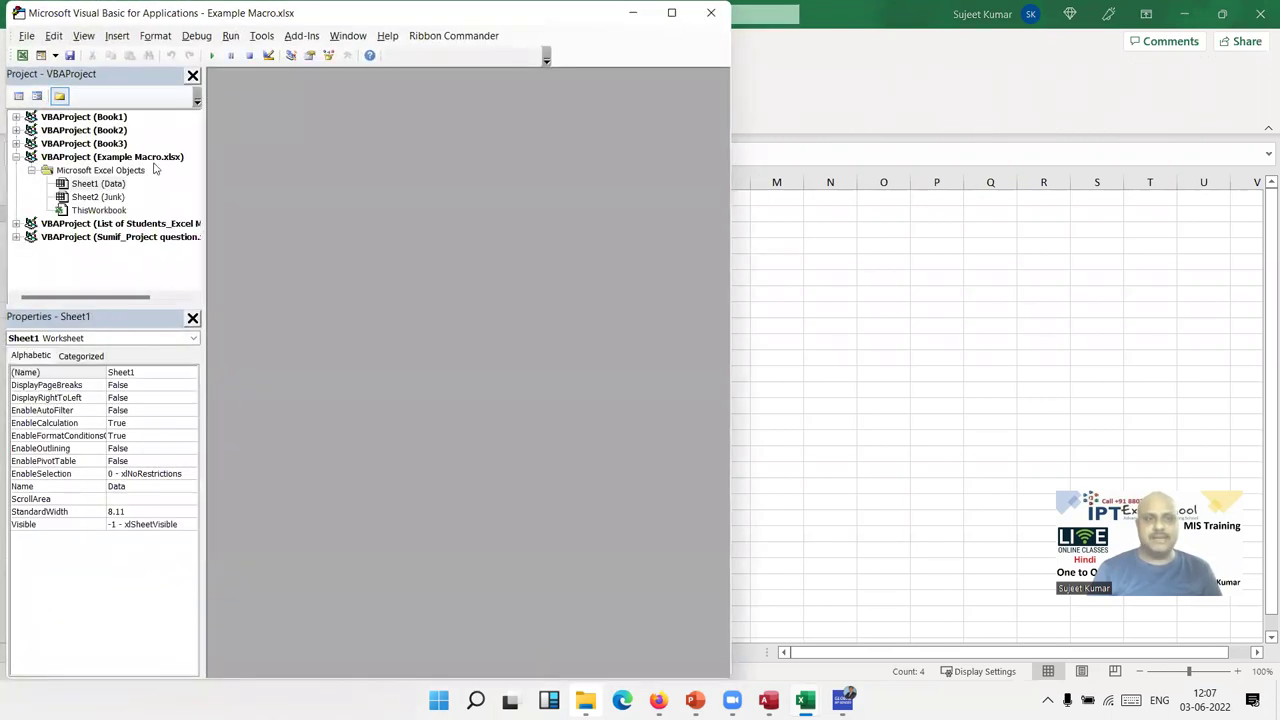
Maximize the VBA editor, insert Module1 and start the Sub check() procedure.
click(118, 37)
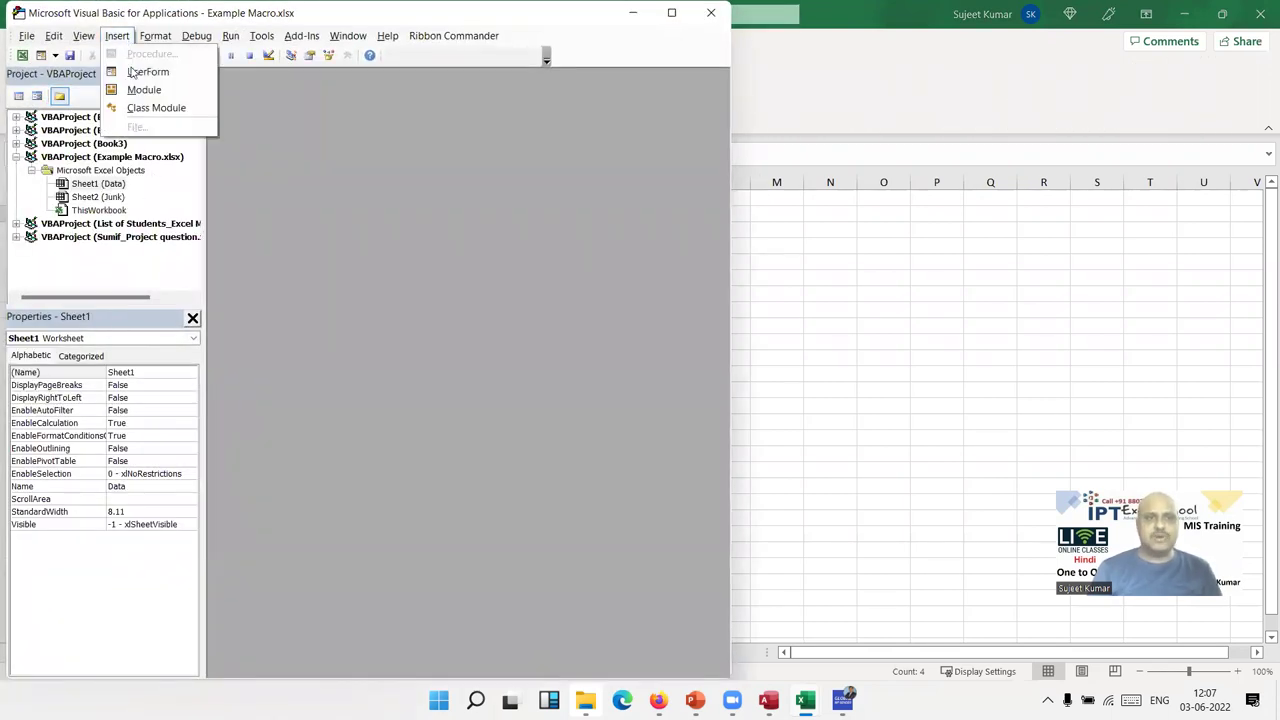
click(672, 12)
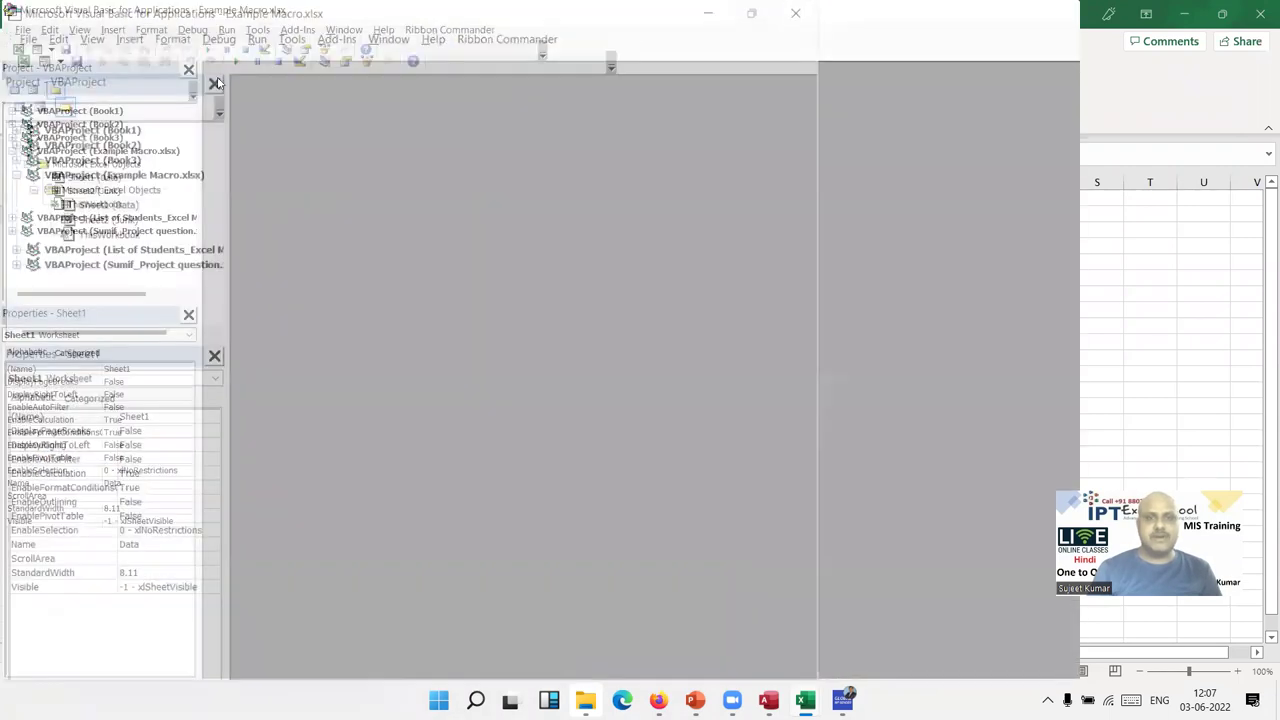
click(108, 32)
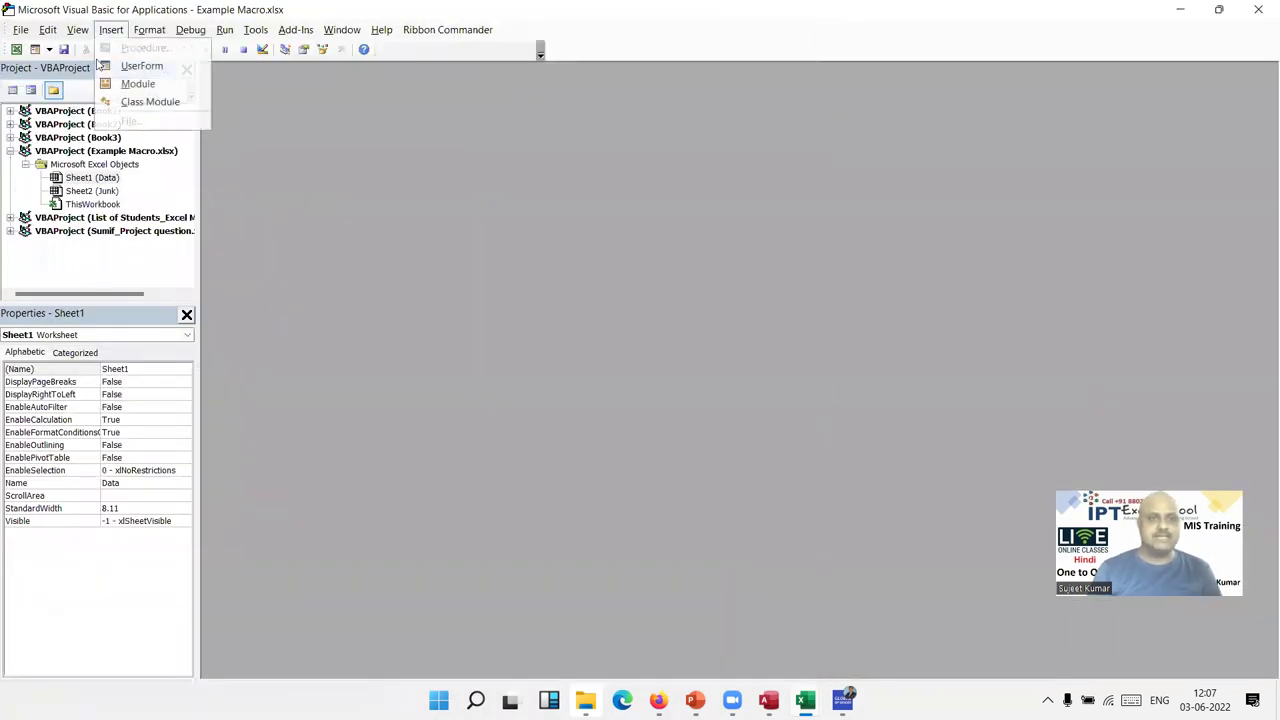
click(135, 84)
text(sub )
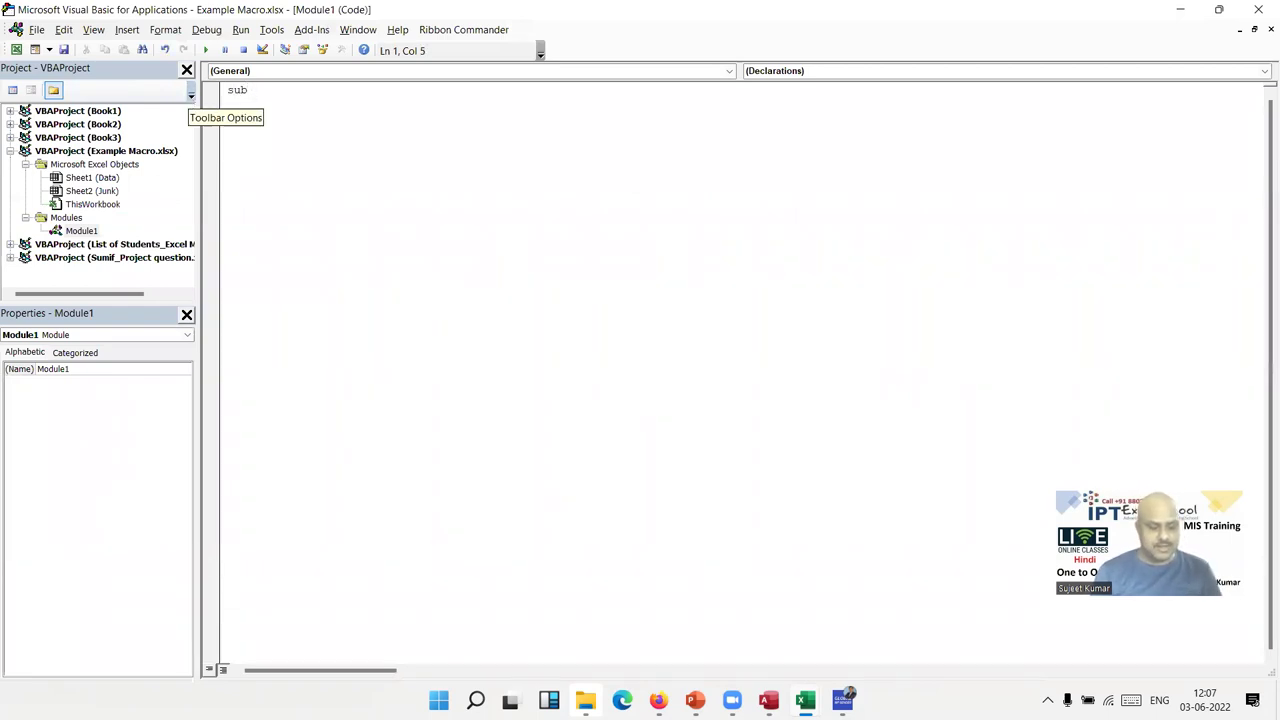
text(check())
key(Return)
key(Return)
key(Return)
key(Return)
key(Return)
key(Return)
key(Return)
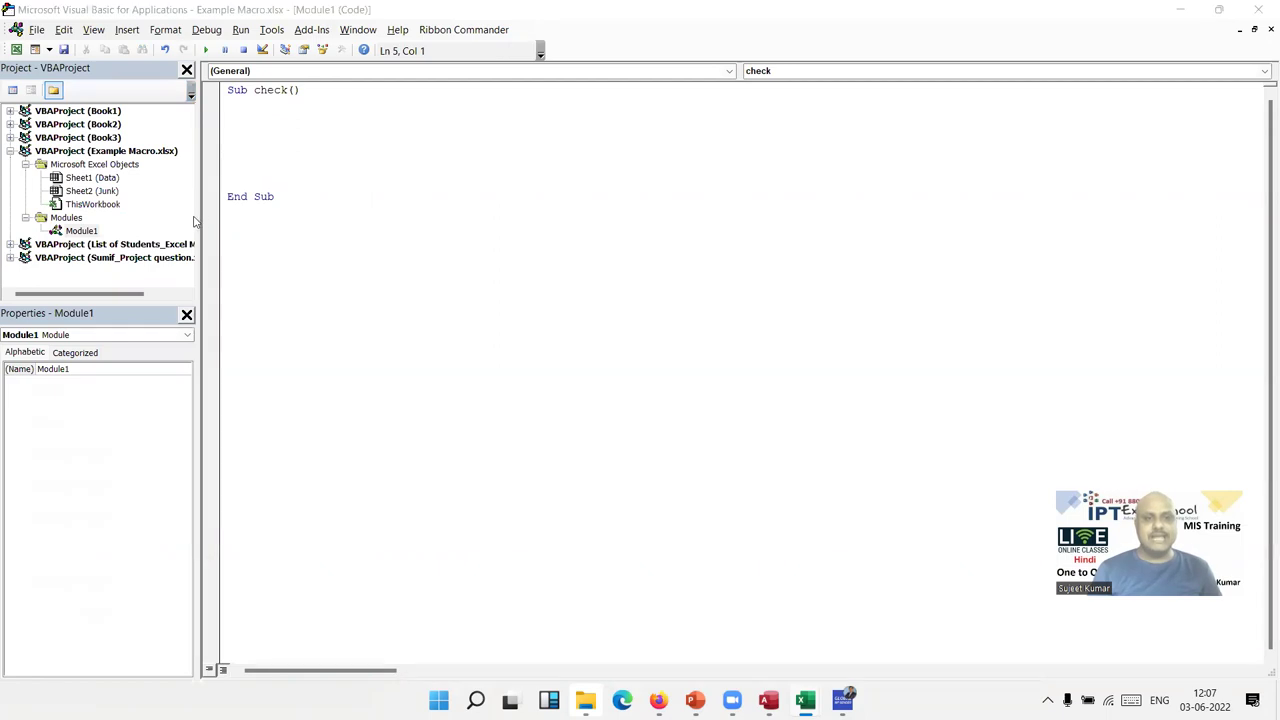
Select B2:E2 in the workbook and declare Dim r As Range in the procedure.
key(alt+F11)
drag(85, 213, 368, 214)
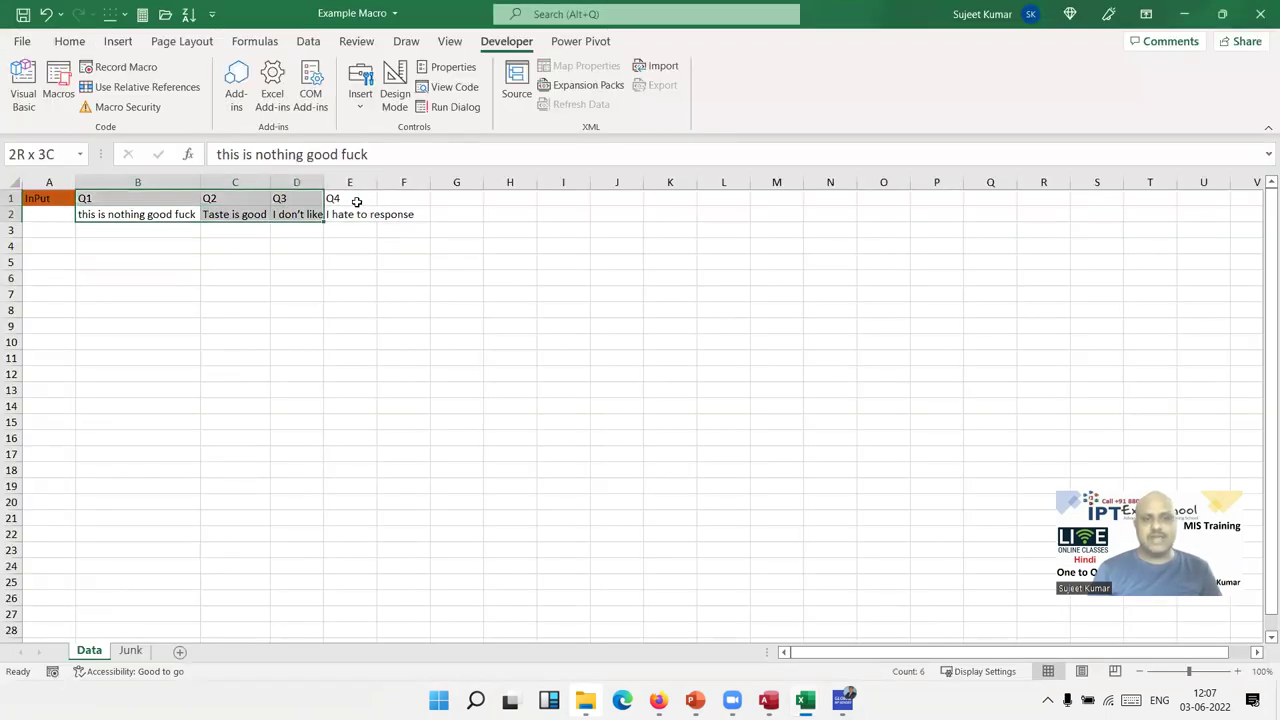
key(alt+F11)
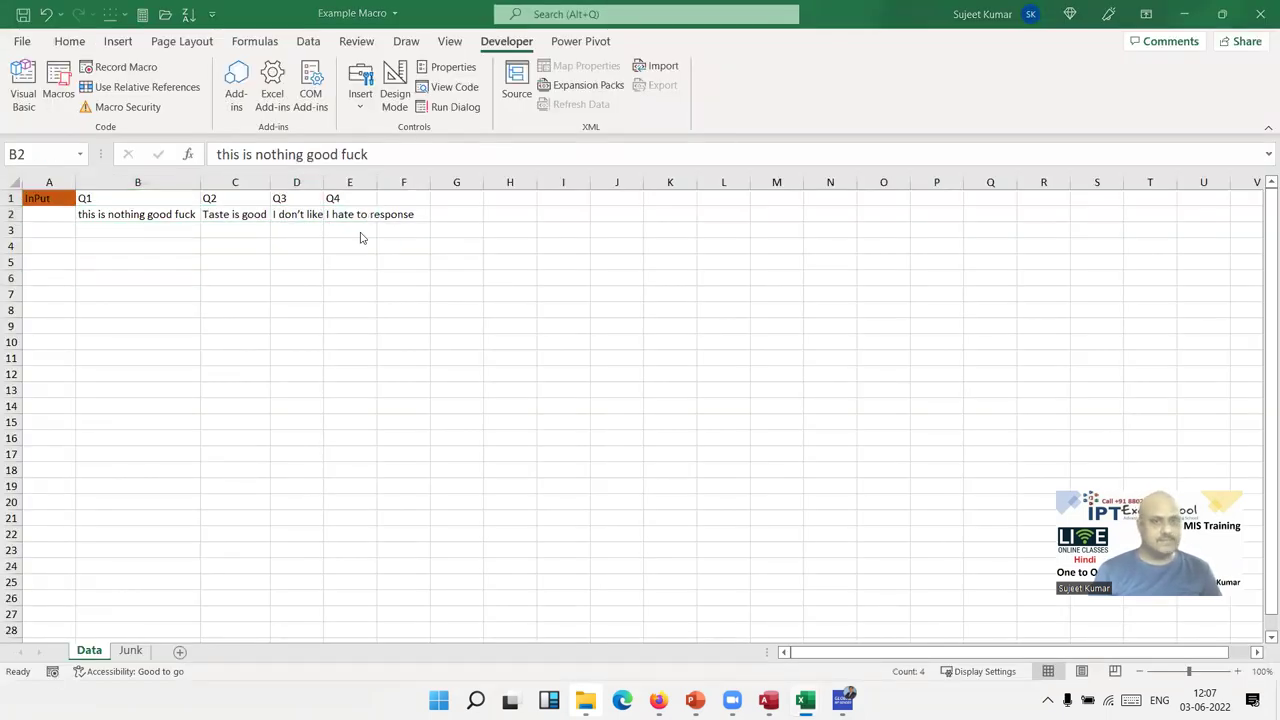
key(Up)
key(Up)
text(dim r as ra\)
key(Return)
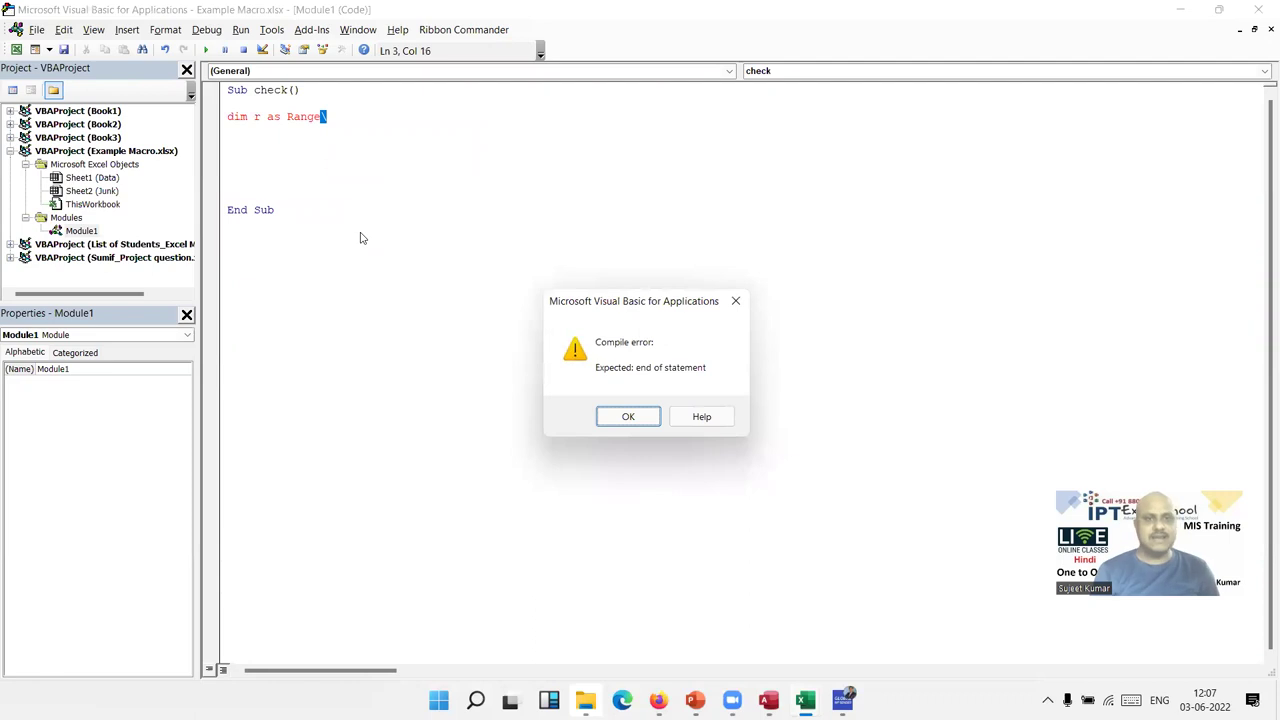
key(Return)
key(BackSpace)
key(Return)
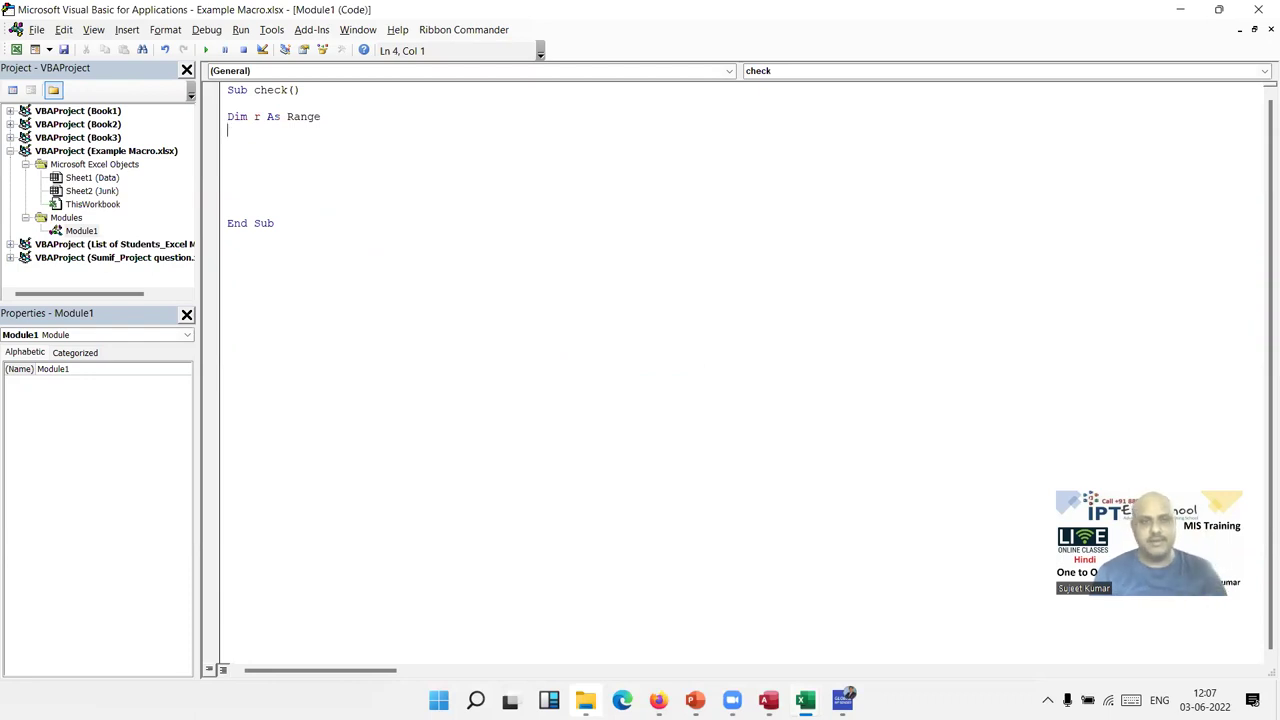
Add a For Each r In Selection … Next r loop with blank lines inside.
key(Return)
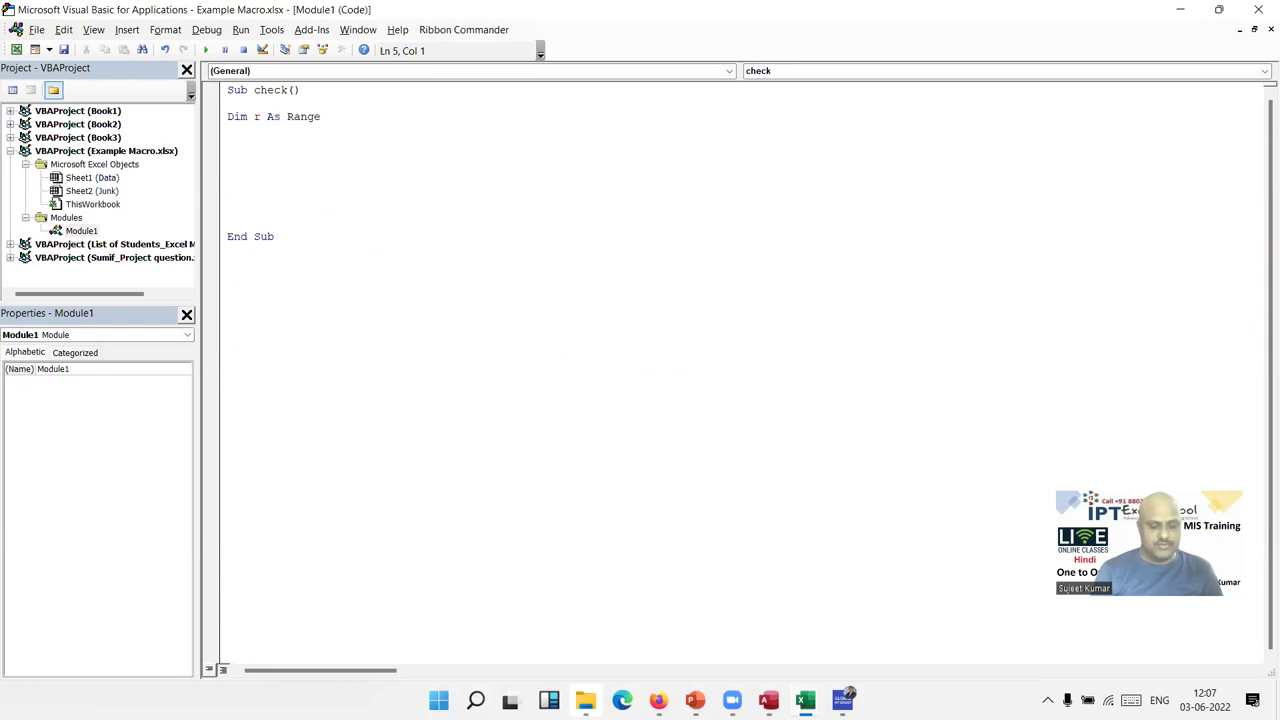
text(for each )
text(r in selection)
key(Return)
key(Return)
key(Return)
key(Return)
text(next )
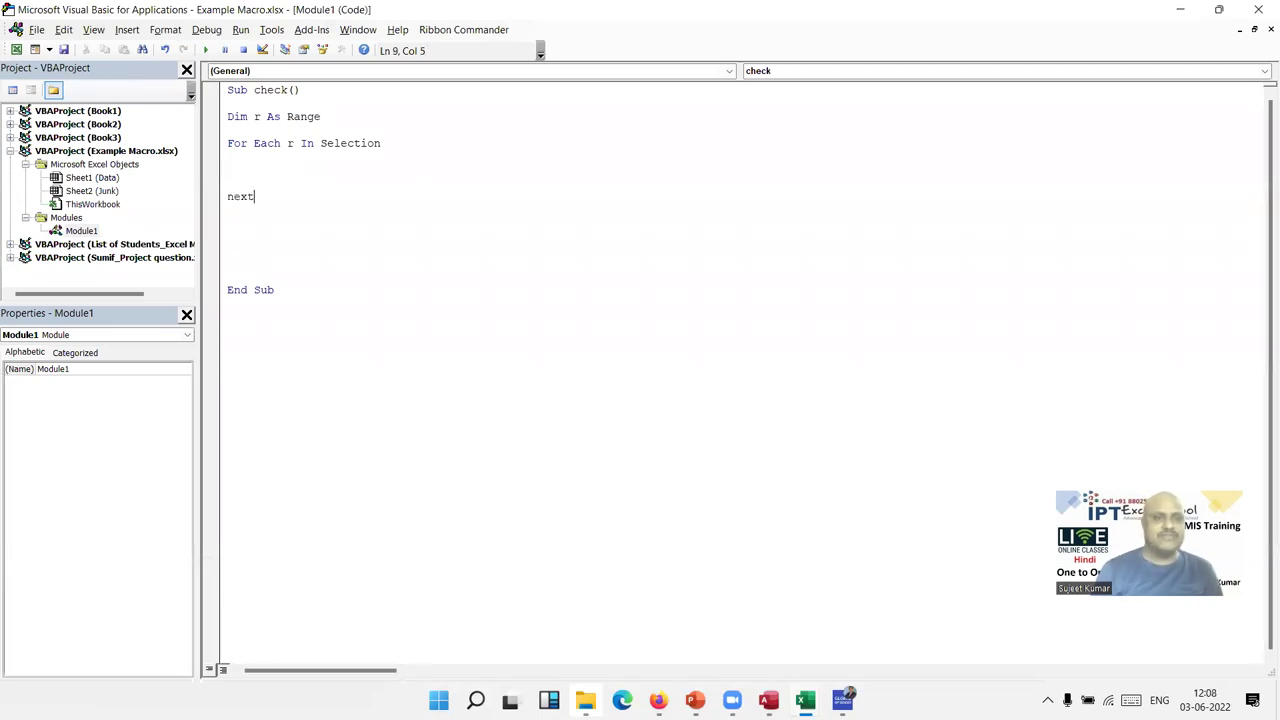
text(r)
key(Return)
key(Up)
key(Up)
key(Up)
key(Return)
key(Return)
key(Return)
key(Up)
key(Up)
key(Up)
key(Up)
key(Up)
key(Up)
key(Return)
key(Up)
Declare k As Range and begin the inner loop For Each k In Sheets("Junk").Range("A2.
text(dim k as)
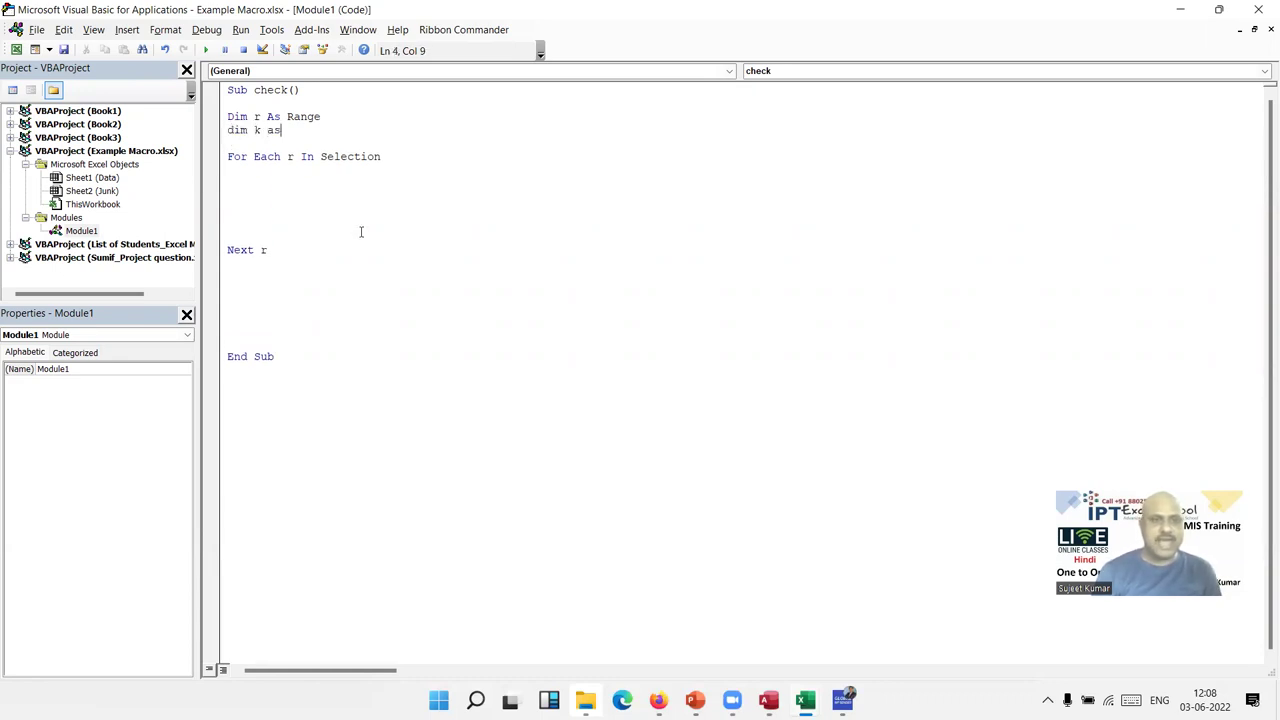
text( ra)
key(Tab)
key(Down)
key(Down)
key(Down)
key(Down)
key(Return)
key(Tab)
text(or )
text(k)
key(BackSpace)
text(each )
text(k in )
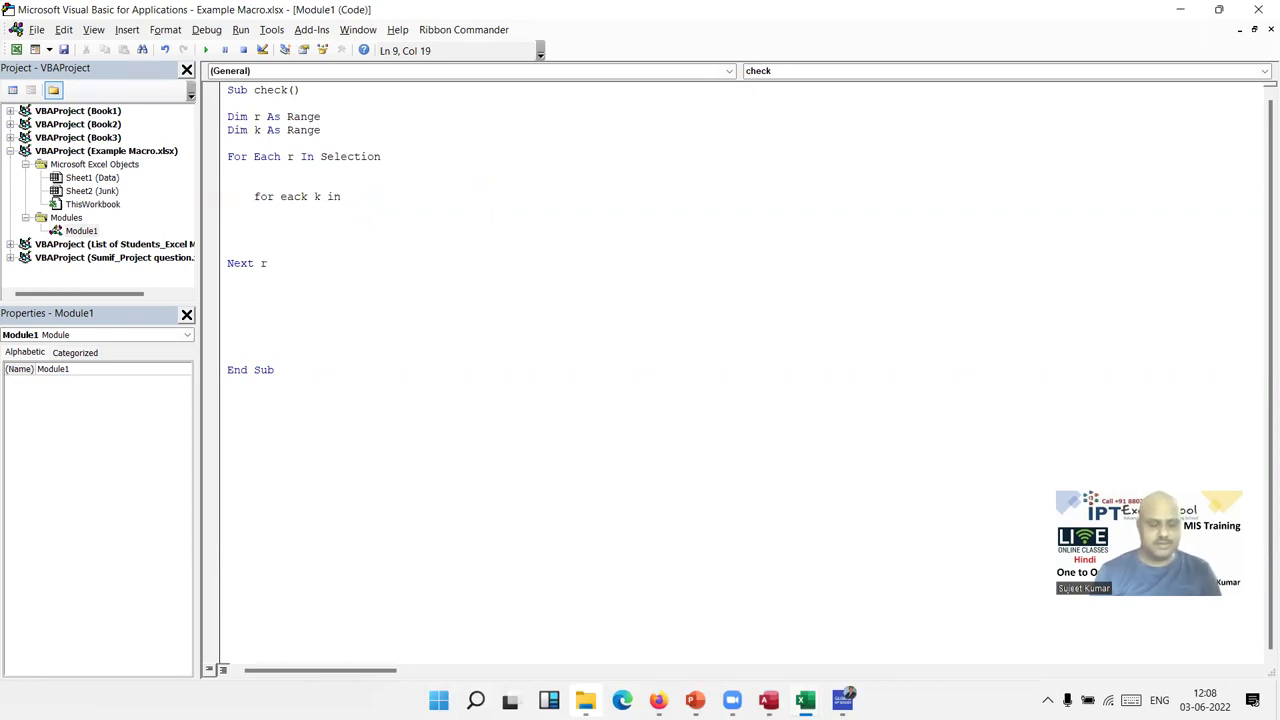
text(s)
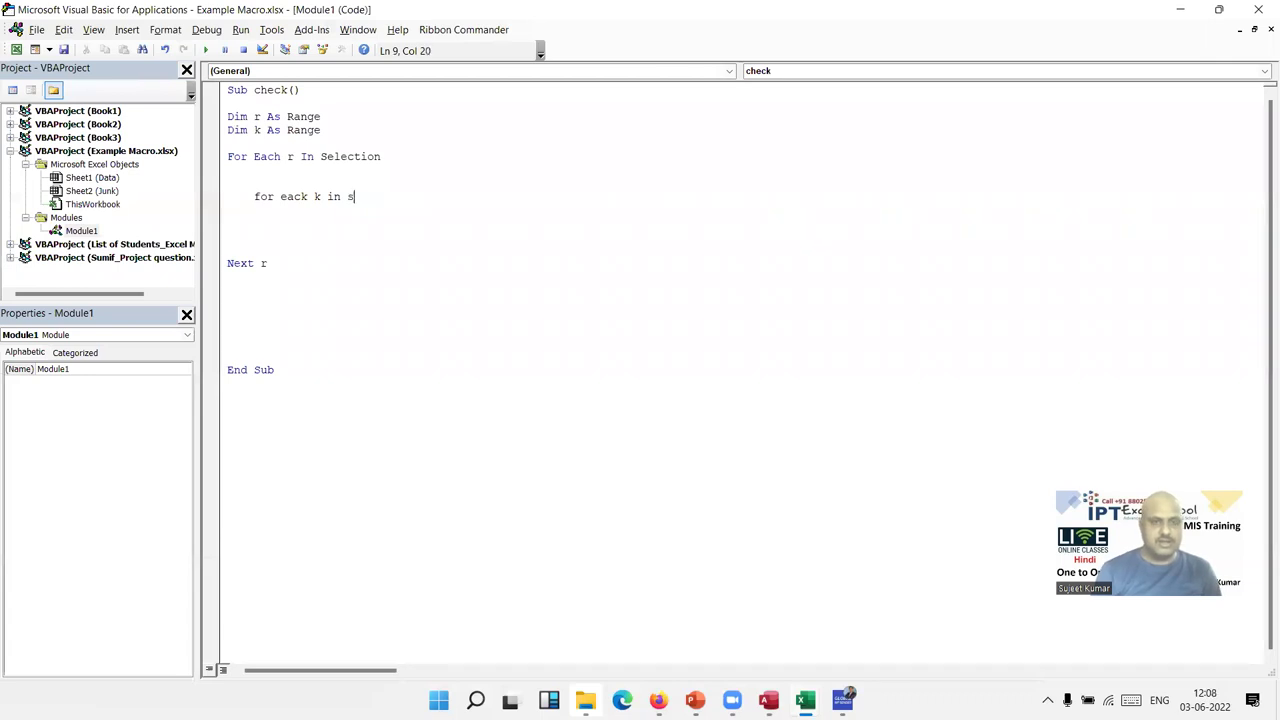
text(heets()
key(alt+F11)
key(alt+F11)
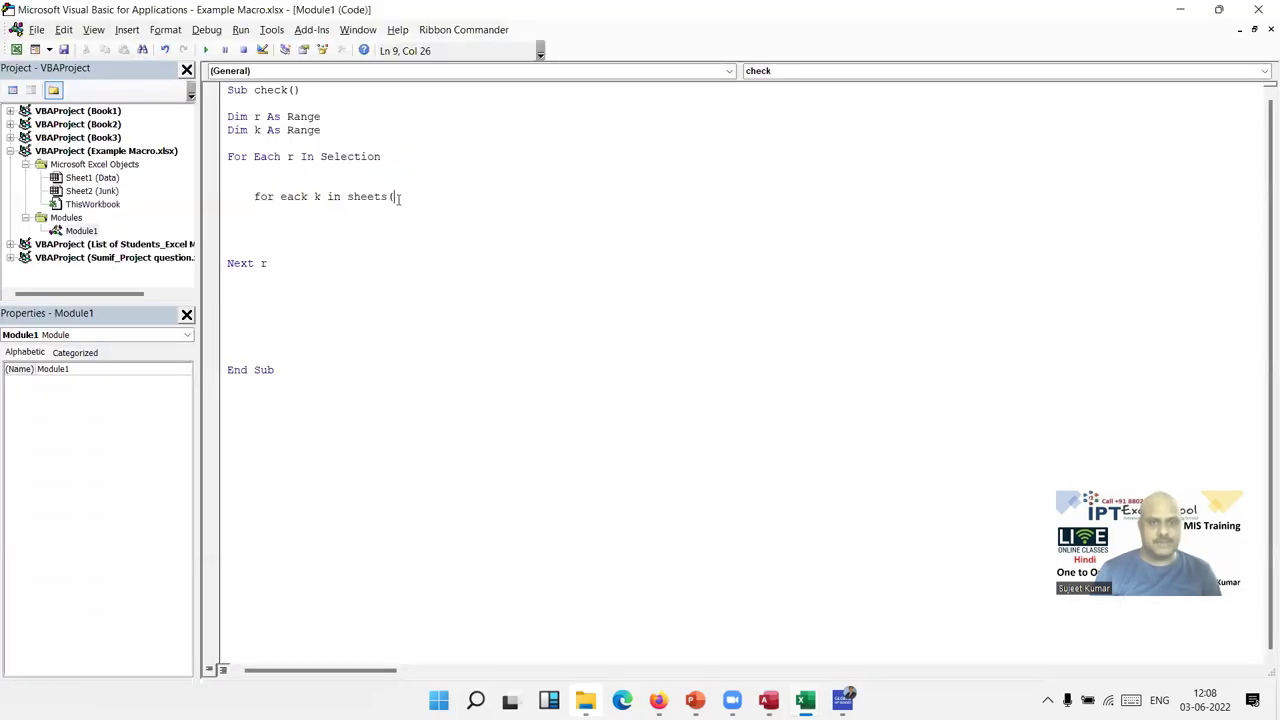
text("Junk")
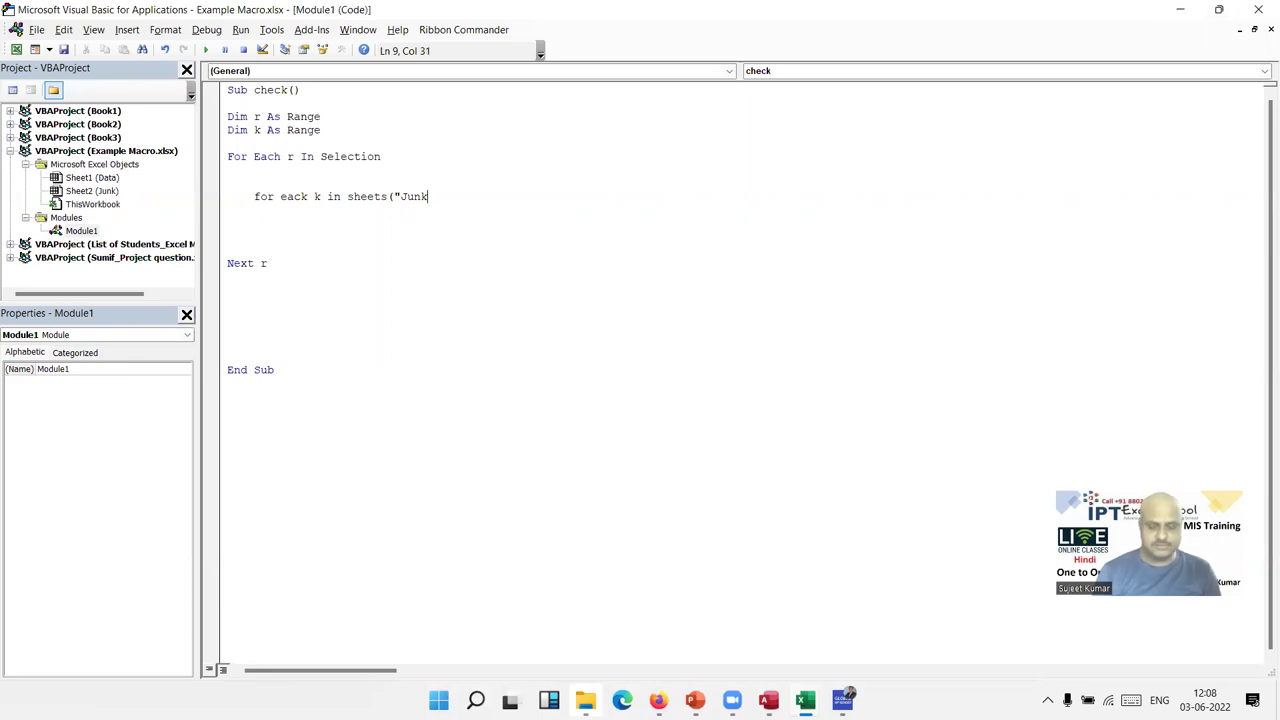
text().range("A2)
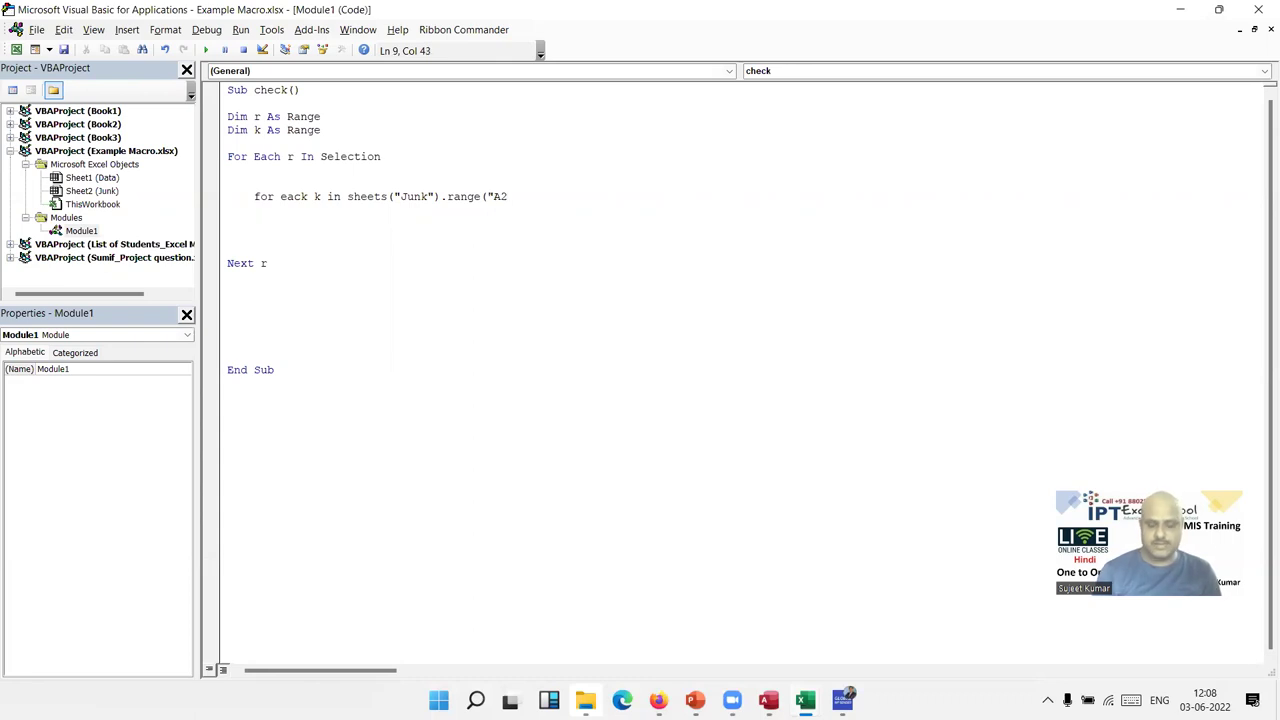
Confirm the Junk list ends at A56 and complete the range as A2:A56.
key(alt+F11)
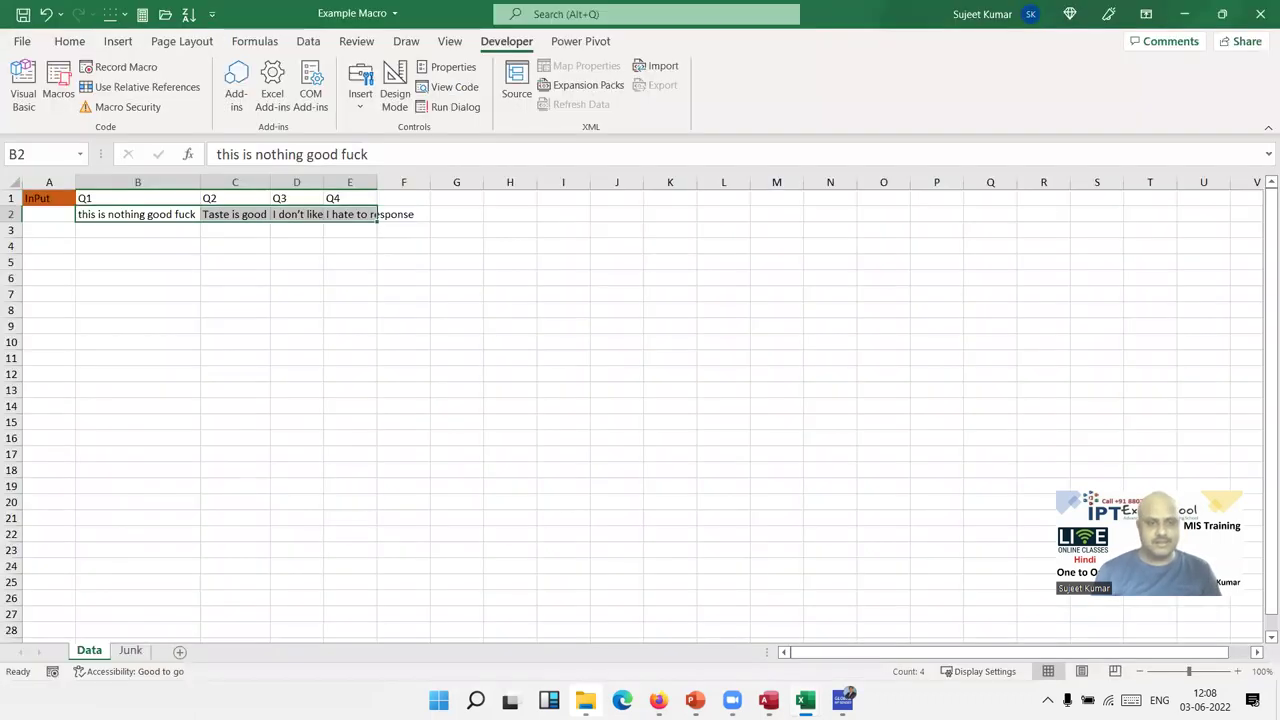
key(ctrl+Page_Down)
key(Down)
key(Up)
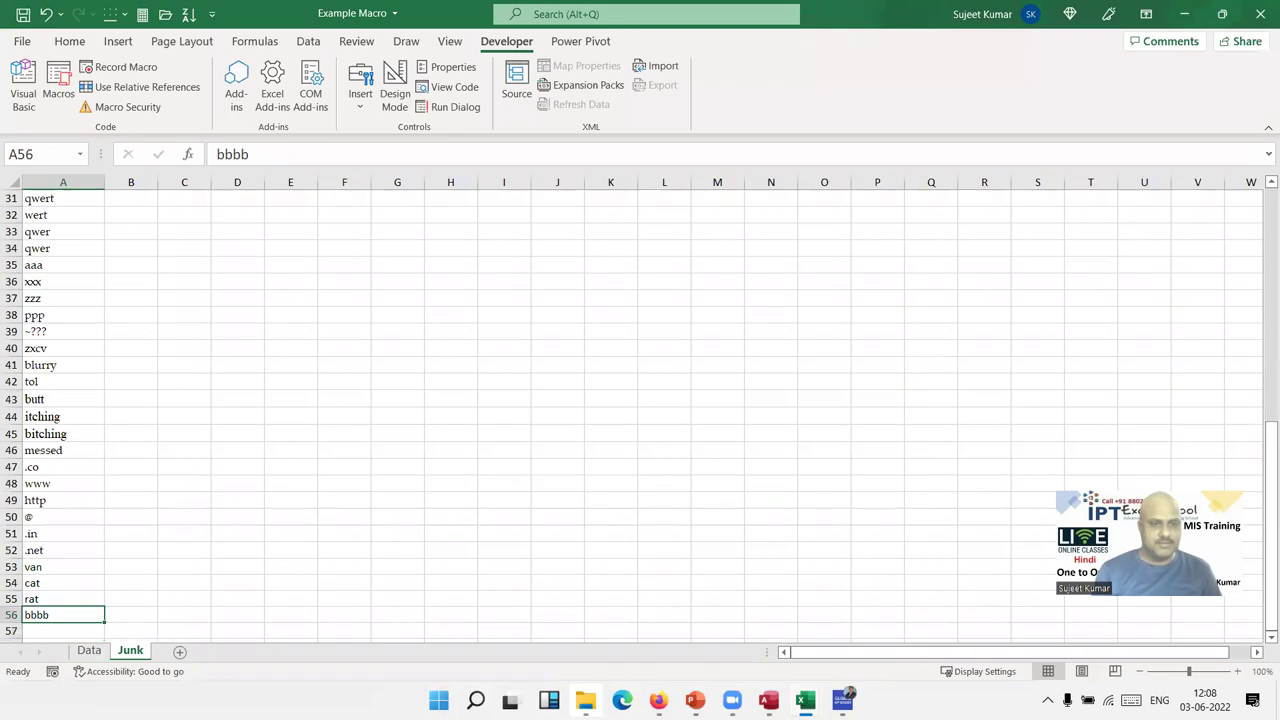
key(alt+Tab)
text(:A56"))
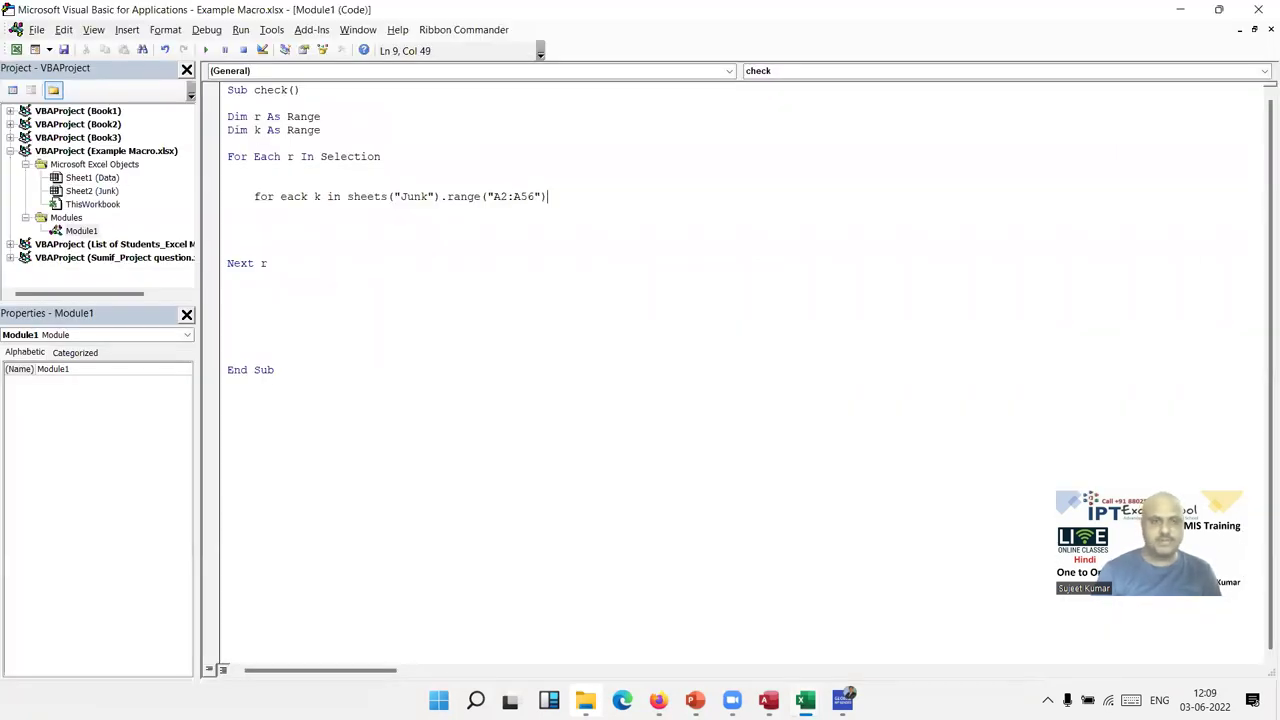
key(Return)
key(Return)
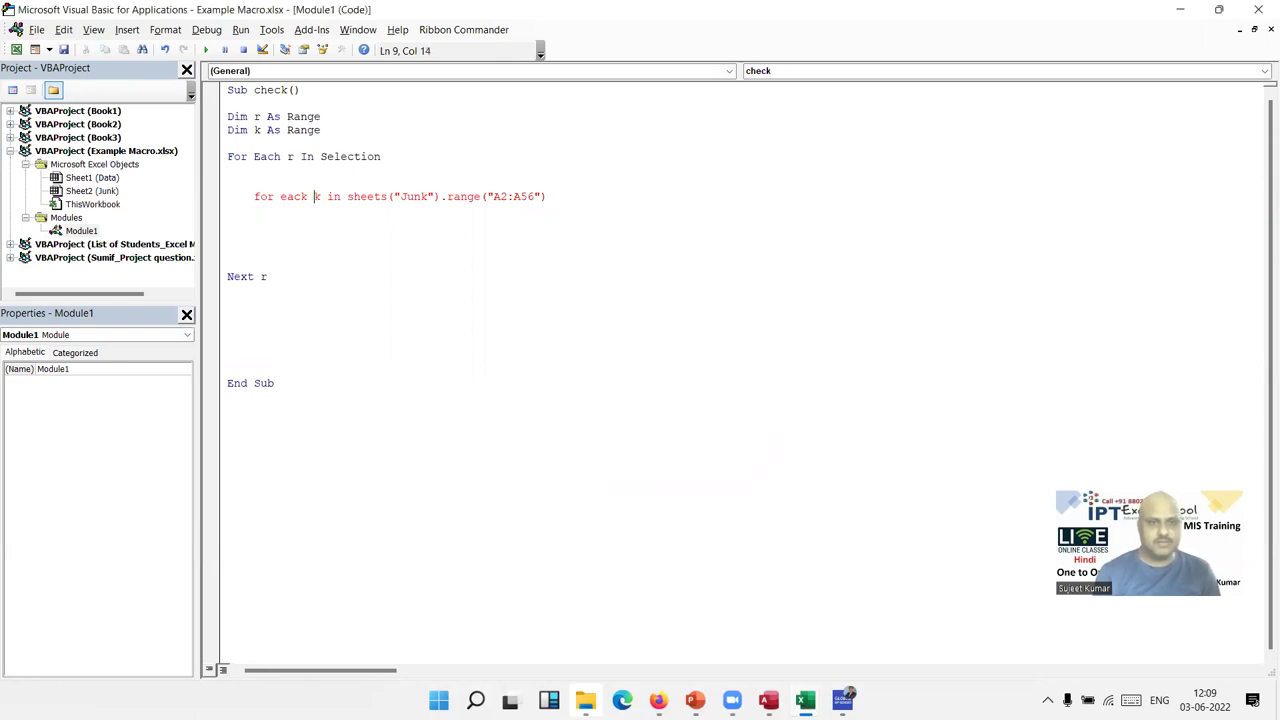
Fix the typos so the line reads For Each k In Sheets("Junk").Range("A2:A56").
key(Delete)
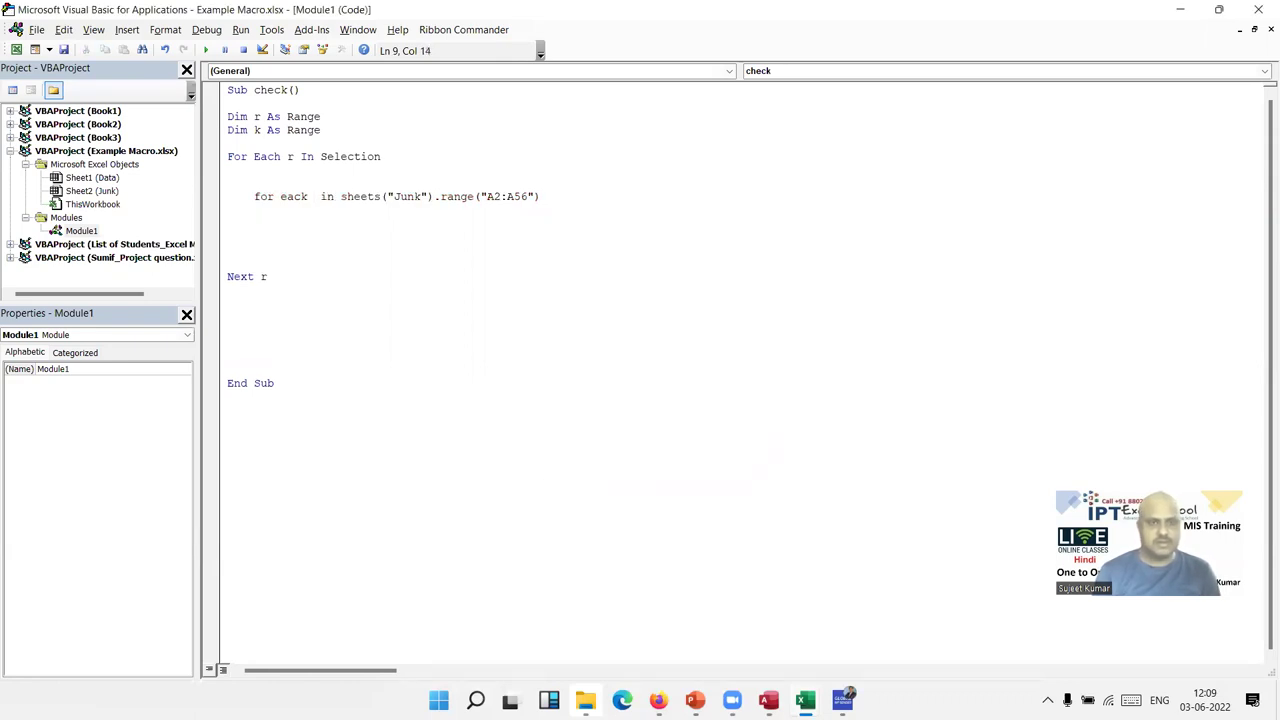
click(308, 196)
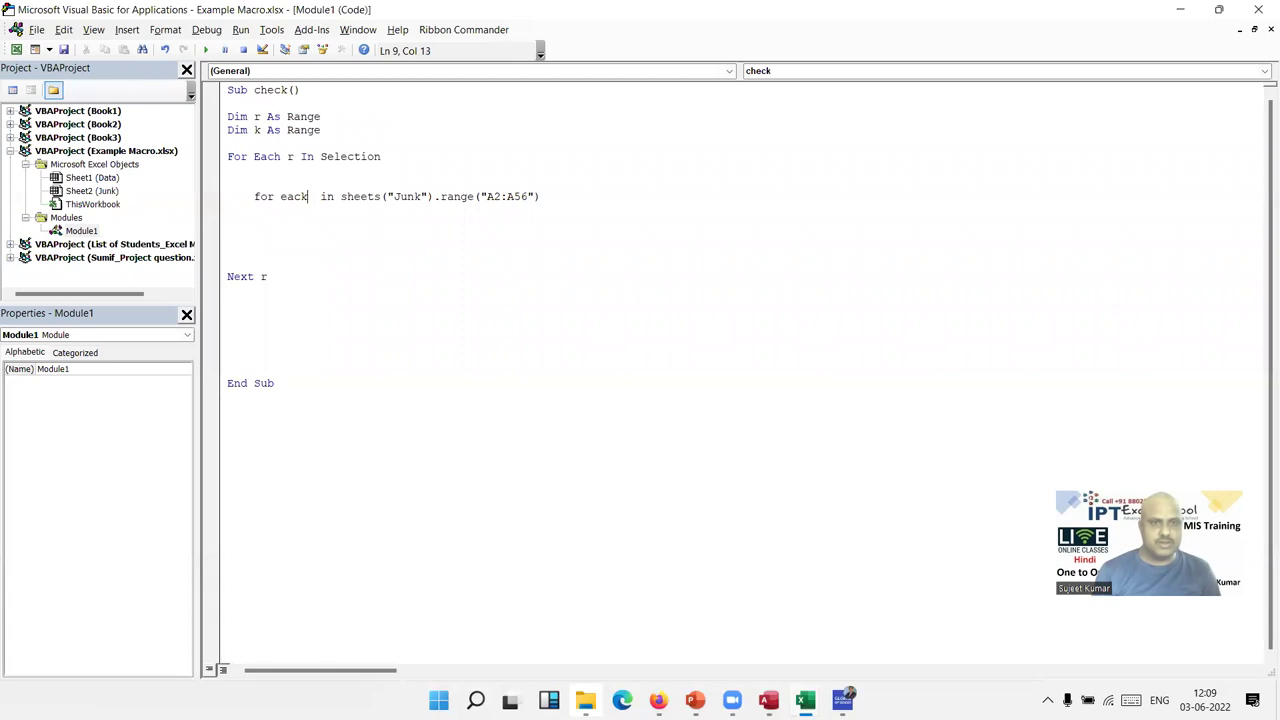
key(Delete)
text(h)
key(Right)
text(k)
key(Down)
Close the inner loop with Next k and begin an If InStr( test inside it.
key(Return)
key(Return)
key(Return)
text(ext k)
key(Up)
key(Up)
key(Return)
key(Up)
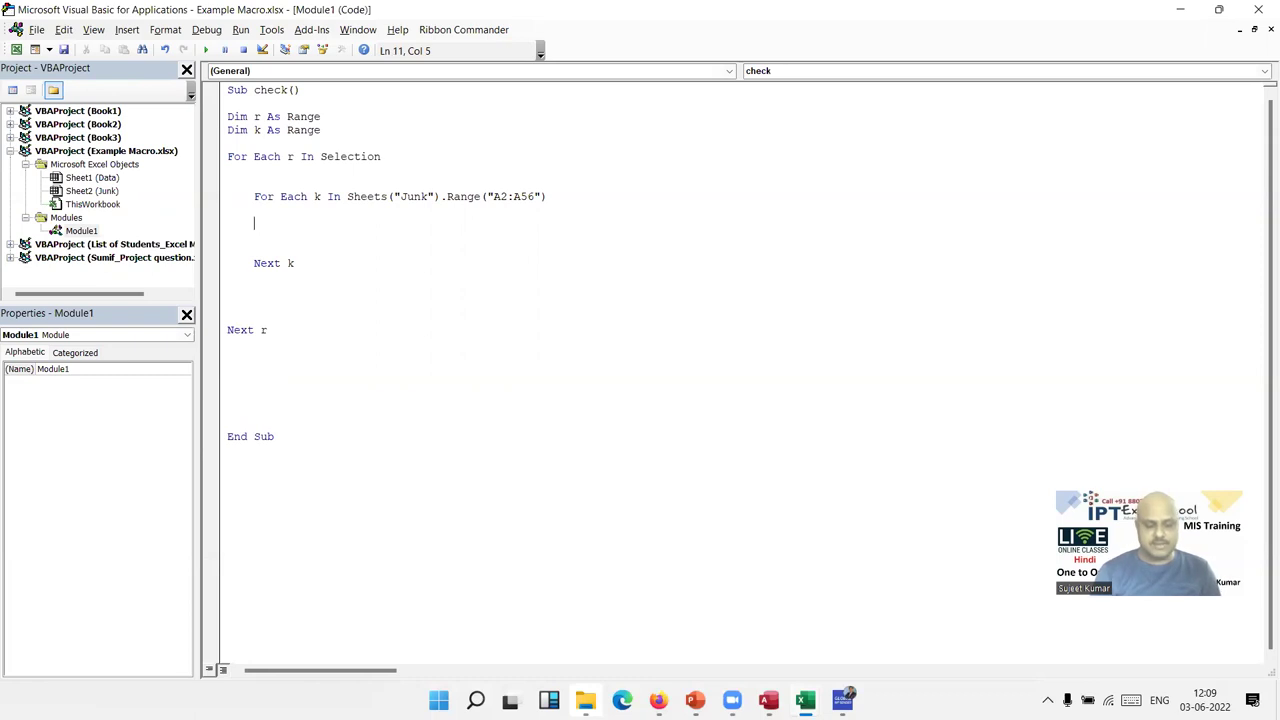
text(if instr)
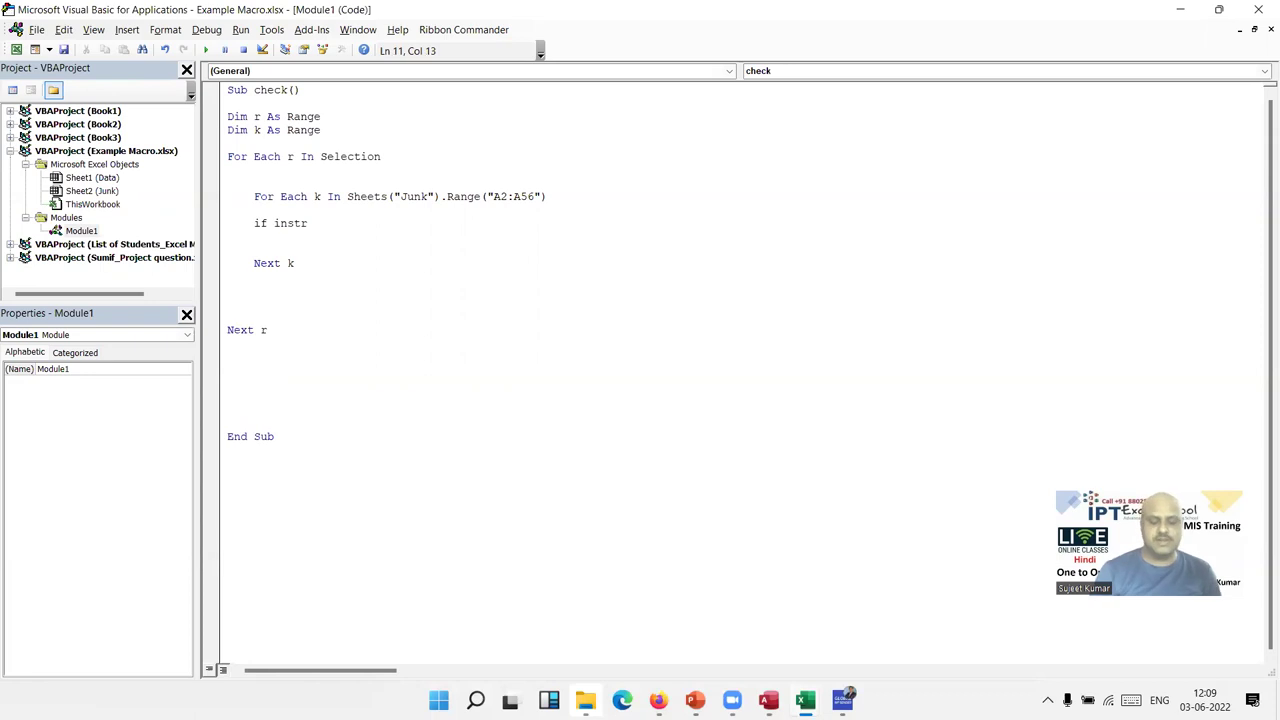
text(()
Copy the first junk word from A2 on the Junk sheet into Data cell B5.
key(alt+F11)
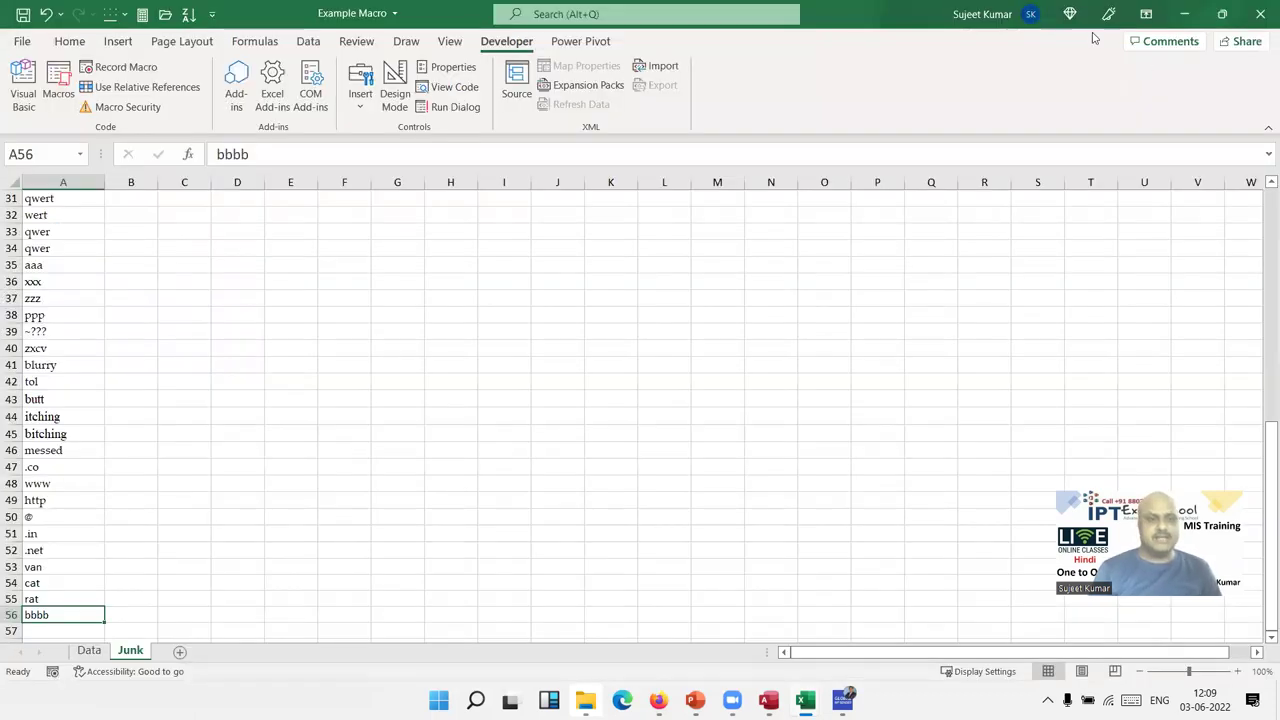
click(34, 248)
key(ctrl+Home)
key(Down)
key(ctrl+c)
click(89, 650)
click(160, 260)
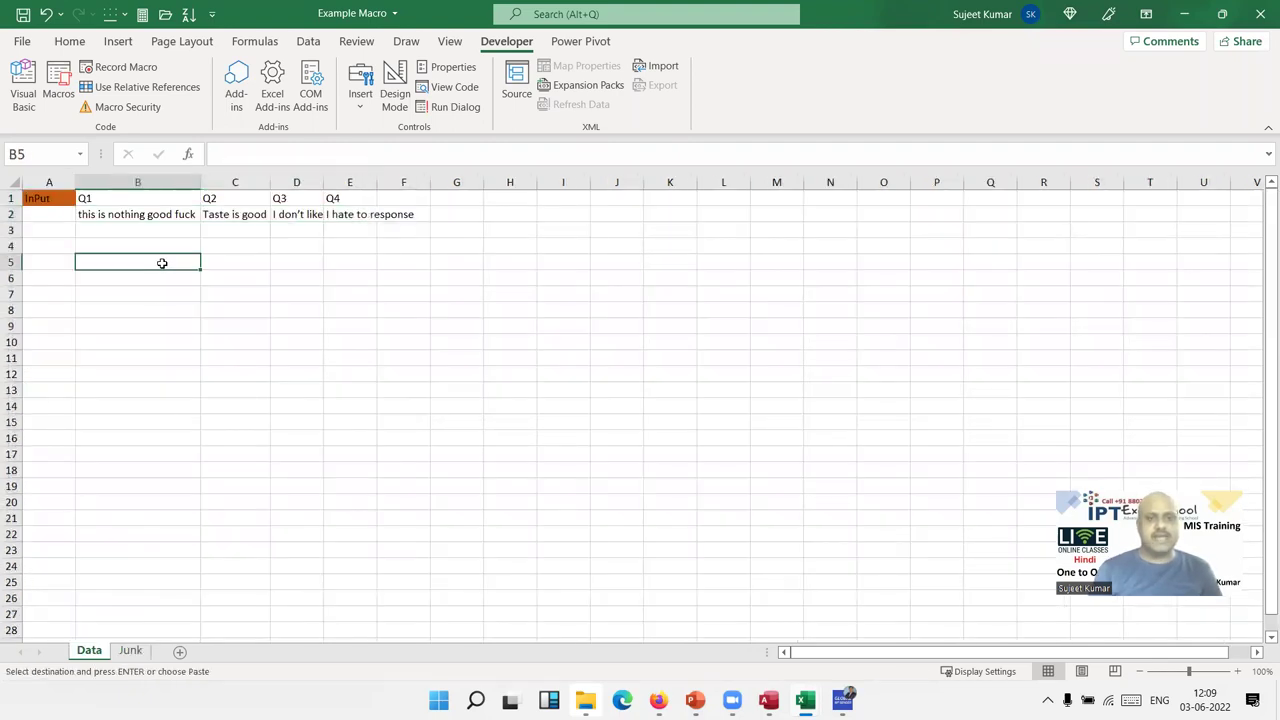
key(ctrl+v)
Enter =COUNTIF(B2:E2,"*"&B5&"*") in C5 to test for the word.
click(230, 266)
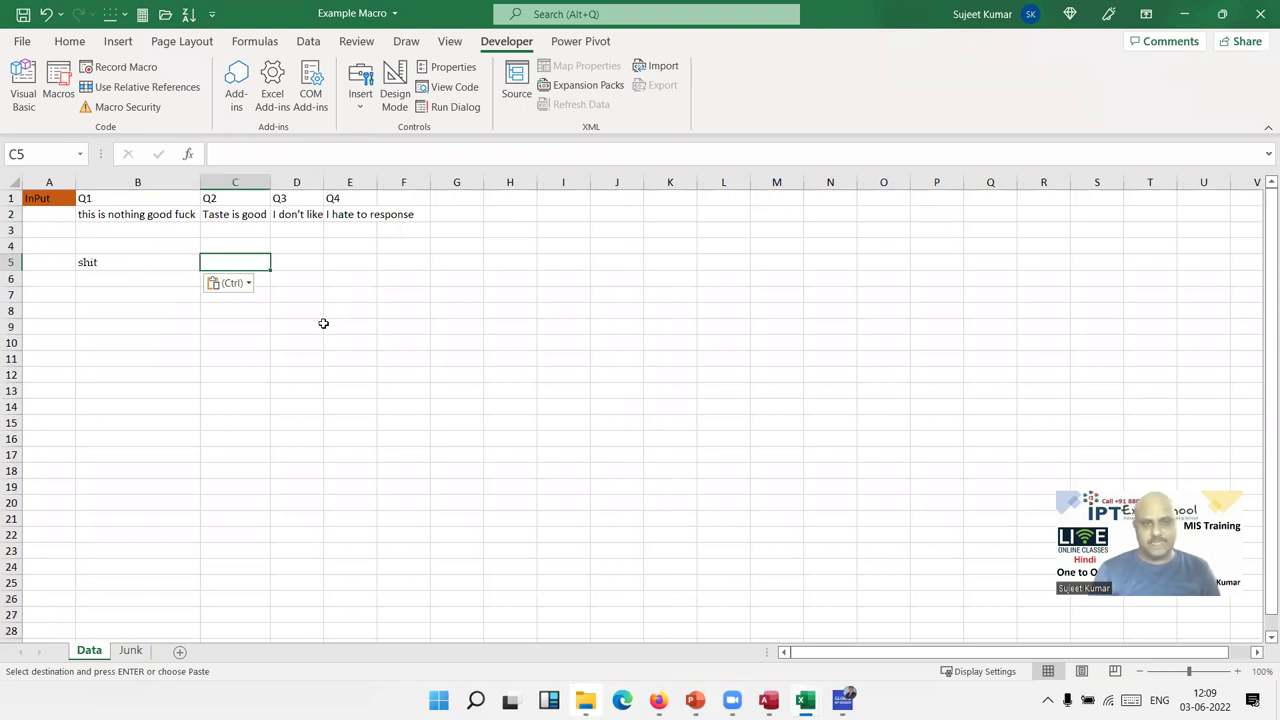
text(=)
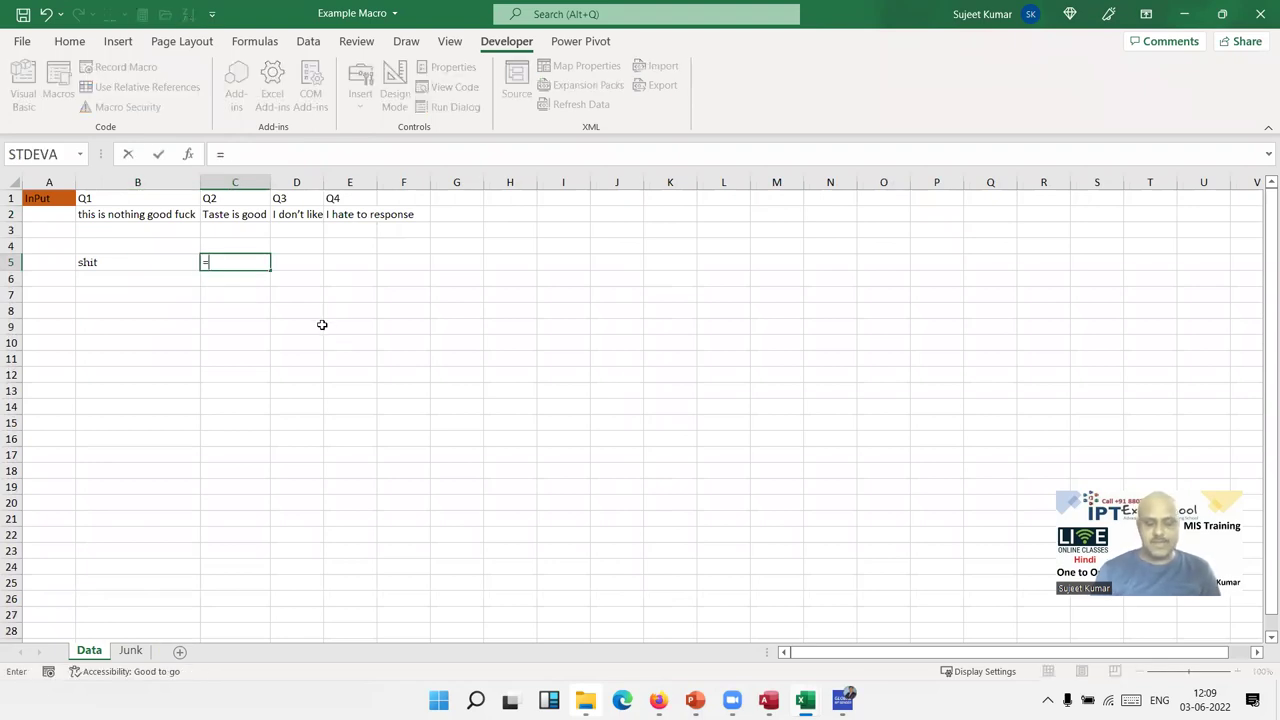
text(coun)
key(Down)
key(Down)
key(Down)
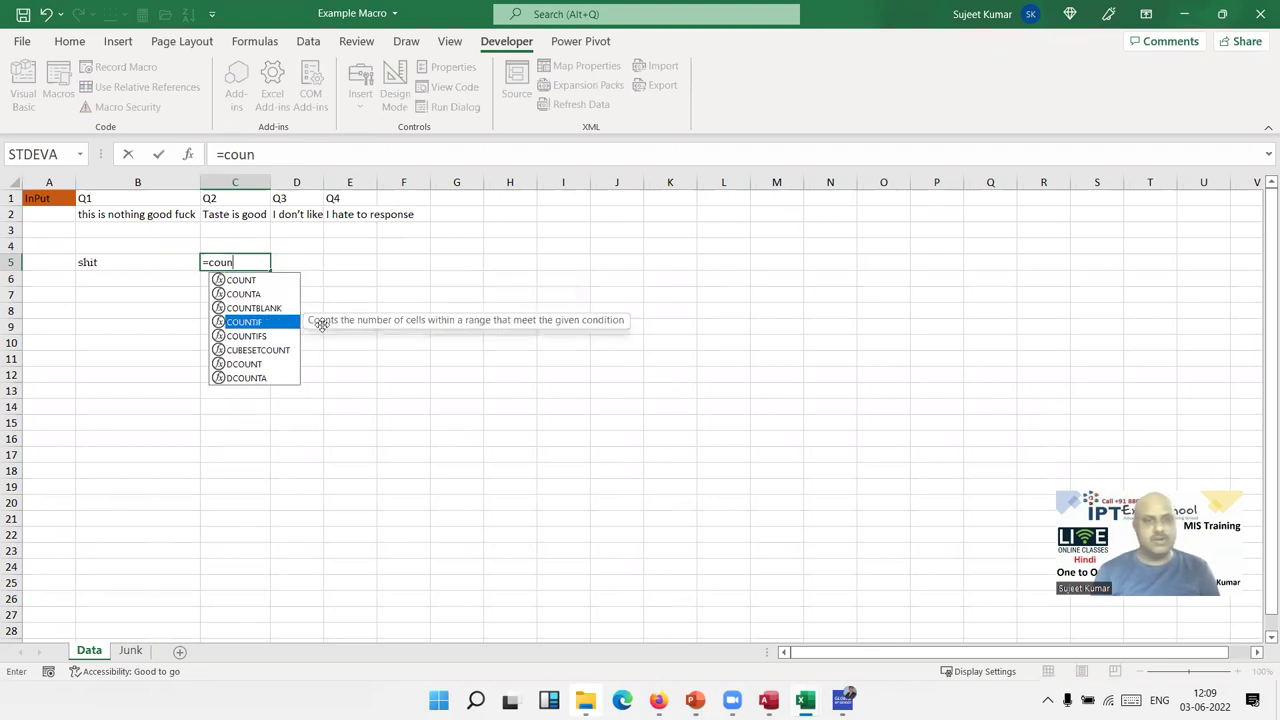
key(Tab)
key(Up)
key(Up)
key(Up)
key(Left)
key(shift+Right)
key(shift+Right)
key(shift+Right)
text(,)
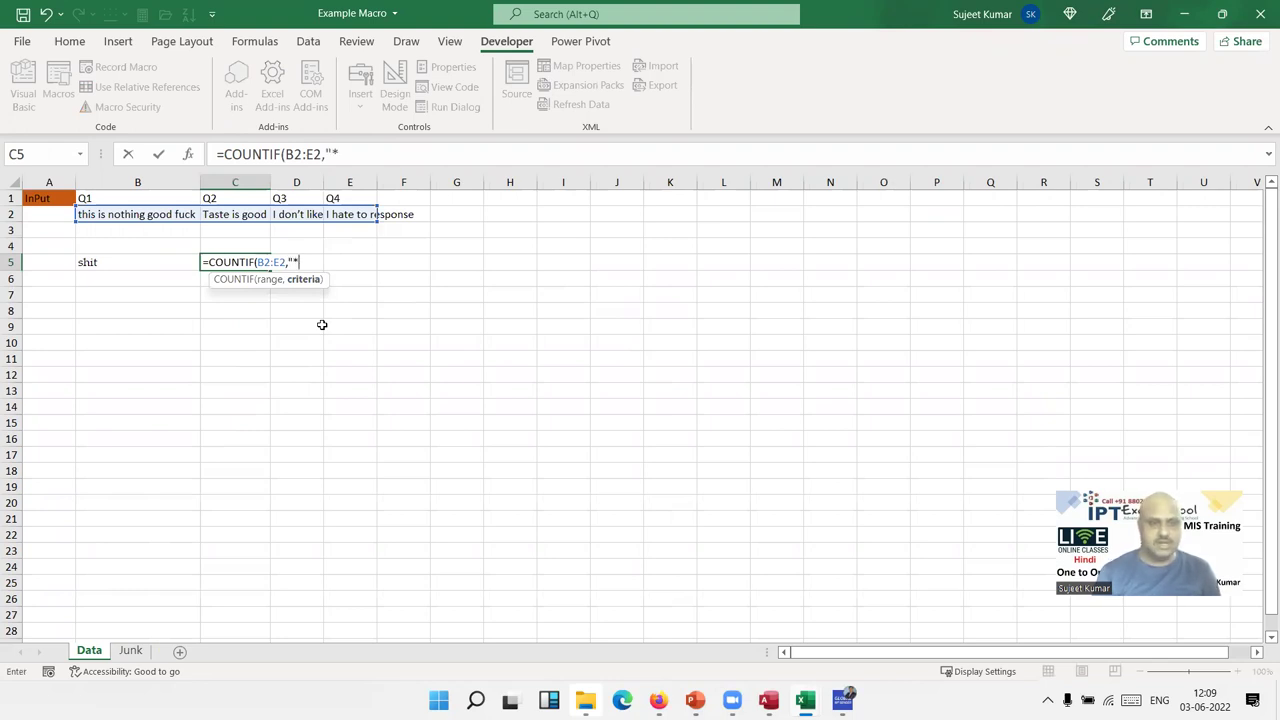
text("&)
click(170, 262)
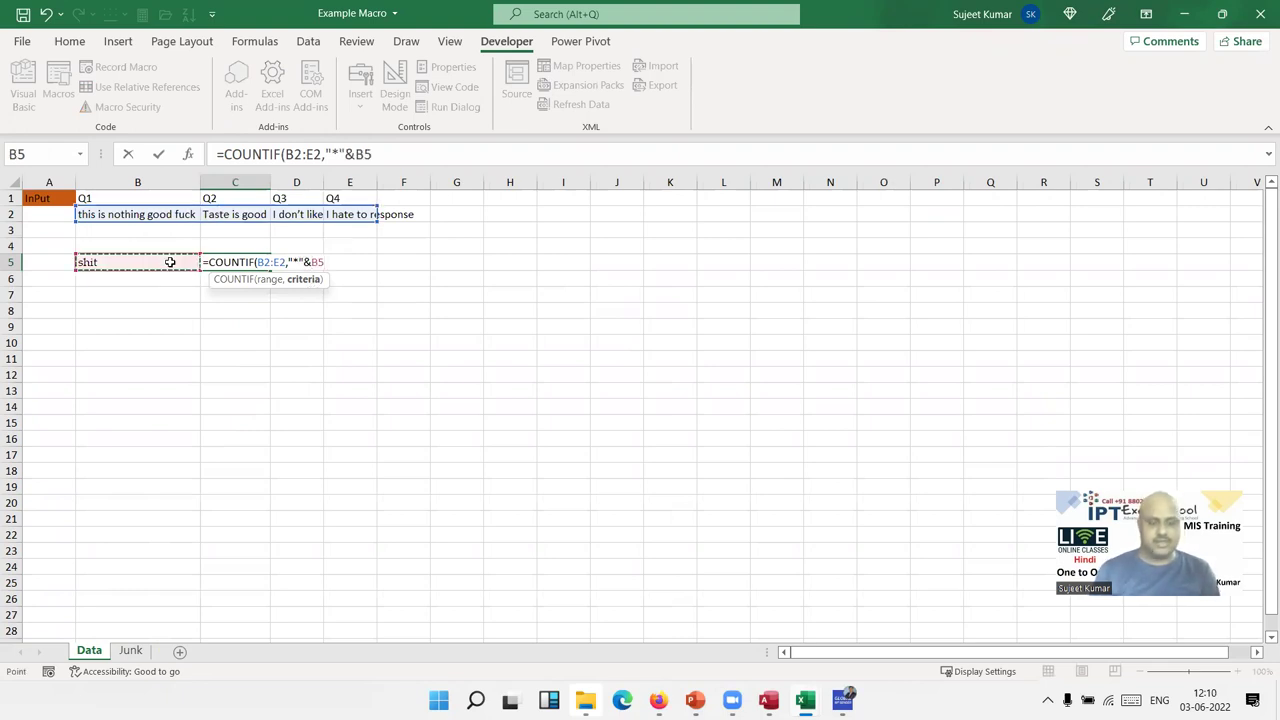
text(&"*)
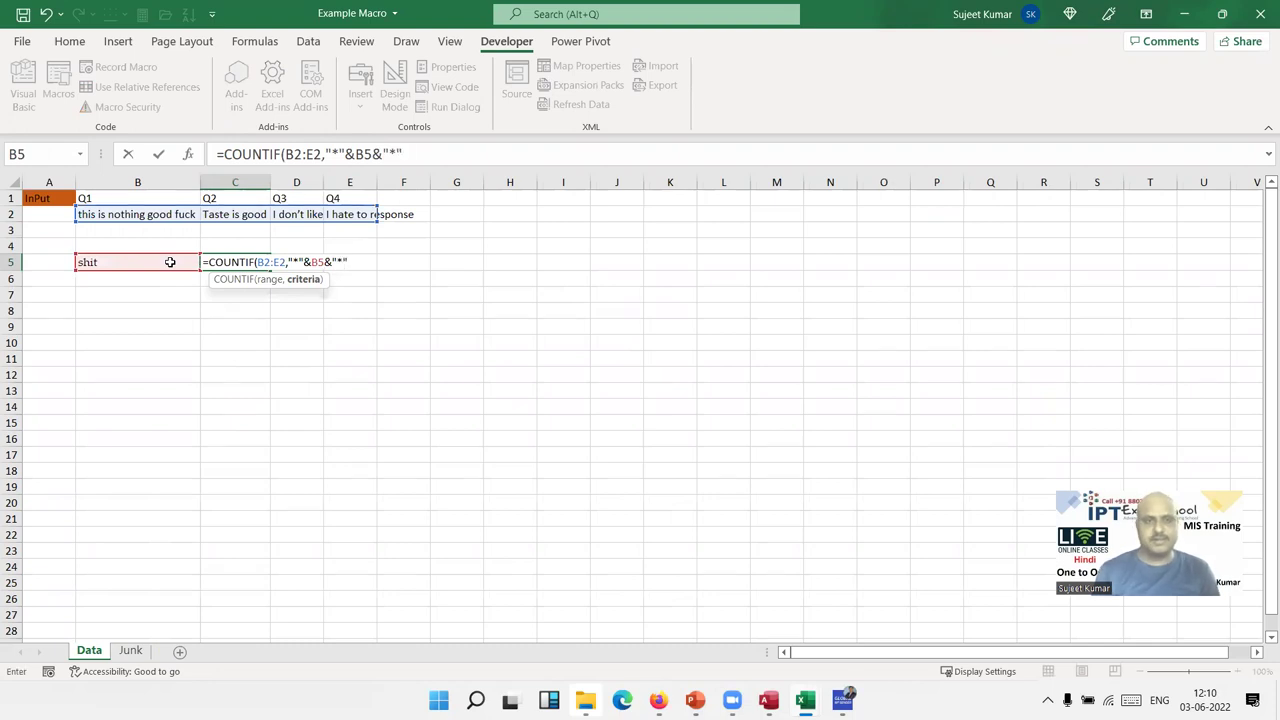
key(Return)
Recheck the COUNTIF result of 0, clear C5 and begin a new =FIN formula.
key(Up)
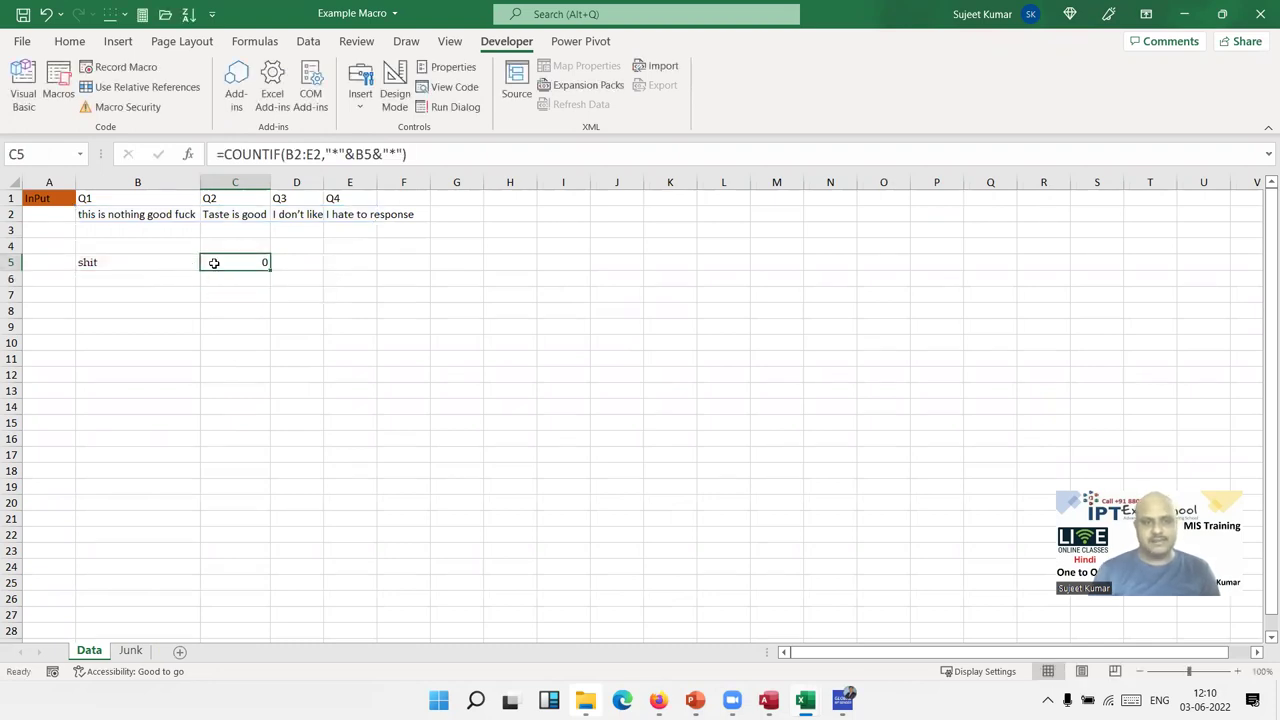
double_click(224, 262)
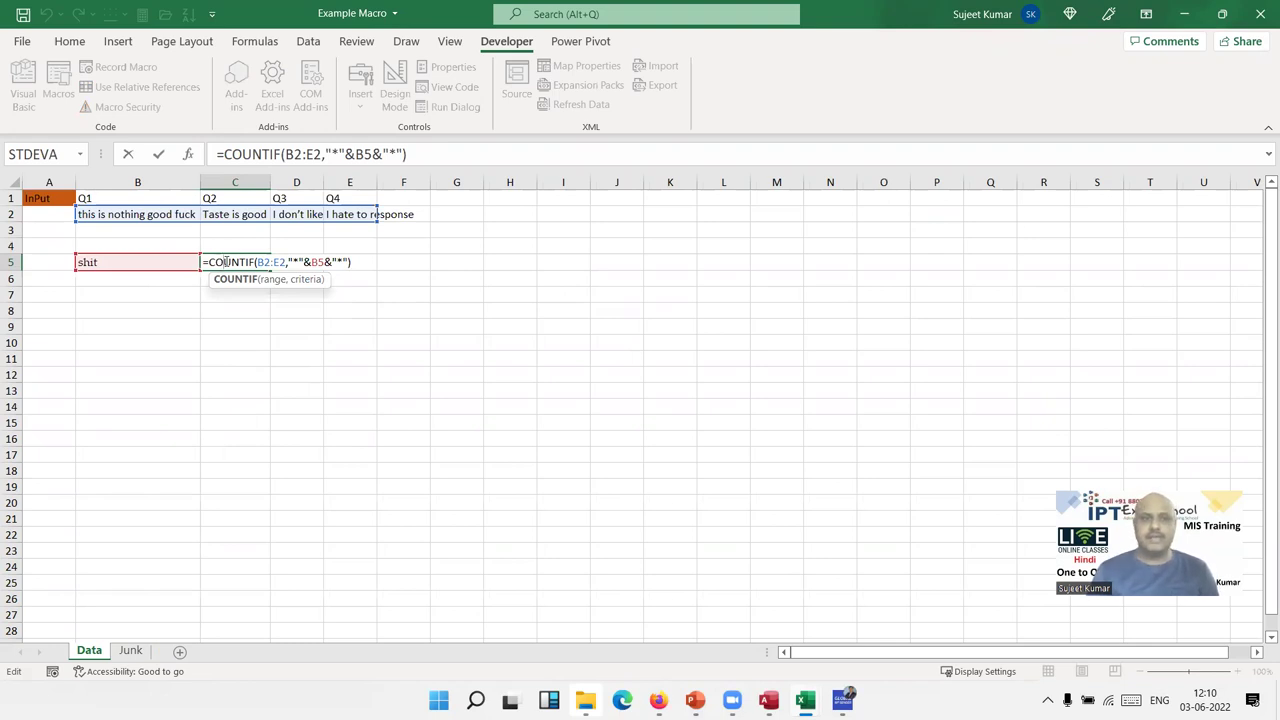
key(ctrl+Return)
key(Delete)
text(=)
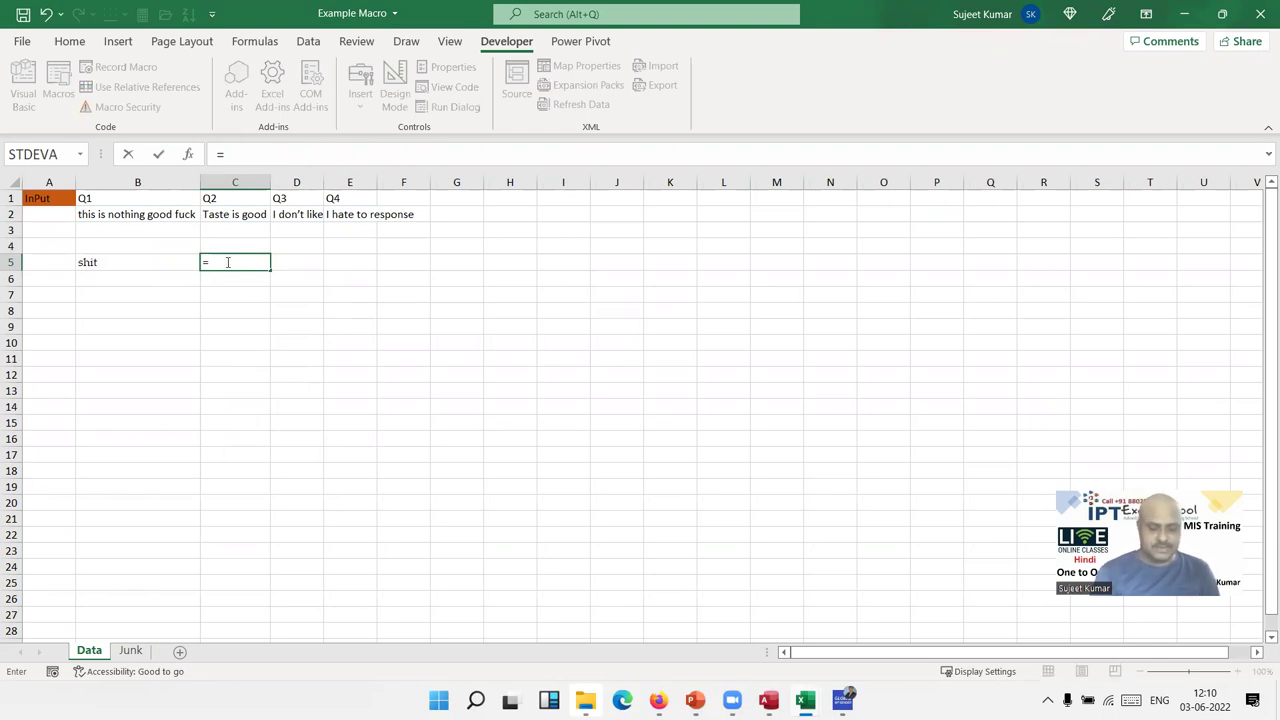
text(fin)
Enter =FIND(B5,B2,1) in C5 to locate B5's text within B2.
key(Tab)
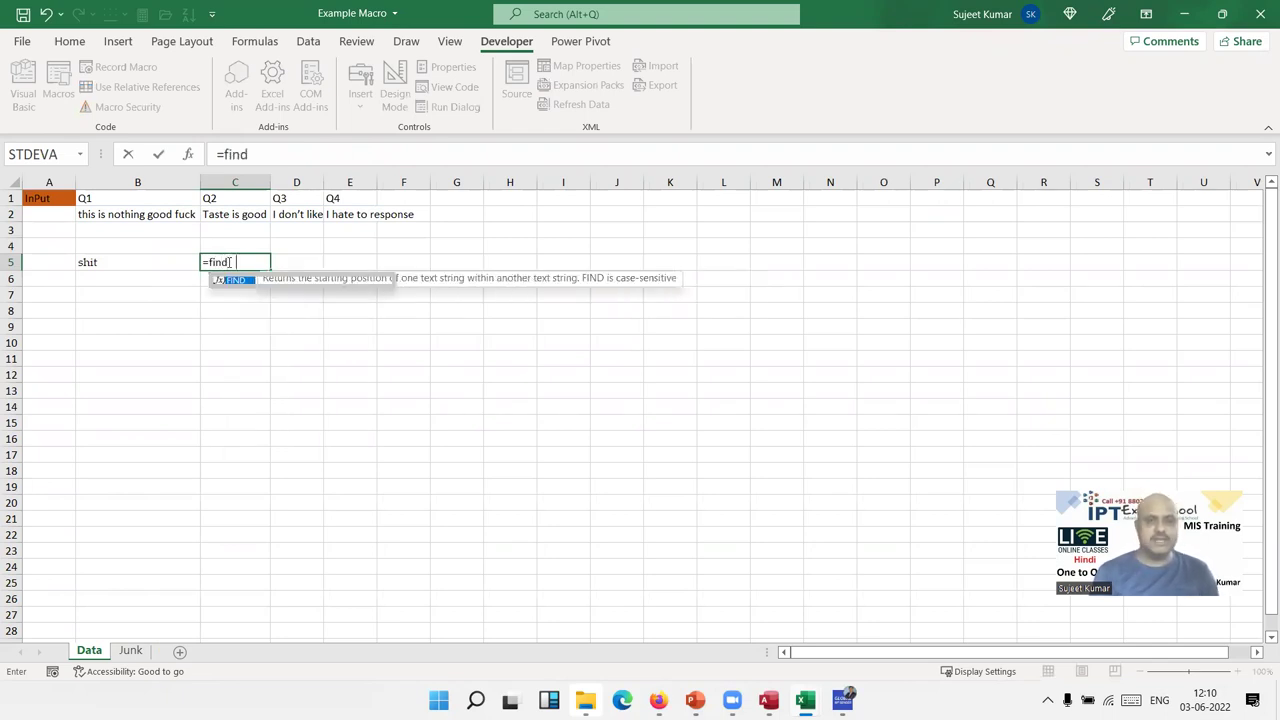
key(Left)
text(,)
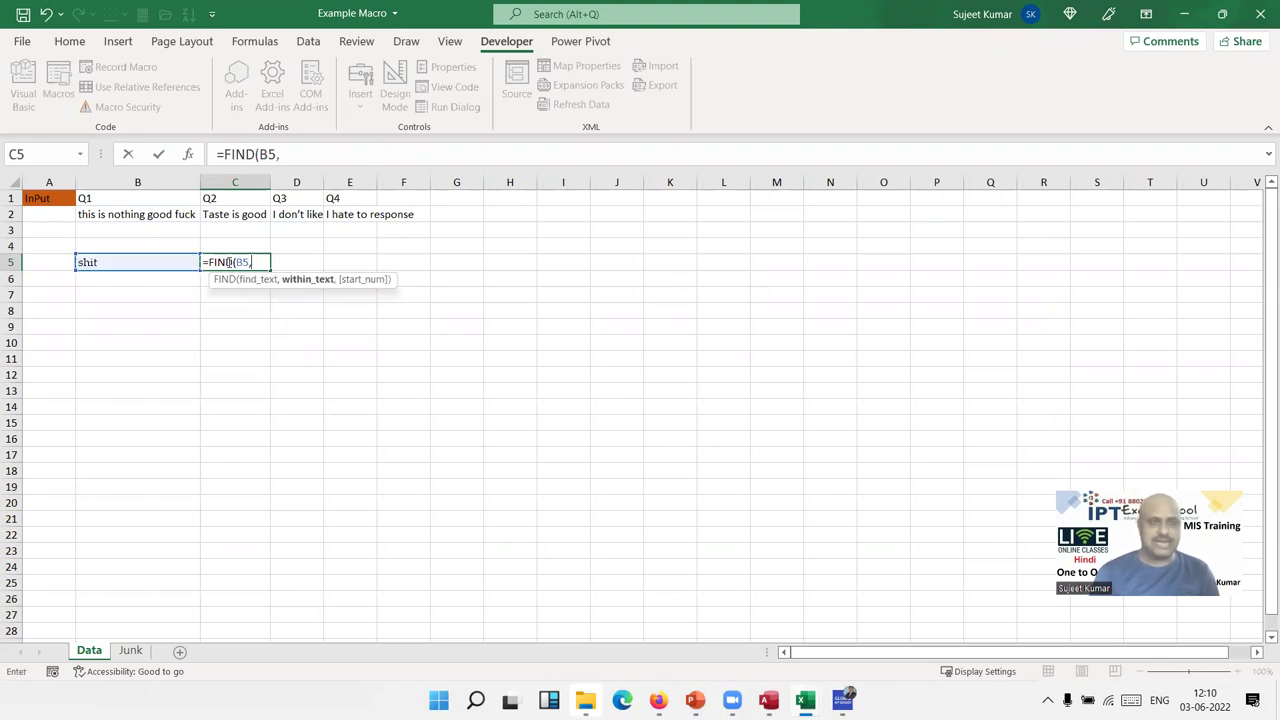
click(127, 213)
text(,)
text(1))
key(Return)
key(Up)
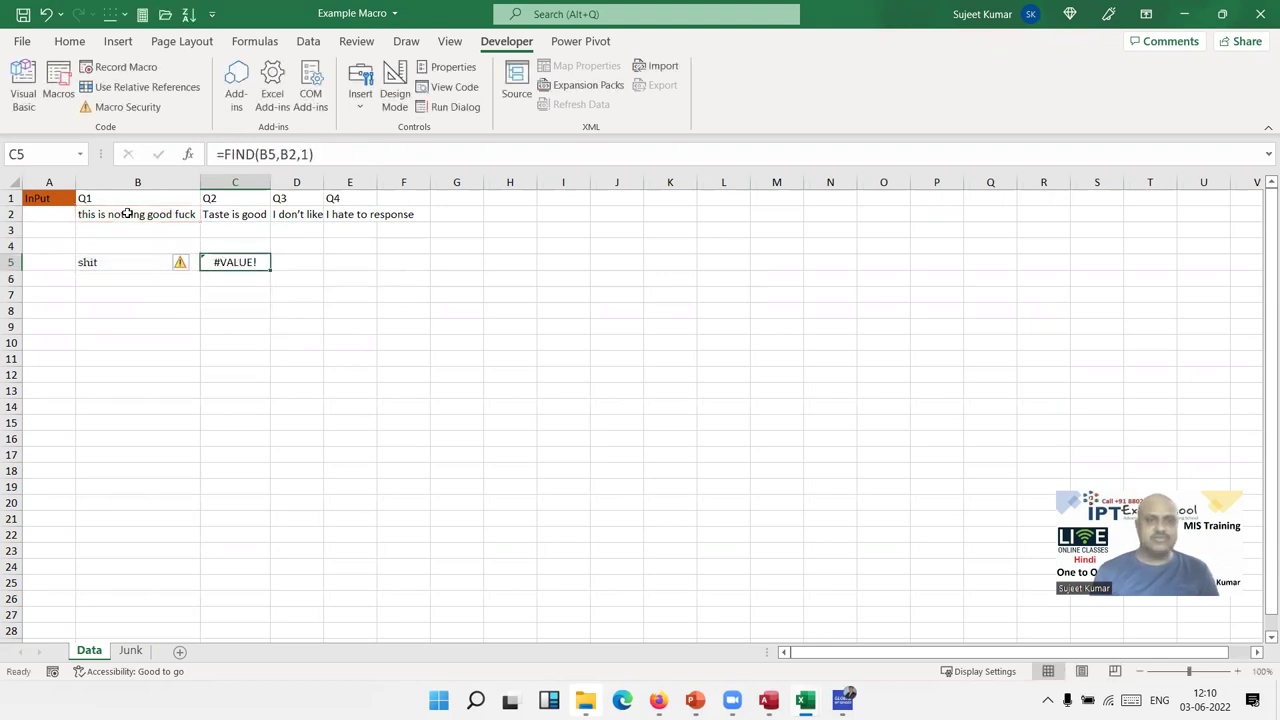
key(Left)
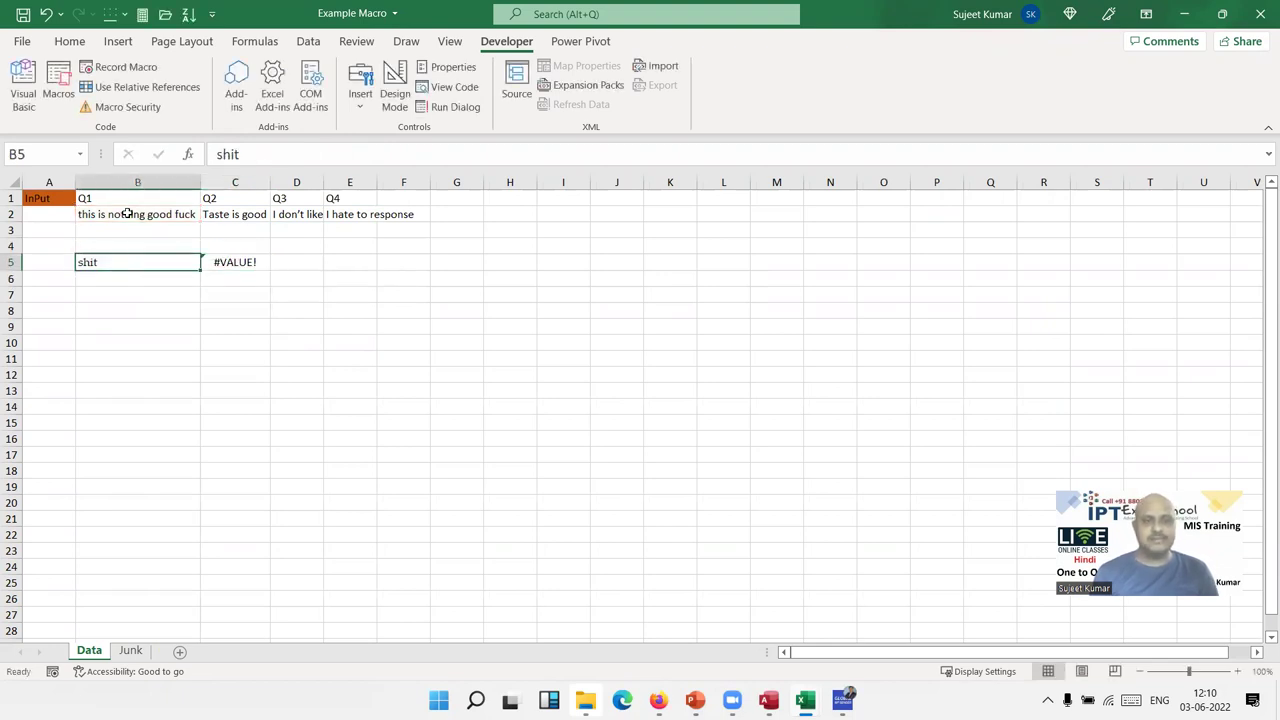
Copy 'good' from C2 into B5 and check that FIND returns position 16.
double_click(240, 213)
double_click(240, 213)
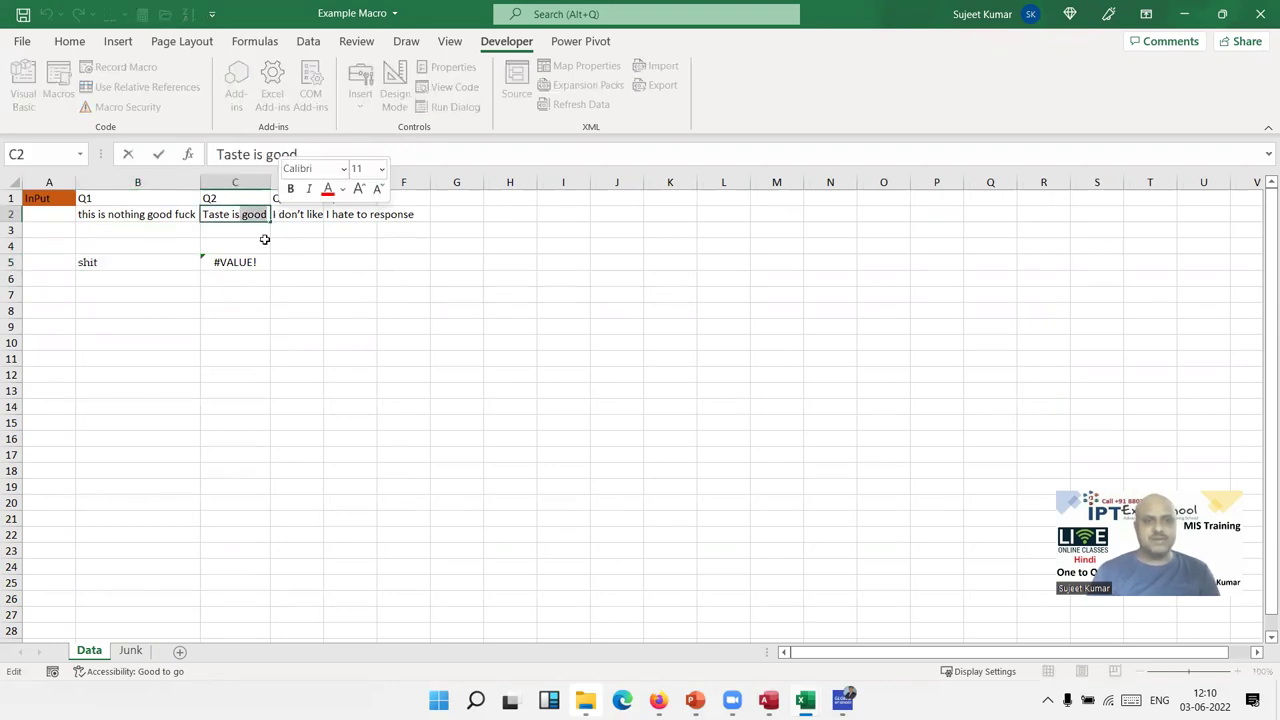
click(142, 265)
key(ctrl+v)
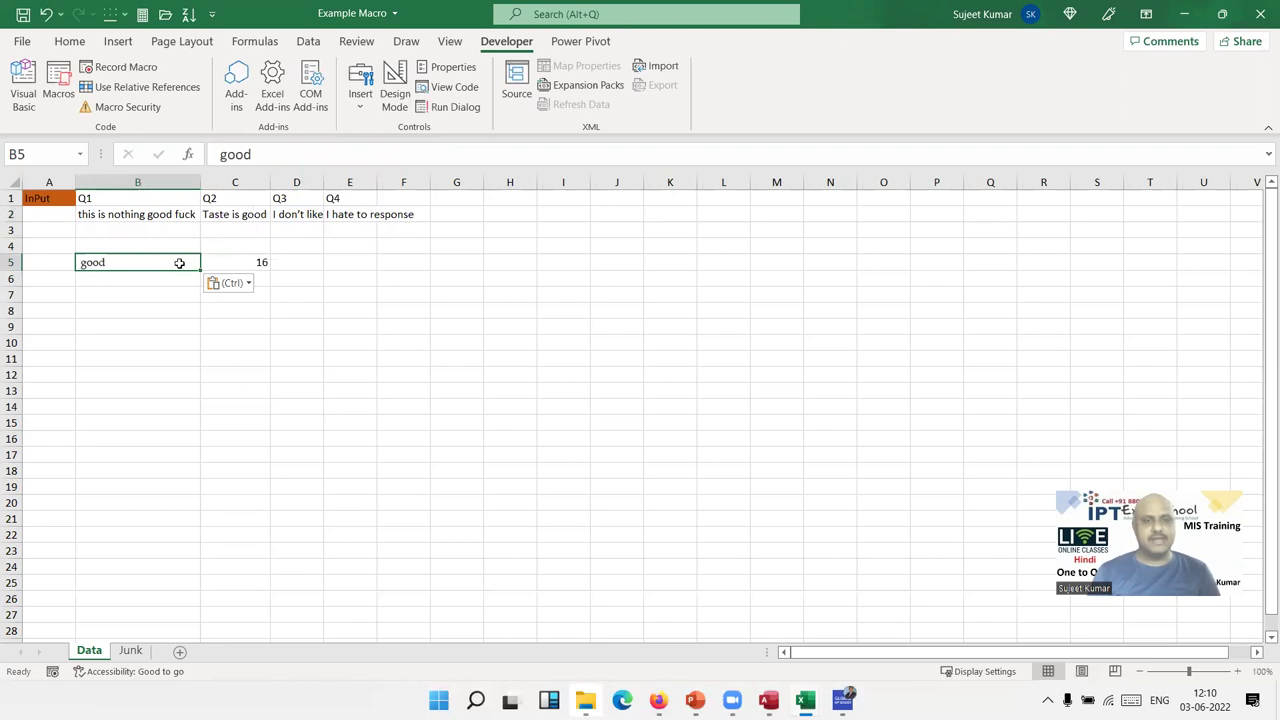
click(232, 261)
double_click(232, 261)
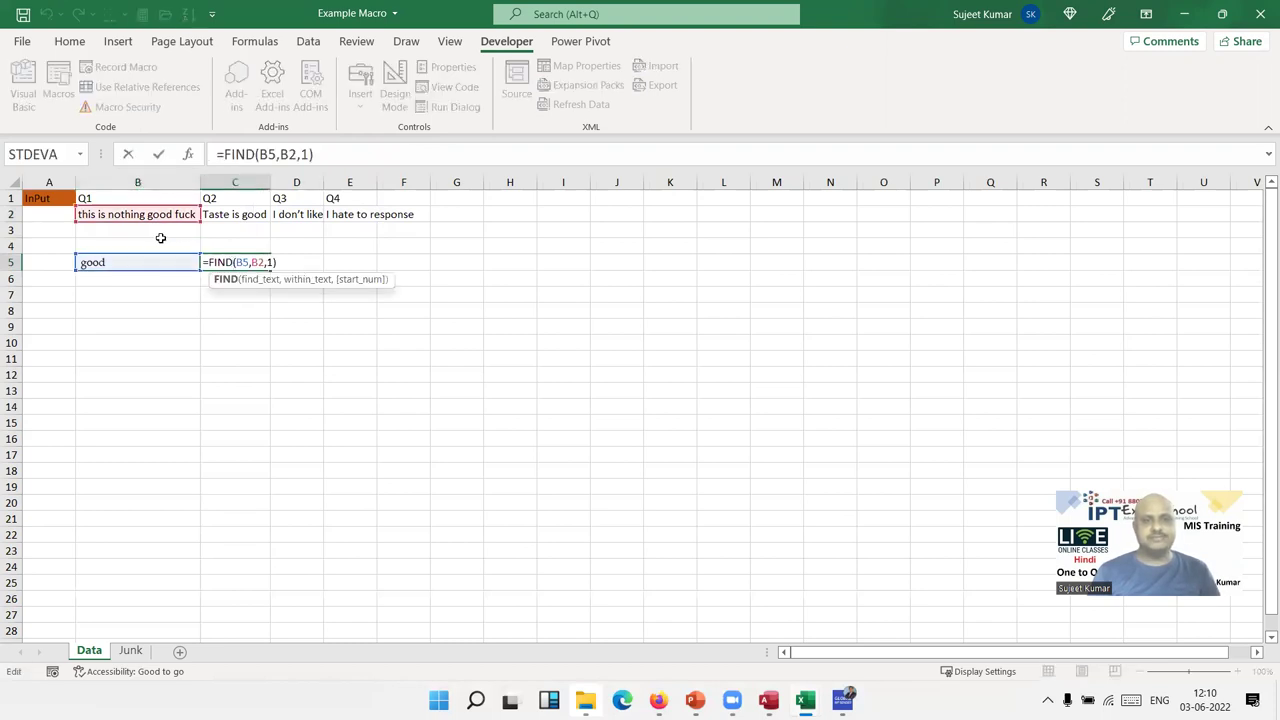
click(160, 300)
Clear the test values in B5:C5 and return to the Module1 code.
drag(223, 262, 137, 256)
key(Delete)
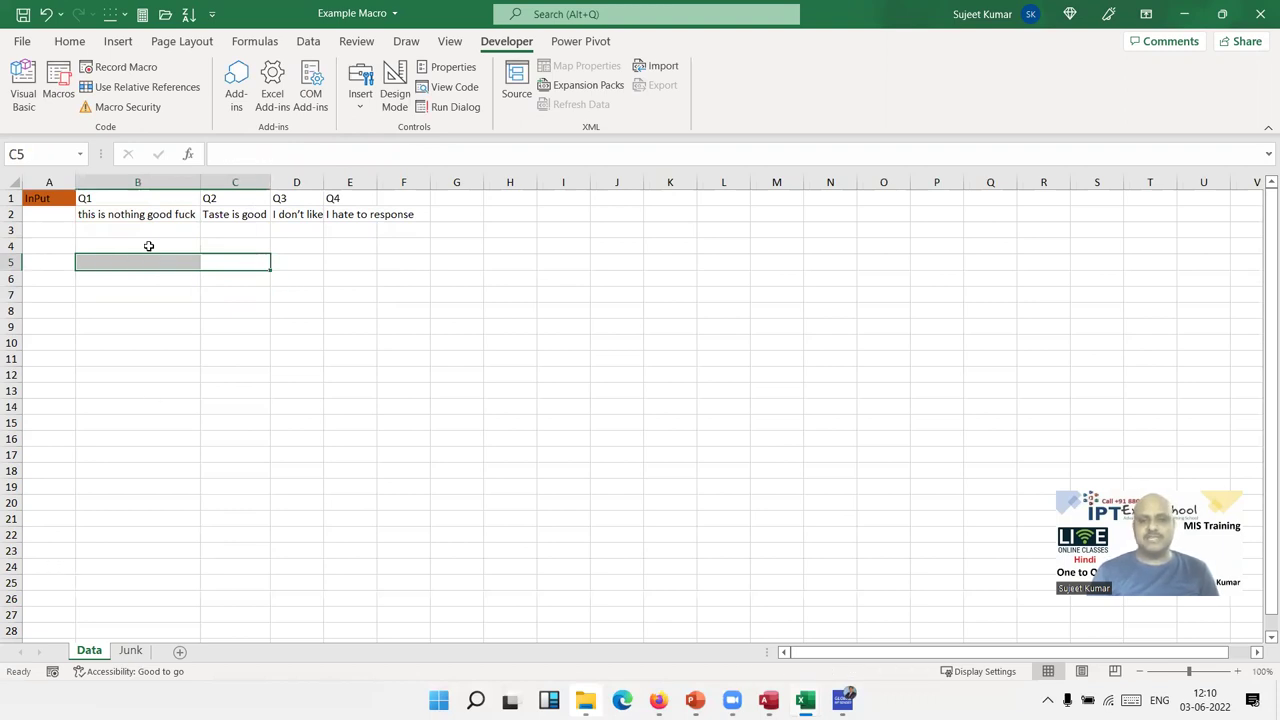
click(150, 216)
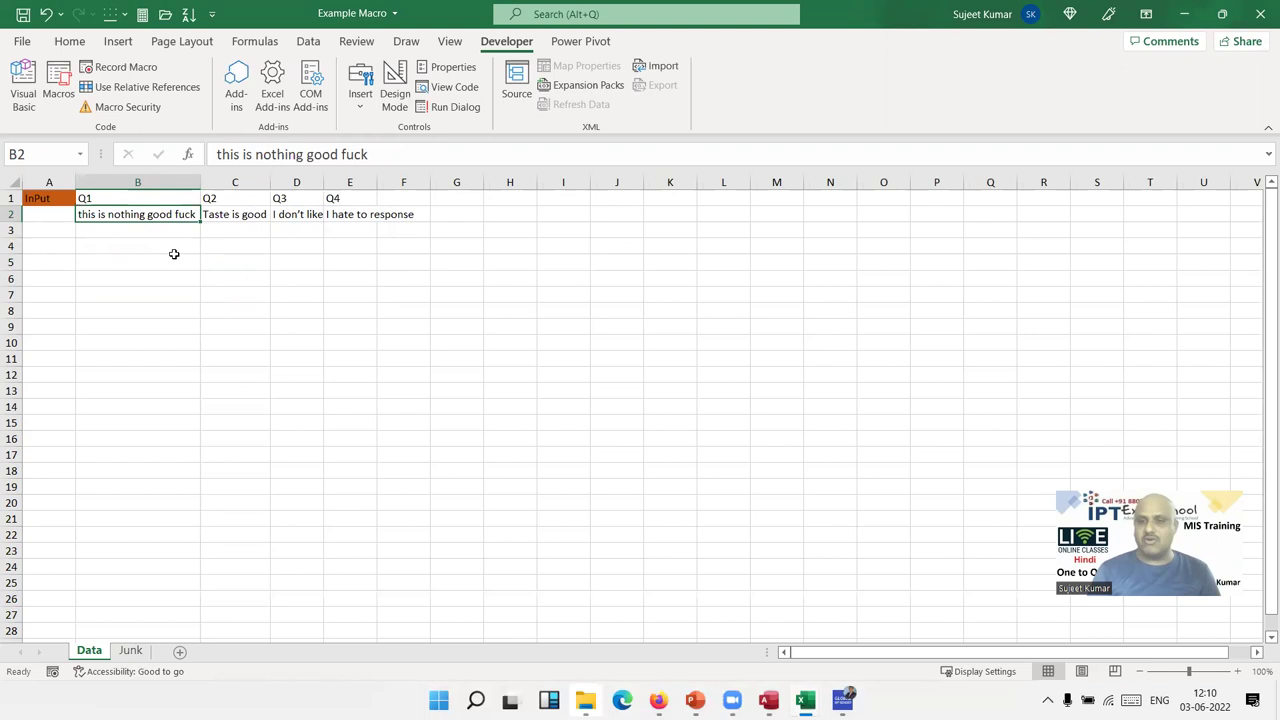
key(alt+F11)
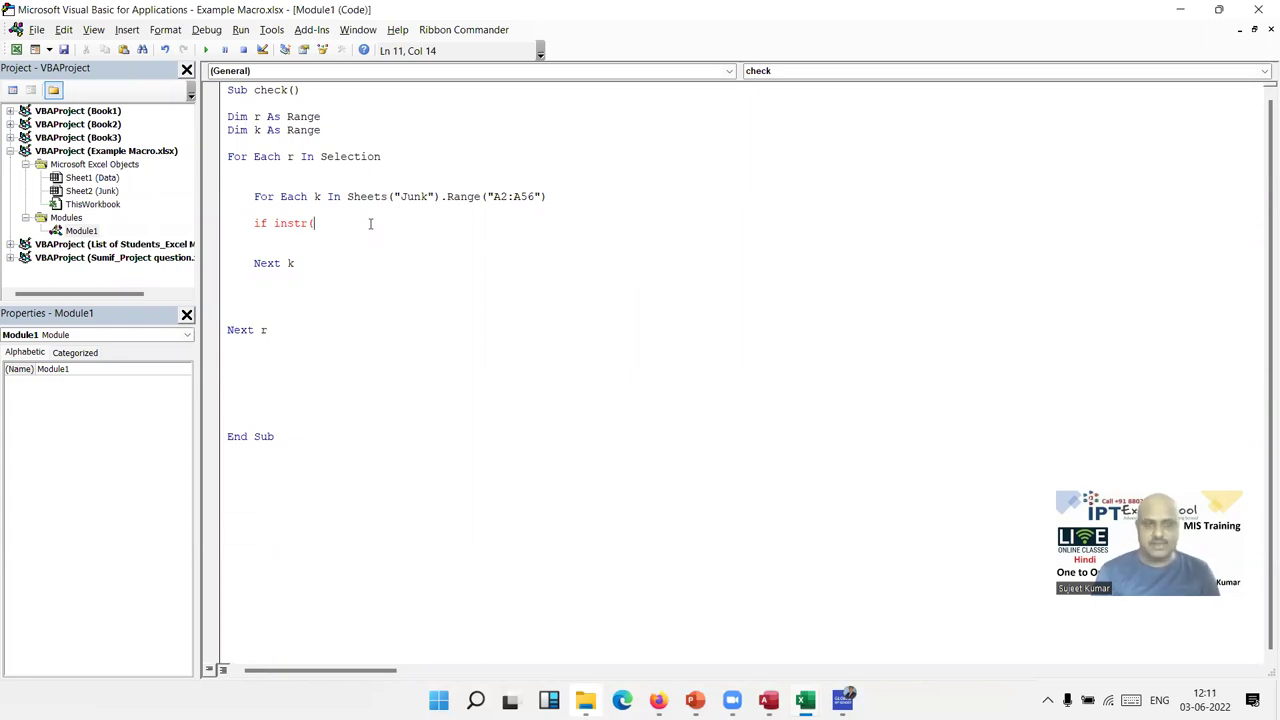
Add the test If InStr(1, r.Value, k.Value) > 0 Then inside the inner Junk loop.
text(k.v)
key(BackSpace)
key(BackSpace)
key(BackSpace)
text(1)
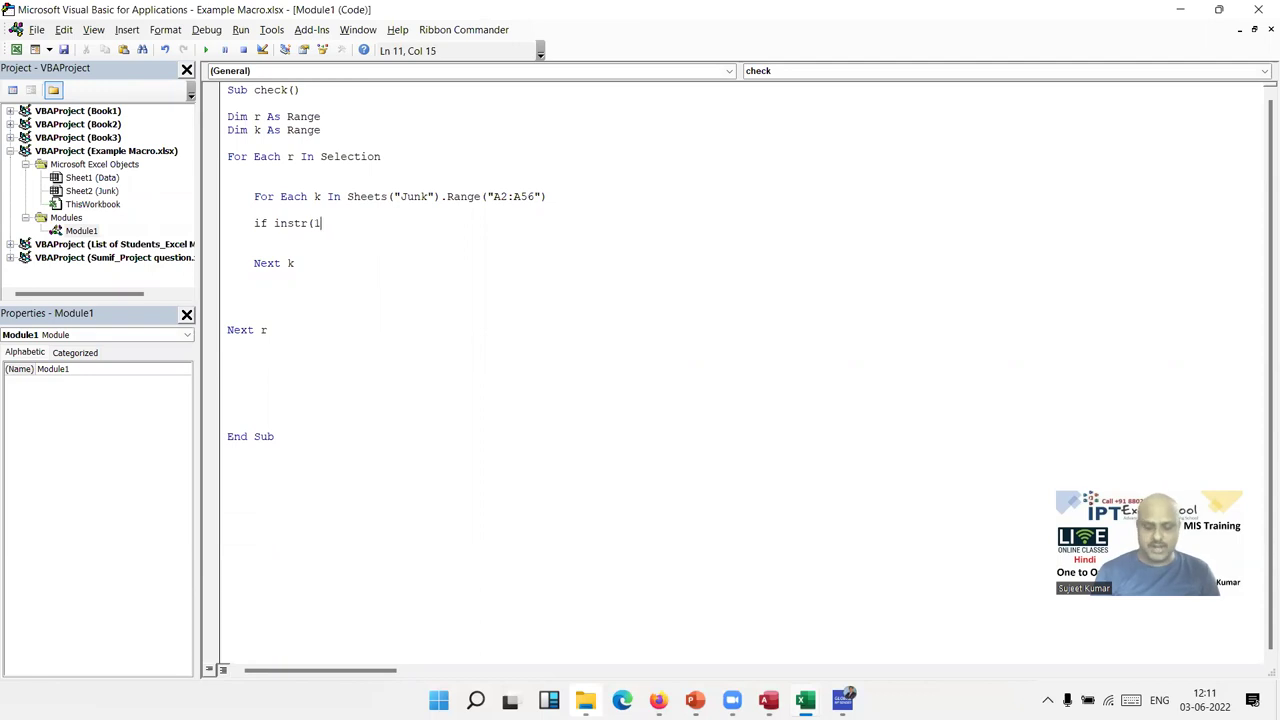
text(,r)
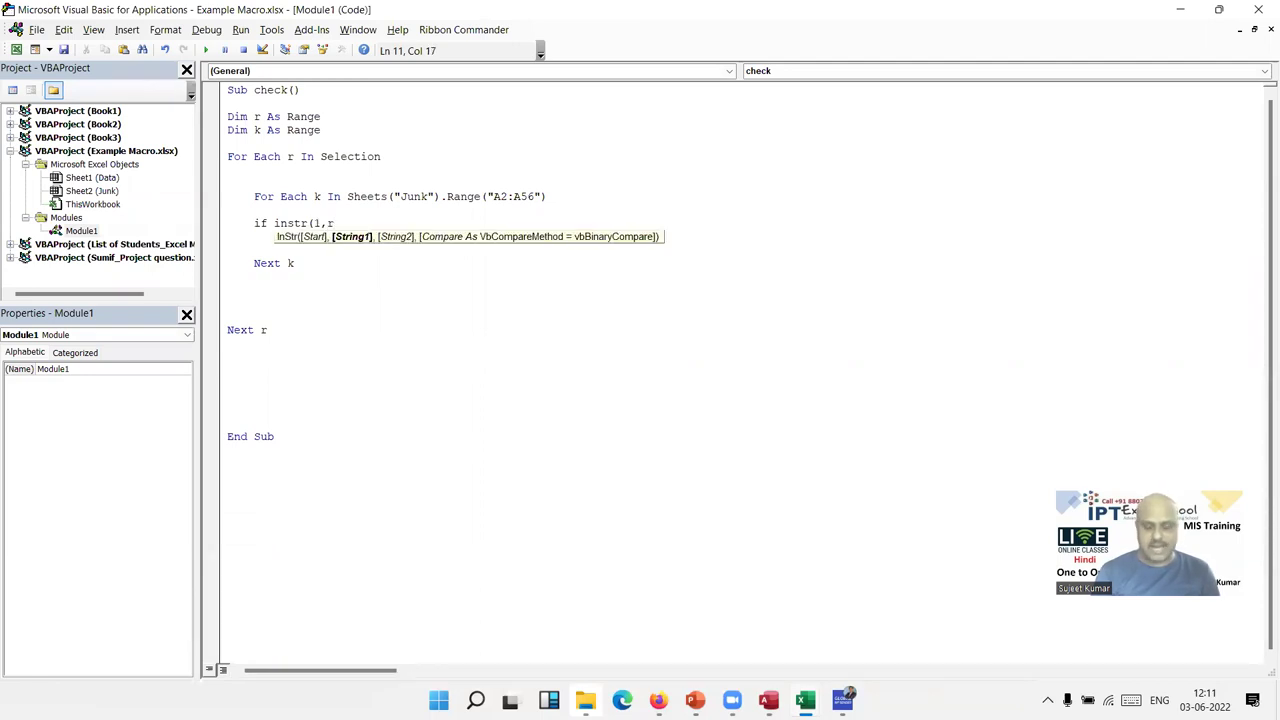
text(.v)
key(Tab)
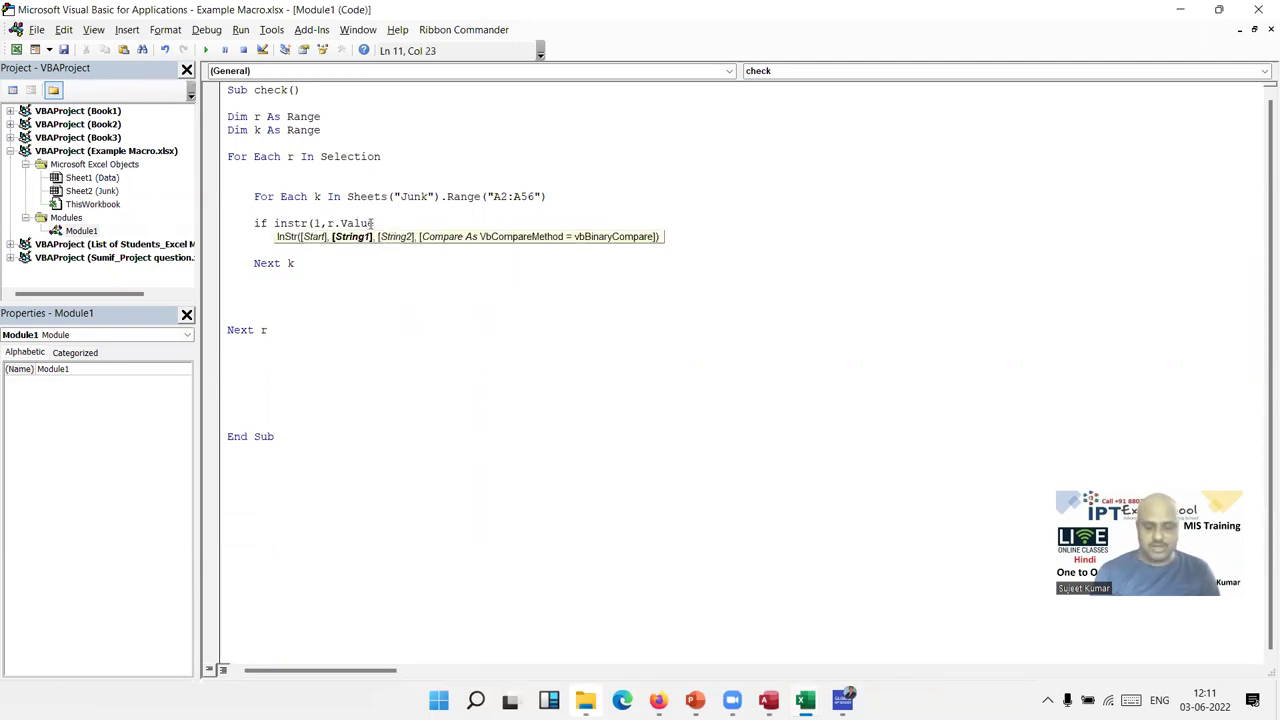
text(,k.v)
key(Tab)
text()>)
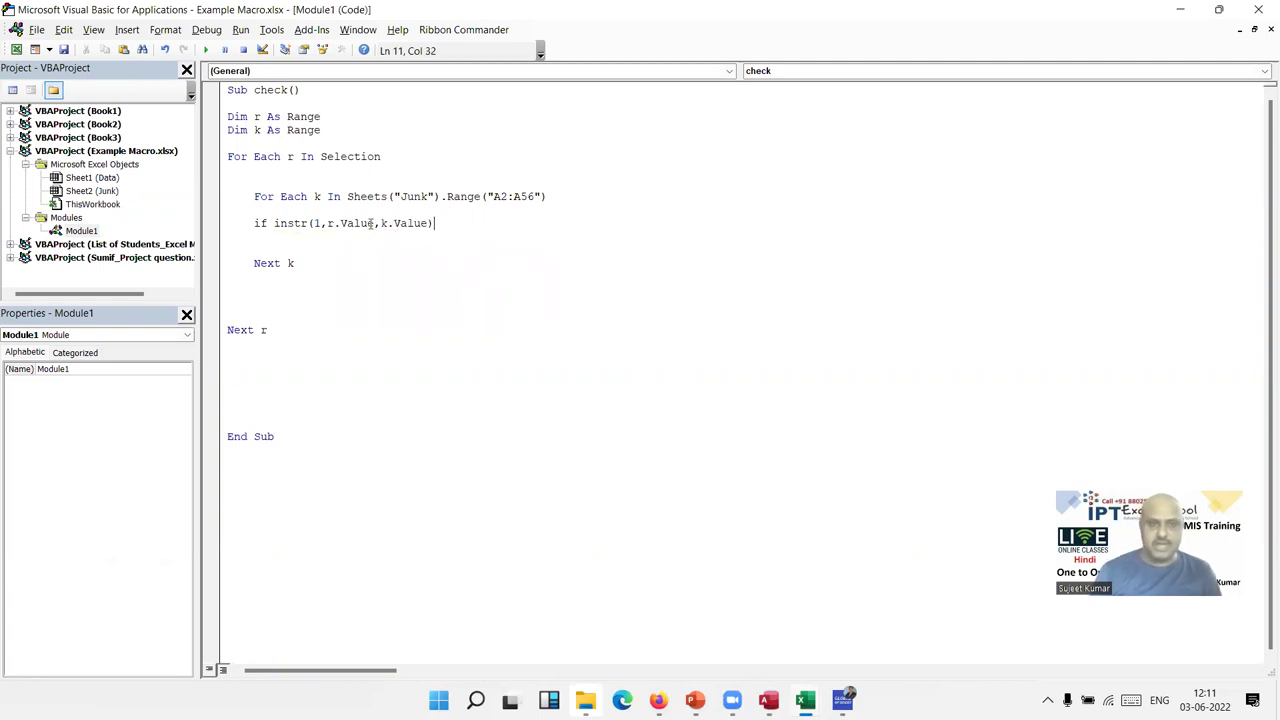
text(0 then)
key(Return)
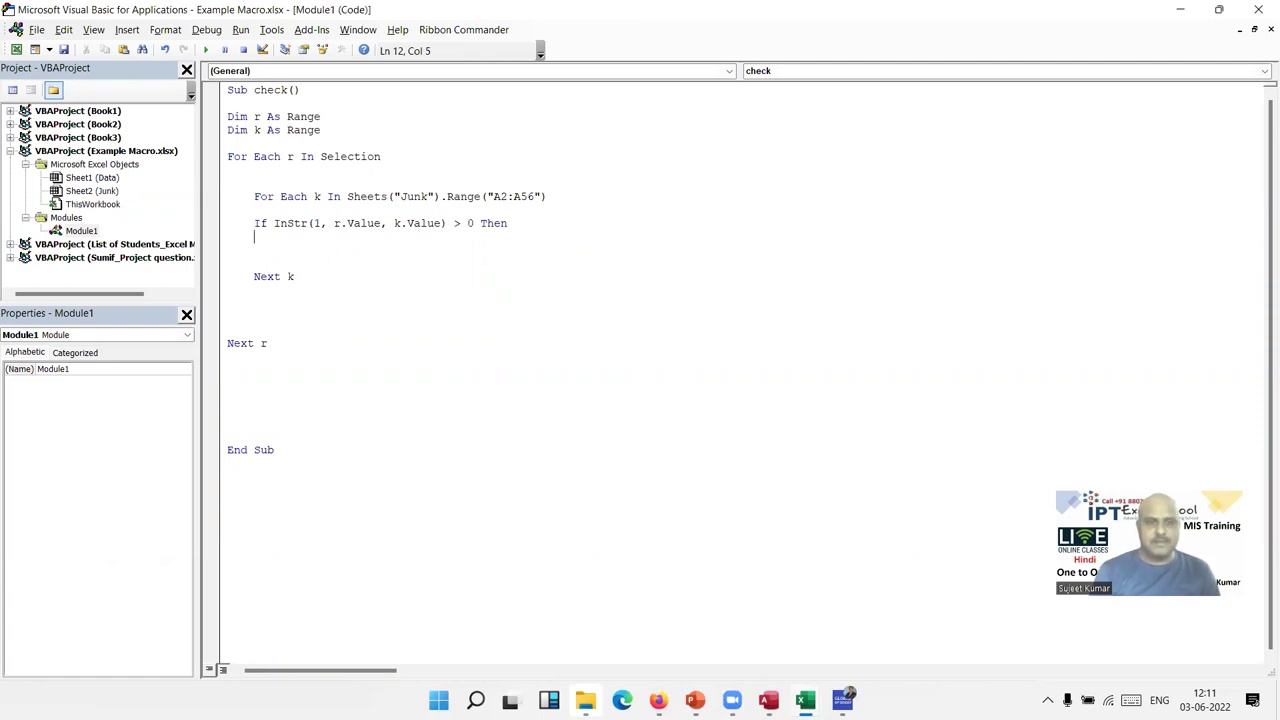
Add k.Interior.Color = vbRed and close the block with End If.
text(k.in)
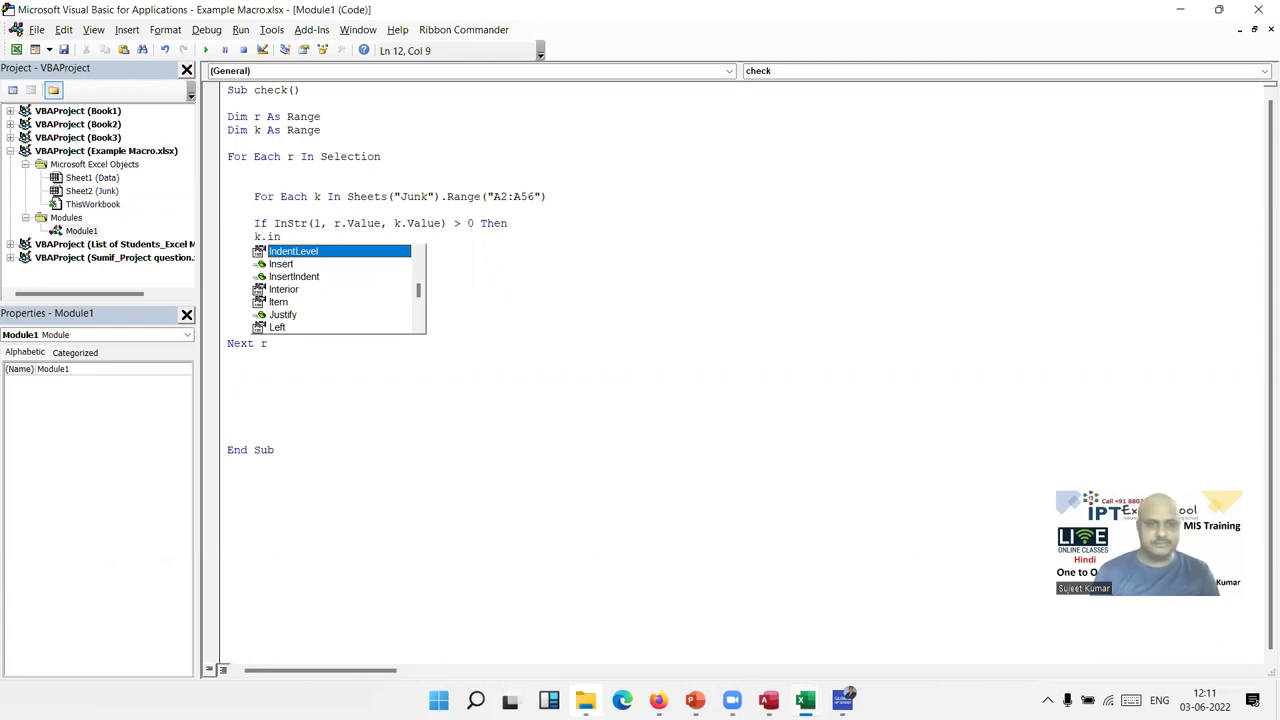
key(Down)
key(Down)
key(Down)
key(Tab)
text(.co)
key(Tab)
text(= vbRed)
key(Return)
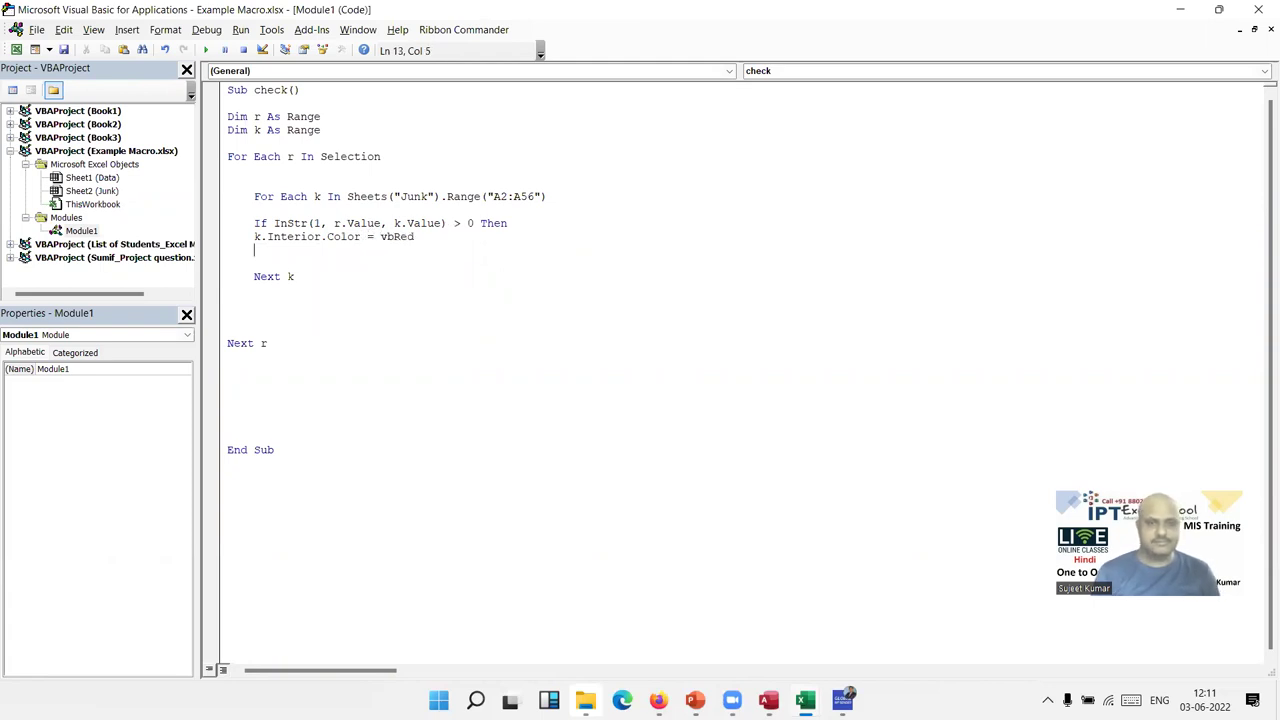
text(end if)
key(Return)
key(Delete)
key(Delete)
key(Delete)
key(Delete)
key(Delete)
key(Delete)
Return to the workbook and select the Q1–Q4 responses in B2:E2.
click(228, 303)
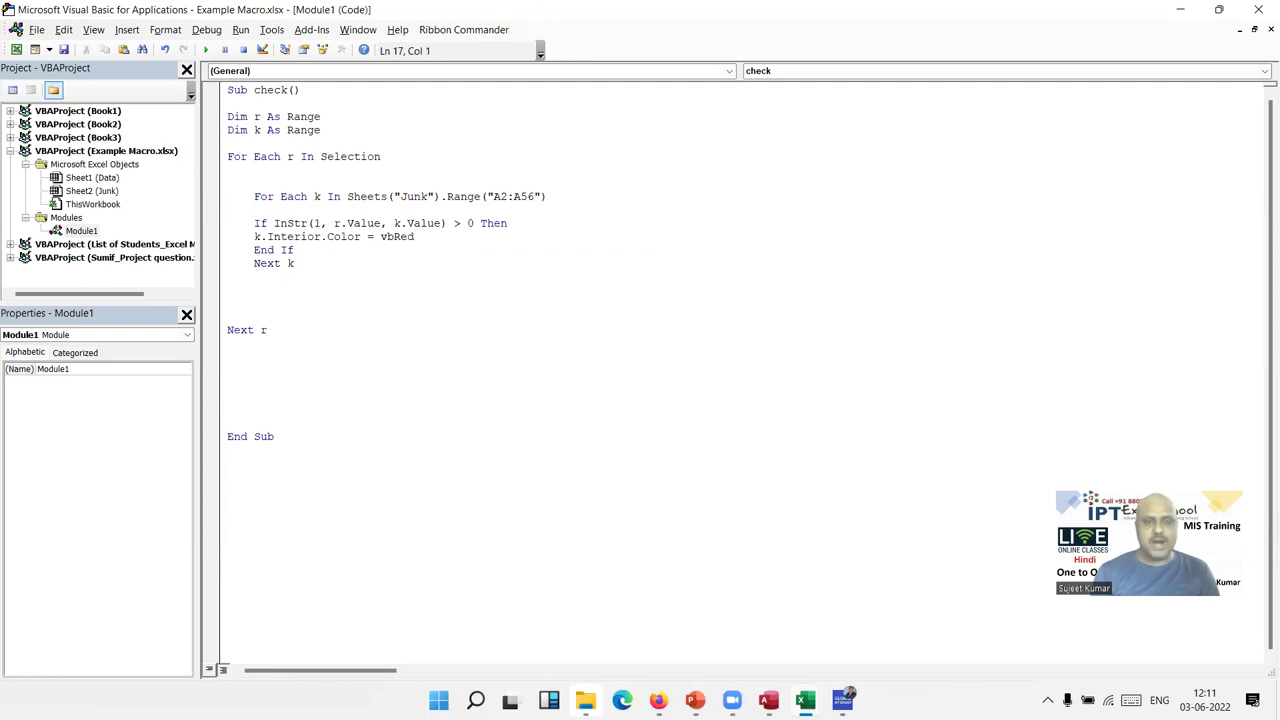
click(228, 290)
key(Down)
key(Down)
key(Down)
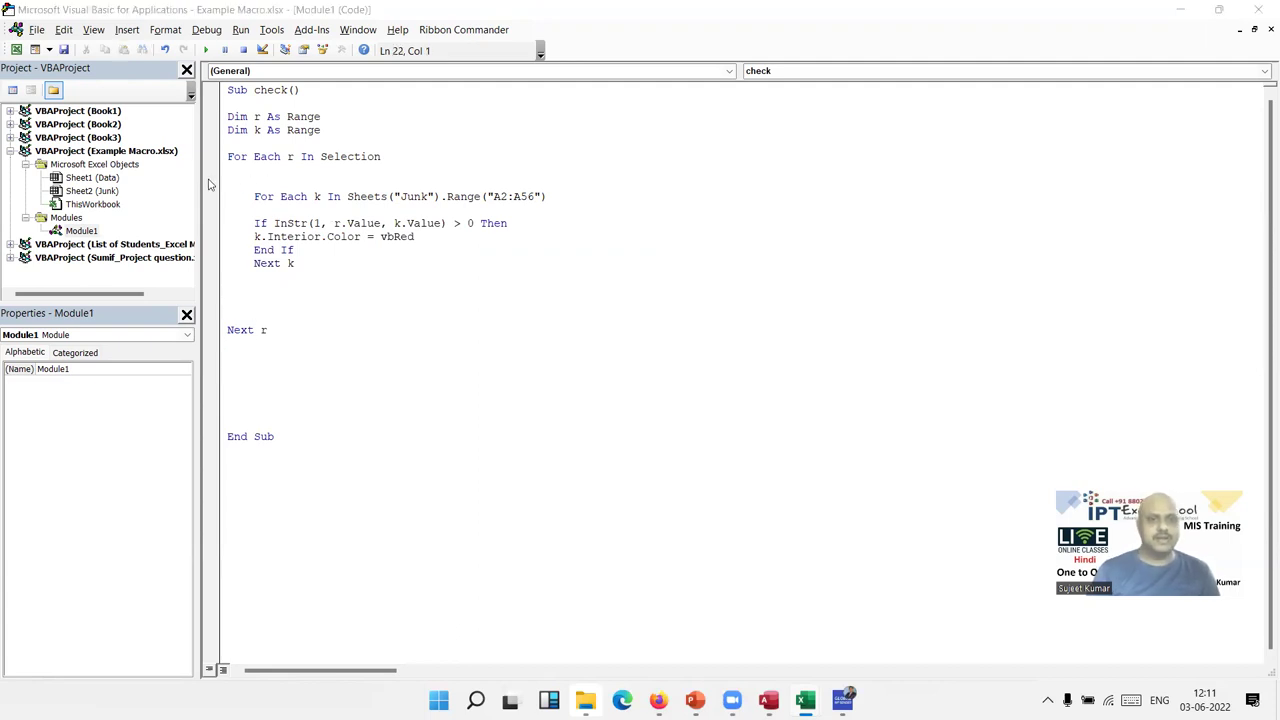
key(alt+F11)
drag(127, 207, 350, 212)
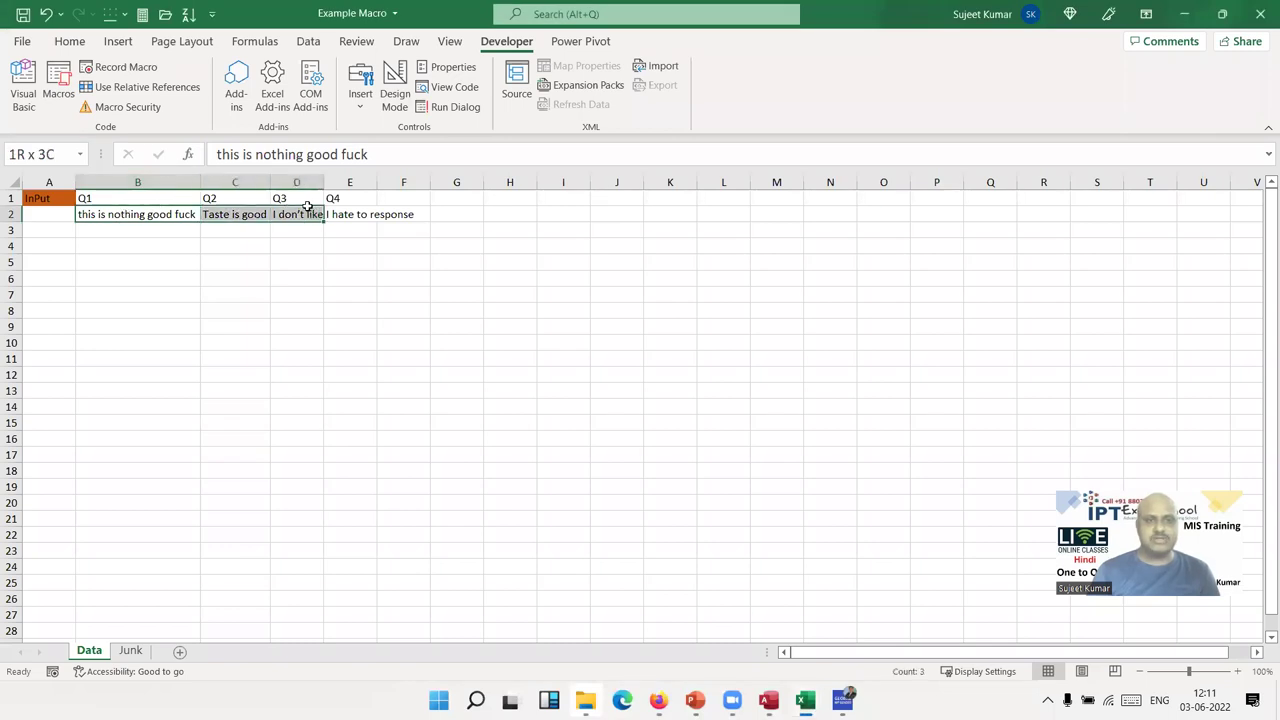
Run the check macro and view the Junk sheet, where A3 and A22 turned red.
click(58, 85)
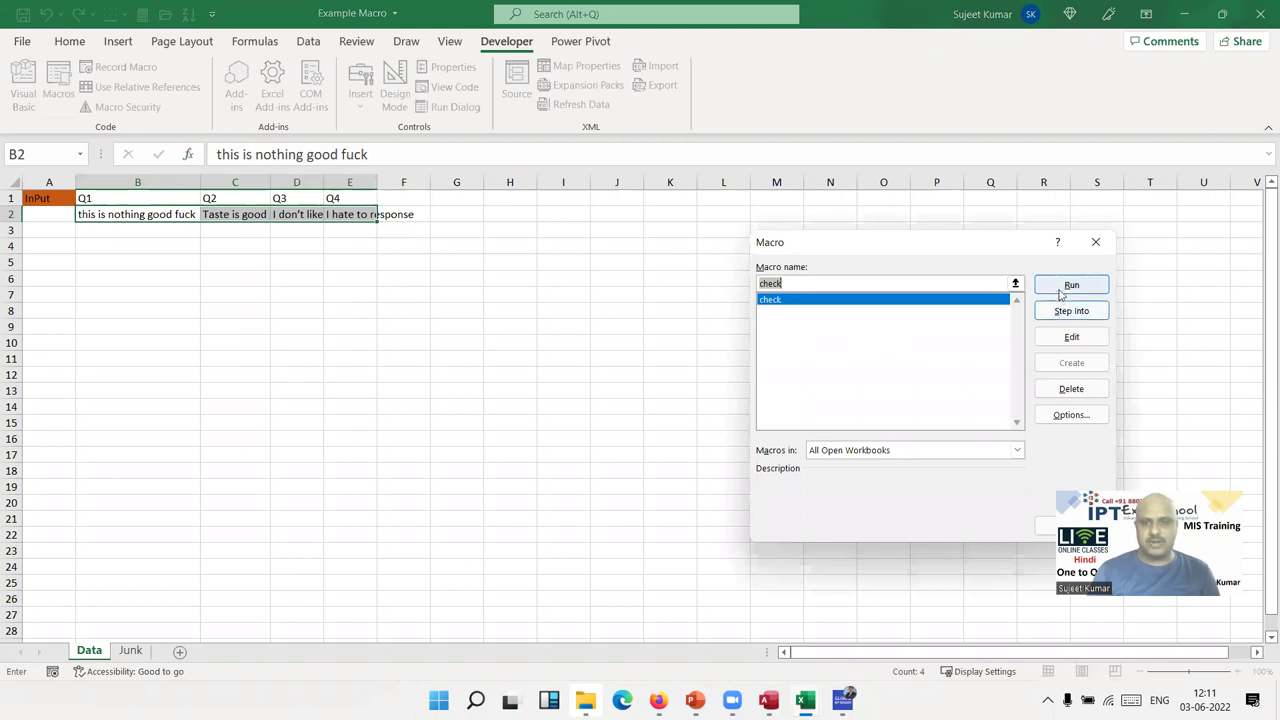
click(1068, 285)
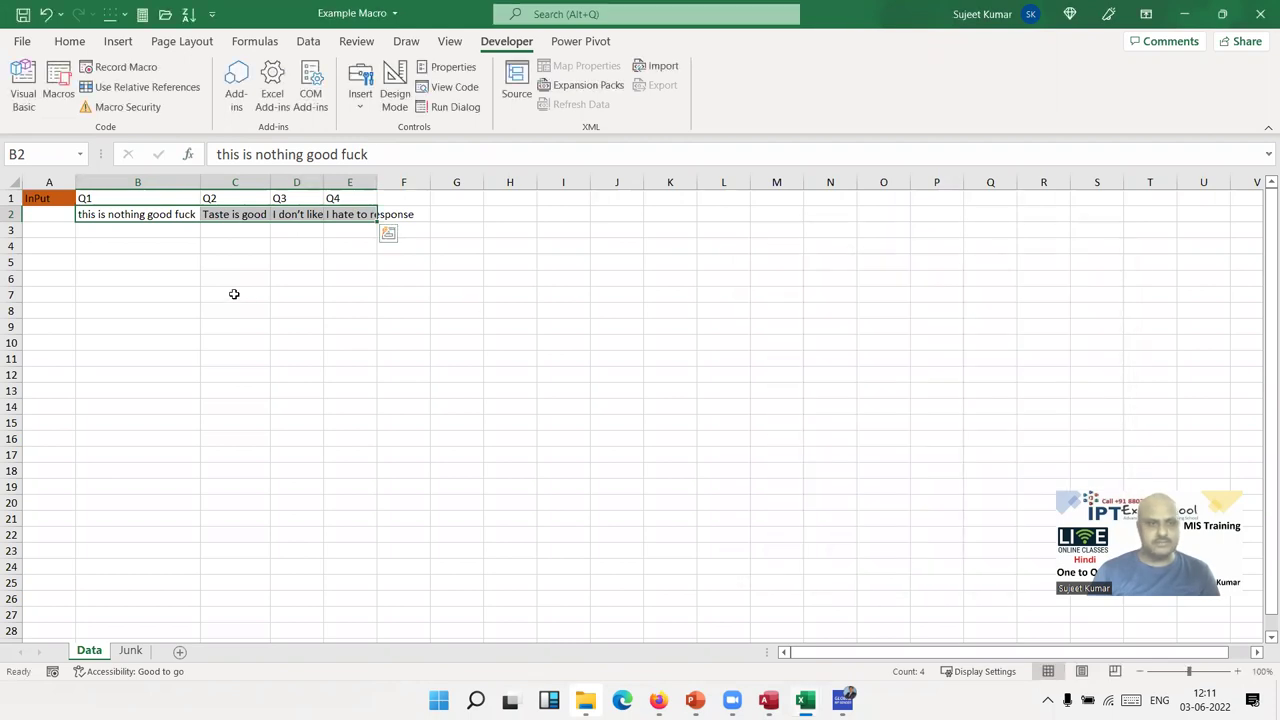
click(143, 651)
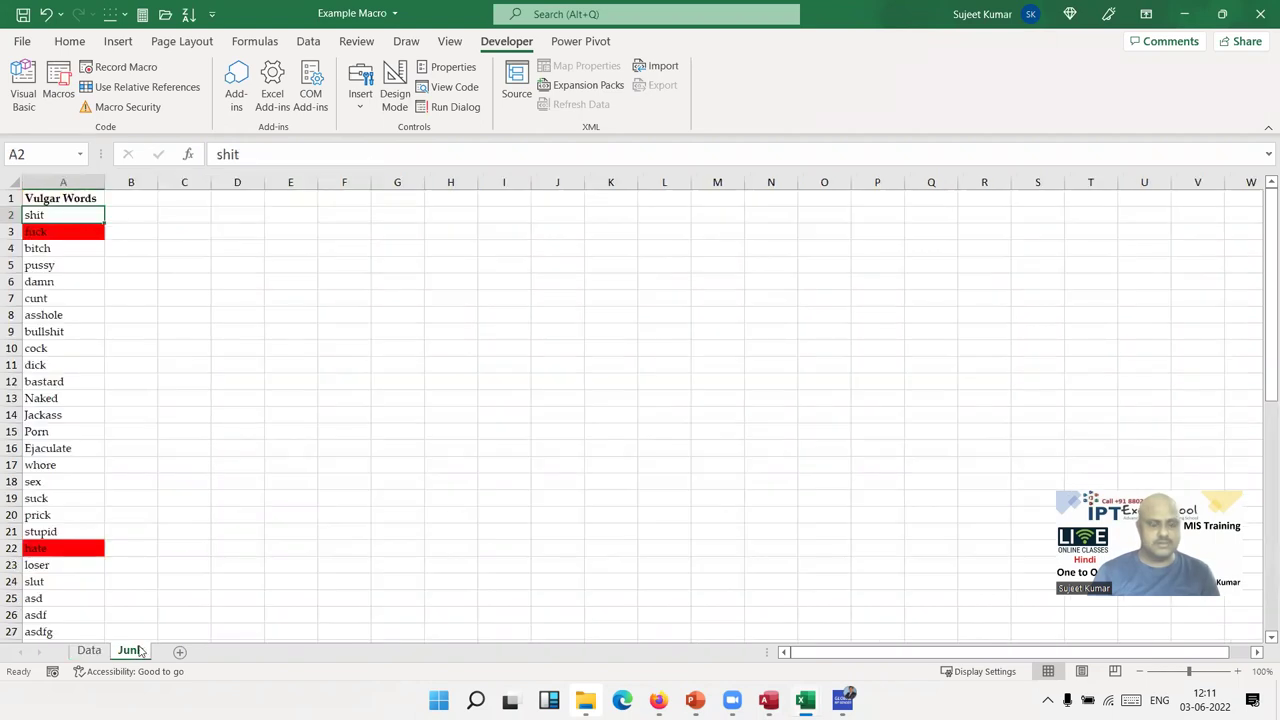
Change the colour line to r.Interior.Color so the response cell gets filled instead.
key(alt+F11)
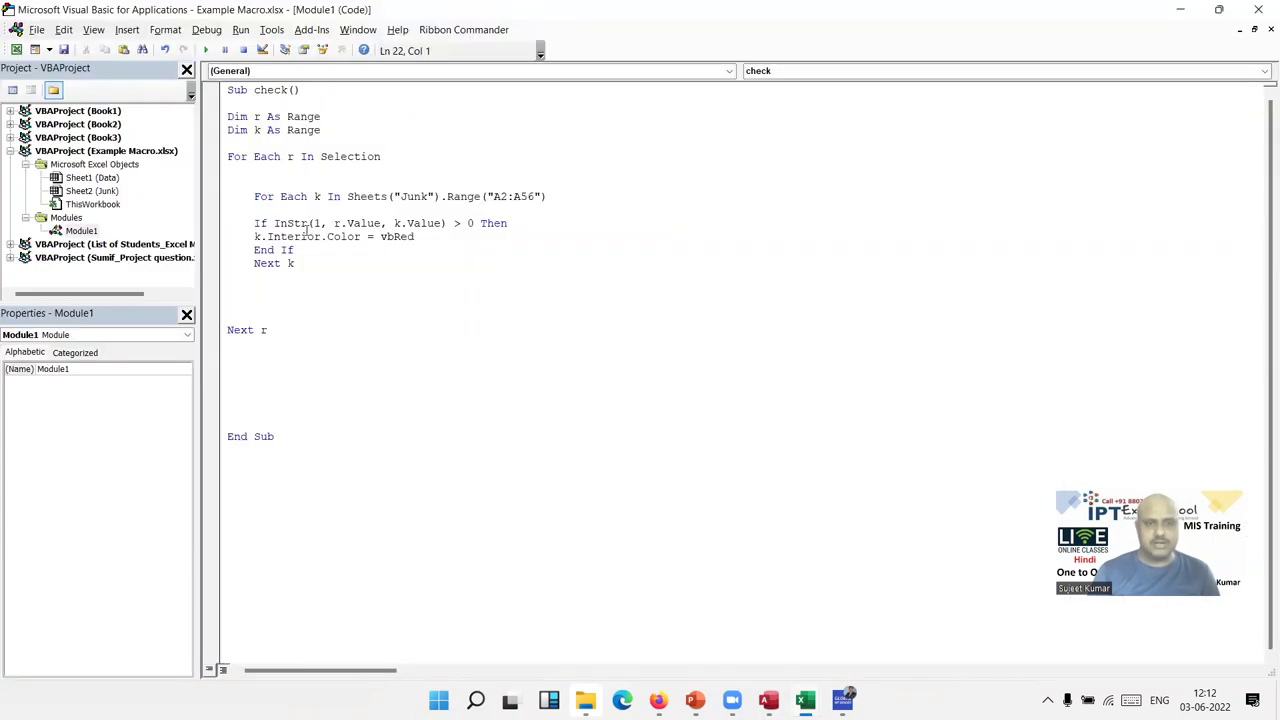
click(265, 237)
key(BackSpace)
text(r)
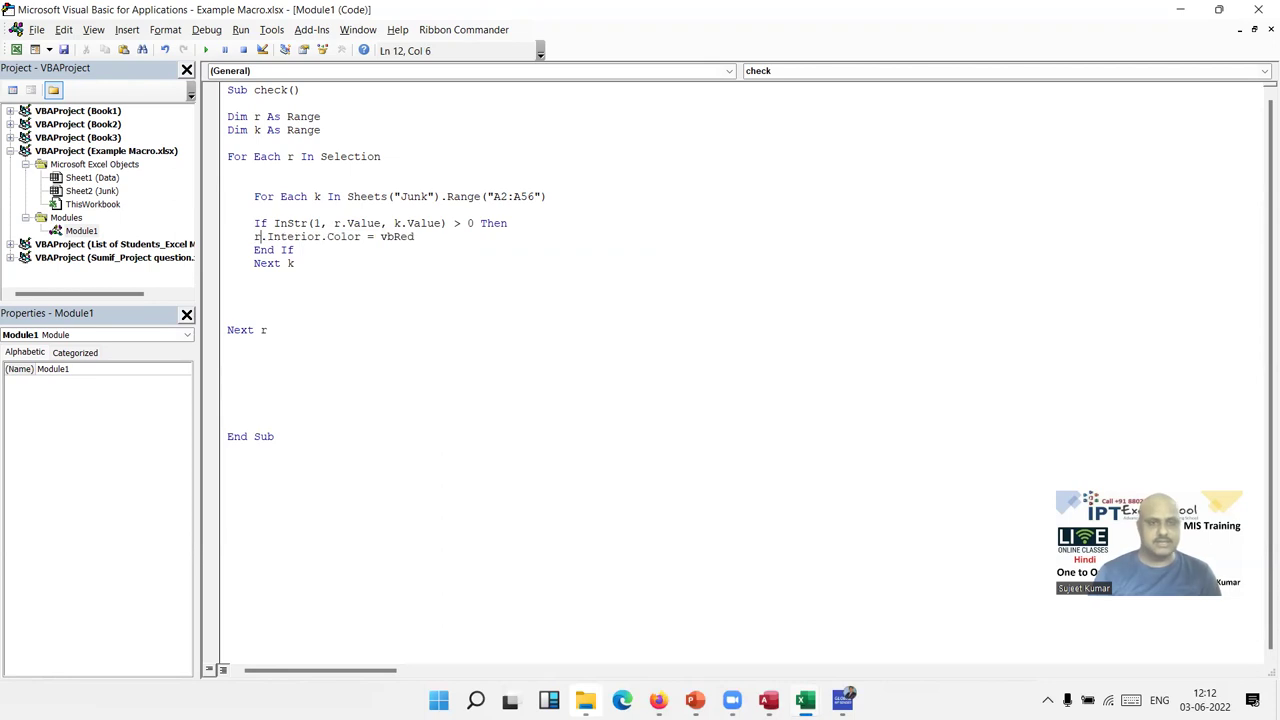
click(312, 275)
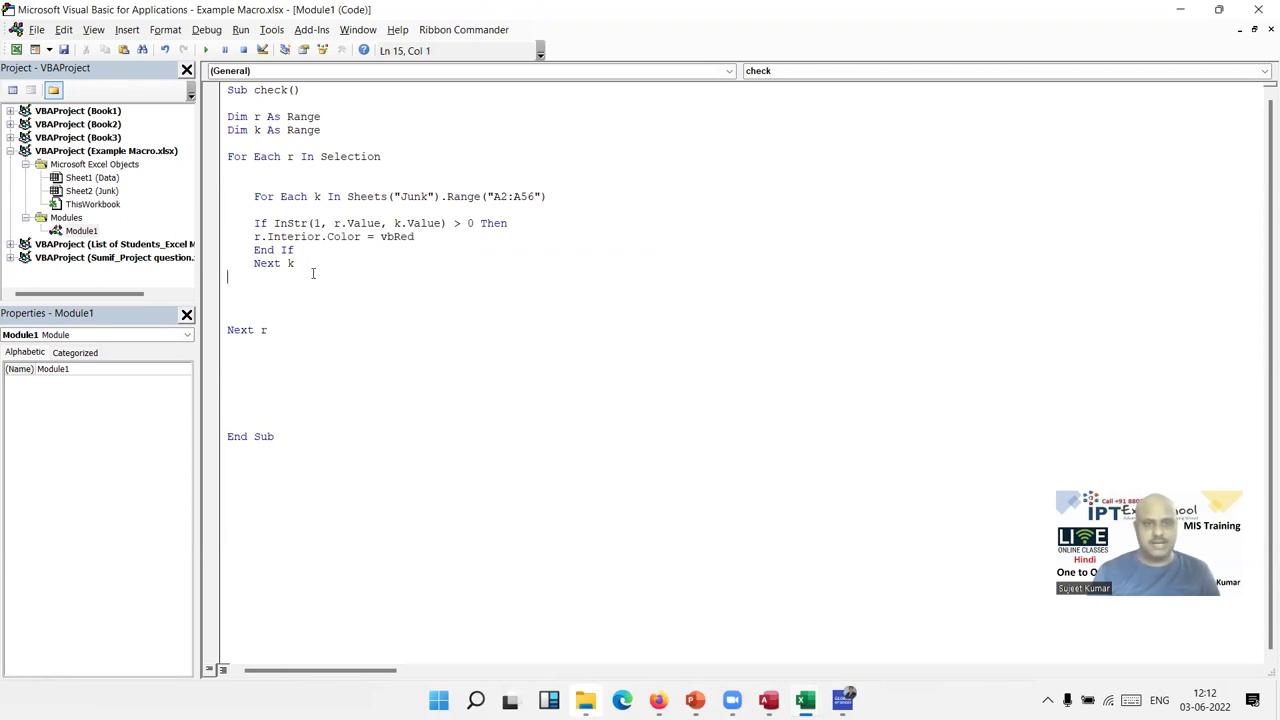
key(alt+F11)
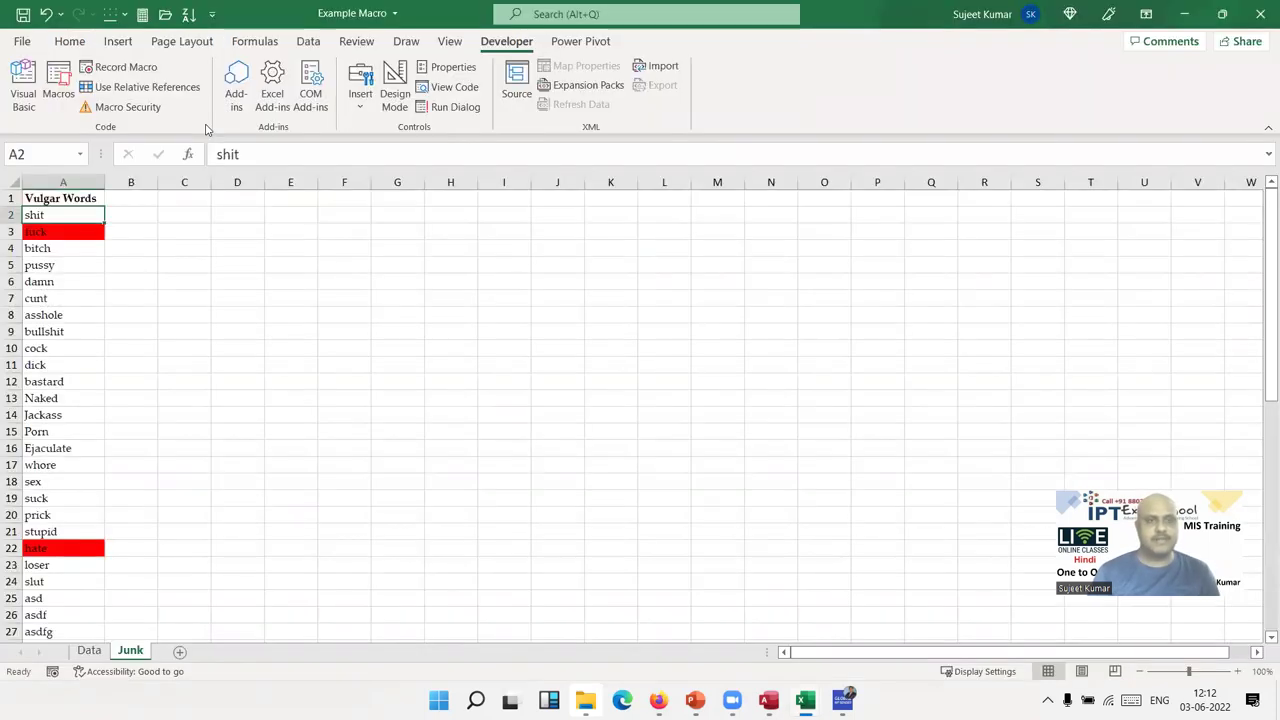
Rerun the check macro on the Data sheet and inspect the red Q1 and Q4 responses.
click(89, 650)
click(58, 105)
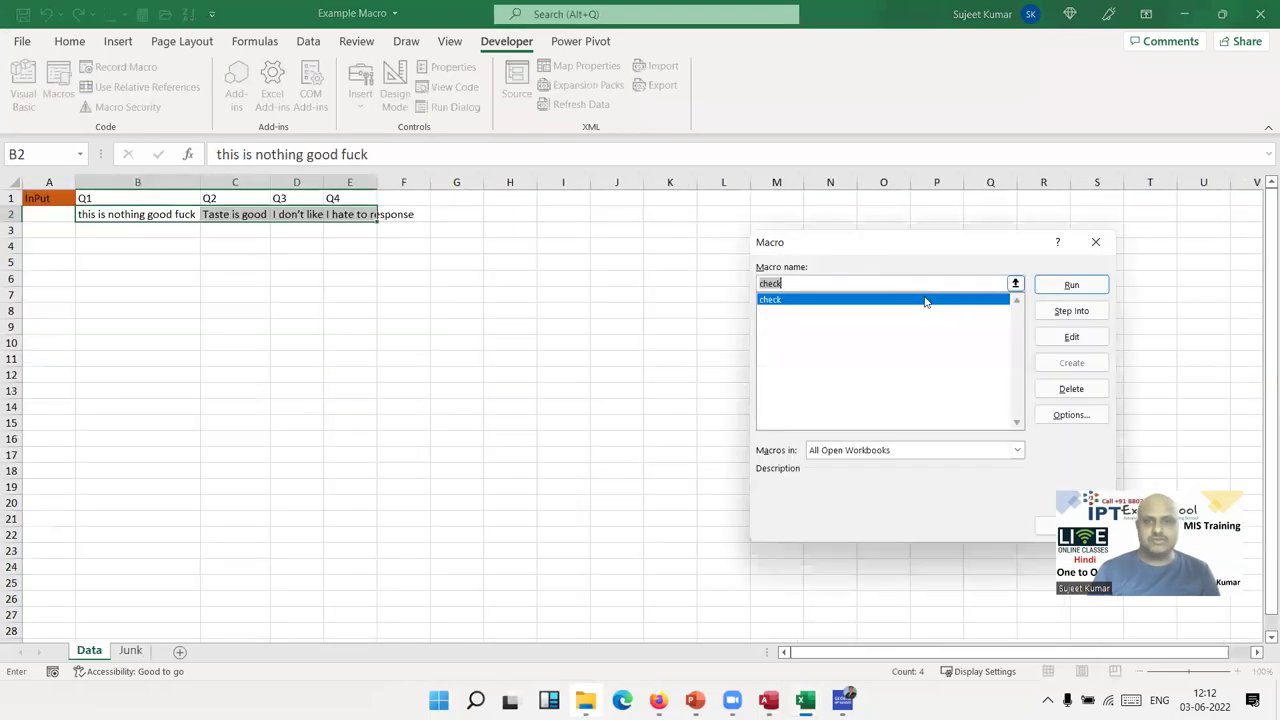
click(1047, 284)
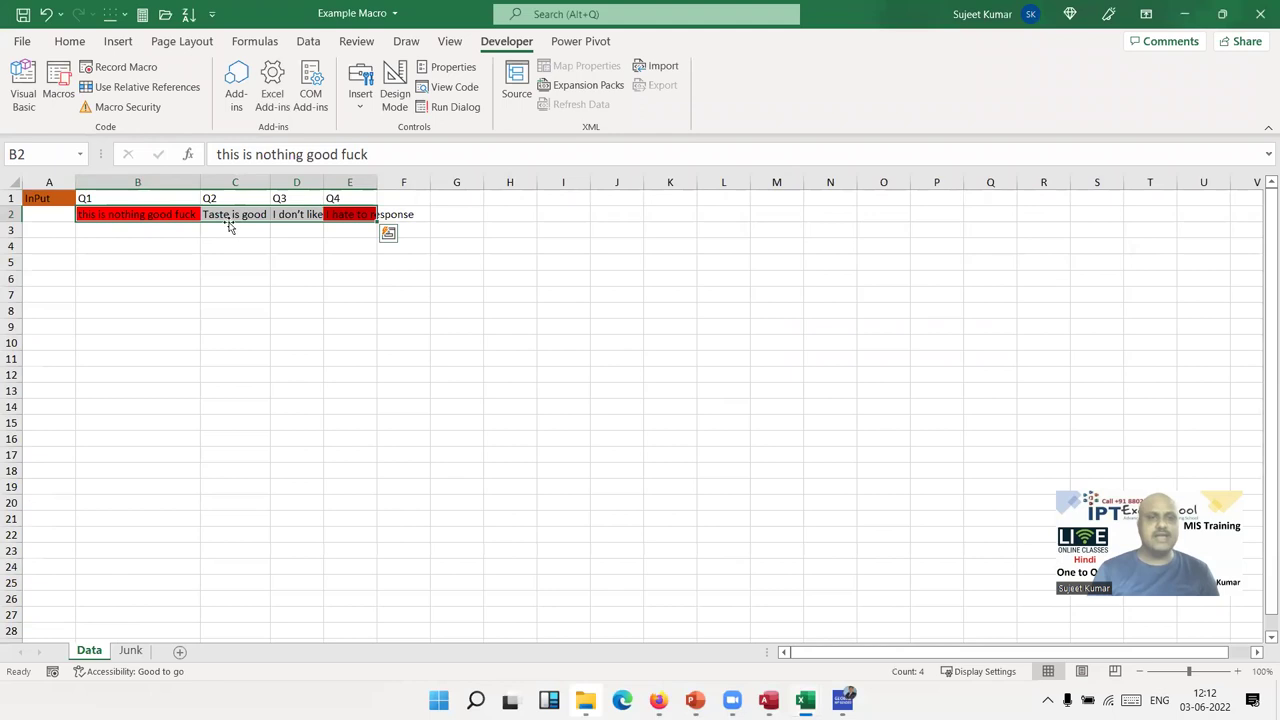
click(152, 214)
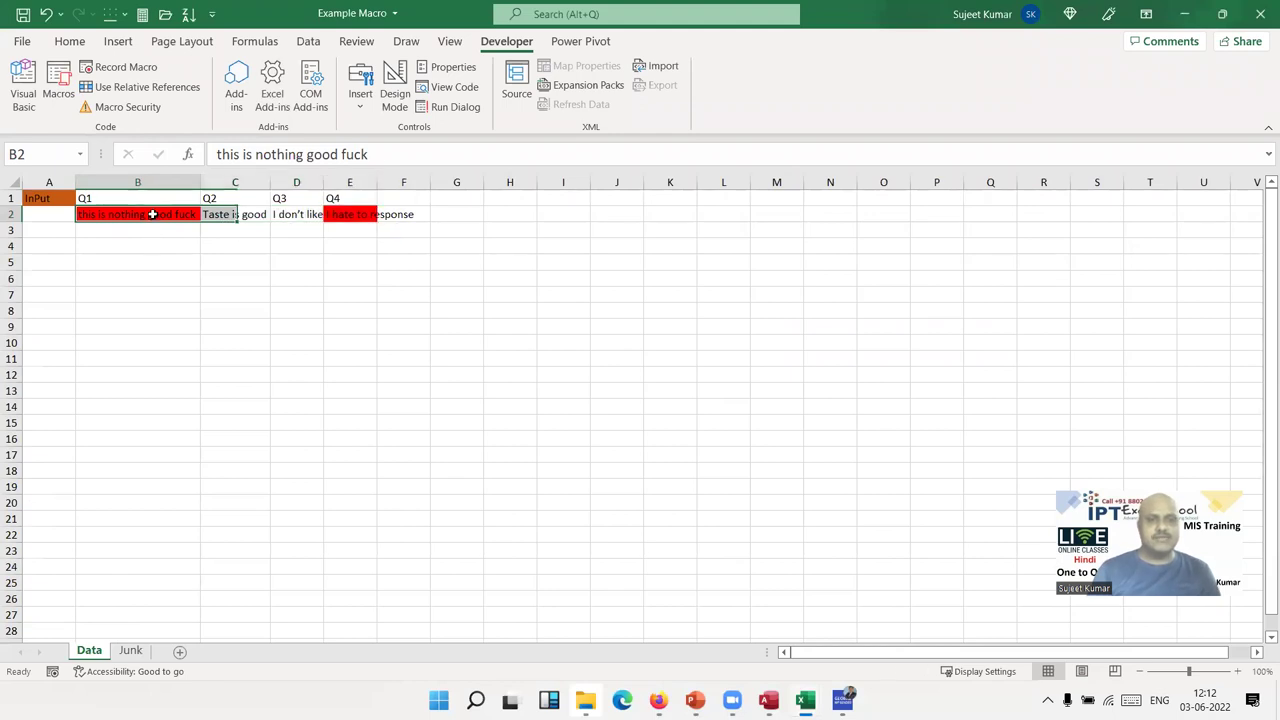
click(362, 214)
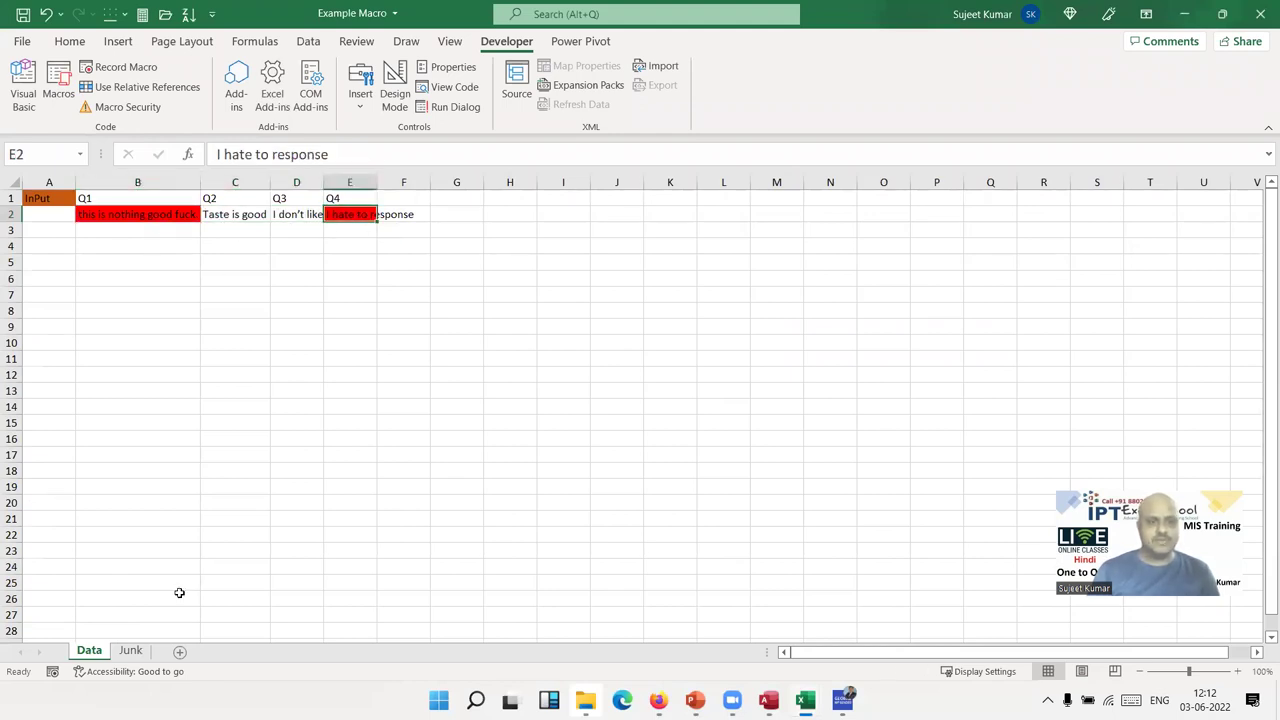
Review the Junk sheet word list, including hate in A22, then open the VBA editor.
click(130, 650)
click(76, 548)
scroll(76, 548, down, 12)
scroll(77, 549, down, 1)
scroll(85, 560, up, 12)
scroll(96, 600, up, 1)
click(96, 650)
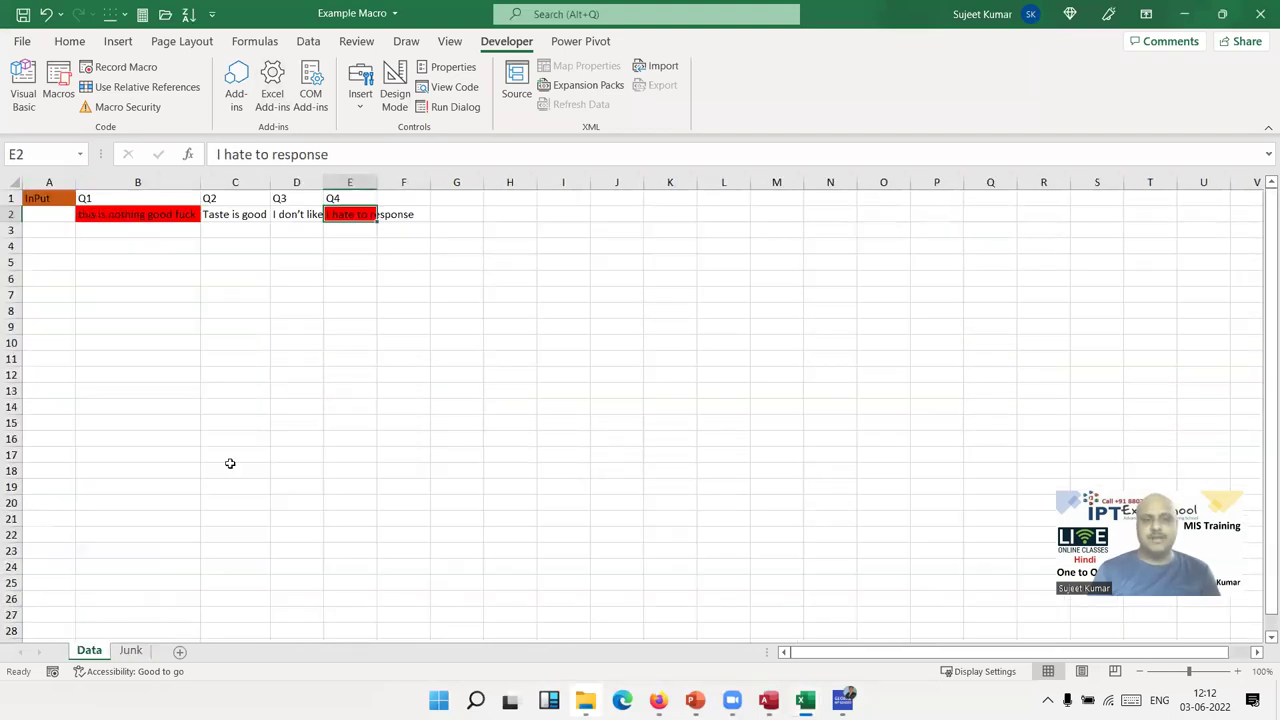
drag(107, 221, 840, 500)
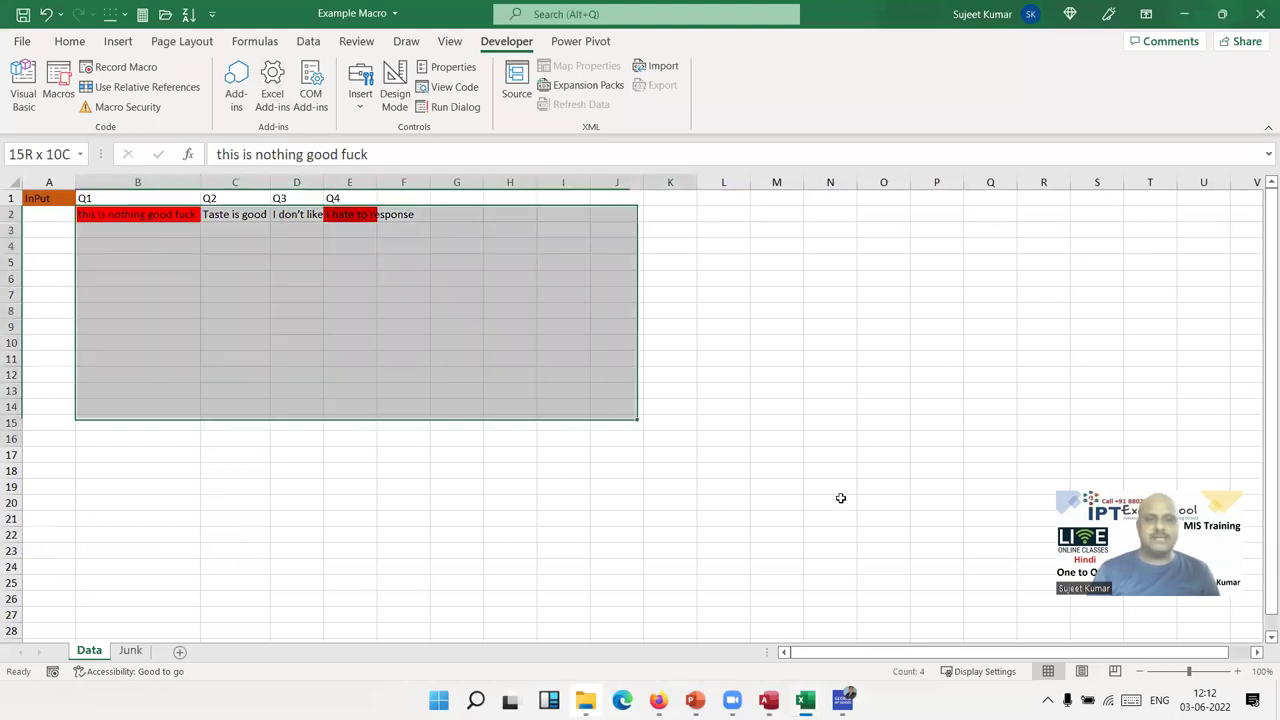
click(130, 650)
scroll(58, 616, down, 7)
scroll(55, 628, down, 7)
mouse_move(64, 442)
mouse_down()
mouse_move(55, 103)
mouse_move(57, 205)
mouse_up()
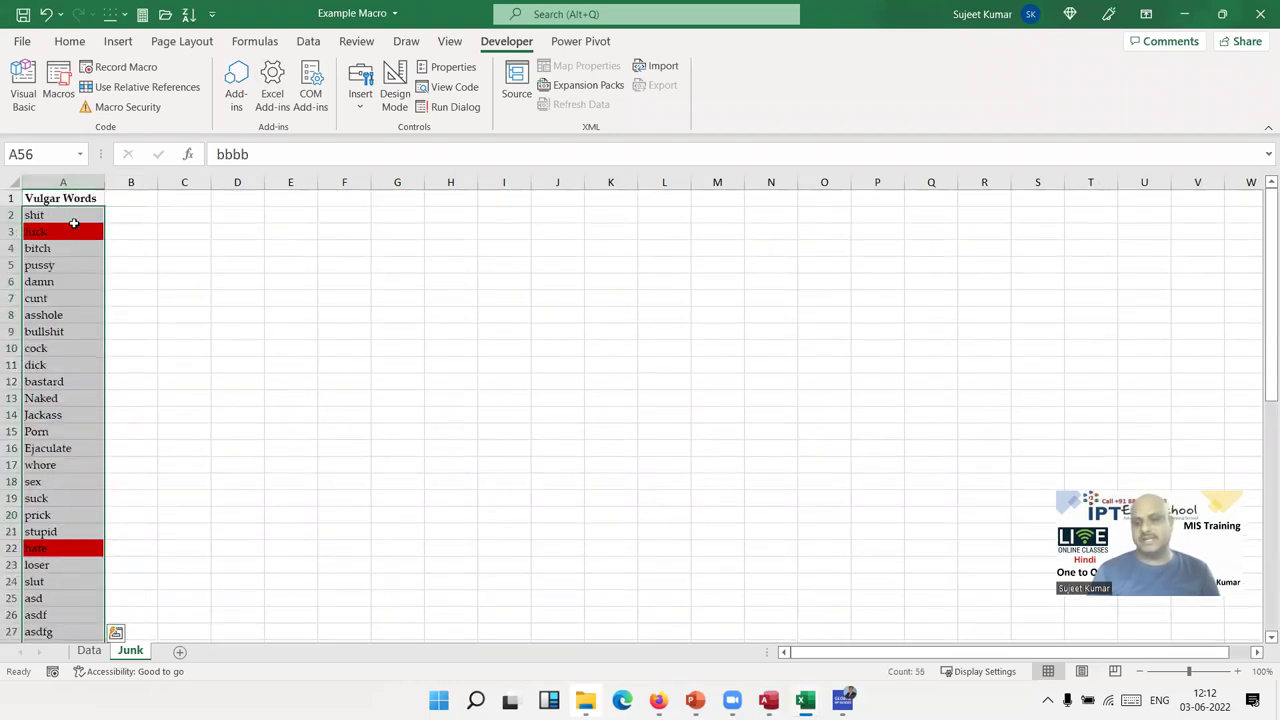
key(alt+F11)
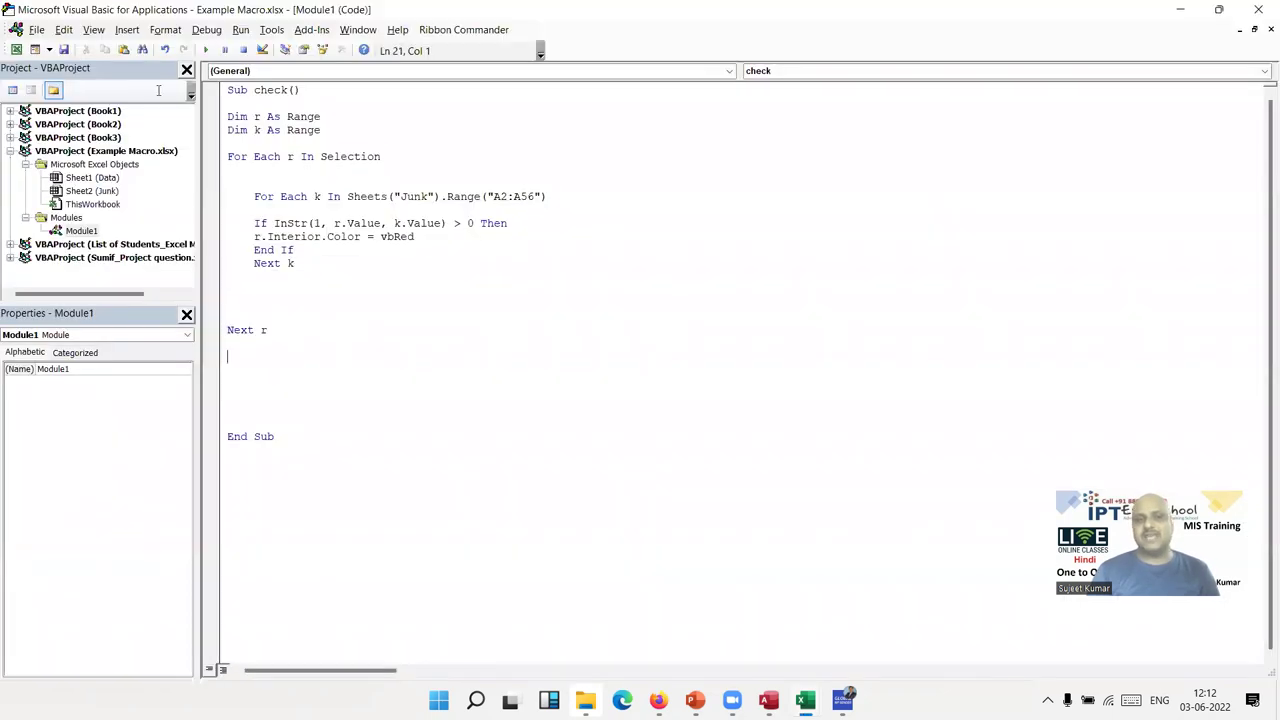
drag(229, 355, 150, 40)
drag(143, 112, 145, 118)
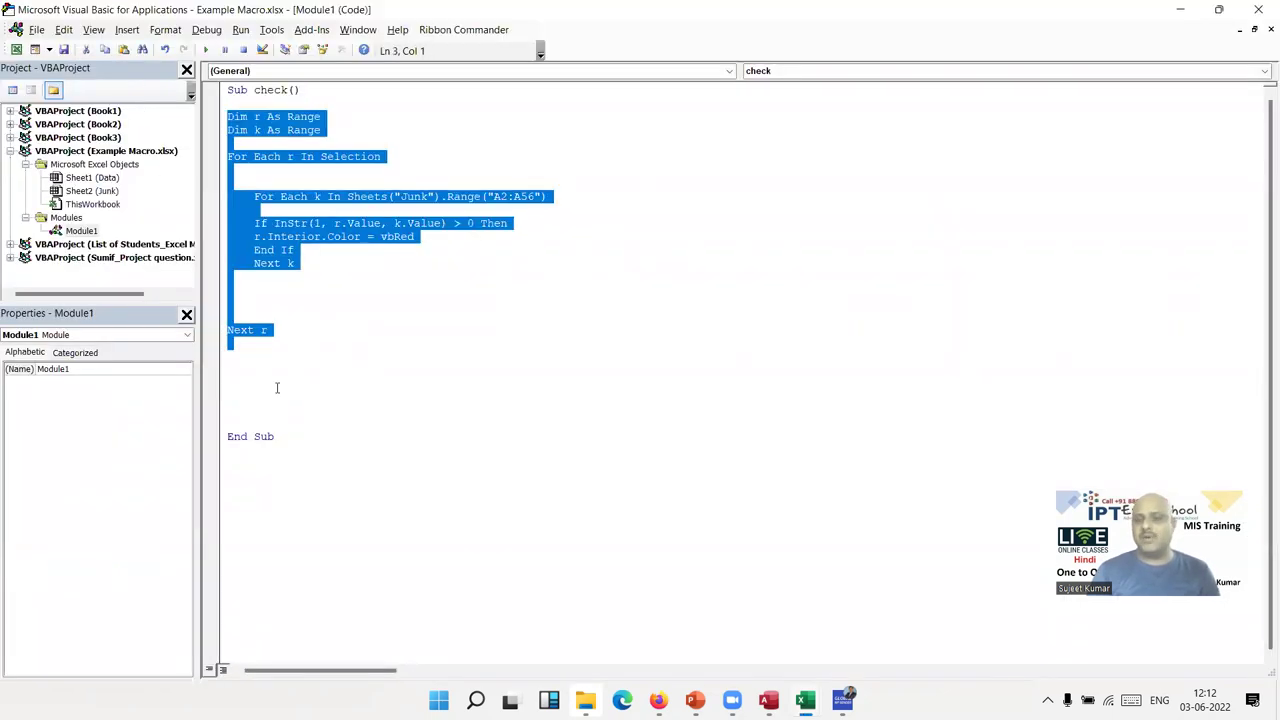
key(alt+F11)
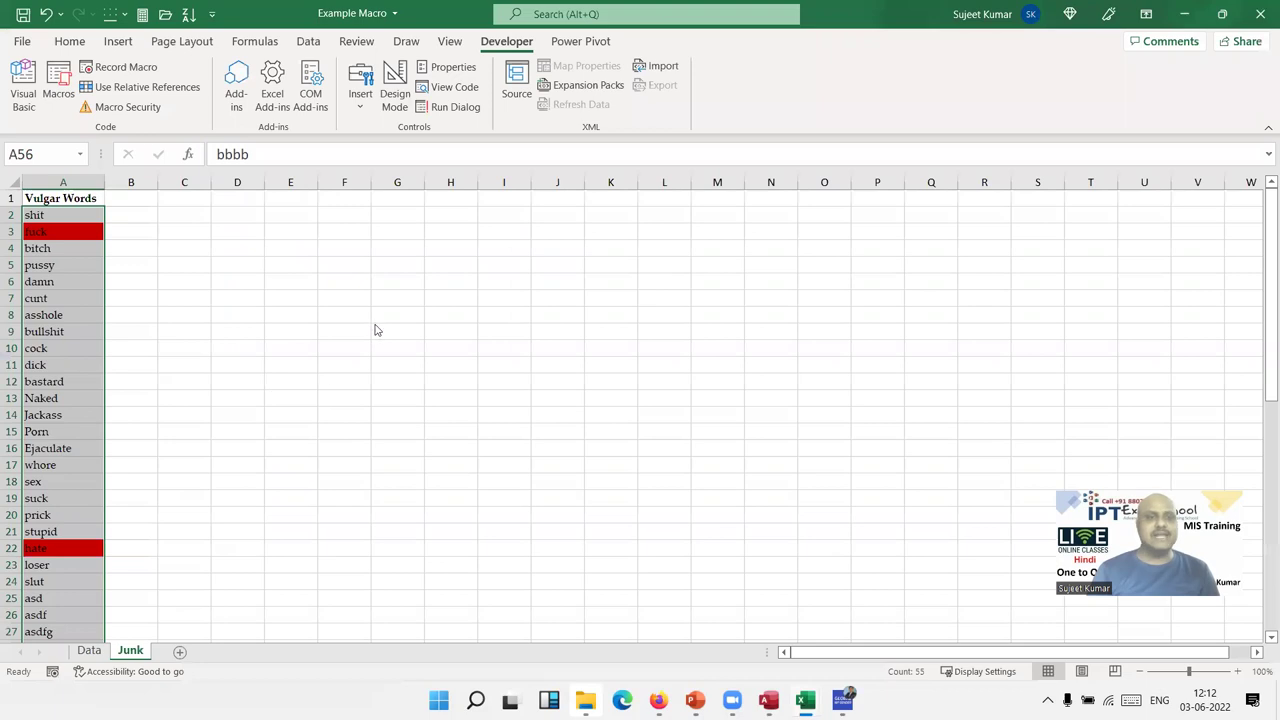
key(alt+F11)
drag(294, 250, 233, 236)
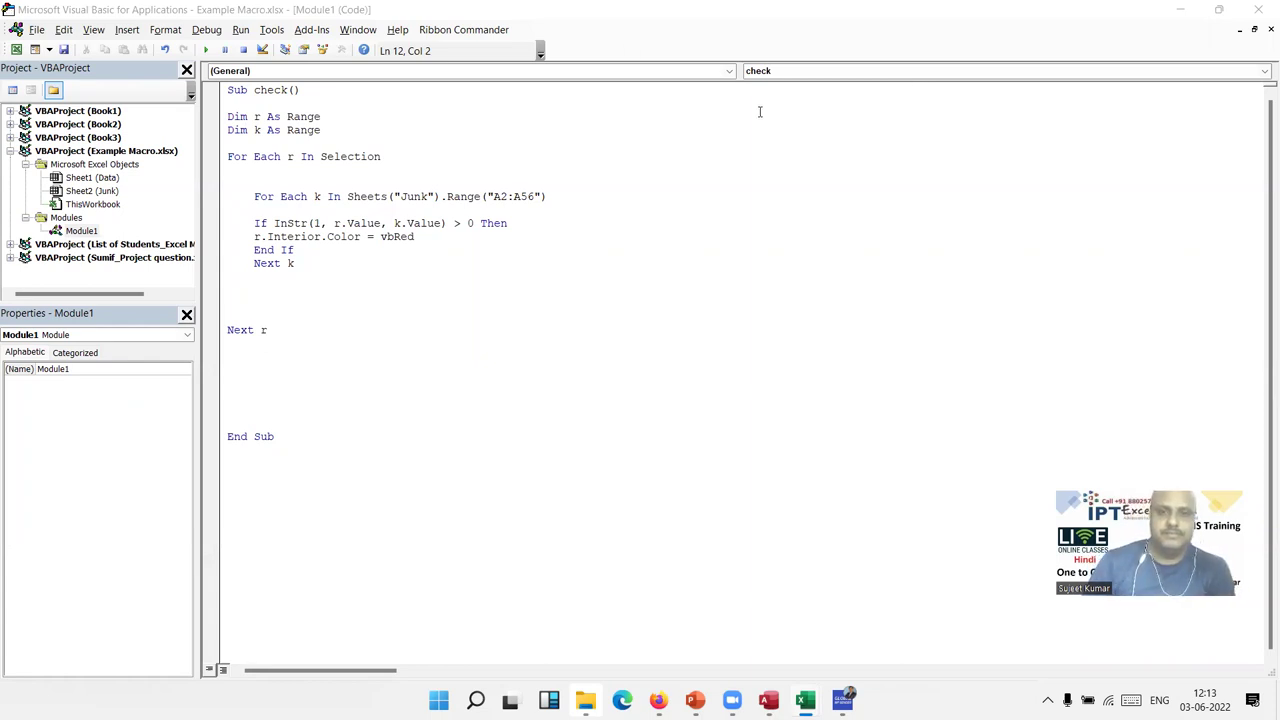
click(349, 353)
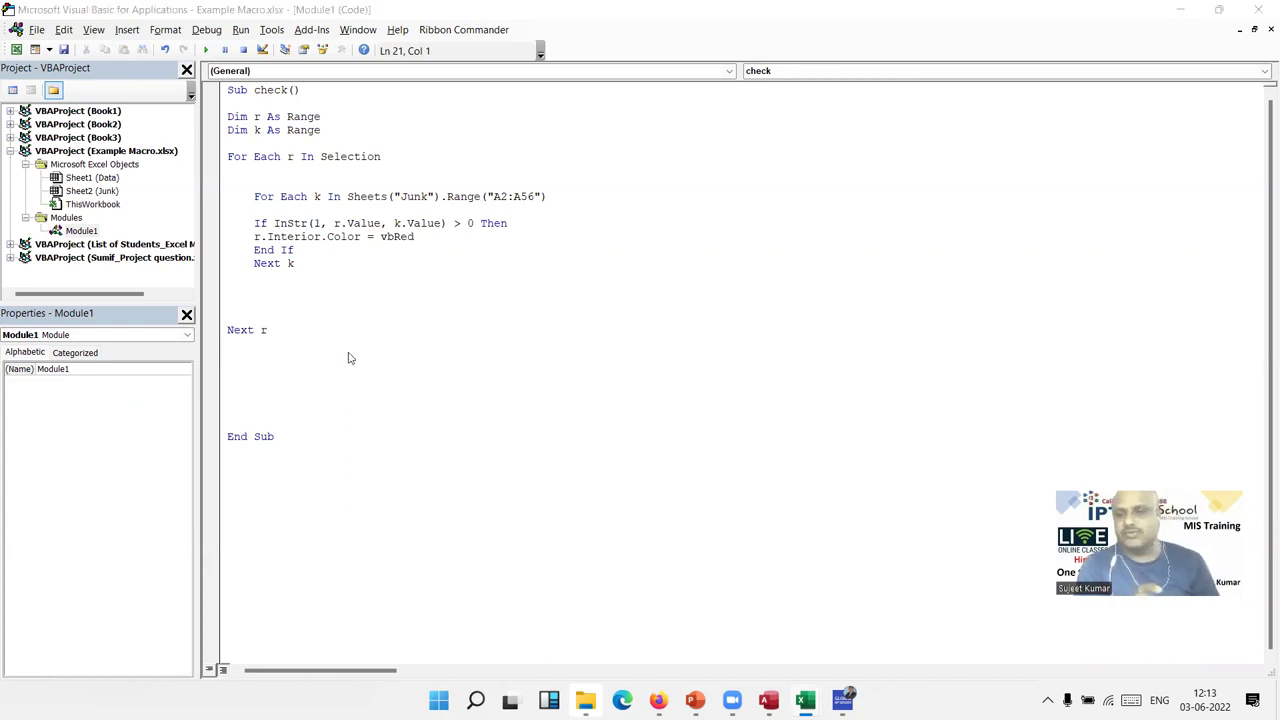
key(alt+Tab)
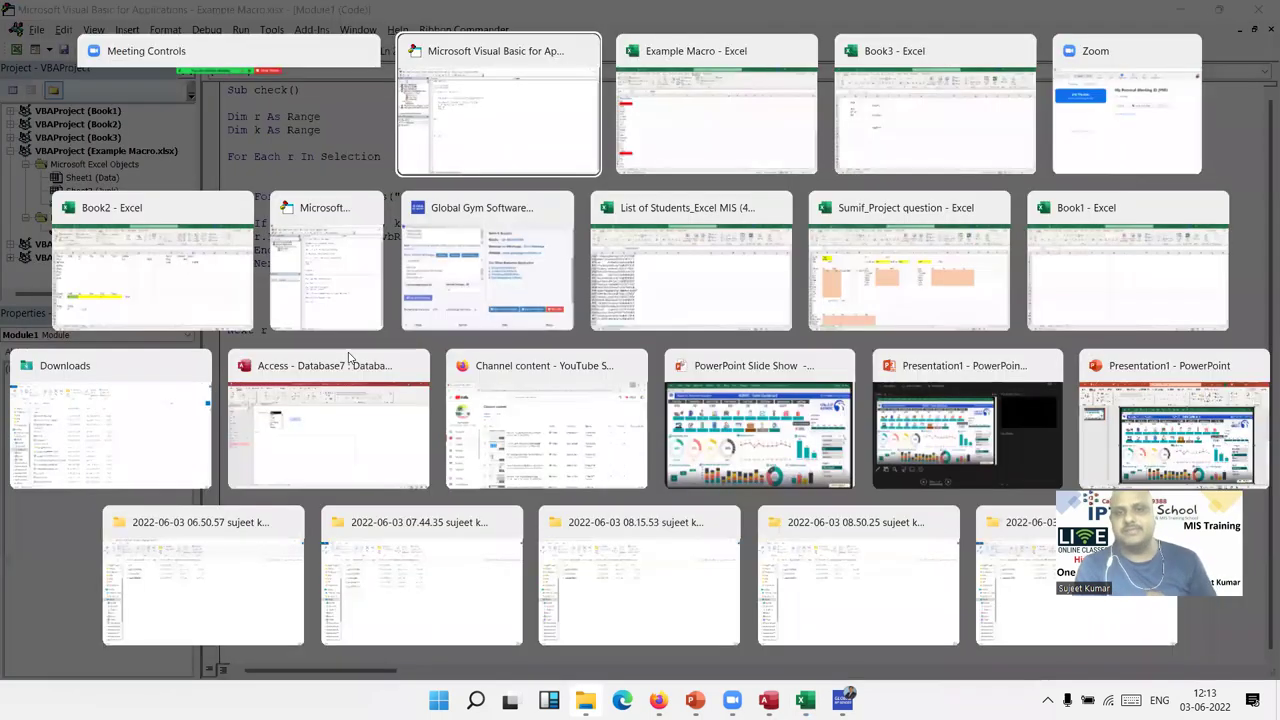
key(alt+Tab)
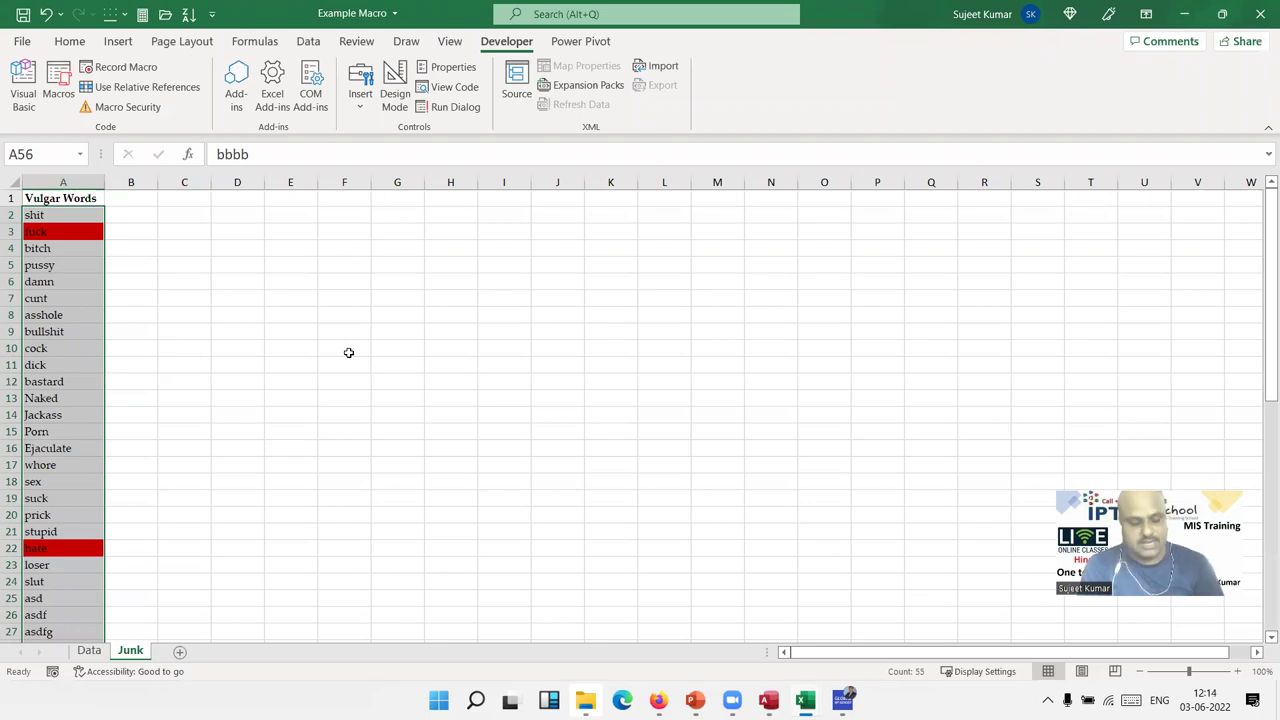
key(alt+Tab)
key(alt+Tab)
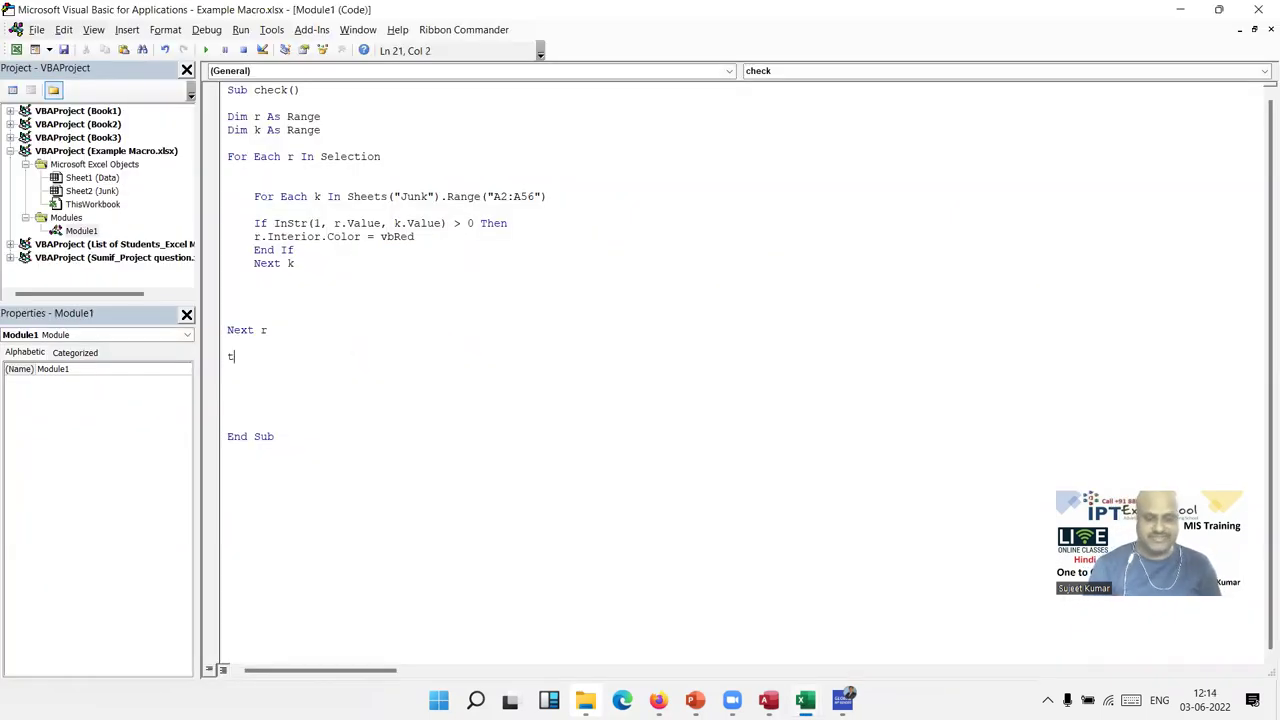
Below Next r, try today, month(, left( and eomonth before settling on vlookup(.
text(day)
text(()
key(BackSpace)
key(BackSpace)
key(BackSpace)
key(BackSpace)
text(month)
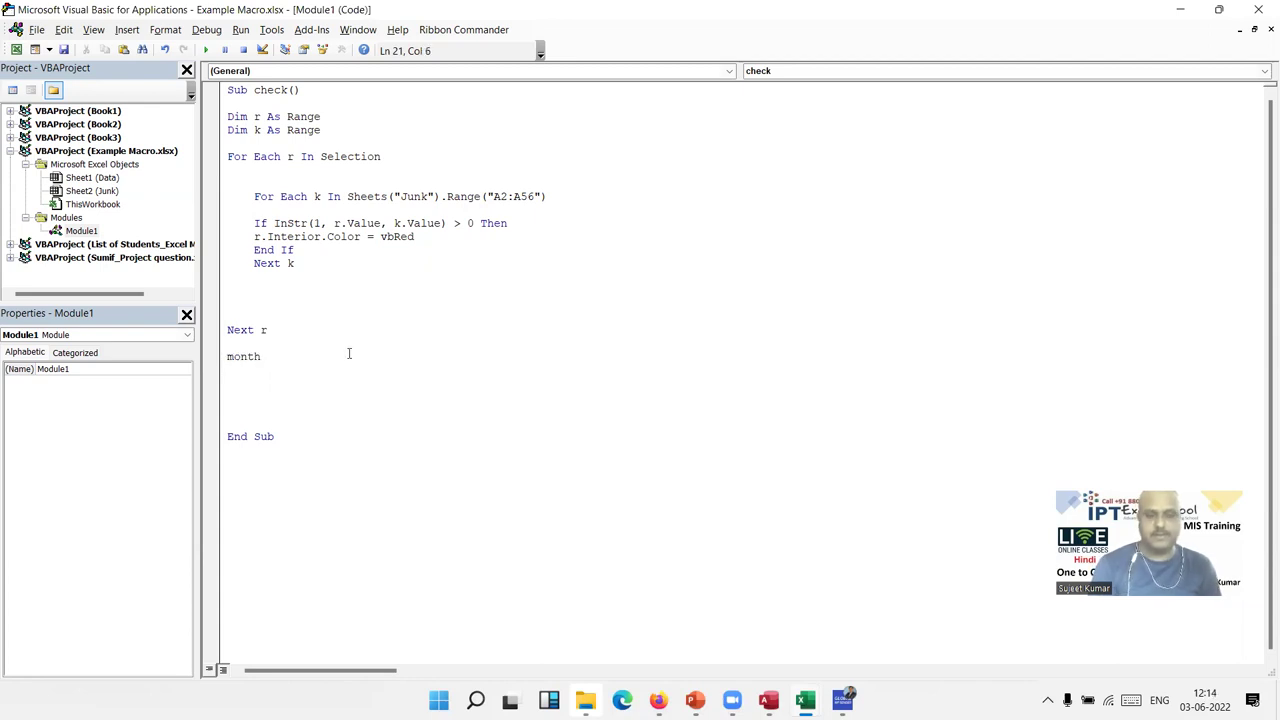
text(()
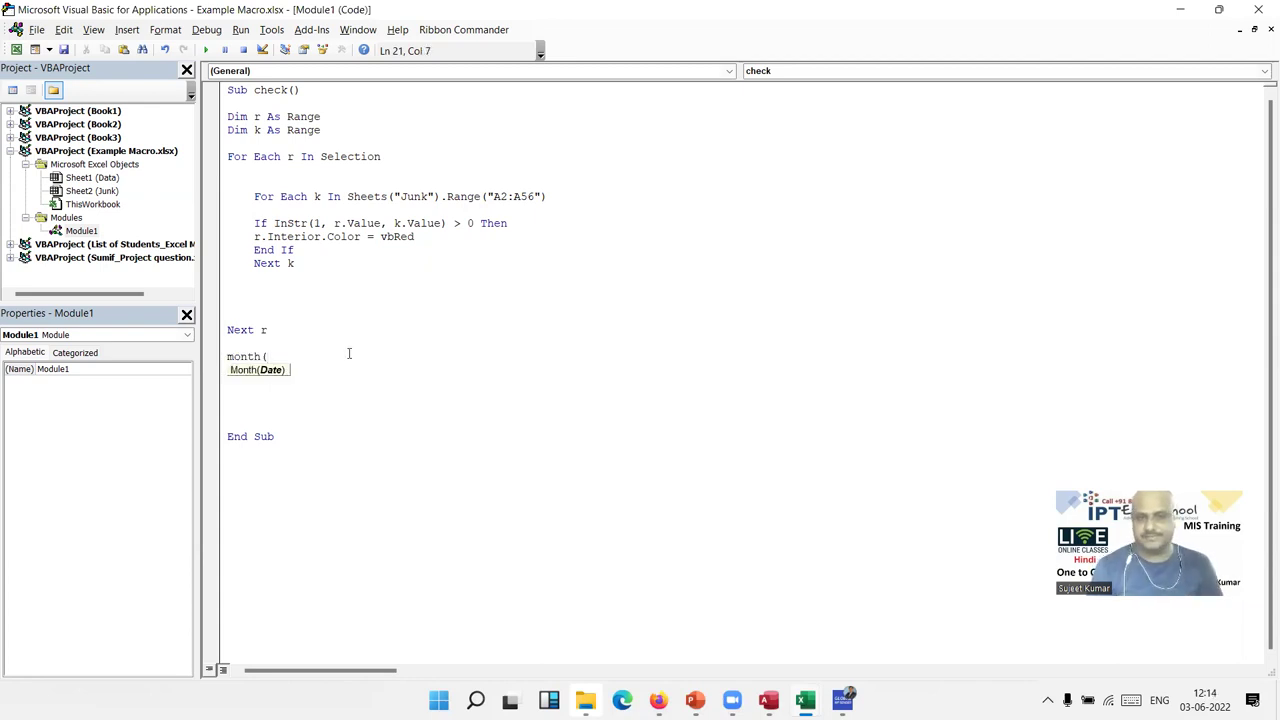
key(BackSpace)
key(BackSpace)
key(BackSpace)
key(BackSpace)
key(BackSpace)
key(BackSpace)
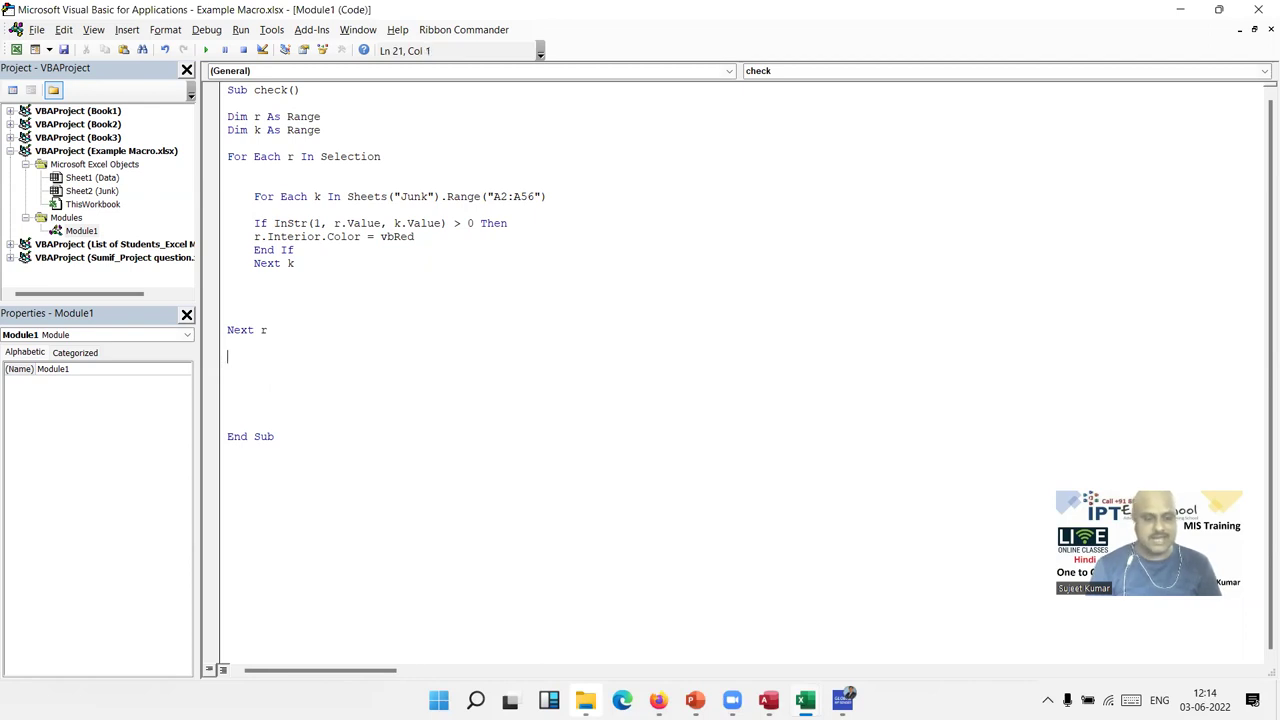
text(left()
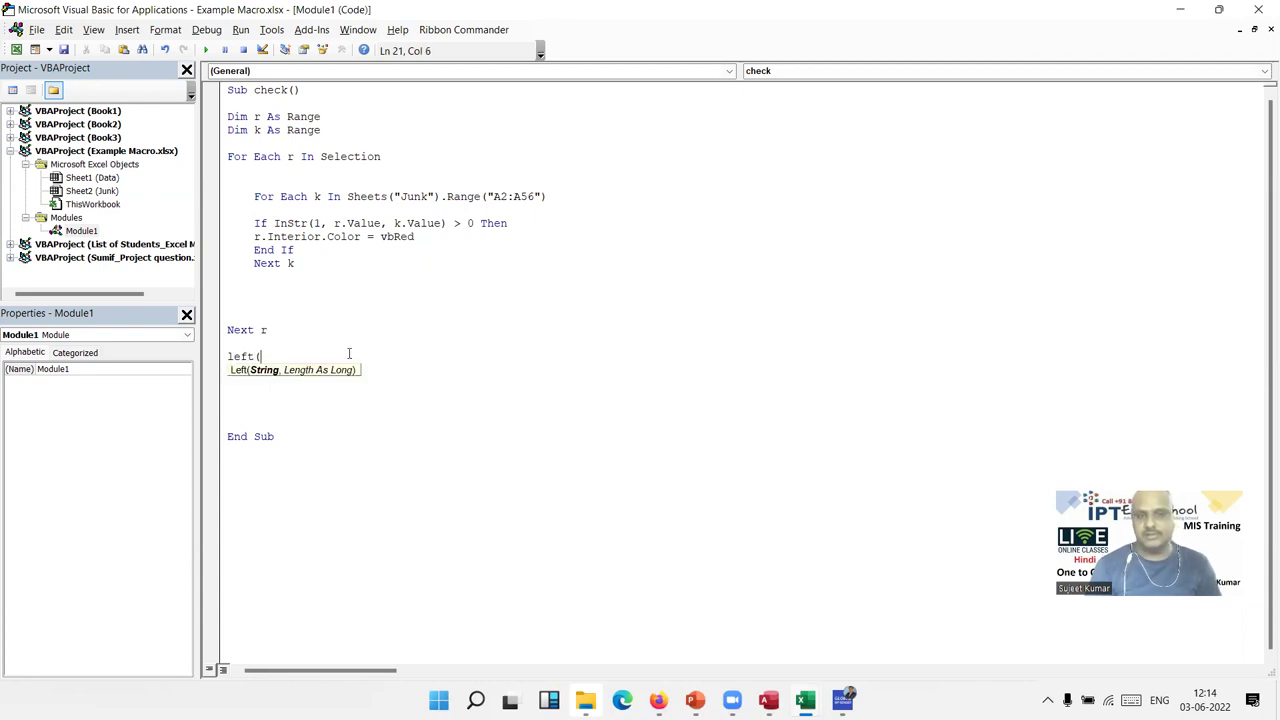
key(BackSpace)
key(BackSpace)
key(BackSpace)
key(BackSpace)
key(BackSpace)
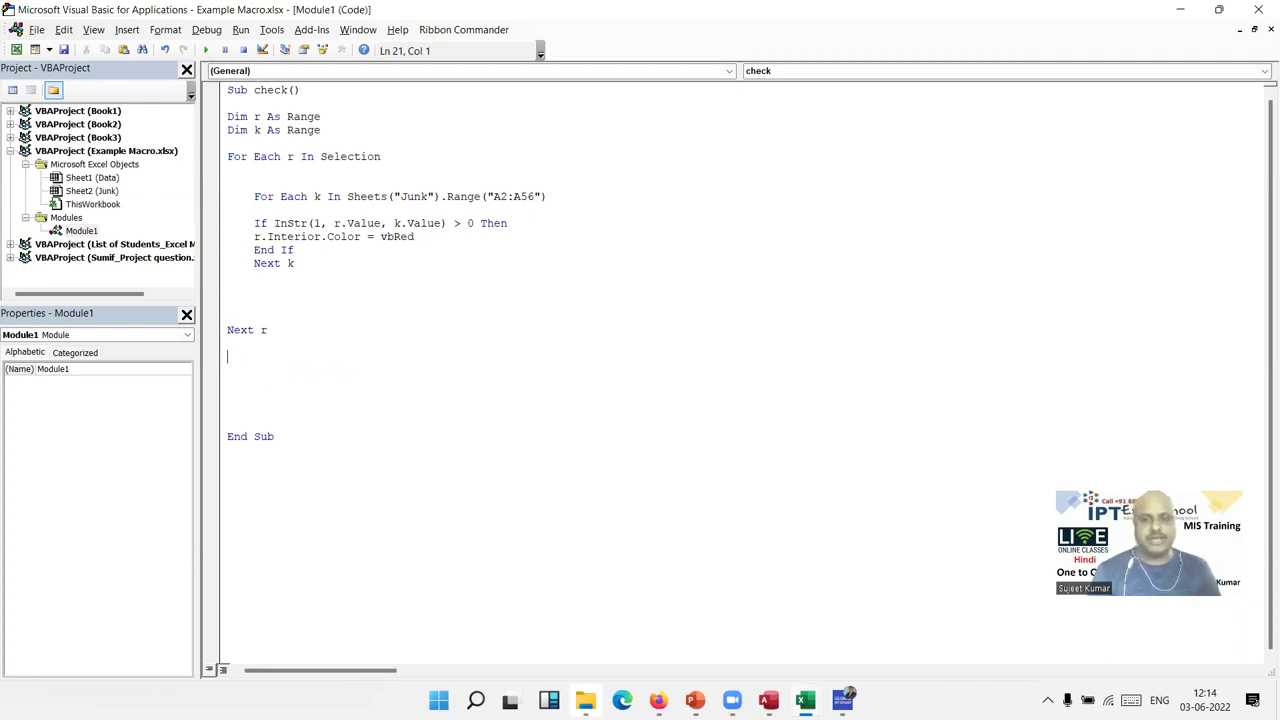
text(vlookup()
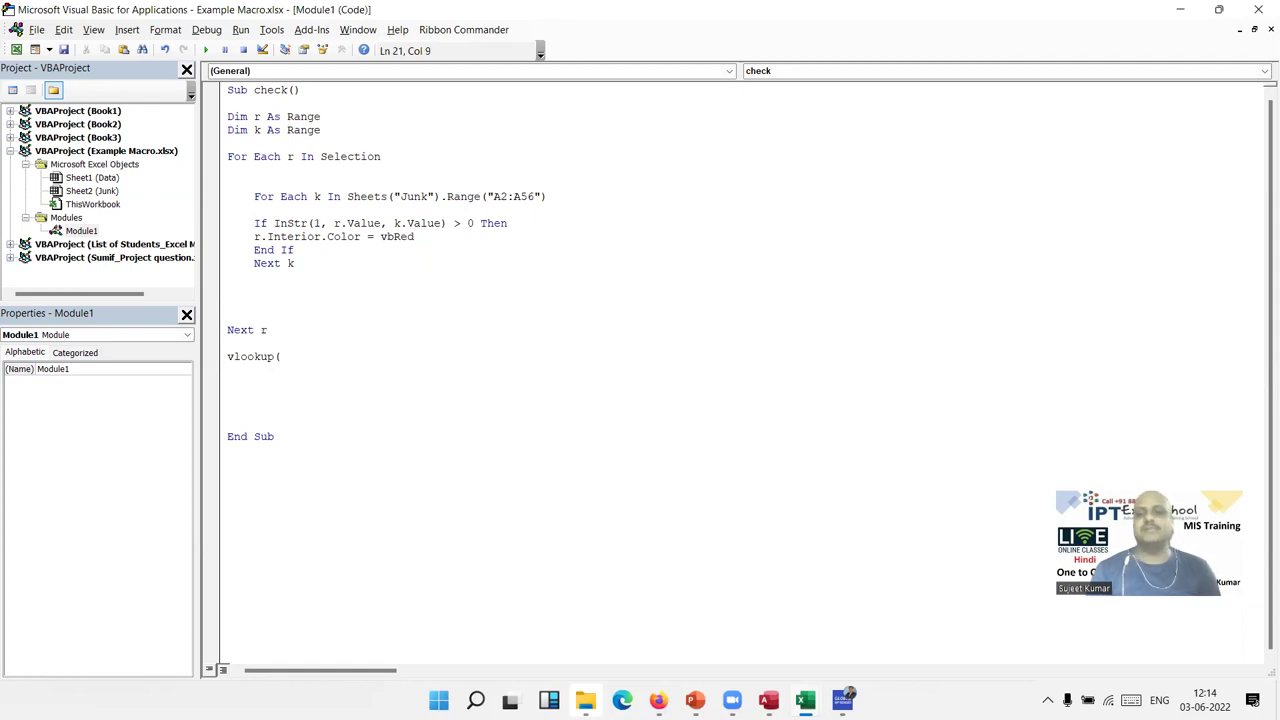
Replace vlookup( with Application.WorksheetFunction.Find after browsing the worksheet function list.
key(BackSpace)
key(BackSpace)
key(BackSpace)
key(BackSpace)
key(BackSpace)
key(BackSpace)
key(BackSpace)
key(BackSpace)
text(application)
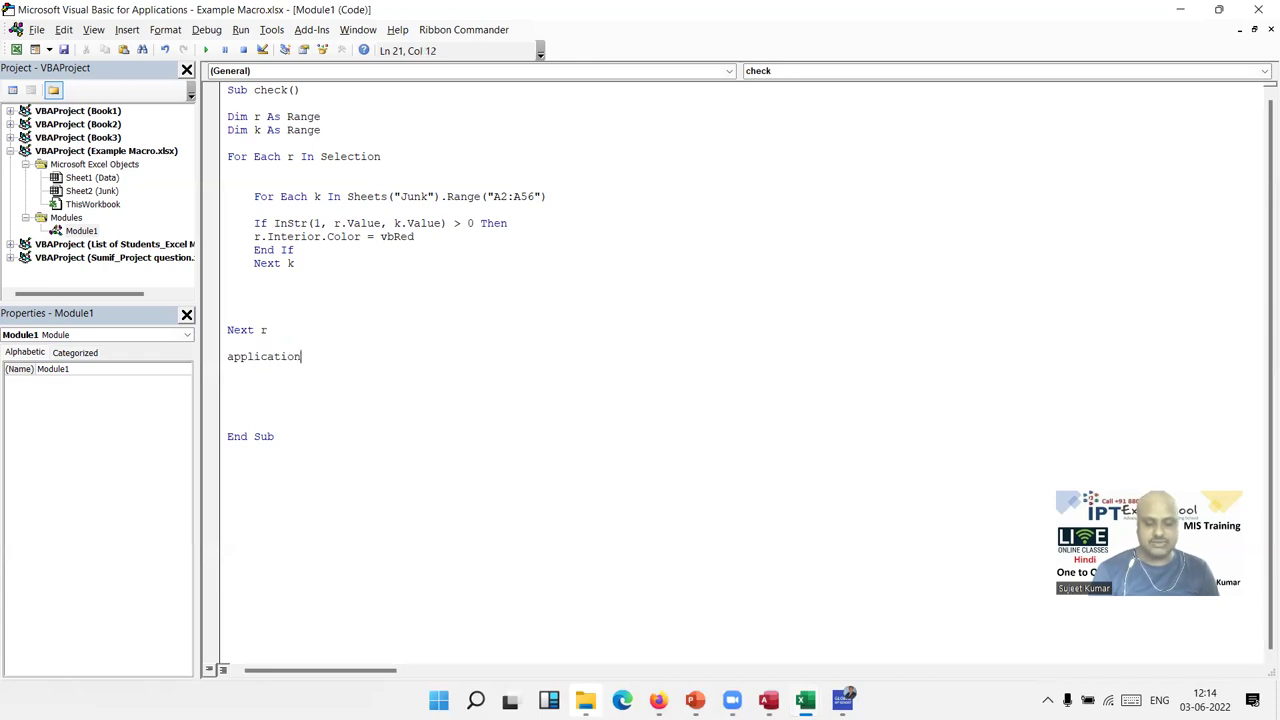
text(.wo)
key(Down)
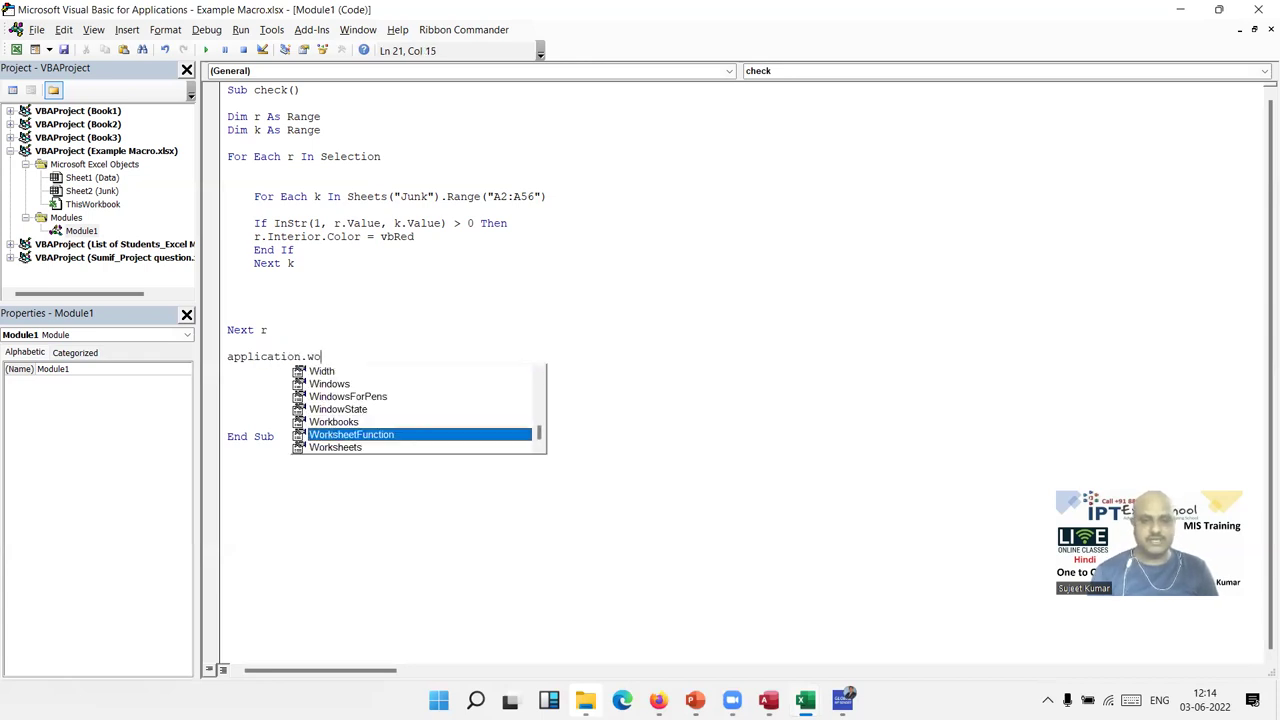
key(Tab)
text(.vl)
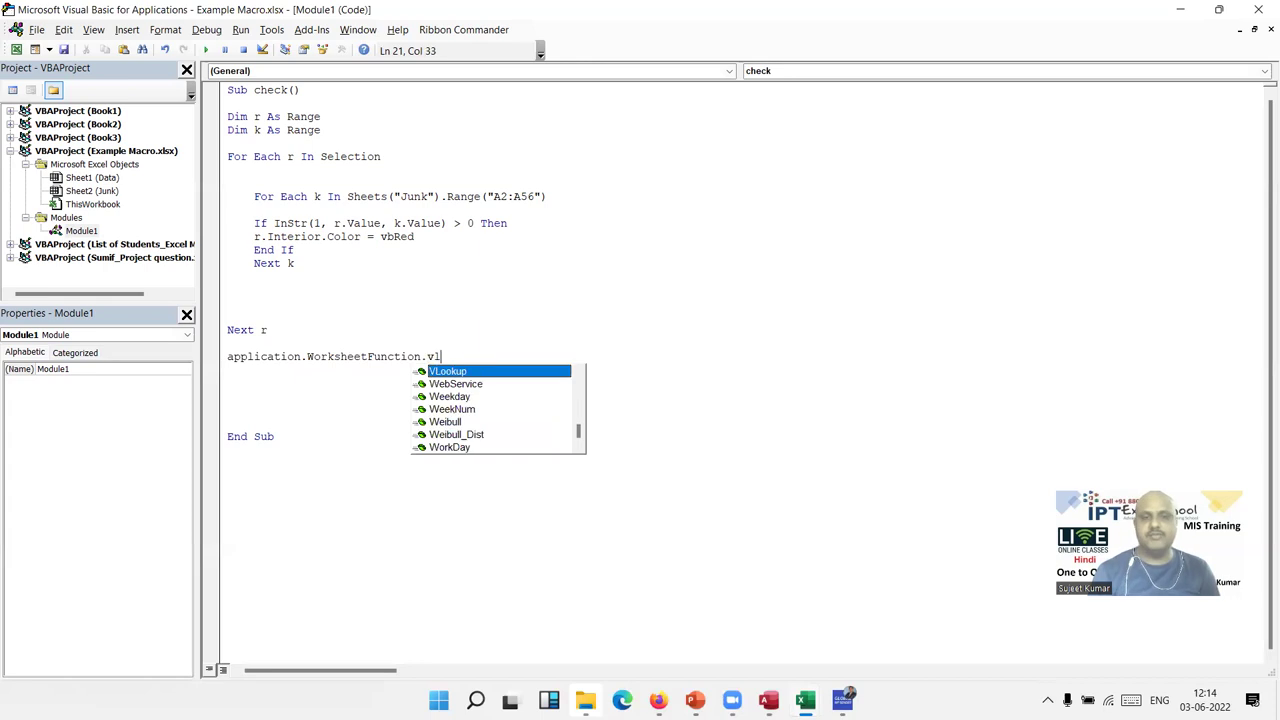
key(Down)
key(Down)
key(Down)
key(Down)
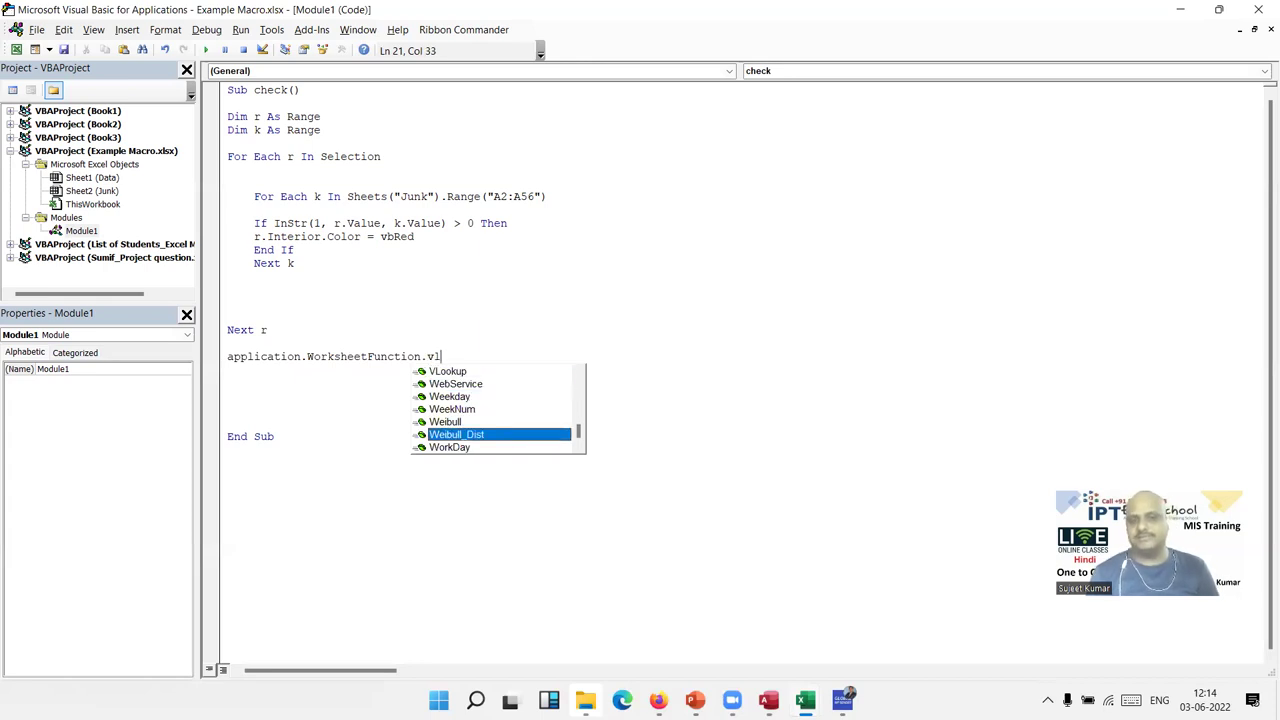
key(End)
key(Up)
key(Up)
key(Up)
key(Up)
key(Up)
key(Up)
key(Up)
key(Up)
key(Up)
key(Up)
key(Up)
key(Up)
key(Up)
key(Up)
key(Up)
key(Up)
key(Up)
key(Up)
key(Up)
key(Up)
key(Up)
key(Up)
key(Up)
key(Up)
key(Up)
key(Up)
key(Up)
key(Up)
key(Up)
key(Up)
key(Up)
key(Up)
key(Up)
key(Up)
key(Up)
key(Up)
key(Up)
key(Up)
key(Up)
key(Up)
key(Up)
key(Up)
key(Up)
key(Up)
key(Up)
key(Up)
key(Up)
key(Up)
key(Up)
key(Up)
key(Up)
key(Up)
key(Up)
key(Up)
key(Up)
key(Up)
key(Up)
key(Up)
key(Up)
key(Up)
key(Up)
key(Up)
key(Up)
key(Up)
key(Up)
key(Up)
key(Up)
key(Up)
key(Up)
key(Up)
key(Up)
key(Up)
key(Up)
key(Up)
key(Up)
key(Up)
key(Up)
key(Up)
key(Up)
key(BackSpace)
key(BackSpace)
text(t)
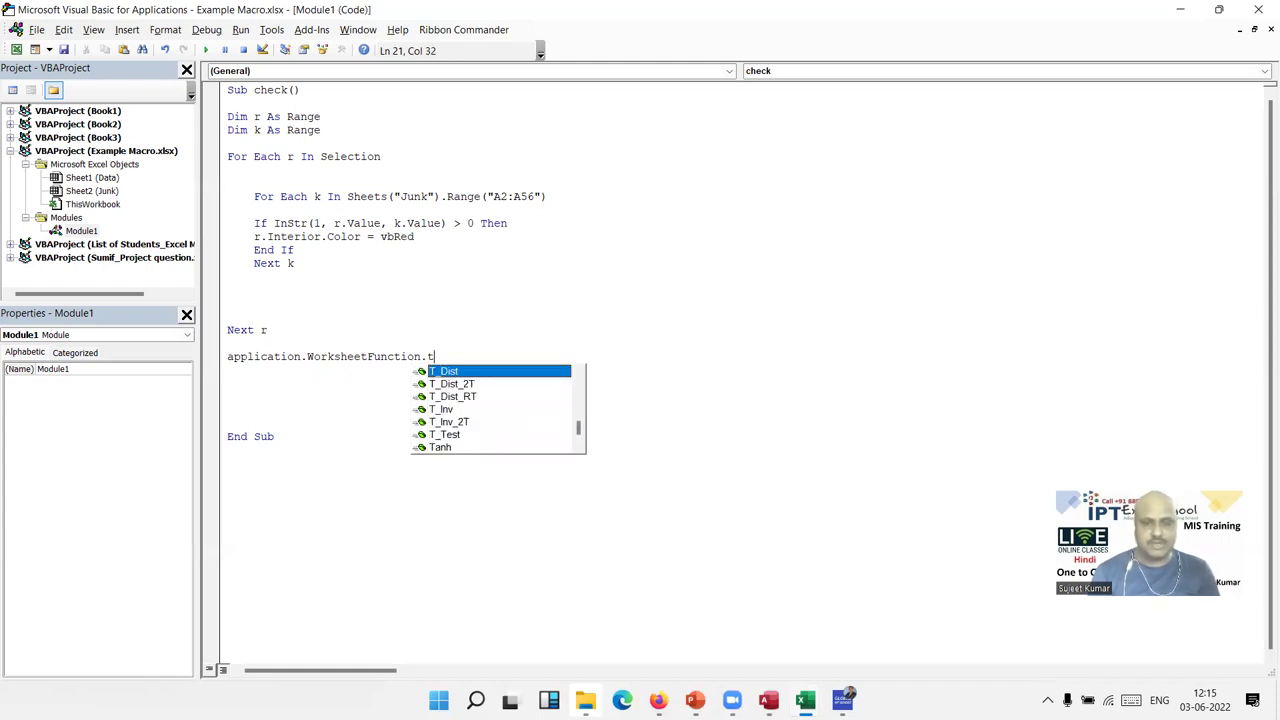
text(oday)
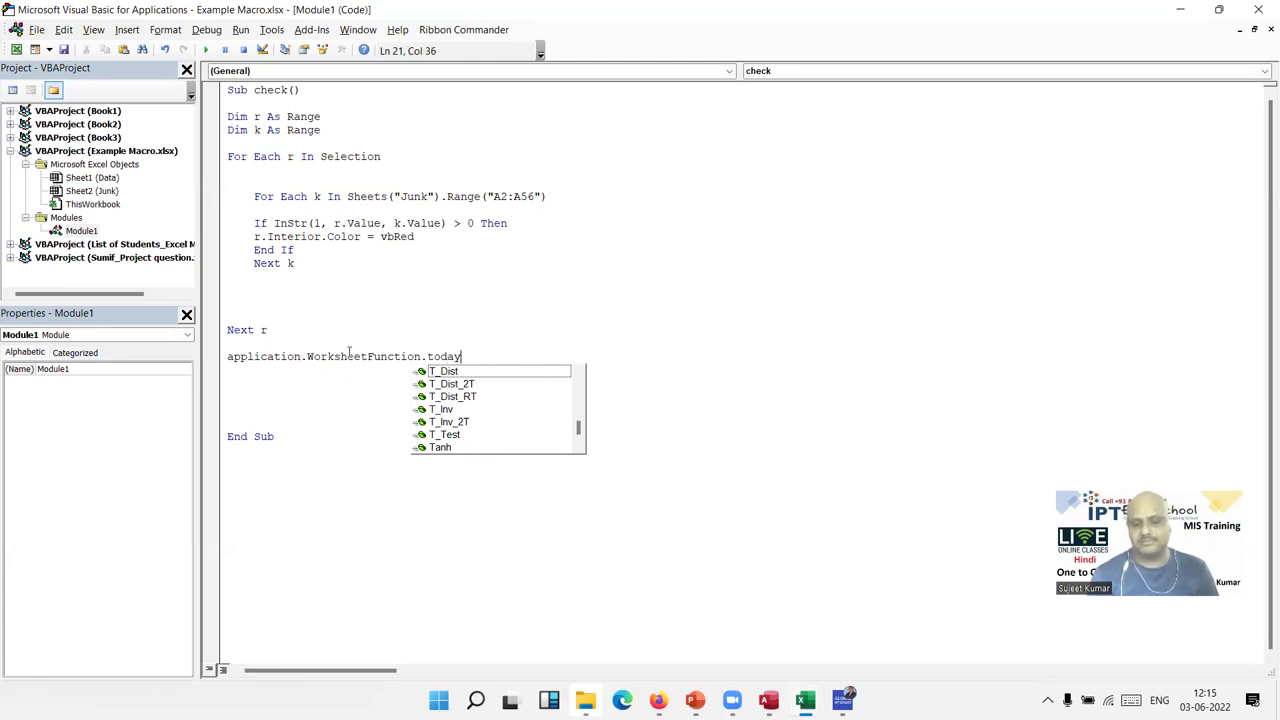
key(BackSpace)
key(BackSpace)
key(BackSpace)
key(BackSpace)
key(BackSpace)
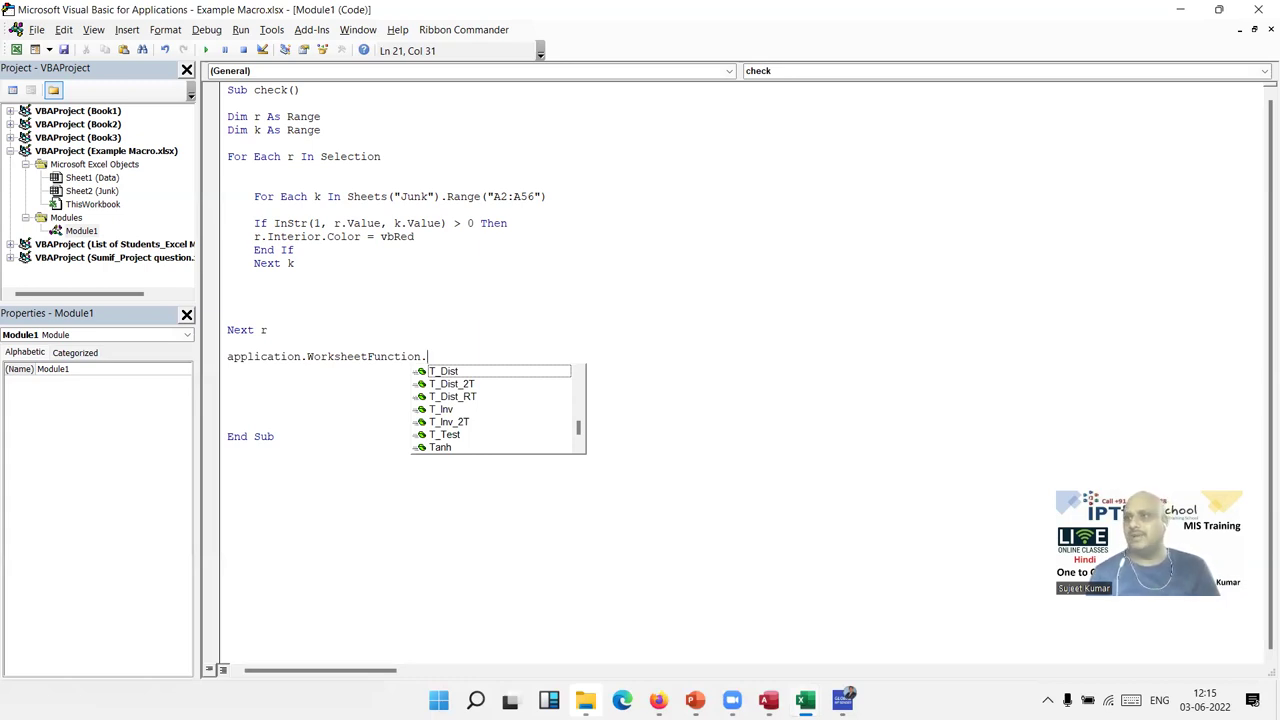
text(find)
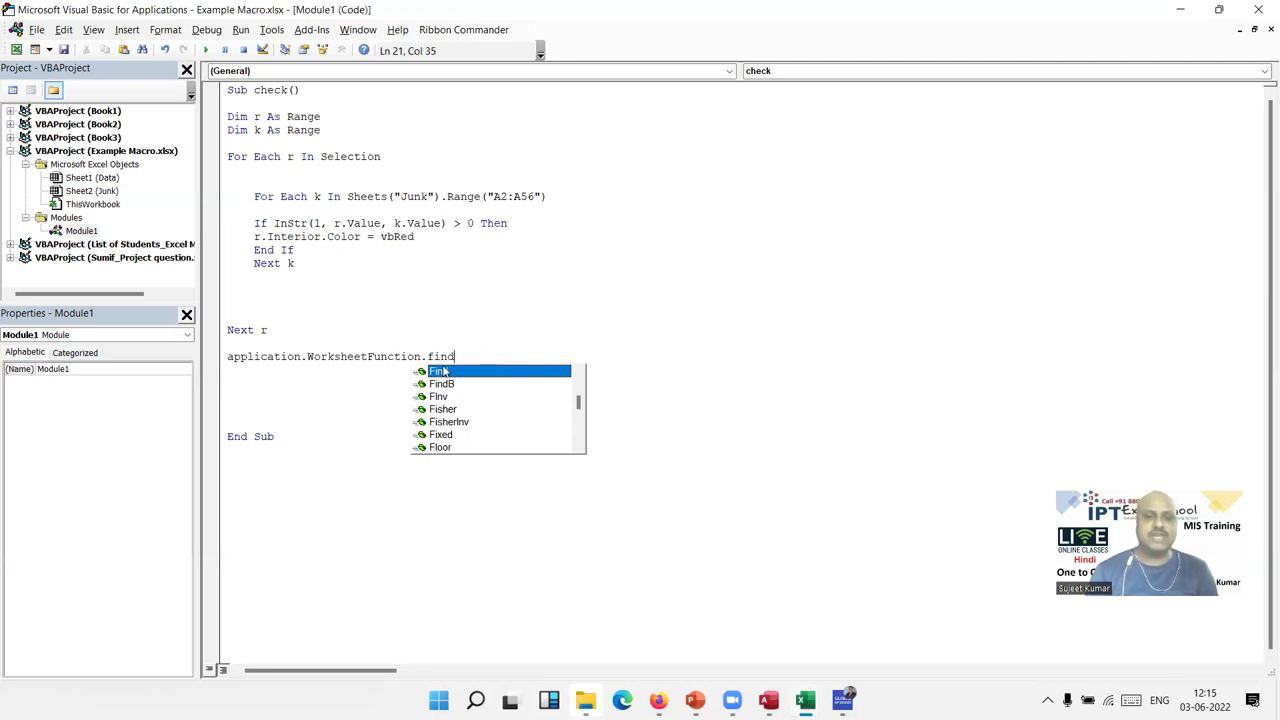
click(460, 356)
Delete the trial Find line and select the entire check macro.
click(237, 358)
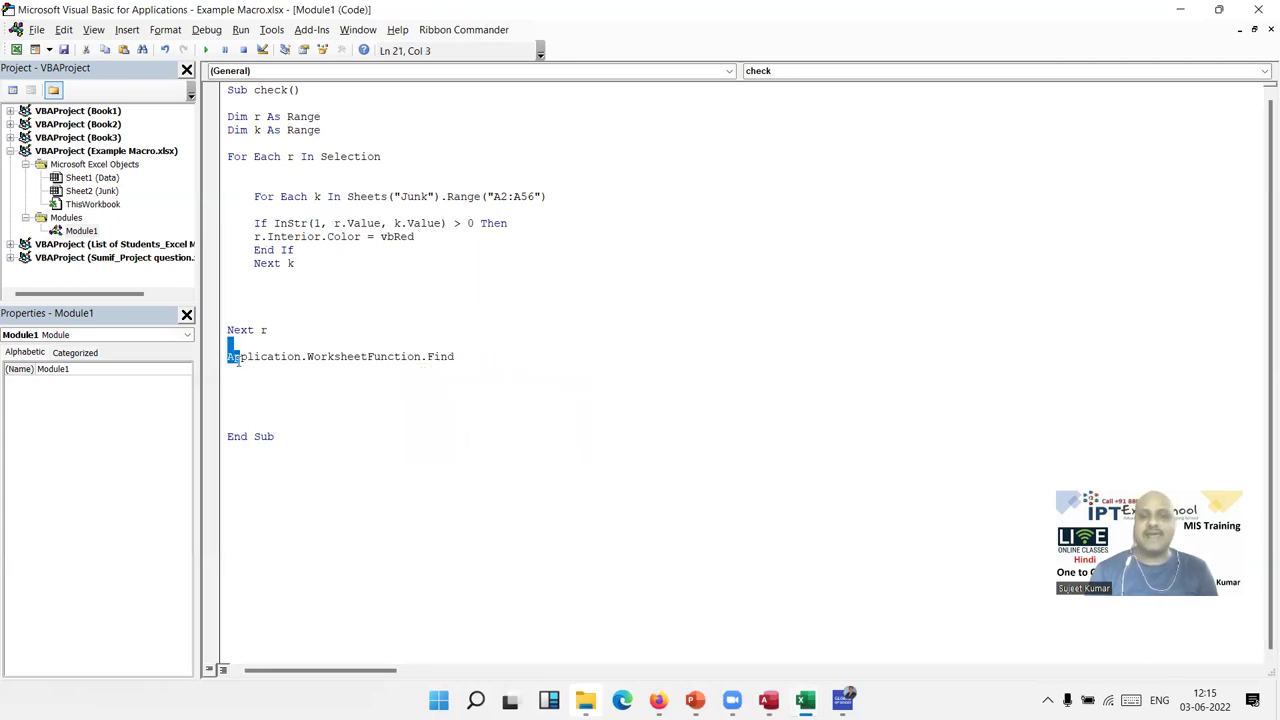
drag(237, 362, 350, 384)
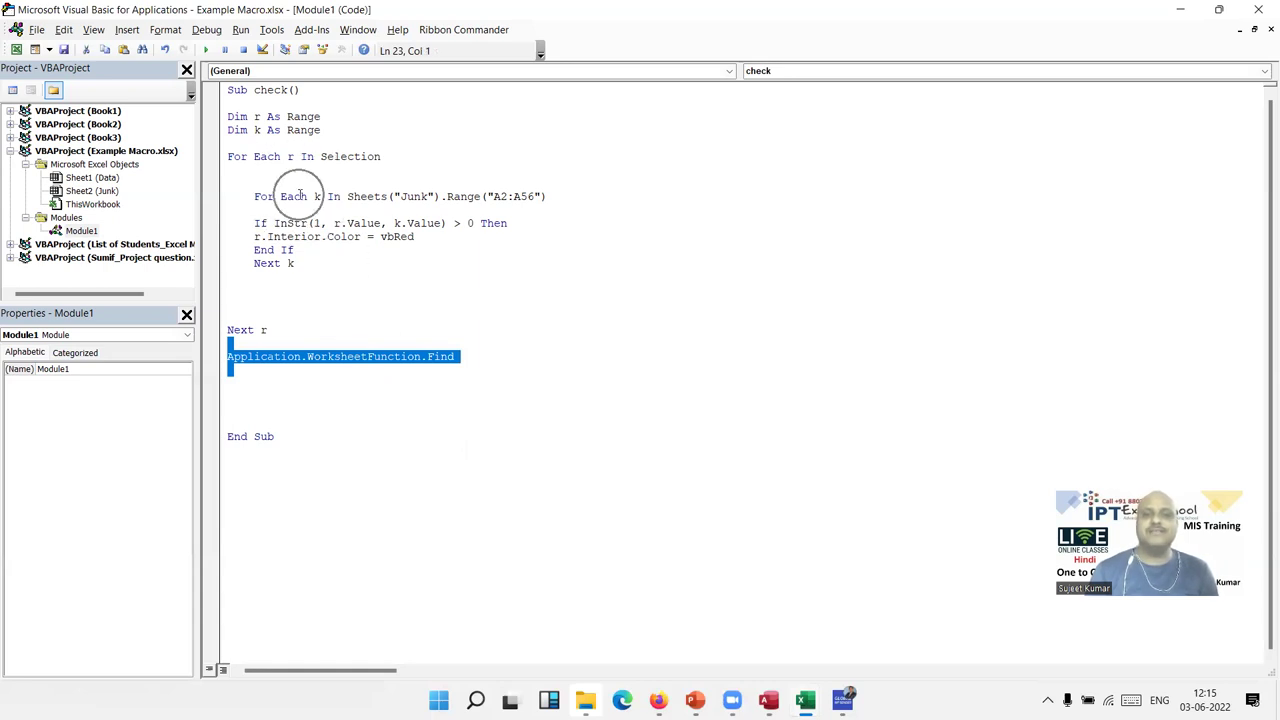
key(Delete)
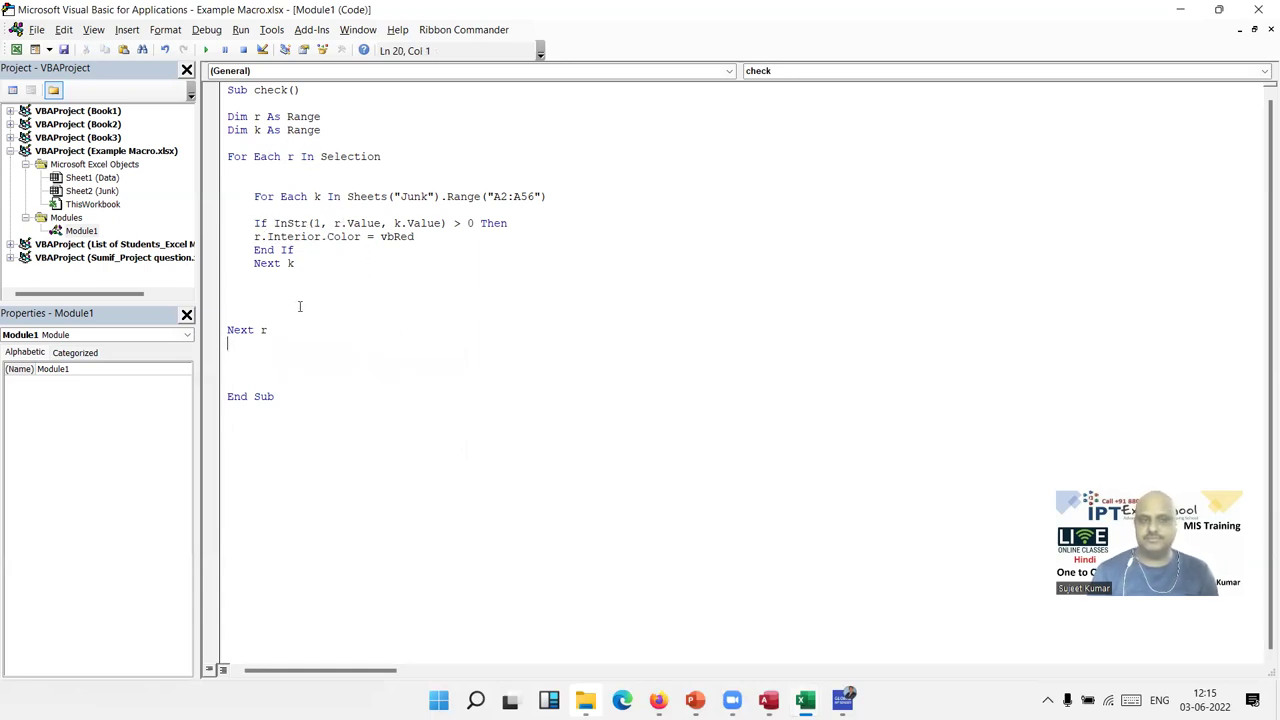
click(314, 382)
drag(215, 398, 180, 90)
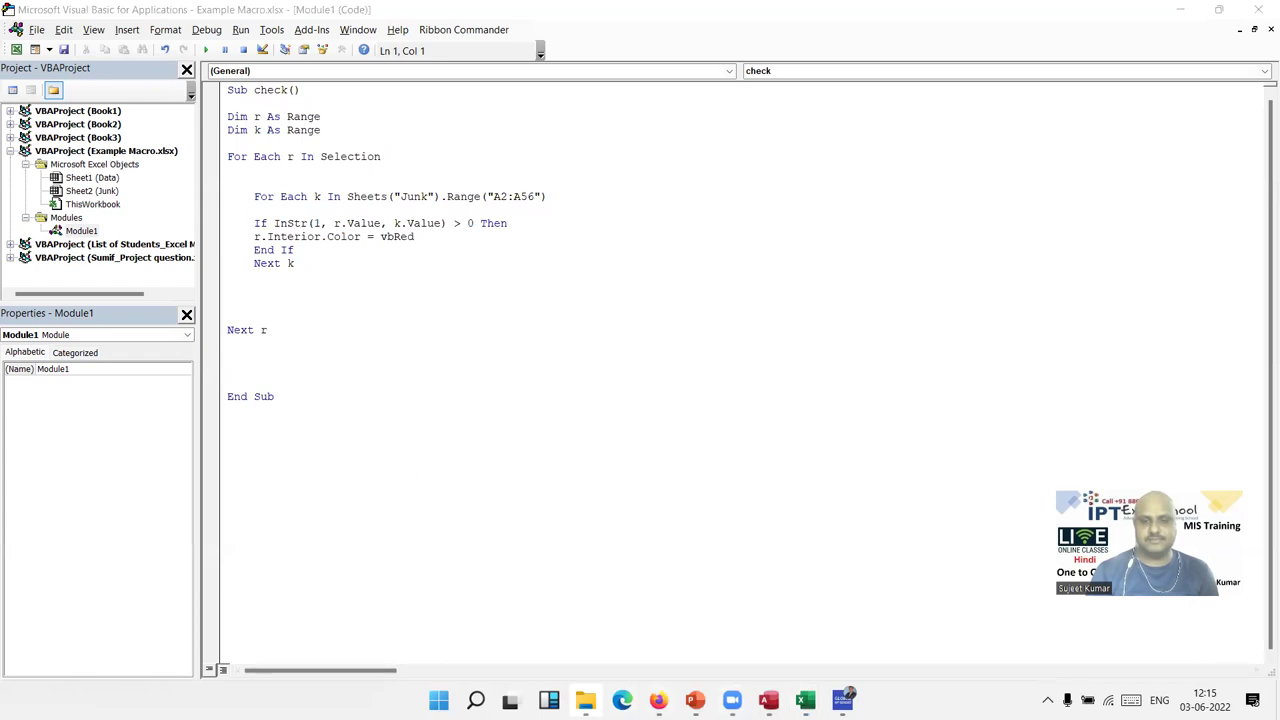
mouse_move(658, 700)
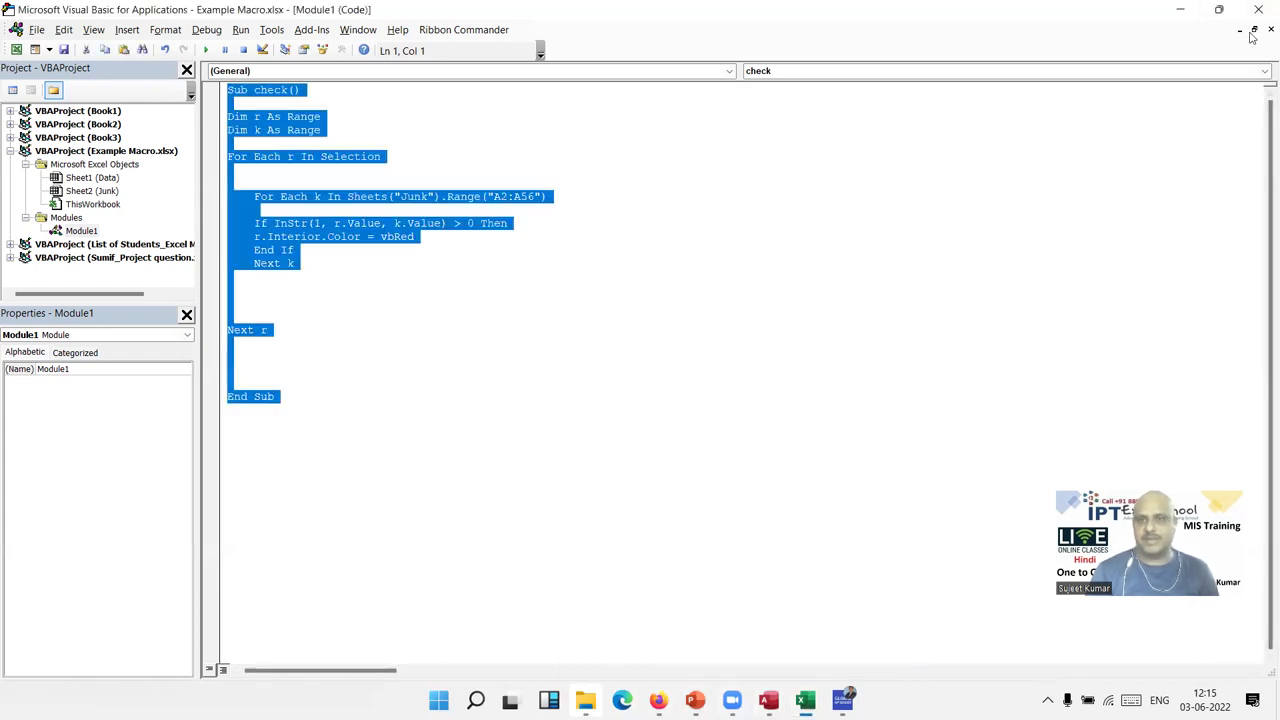
Leave the VBA editor, view the Data sheet's red Q1 and Q4 responses, then switch to Book3.
click(1182, 9)
click(310, 195)
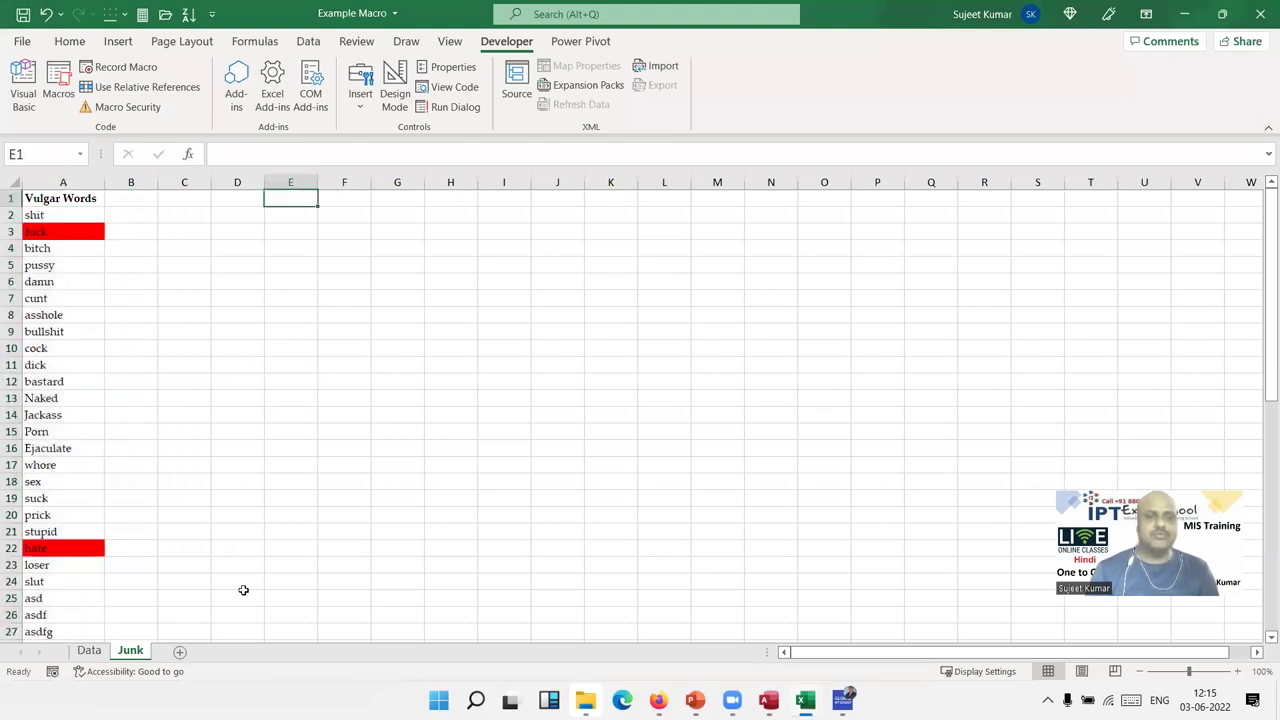
click(89, 651)
click(372, 231)
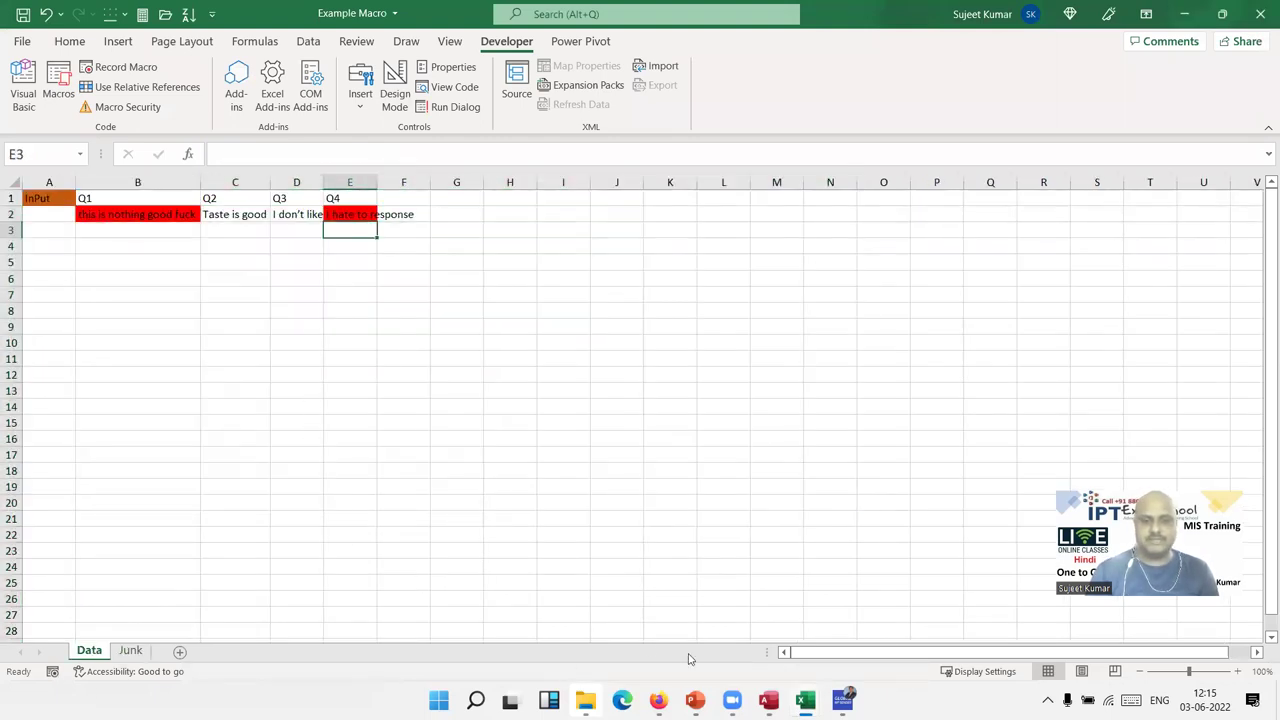
mouse_move(806, 700)
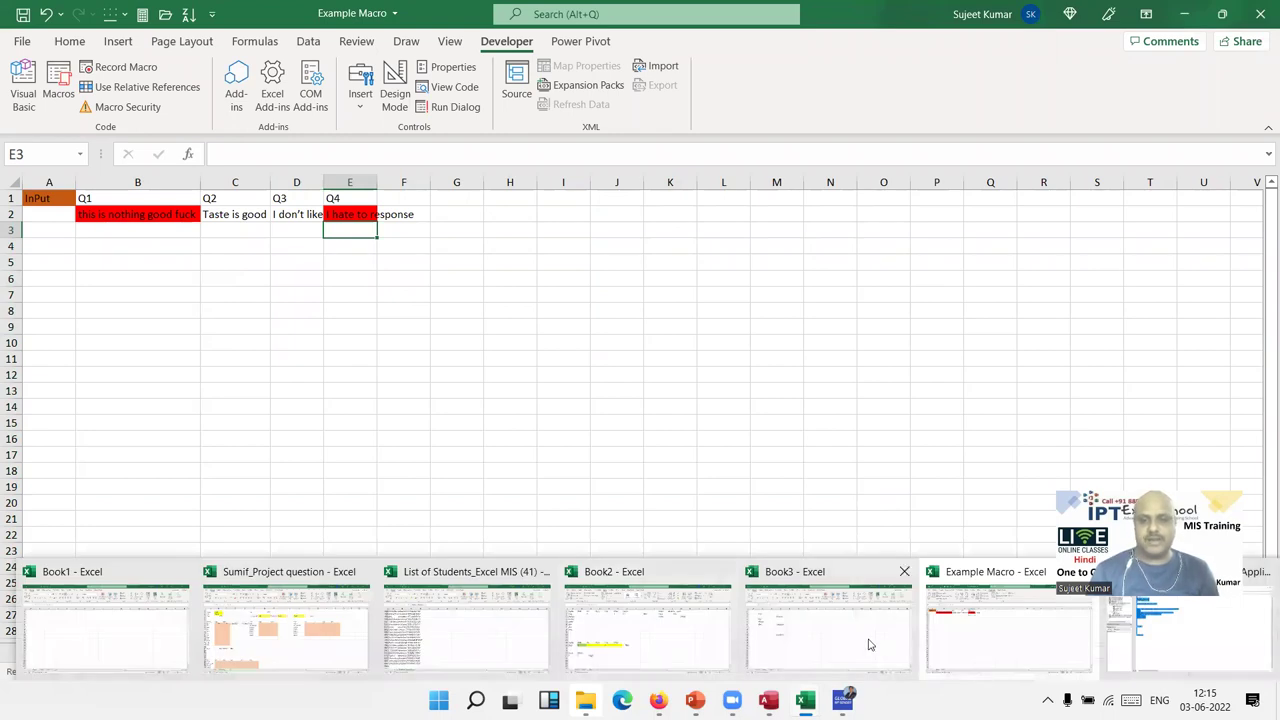
click(828, 630)
click(287, 245)
click(283, 302)
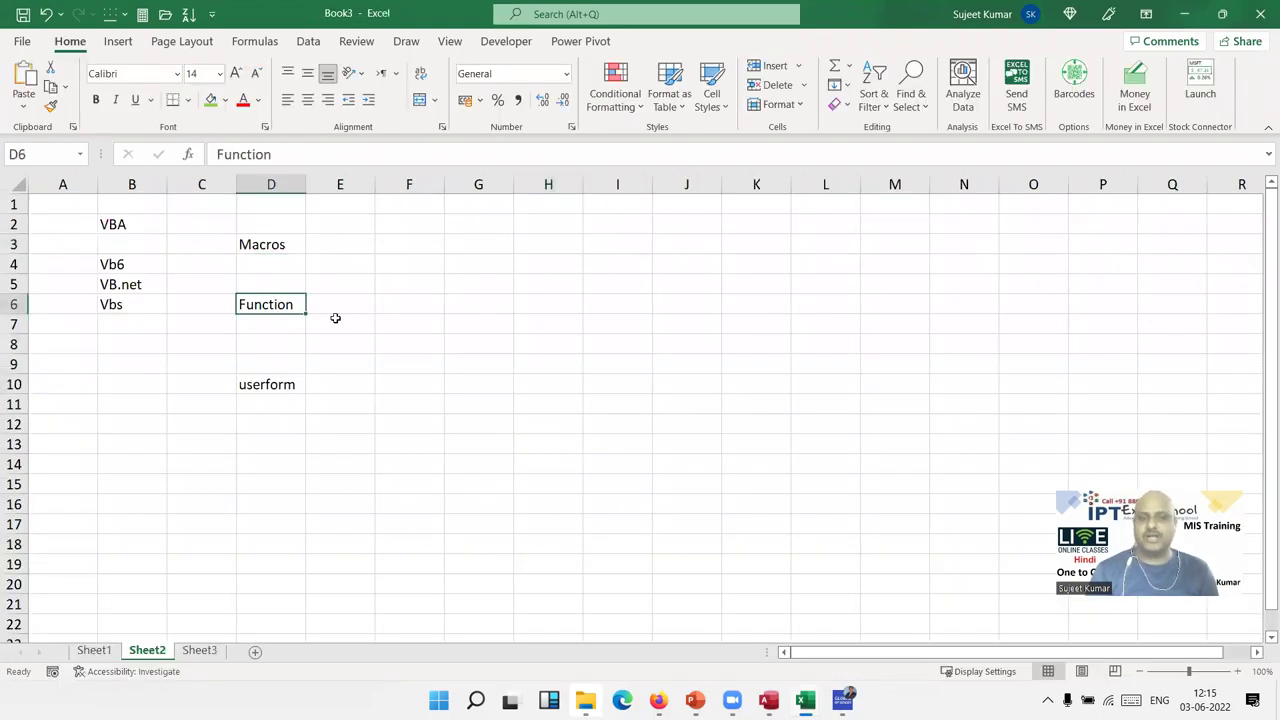
click(488, 297)
text(=)
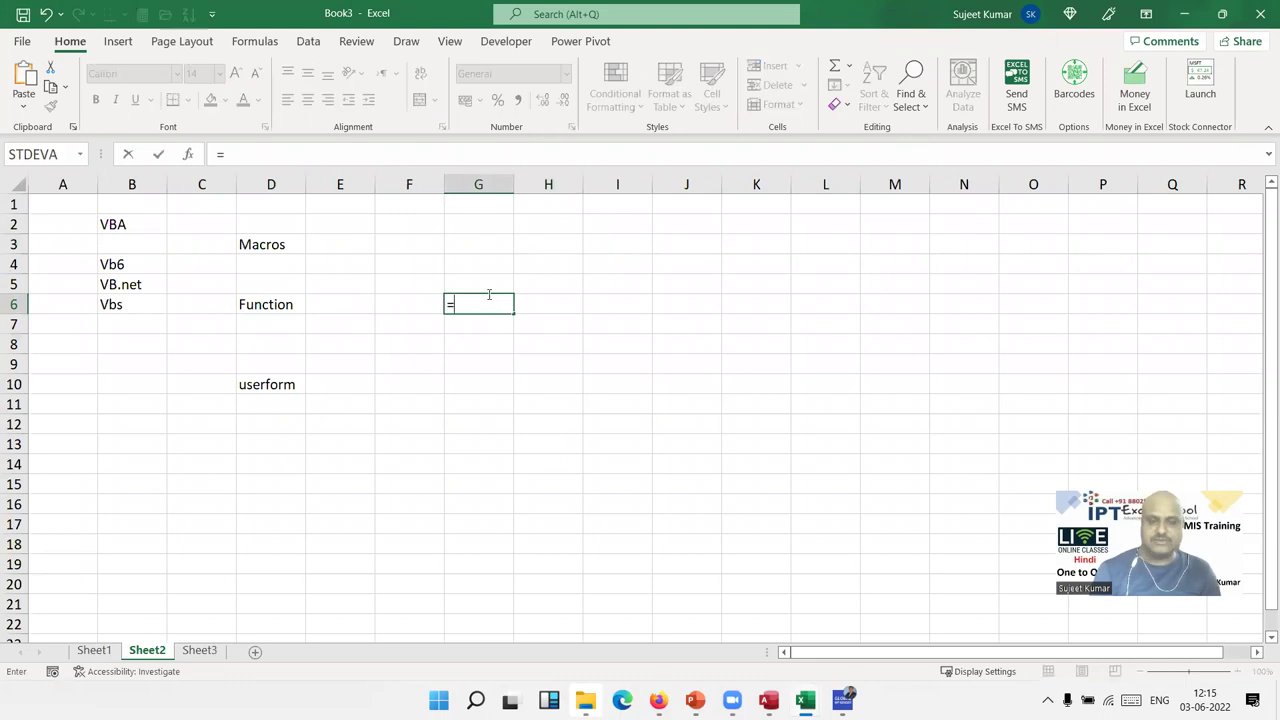
text(vl)
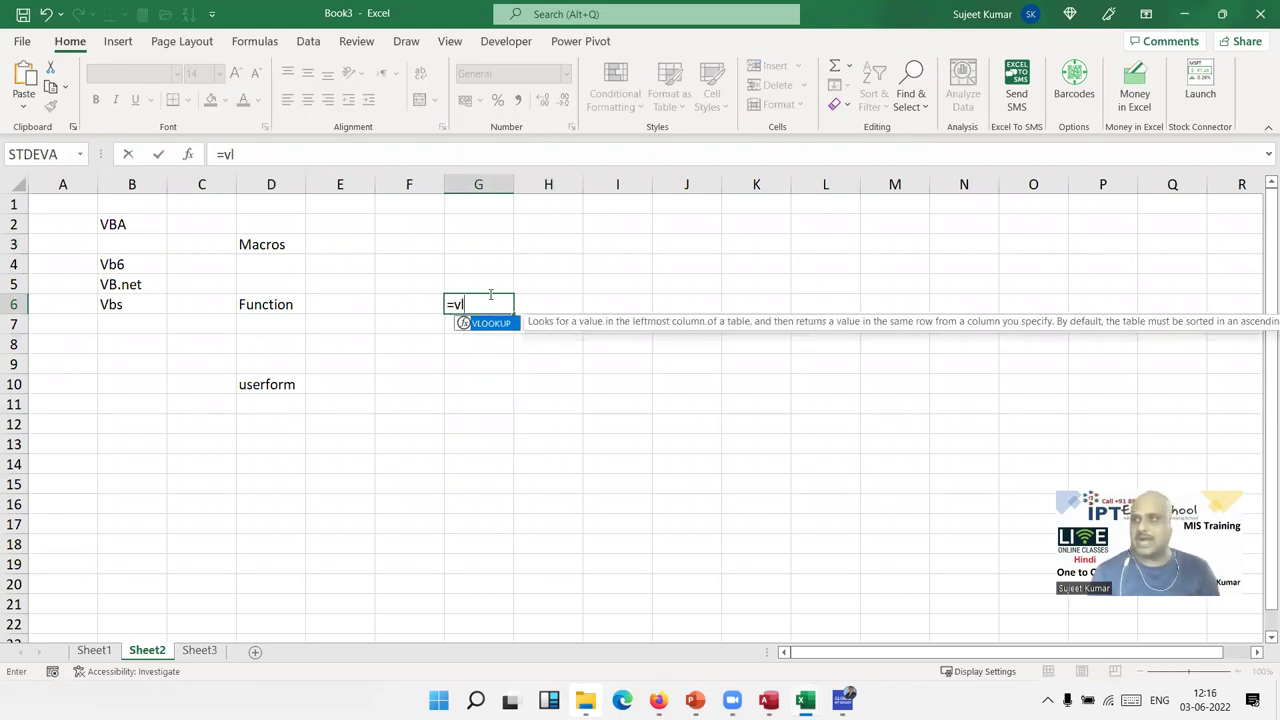
key(Escape)
key(Escape)
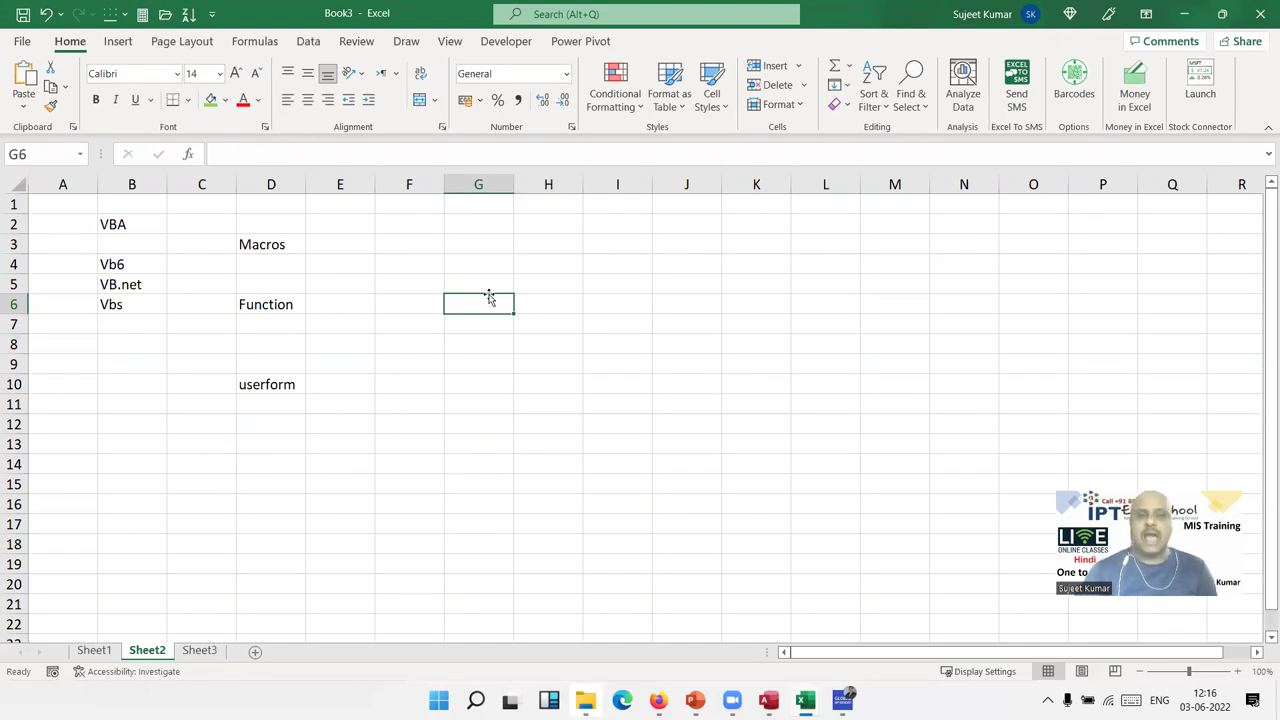
key(alt+Tab)
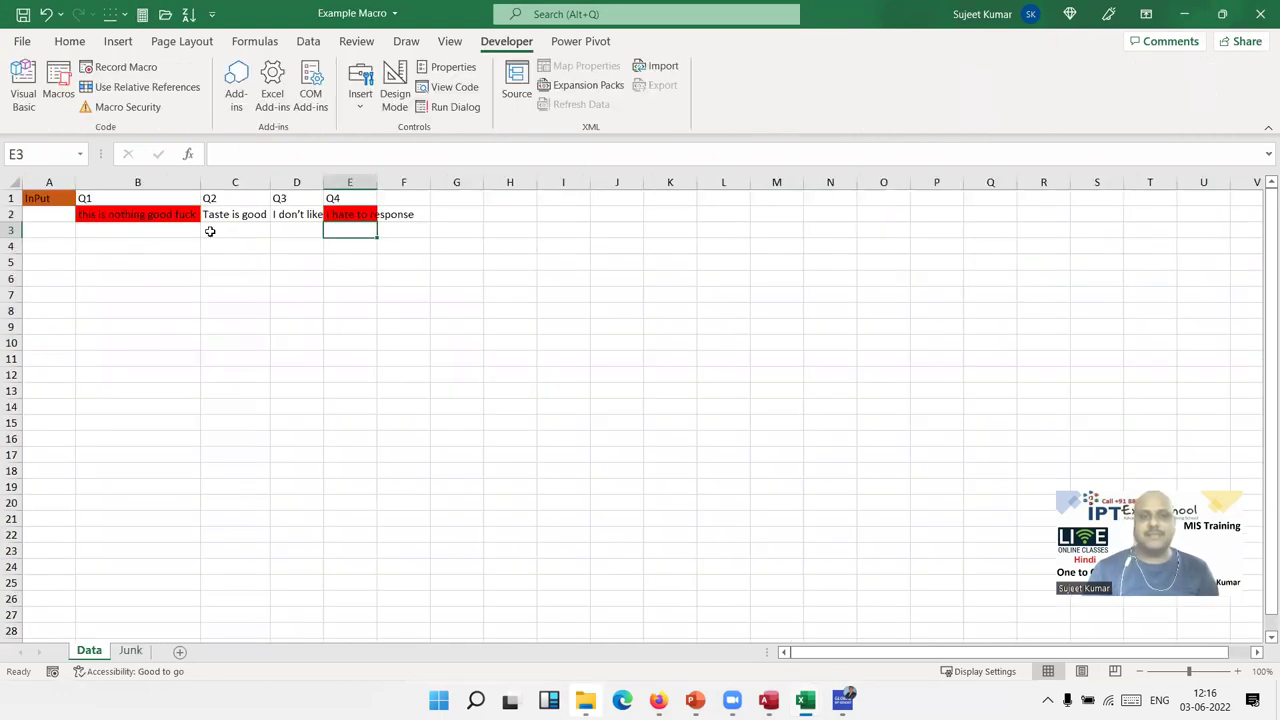
Bring the VBA editor back and select the whole check macro from Sub check() to End Sub.
click(183, 202)
mouse_move(585, 700)
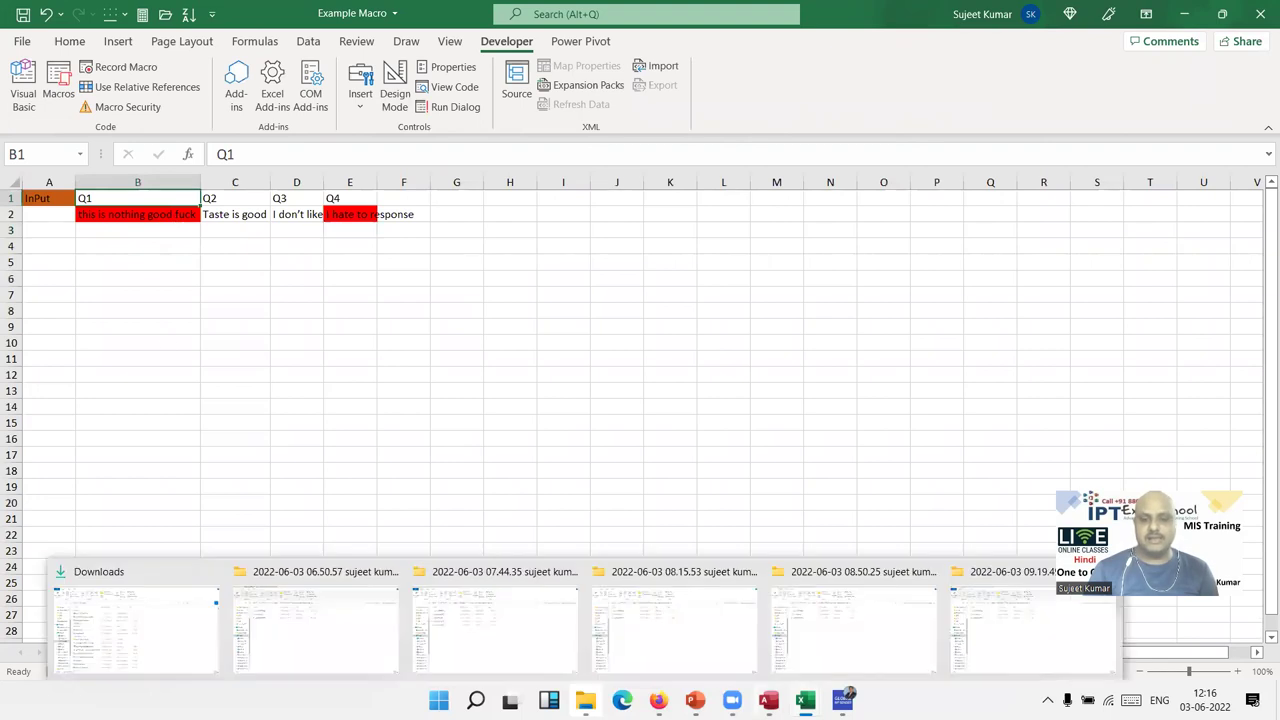
mouse_move(805, 700)
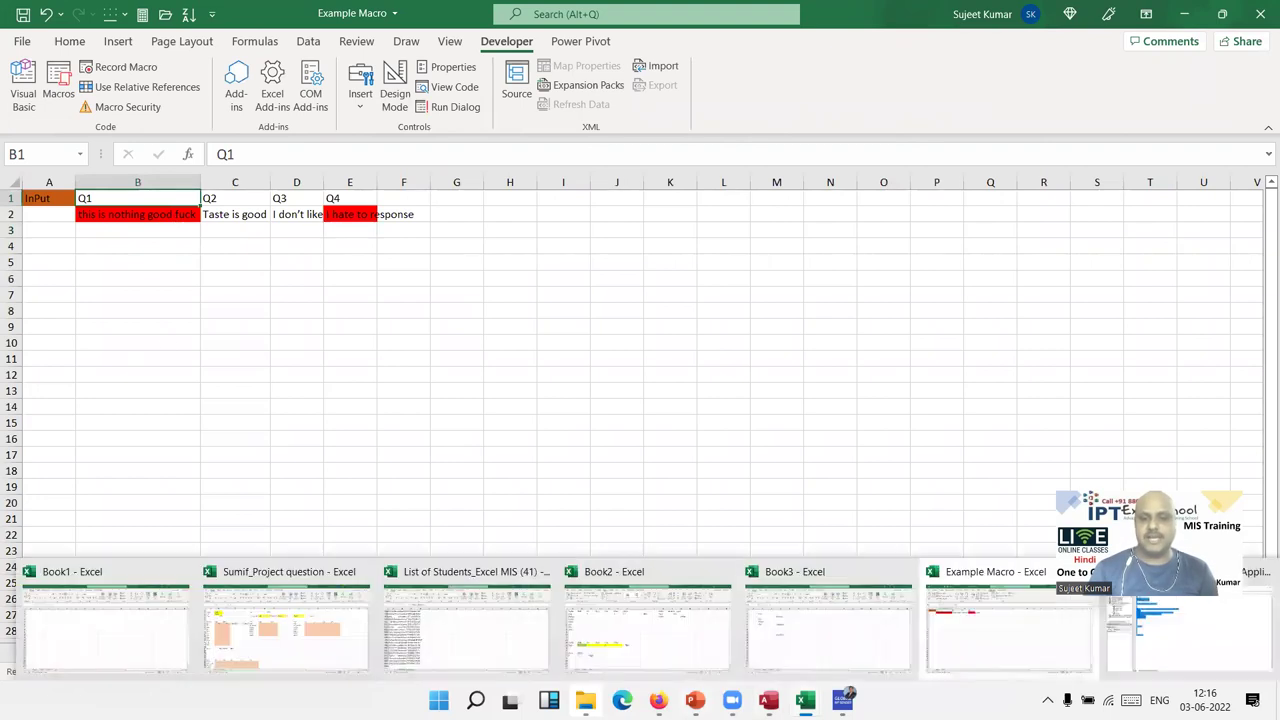
click(1240, 600)
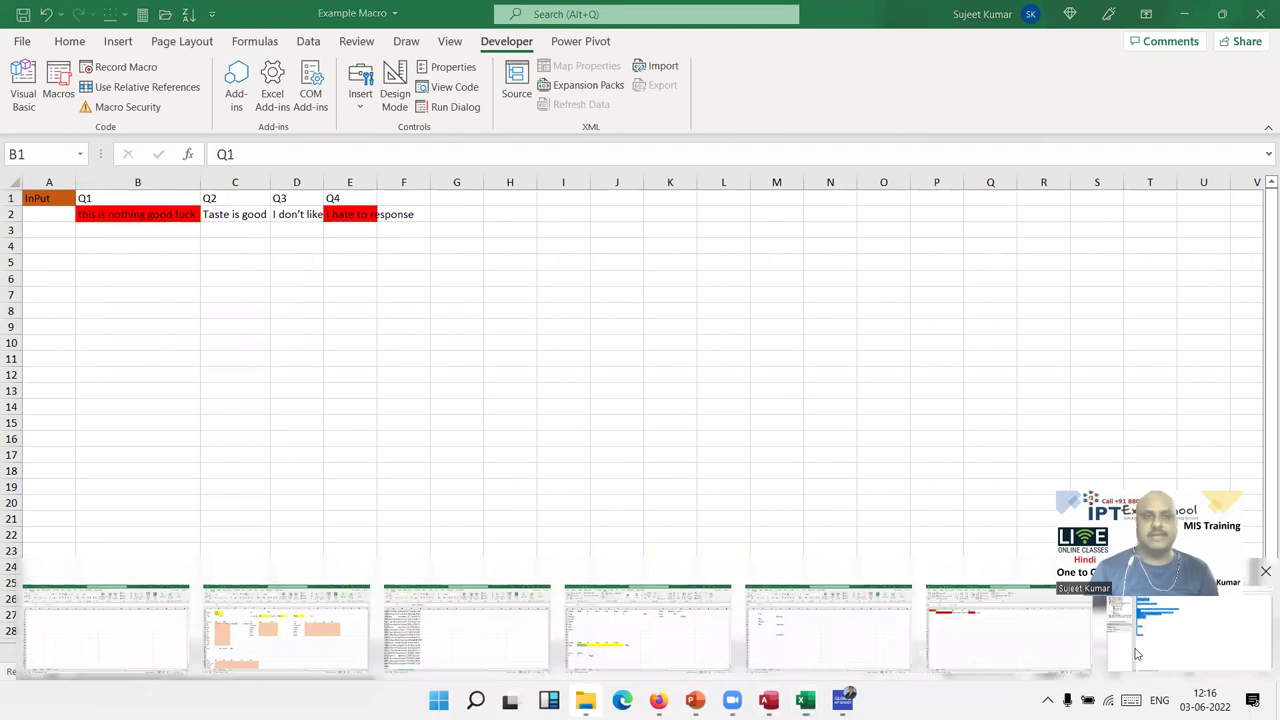
click(279, 156)
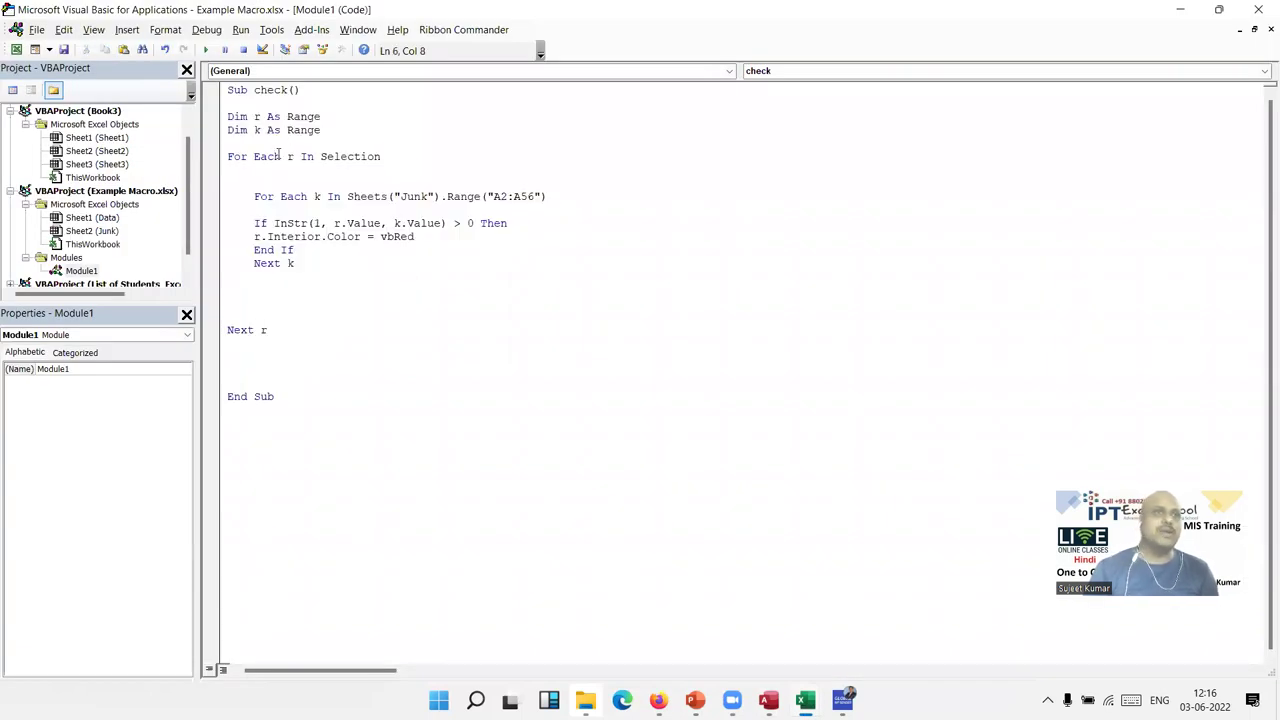
key(alt+F11)
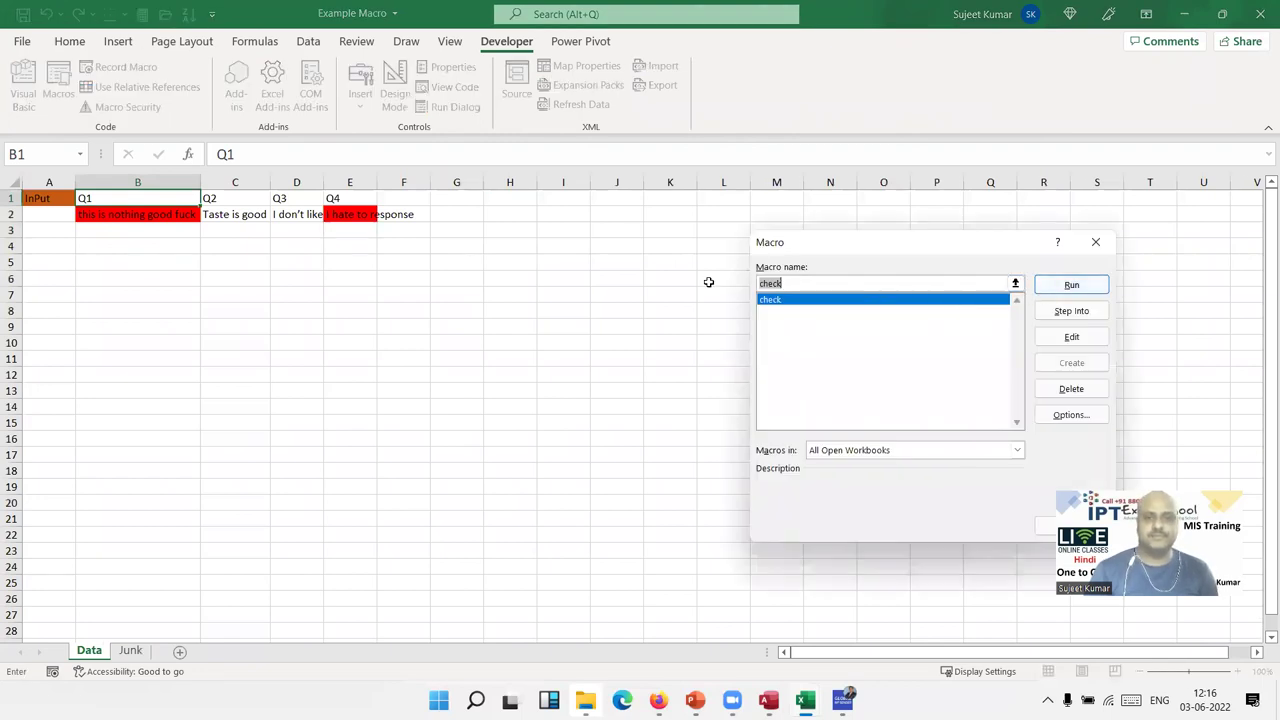
key(Escape)
key(alt+F11)
click(298, 298)
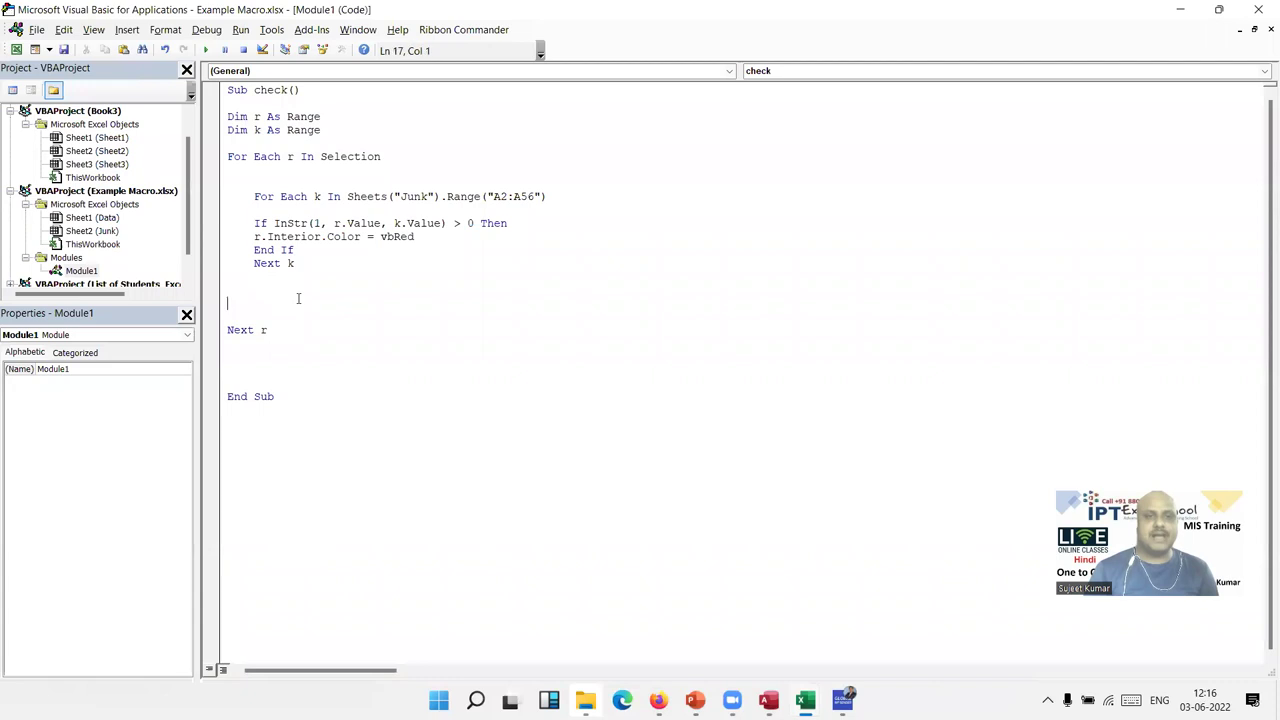
drag(275, 397, 206, 90)
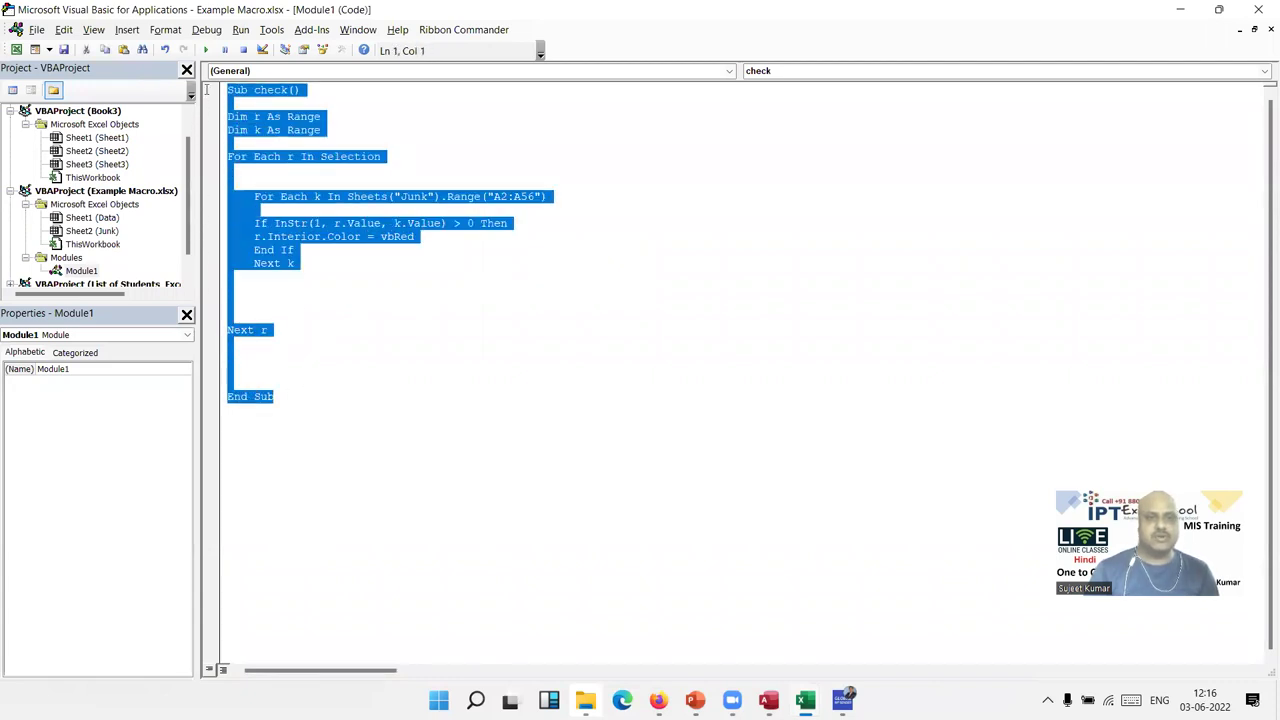
Paste a copy of the check macro below End Sub and retitle it Function chk with two Range arguments.
click(238, 417)
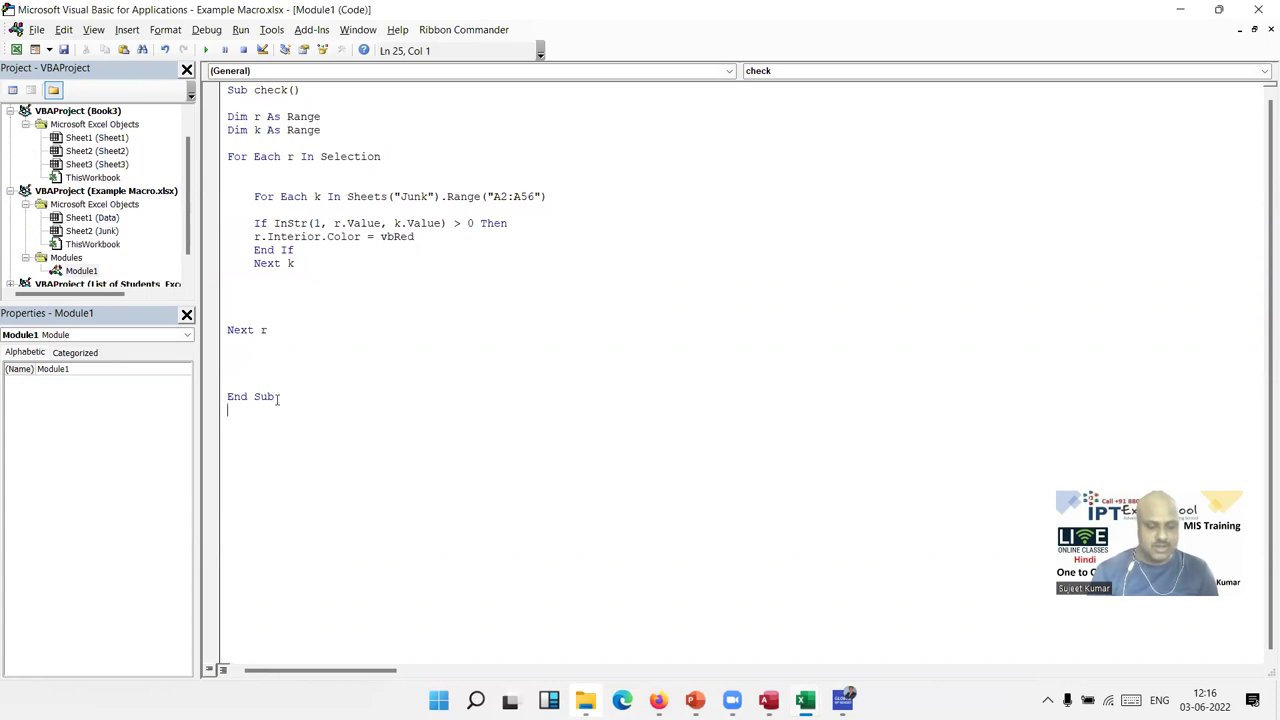
text(Sub check()  Dim r As Range Dim k As Range  For Each r In Selection       For Each k In Sheets("Junk").Range("A2:A56")      If InStr(1, r.Value, k.Value) > 0 Then     r.Interior.Color = vbRed     End If     Next k     Next r     End Sub)
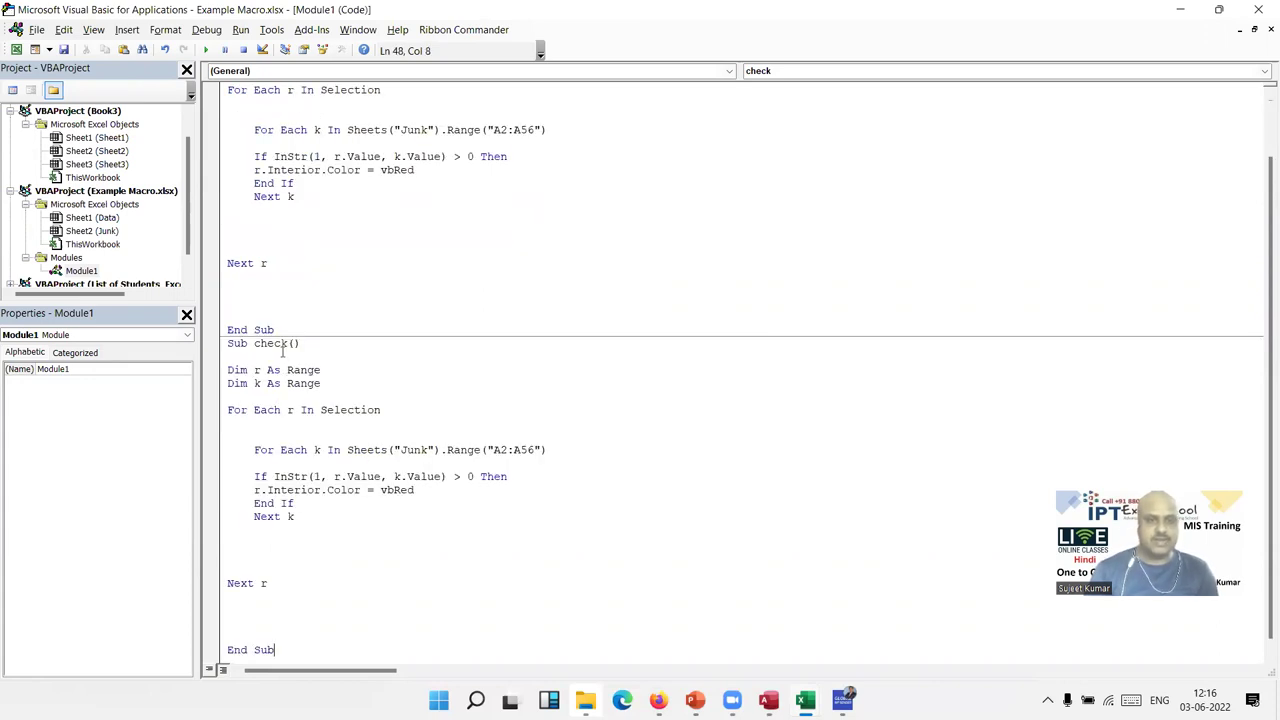
drag(299, 343, 228, 344)
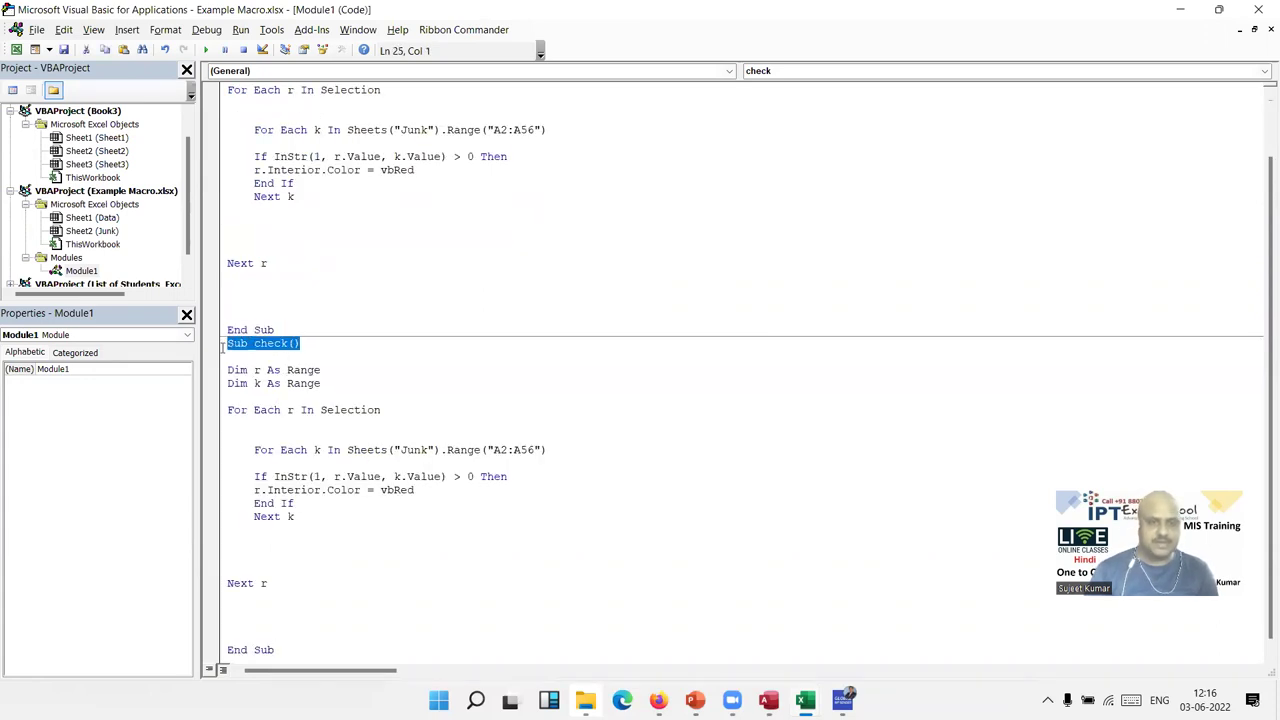
text(func)
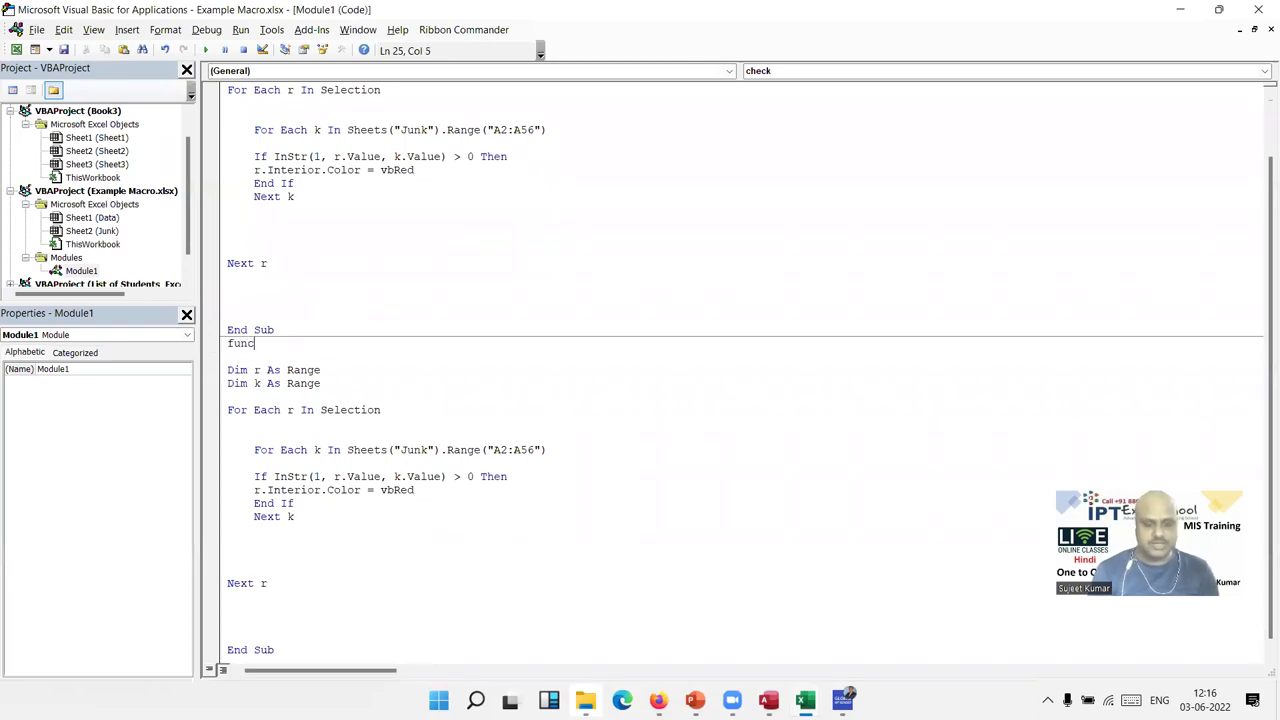
text(tion )
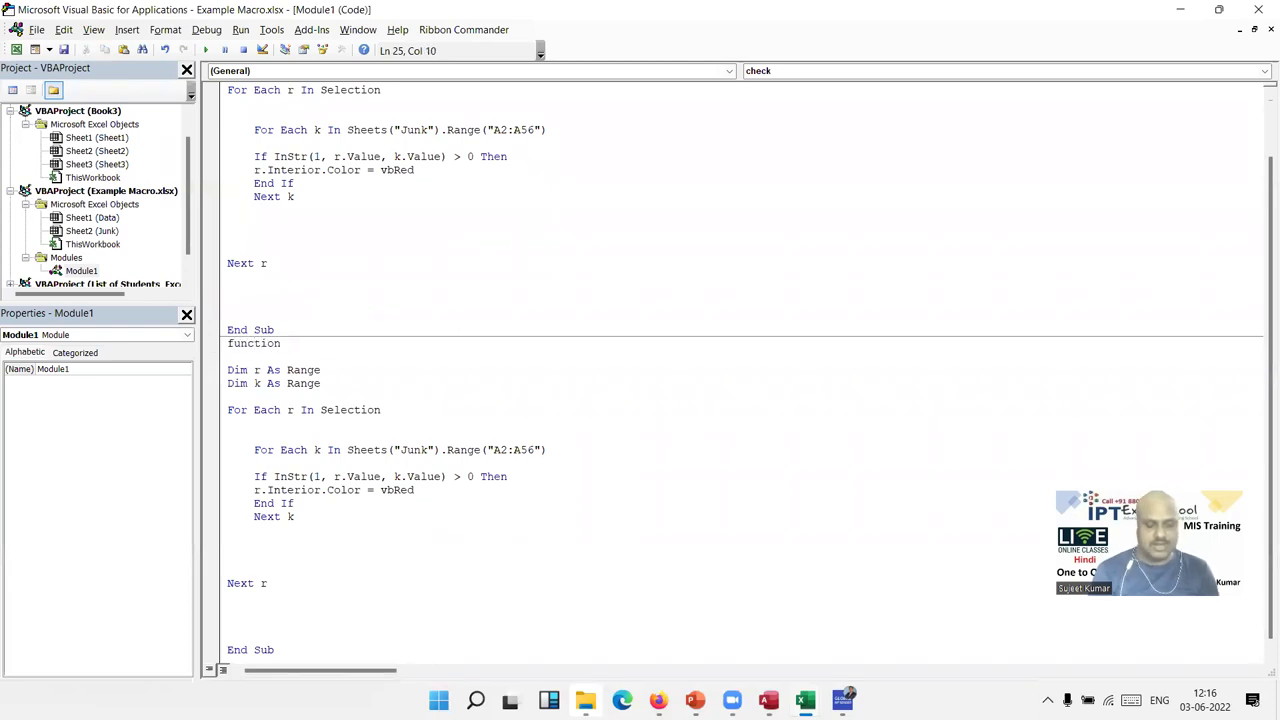
text(chk(n)
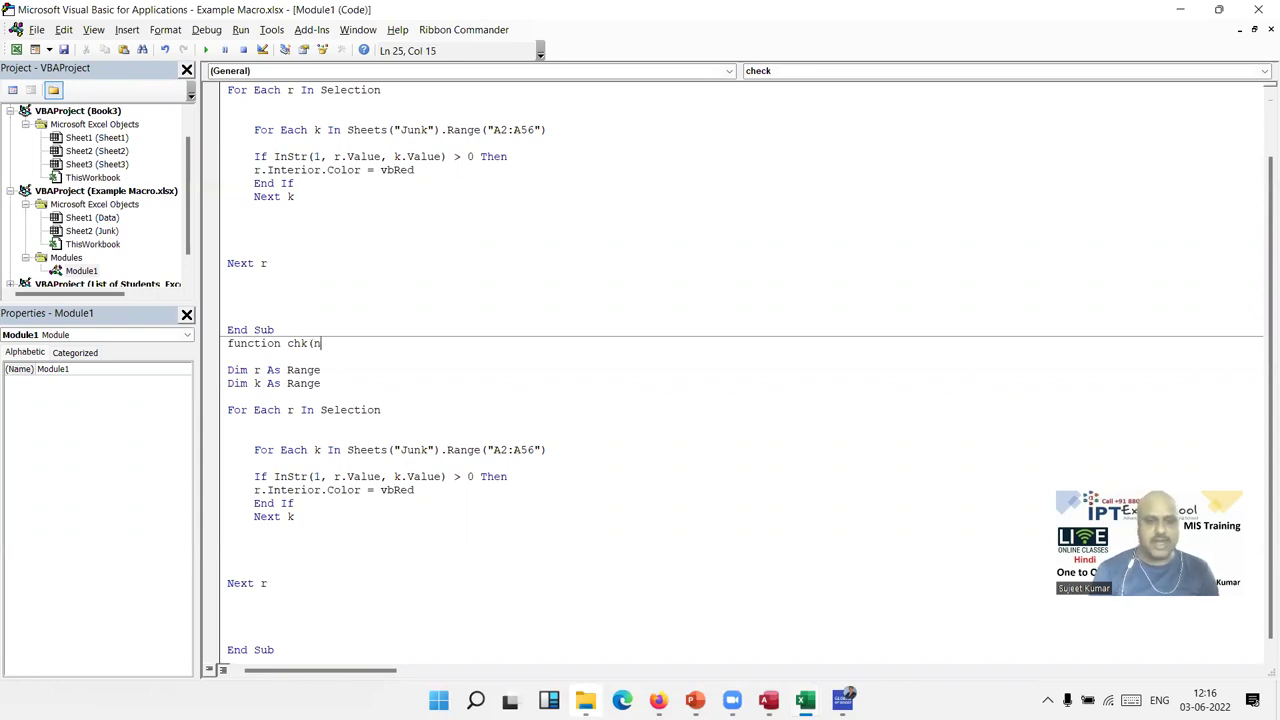
text( as ra)
key(Tab)
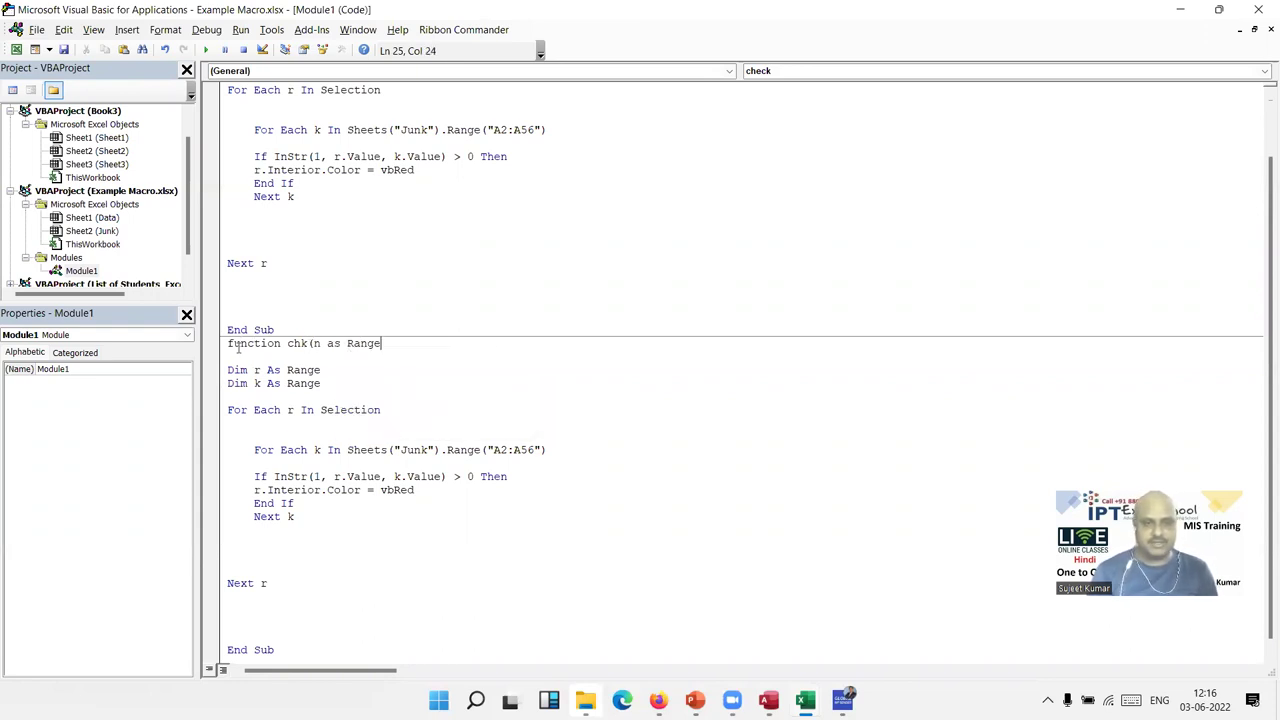
text(.n)
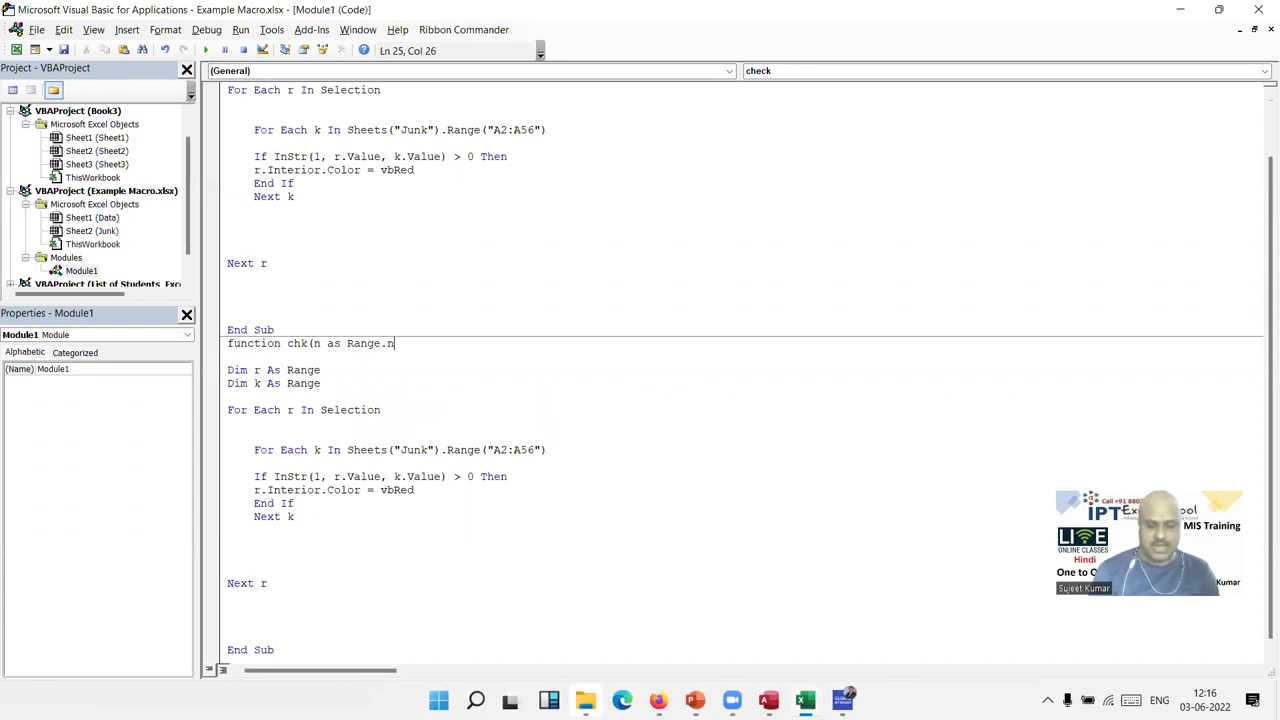
text(2 as ra)
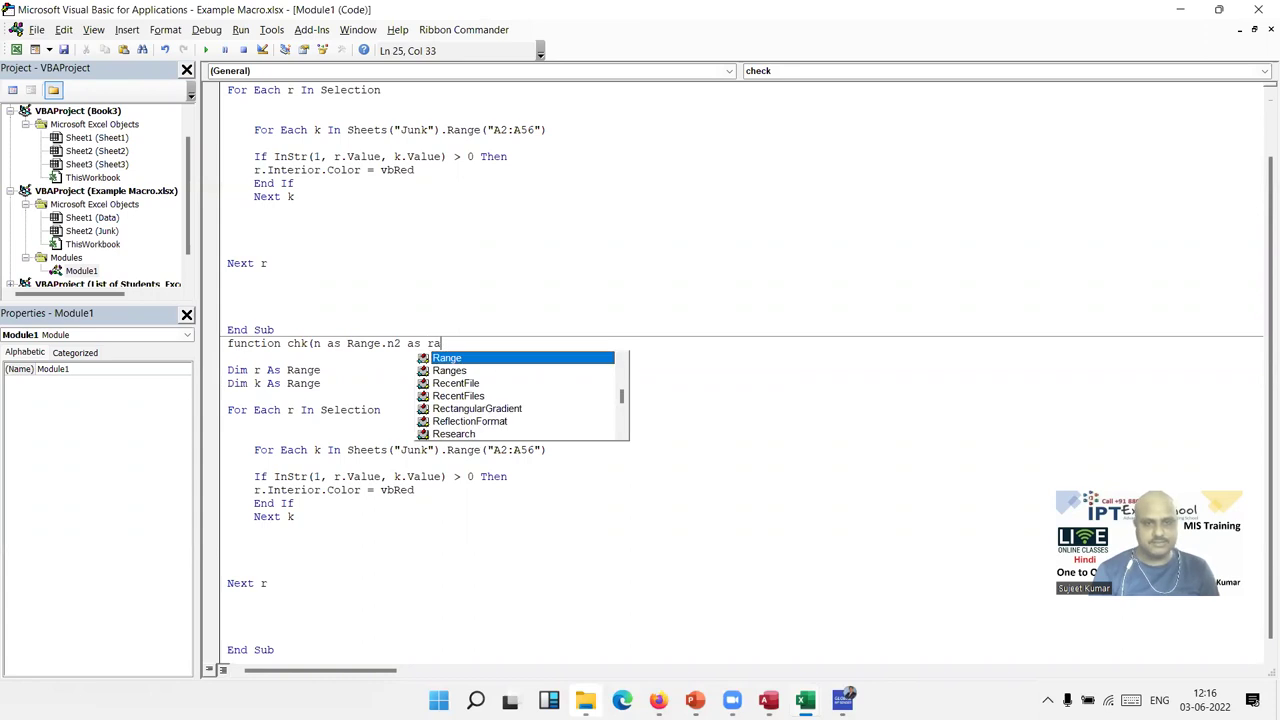
key(Tab)
text())
click(410, 419)
key(Return)
Fix the header's stray dot to a comma so it reads chk(n As Range, n2 As Range).
click(384, 350)
click(381, 344)
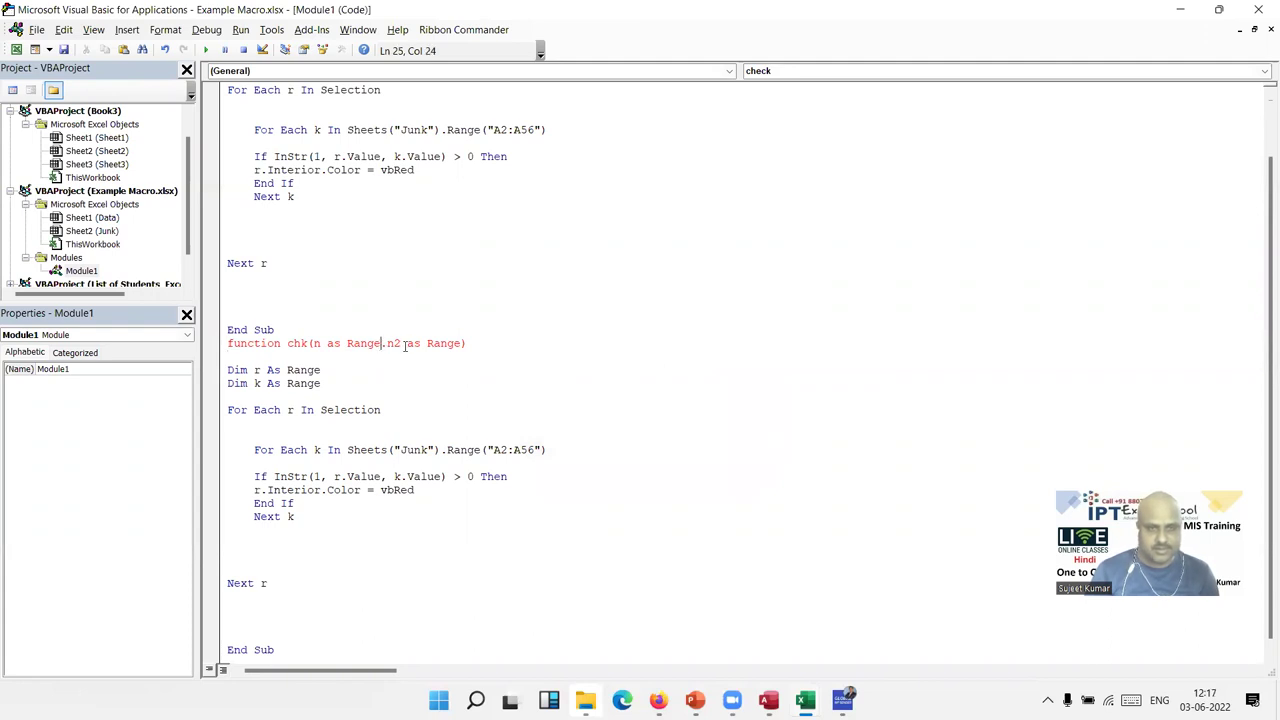
key(Delete)
text(,)
click(457, 382)
click(377, 410)
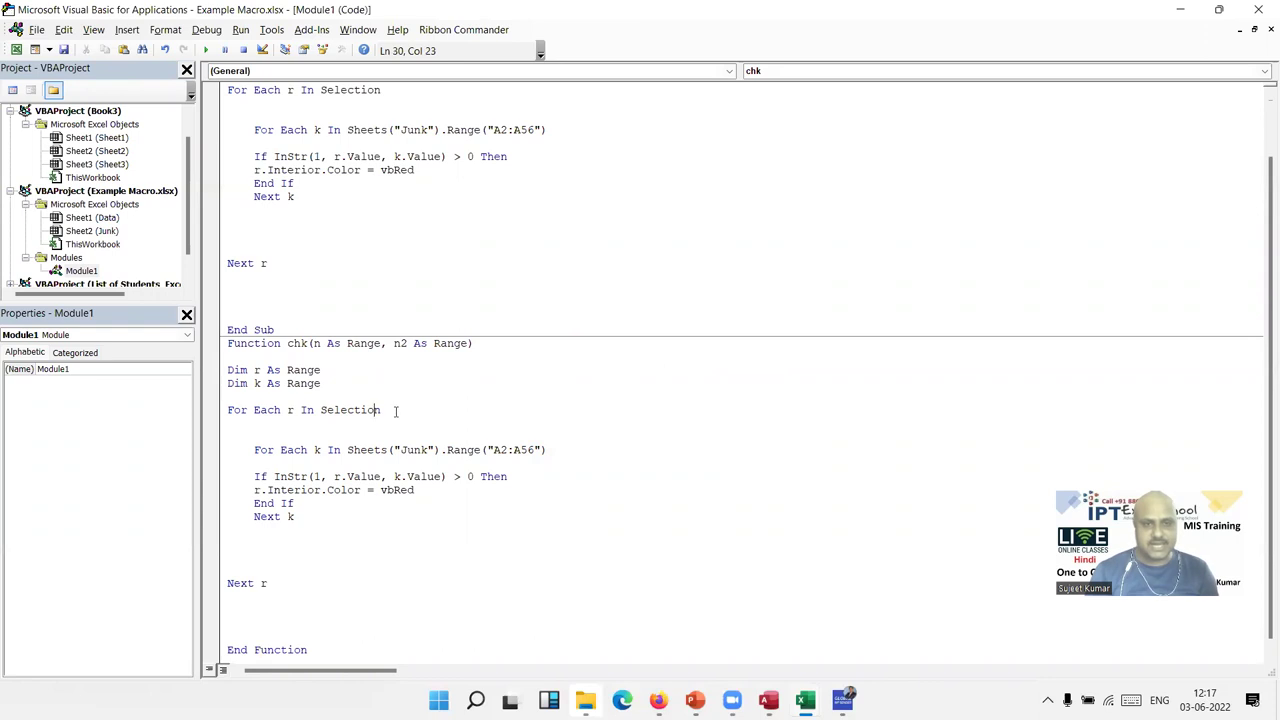
Delete the outer For Each r loop header and its matching Next r line.
double_click(358, 410)
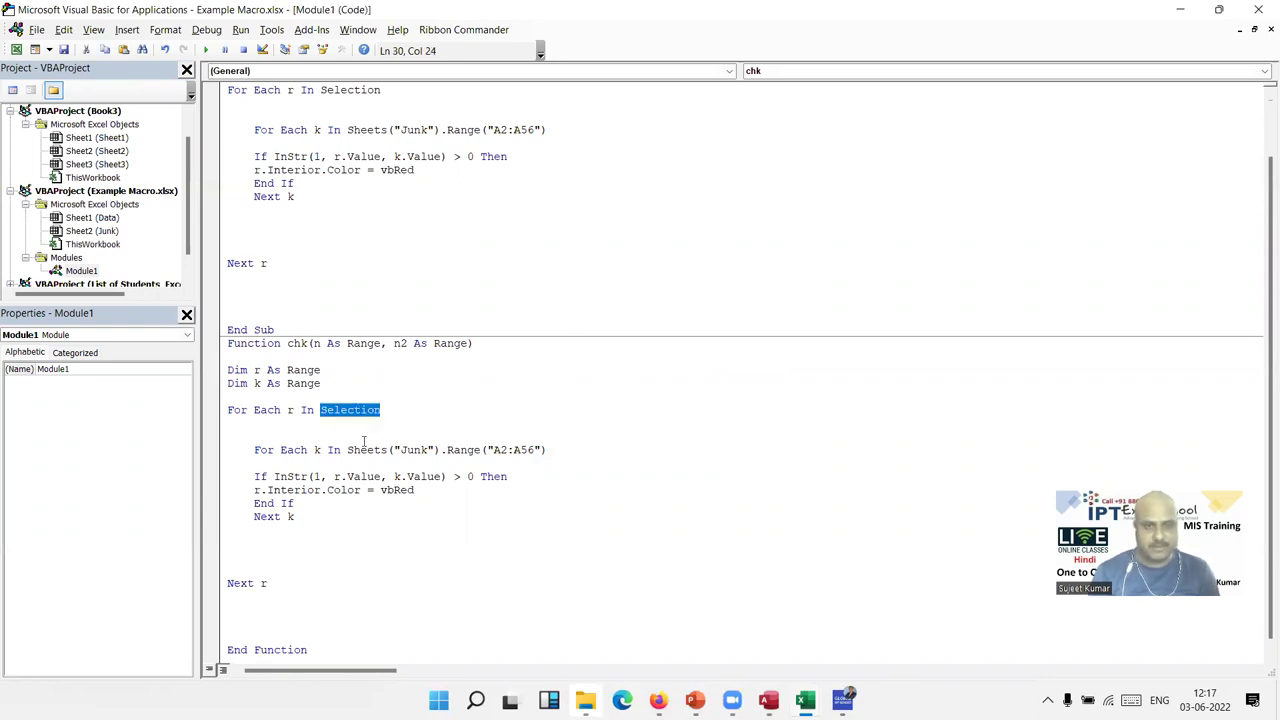
text(rang)
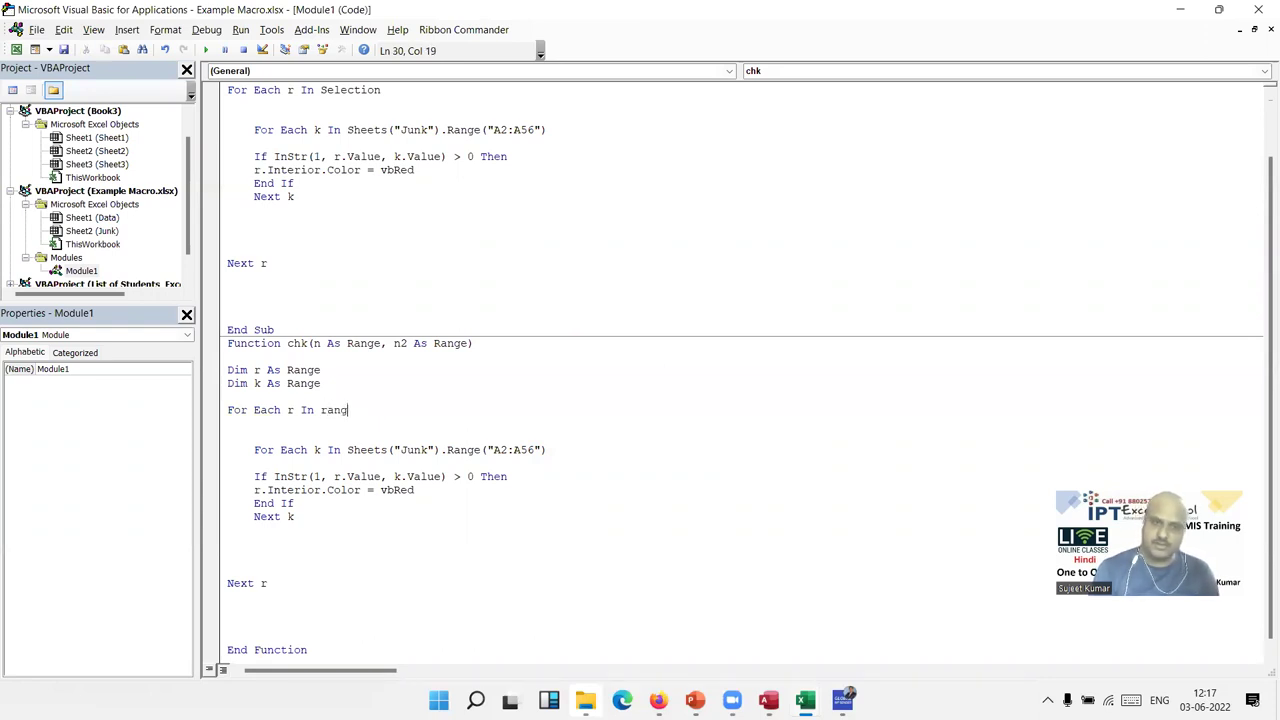
text(e)
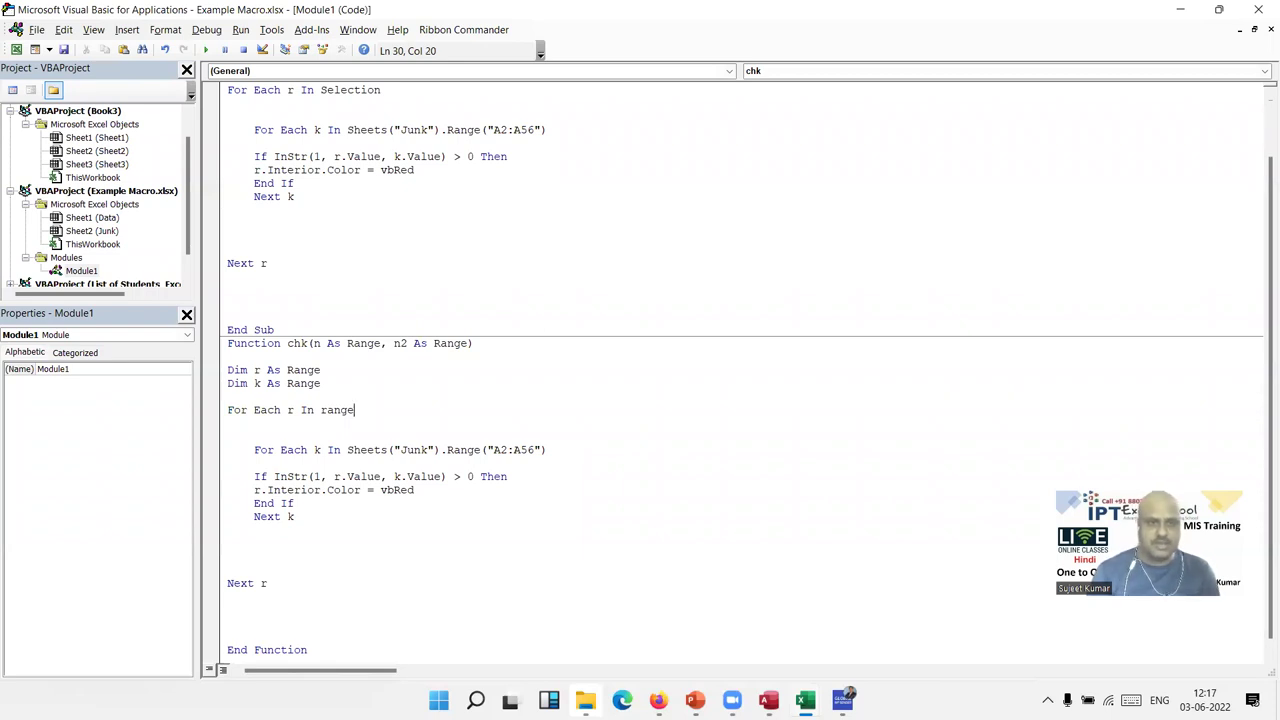
scroll(360, 457, up, 1)
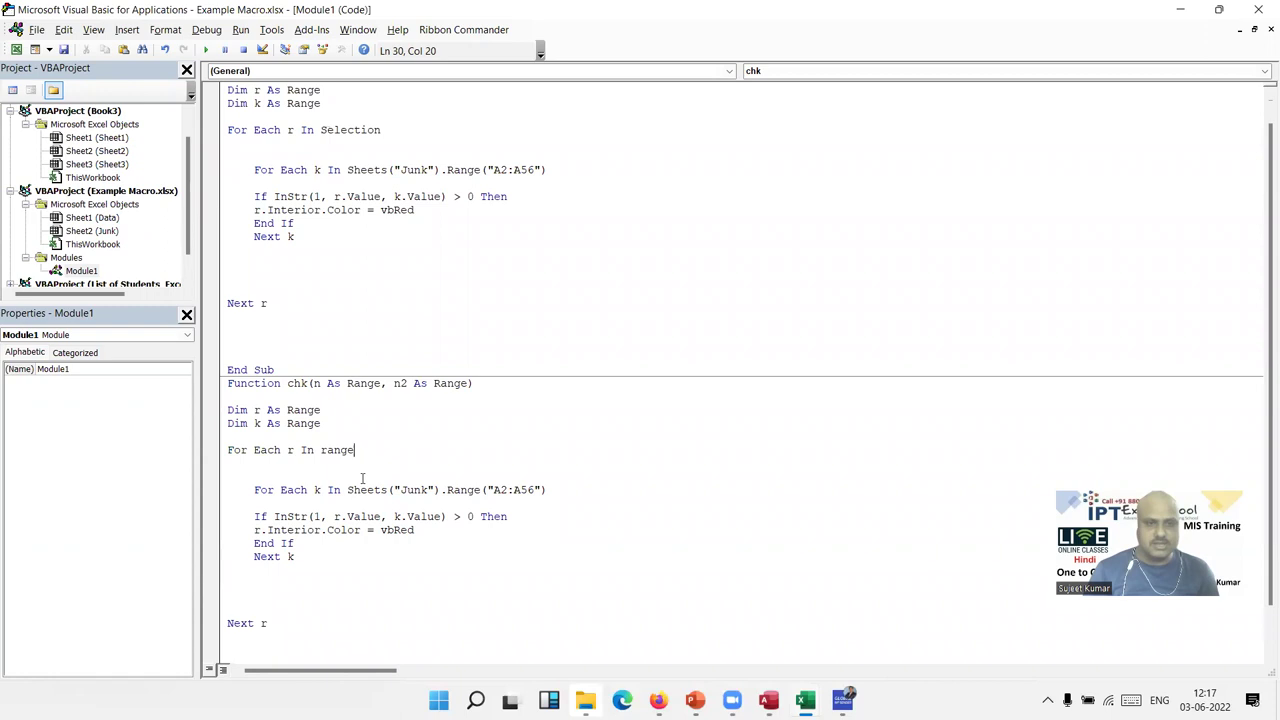
scroll(360, 460, down, 1)
key(shift+Left)
key(shift+Left)
shift+click(228, 405)
shift+click(242, 405)
click(250, 440)
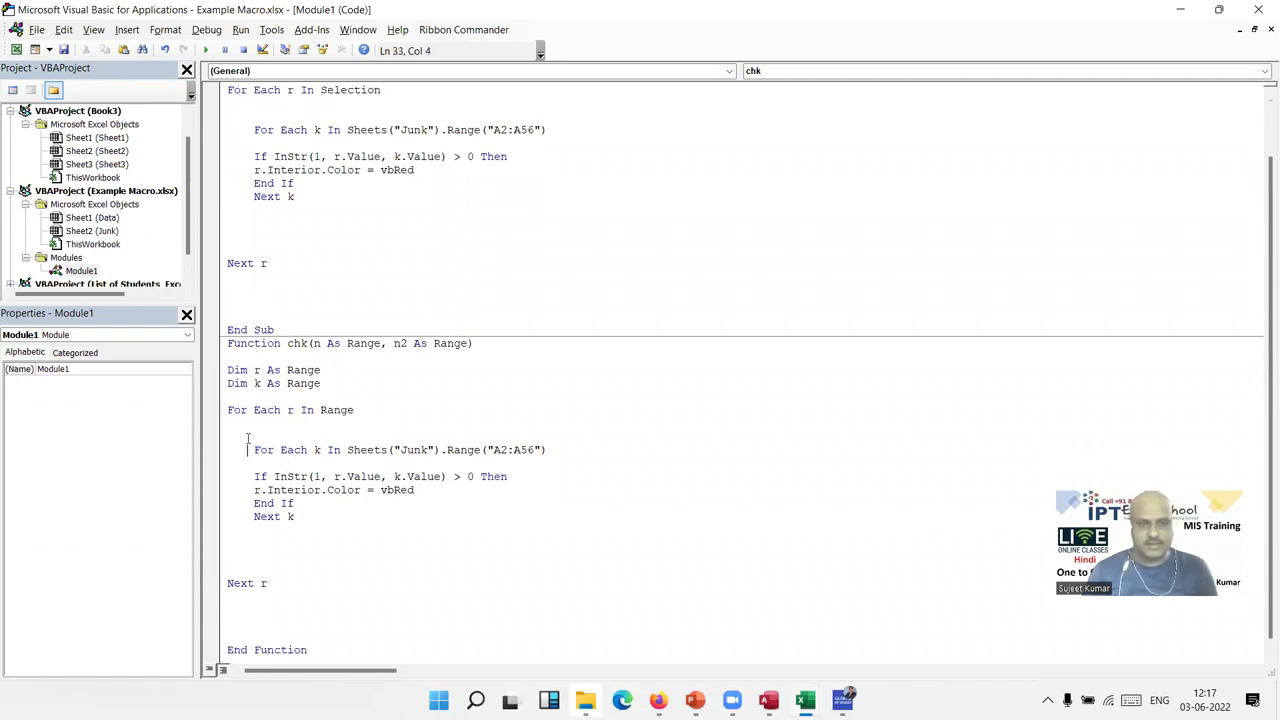
drag(228, 410, 354, 410)
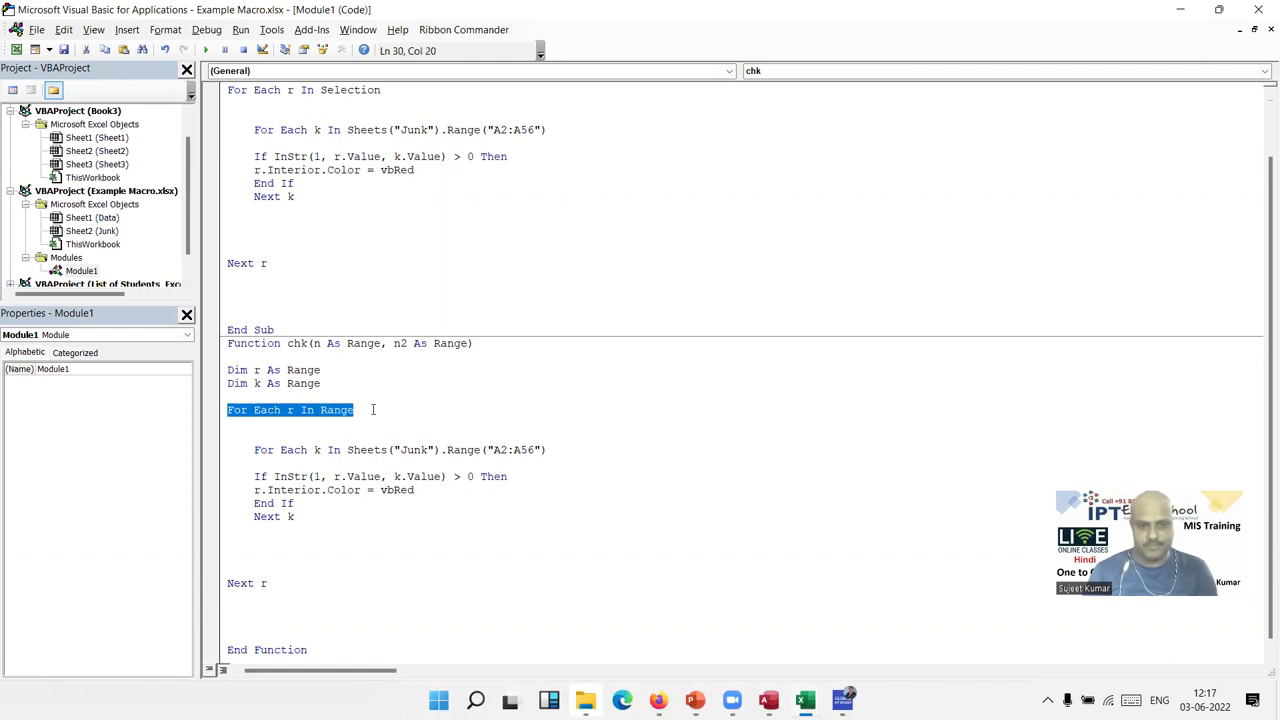
key(Delete)
drag(268, 583, 214, 583)
key(Delete)
Remove the now-unused Dim r As Range declaration.
click(300, 541)
scroll(344, 490, down, 1)
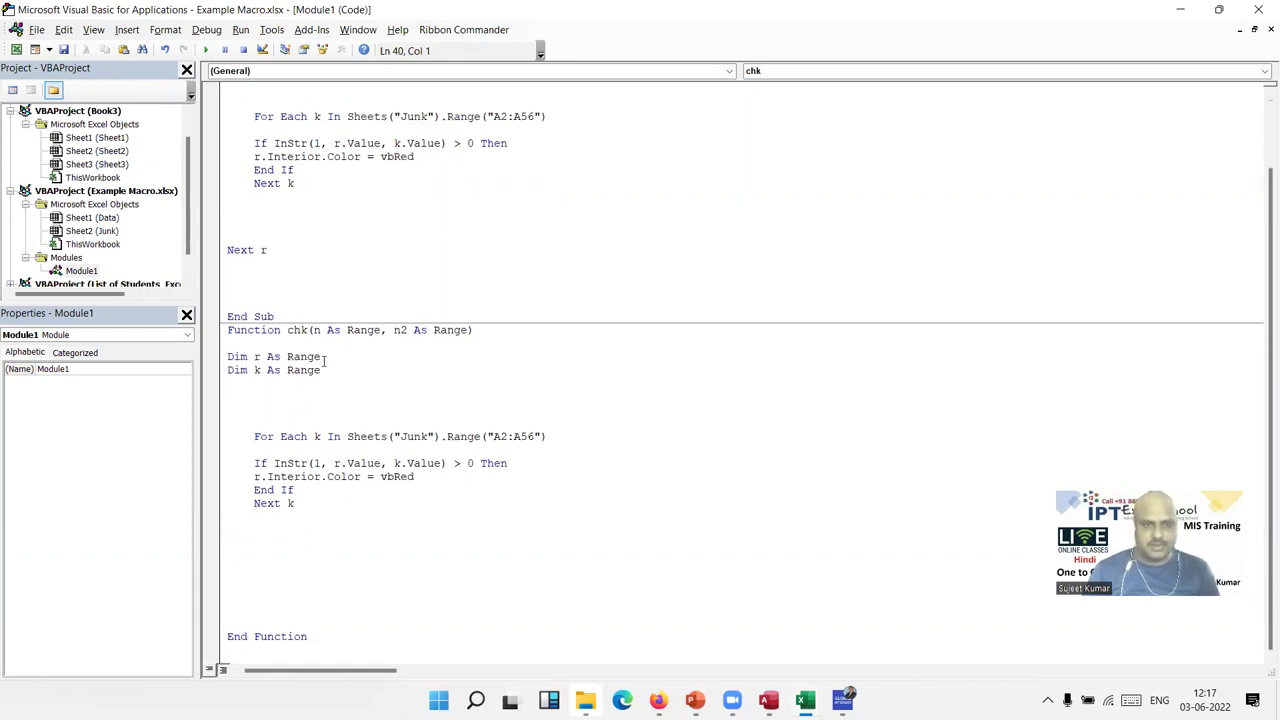
drag(321, 357, 226, 350)
key(Delete)
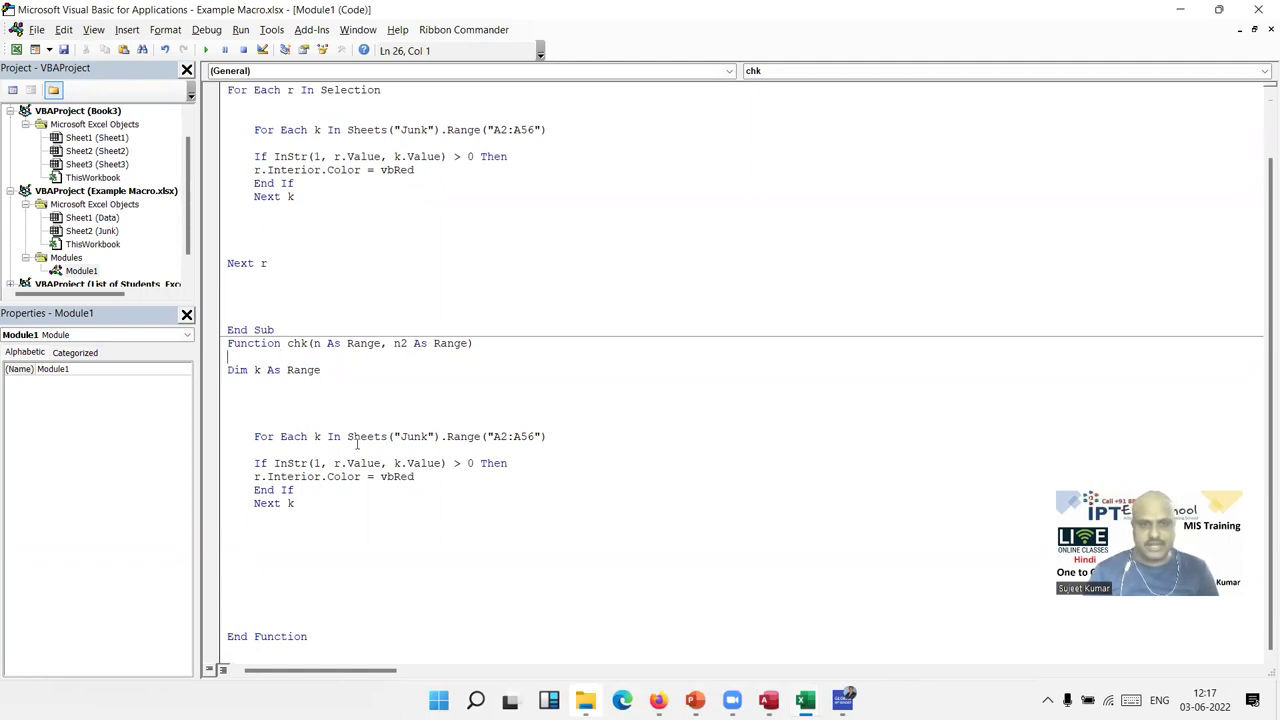
Loop over n2 instead of the hard-coded Junk range and declare n As String.
drag(347, 437, 559, 435)
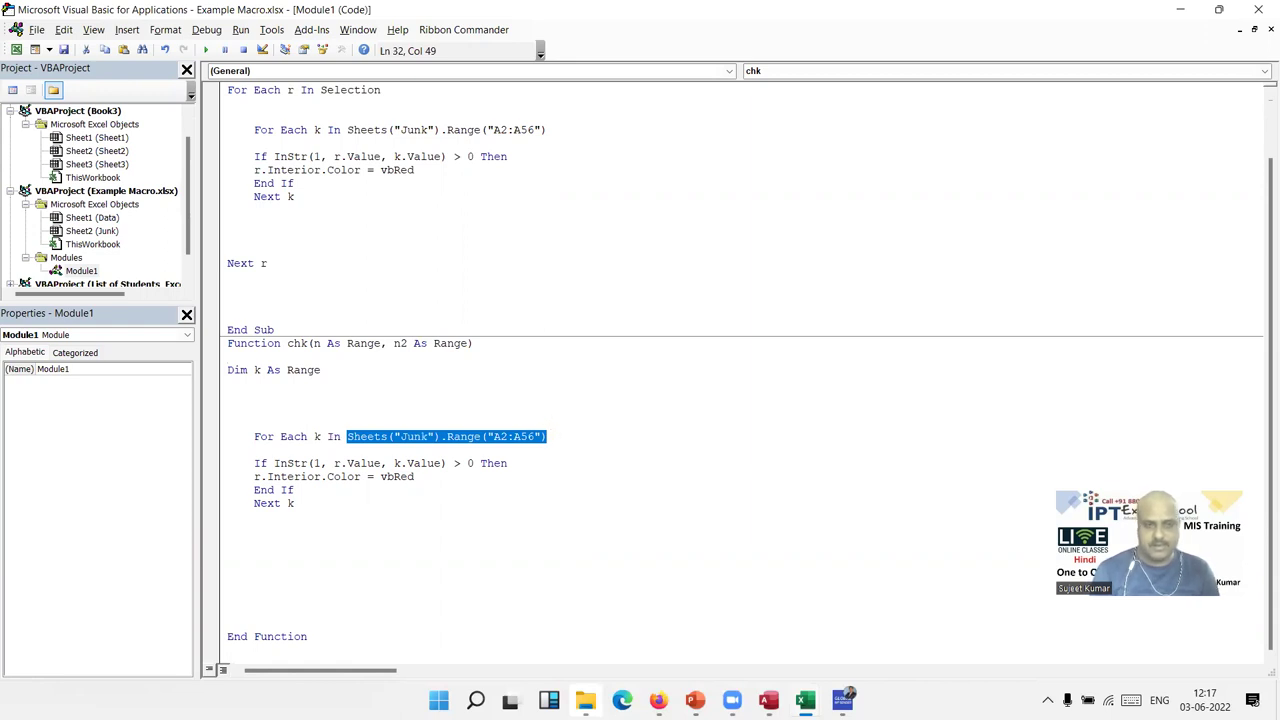
key(Delete)
text(n2)
click(460, 397)
double_click(376, 345)
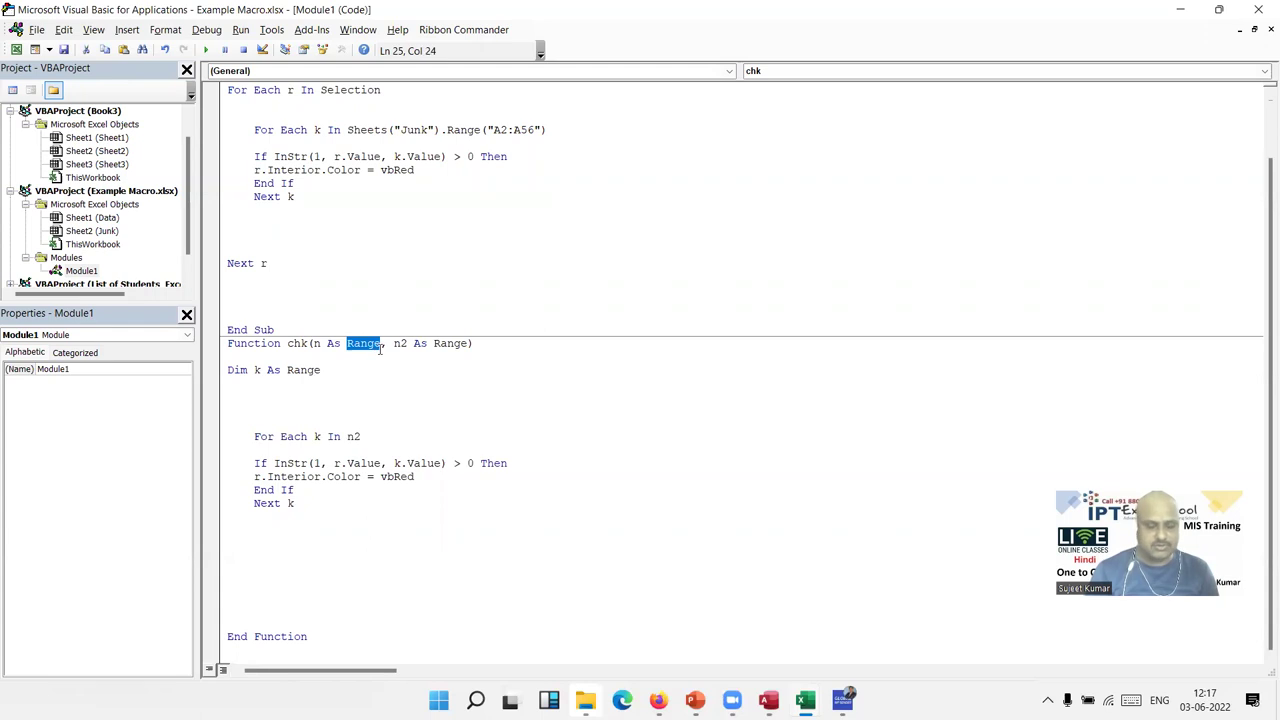
key(BackSpace)
key(BackSpace)
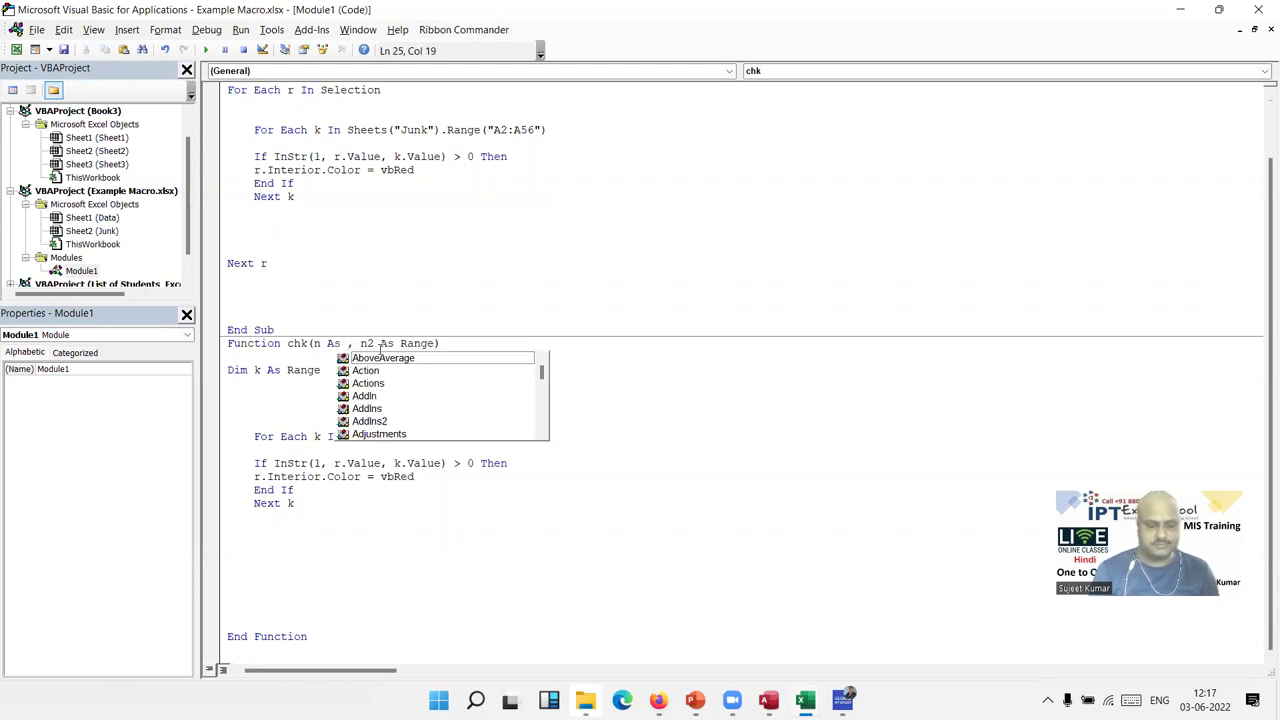
text(String)
key(Tab)
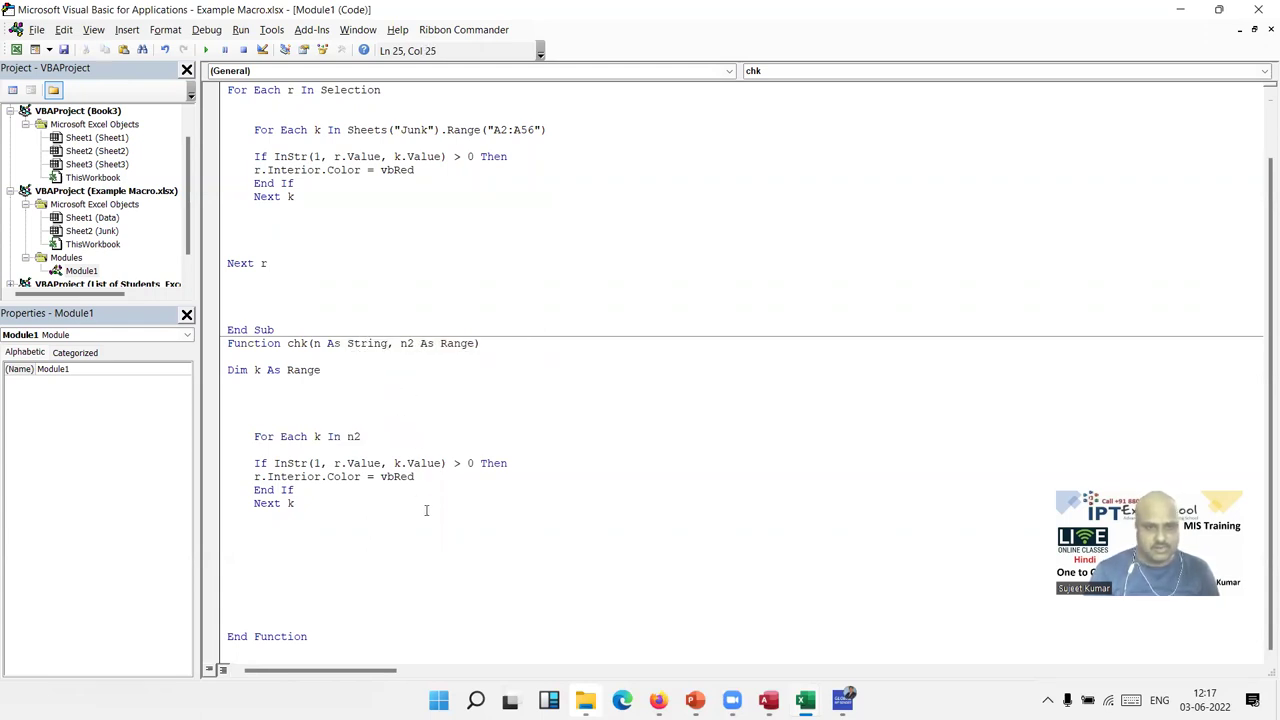
Test n in the InStr check and set chk = "True" on a match, then return to Excel.
drag(333, 463, 384, 463)
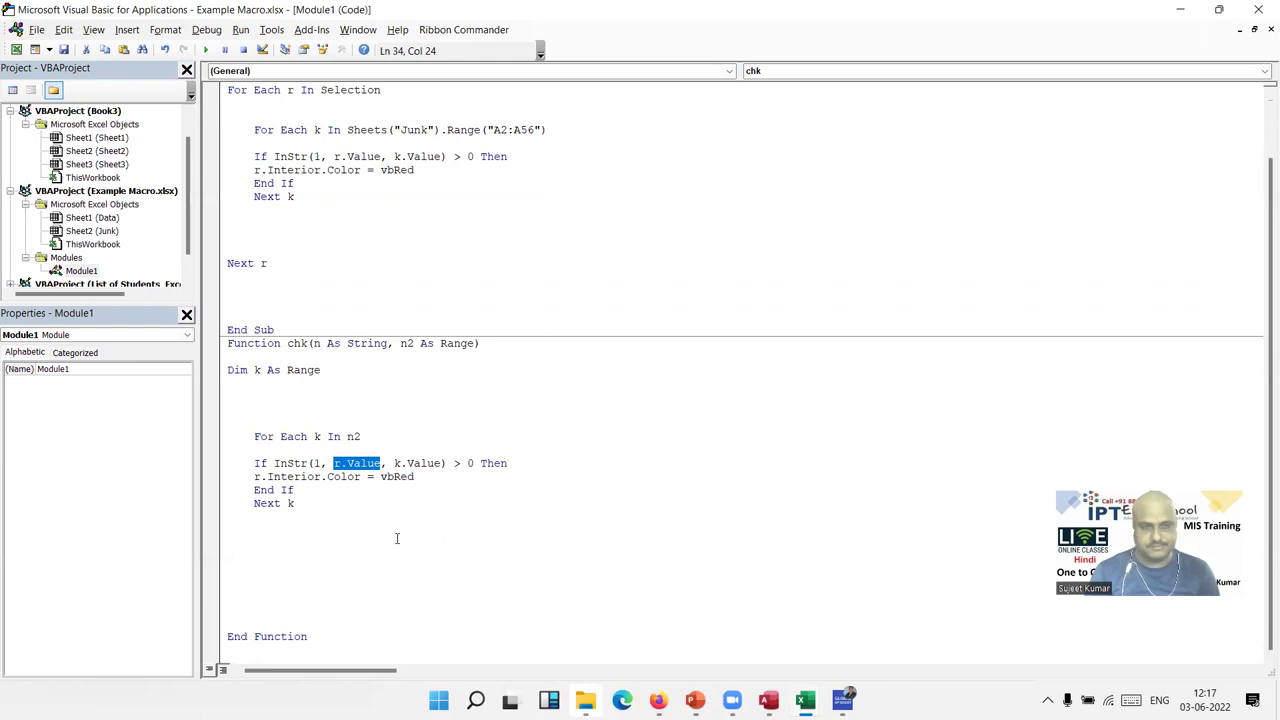
text(n)
click(344, 532)
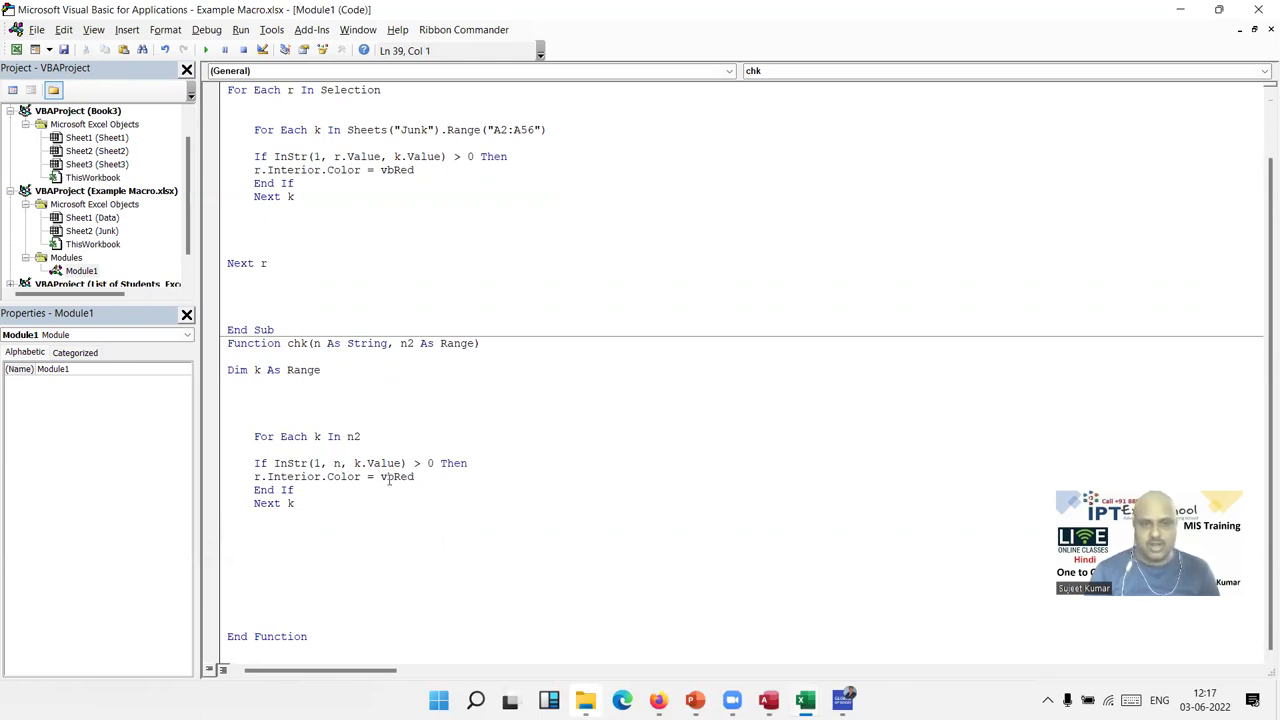
drag(421, 477, 256, 479)
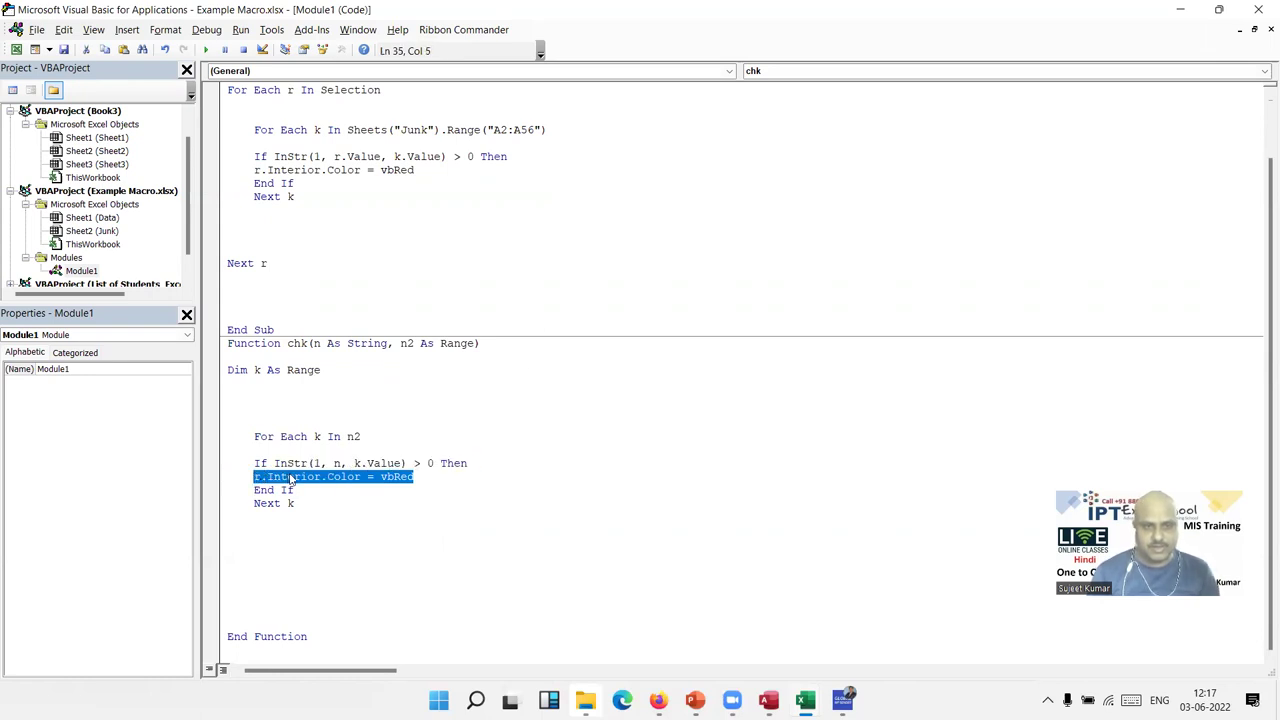
text(chk)
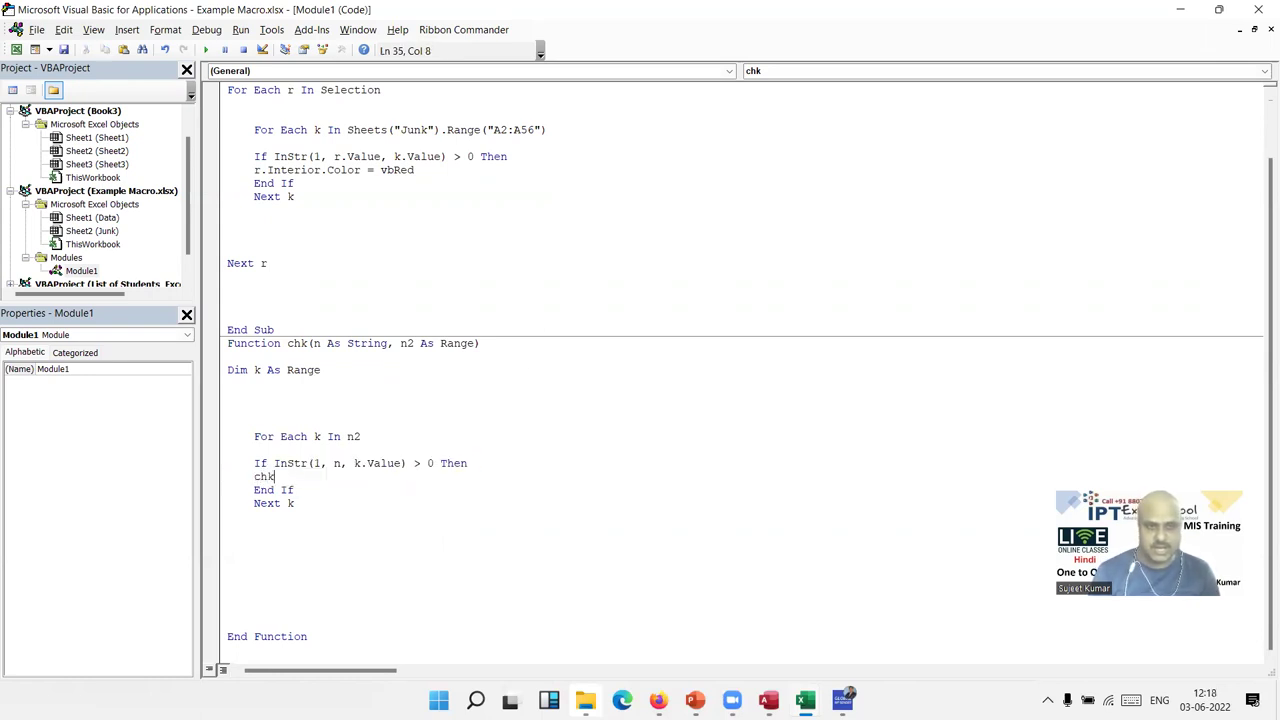
text( = "True")
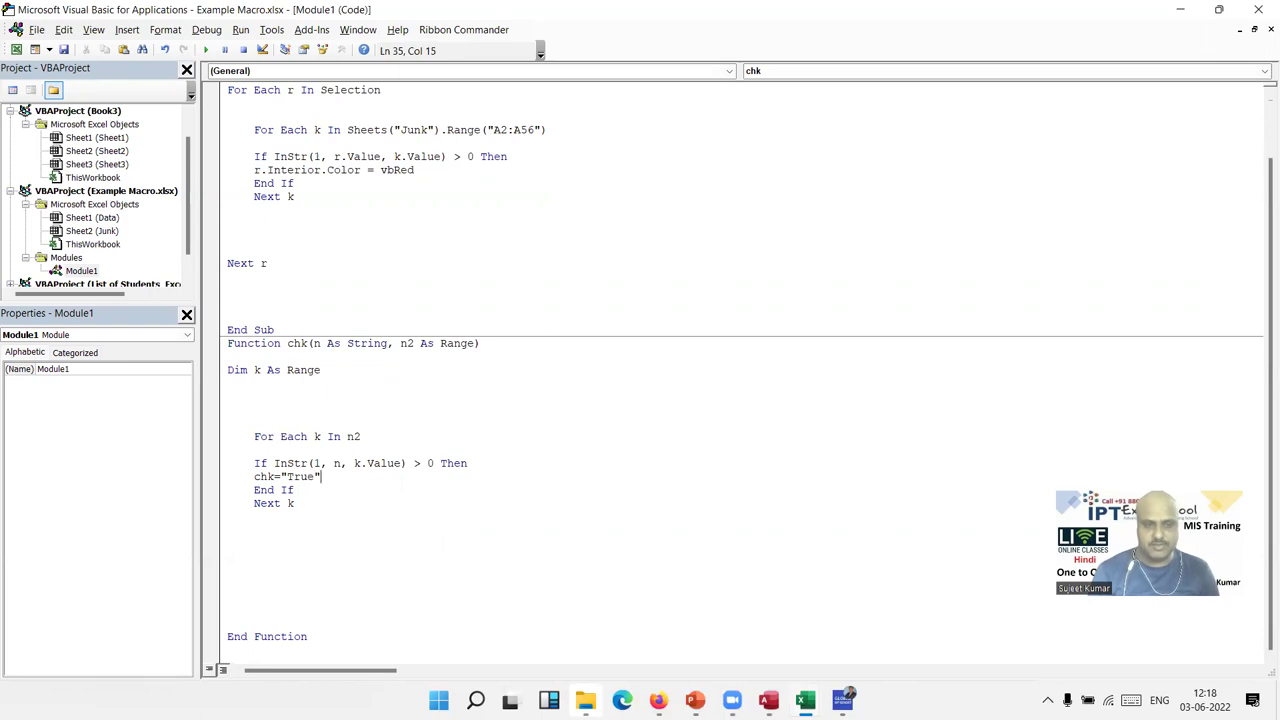
key(Down)
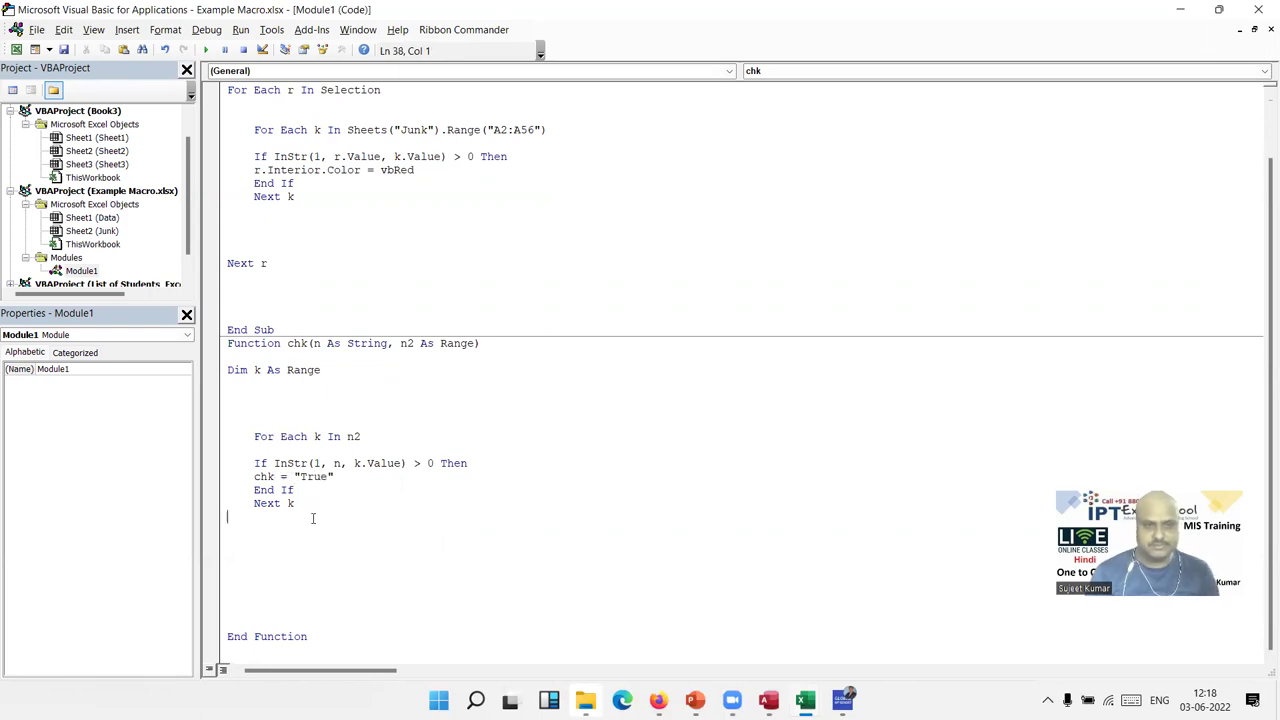
key(alt+F11)
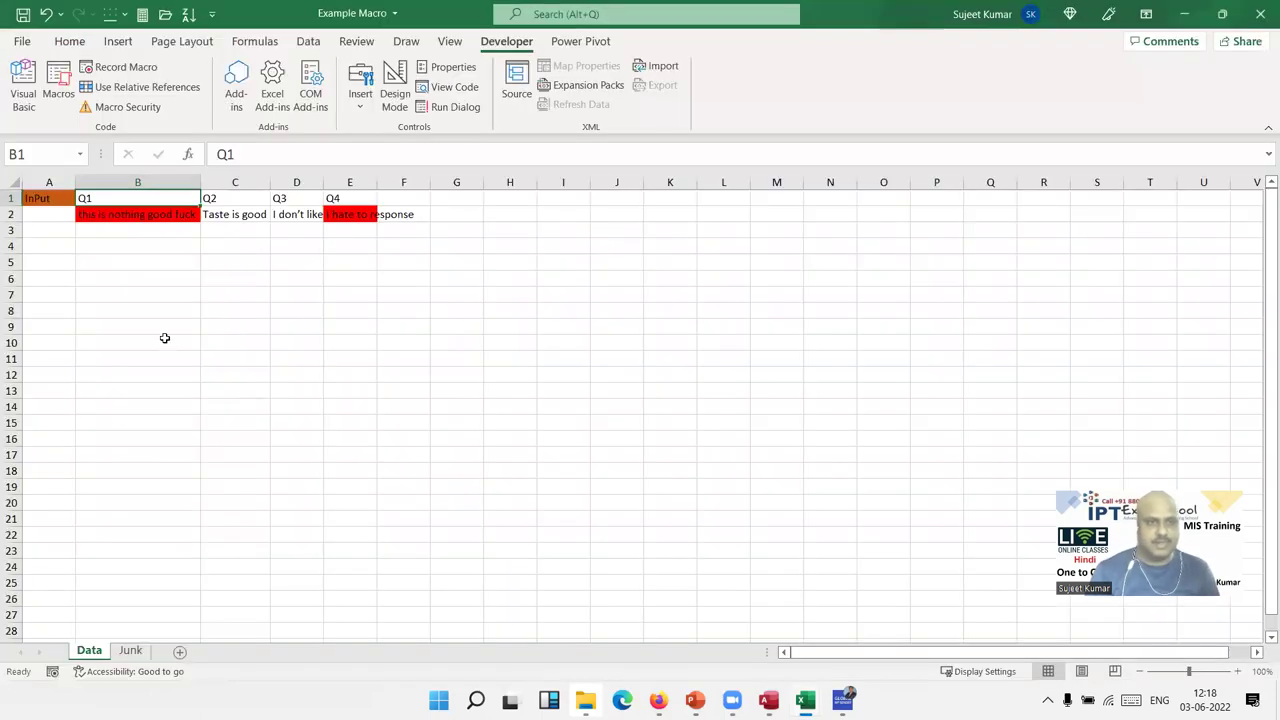
Enter =chk(B2,Junk!A2:A56) in B3, picking the word list on the Junk sheet.
click(165, 245)
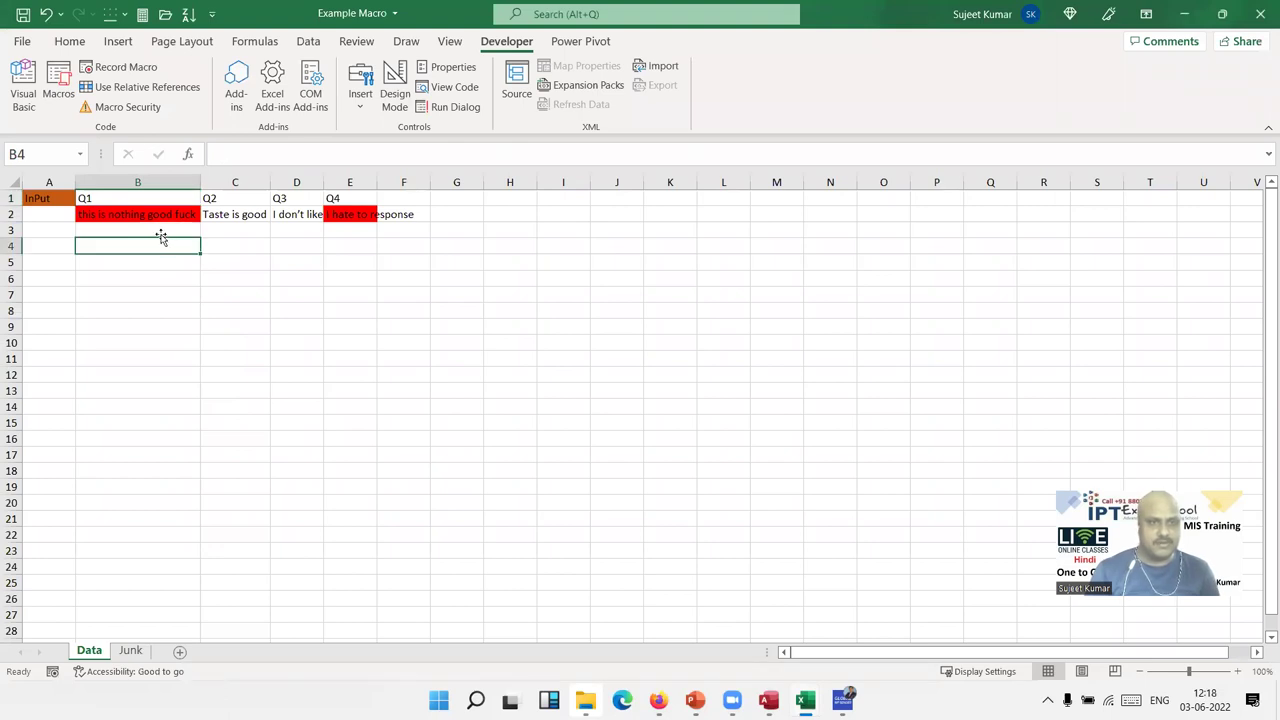
click(162, 216)
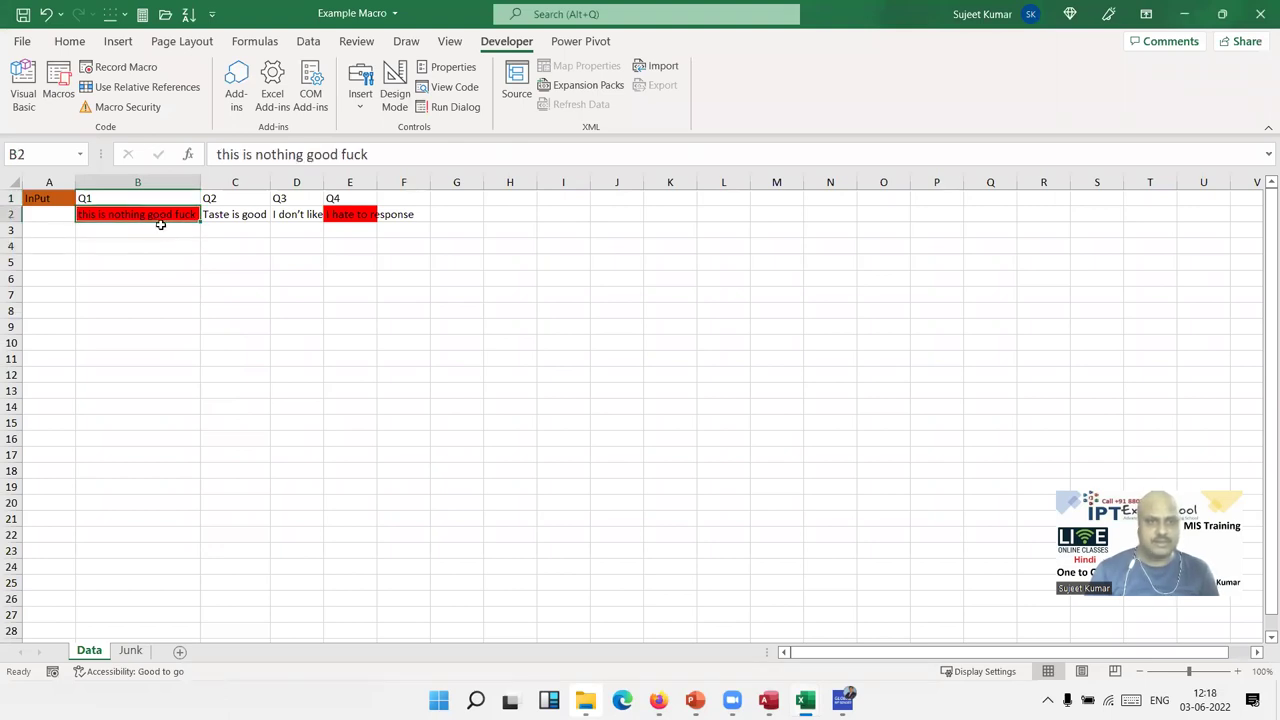
click(160, 228)
text(=)
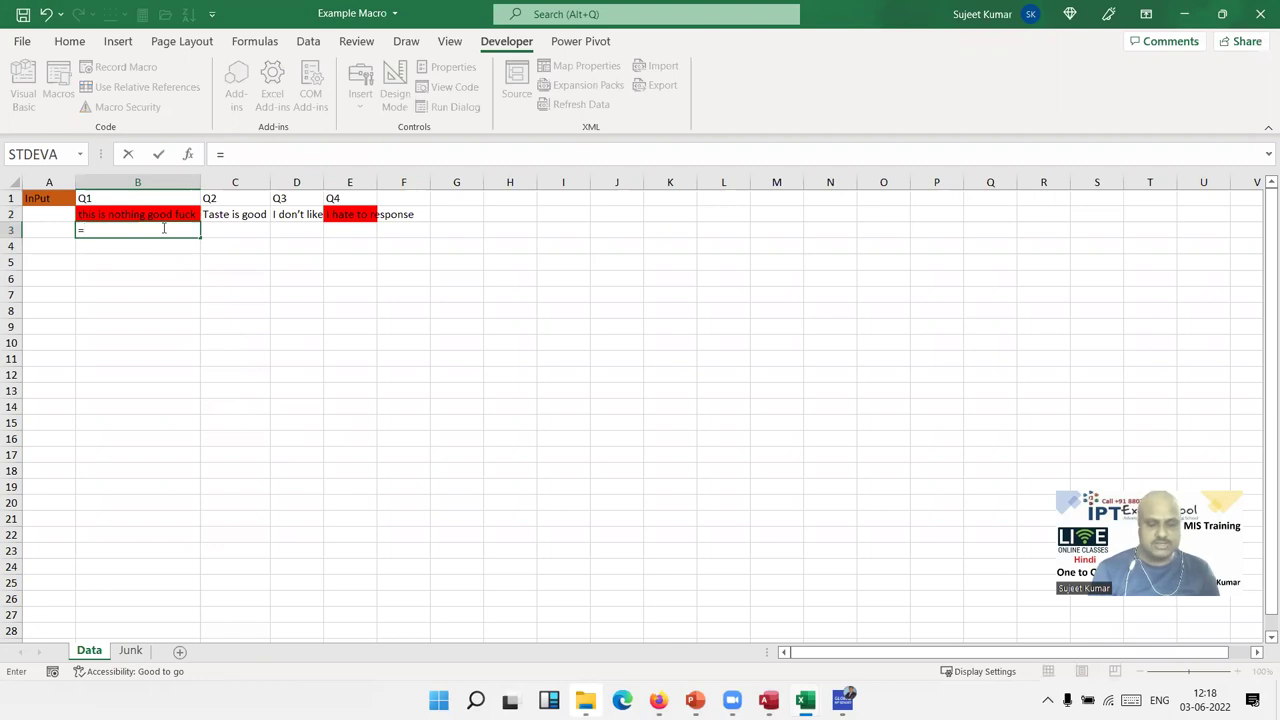
text(ch)
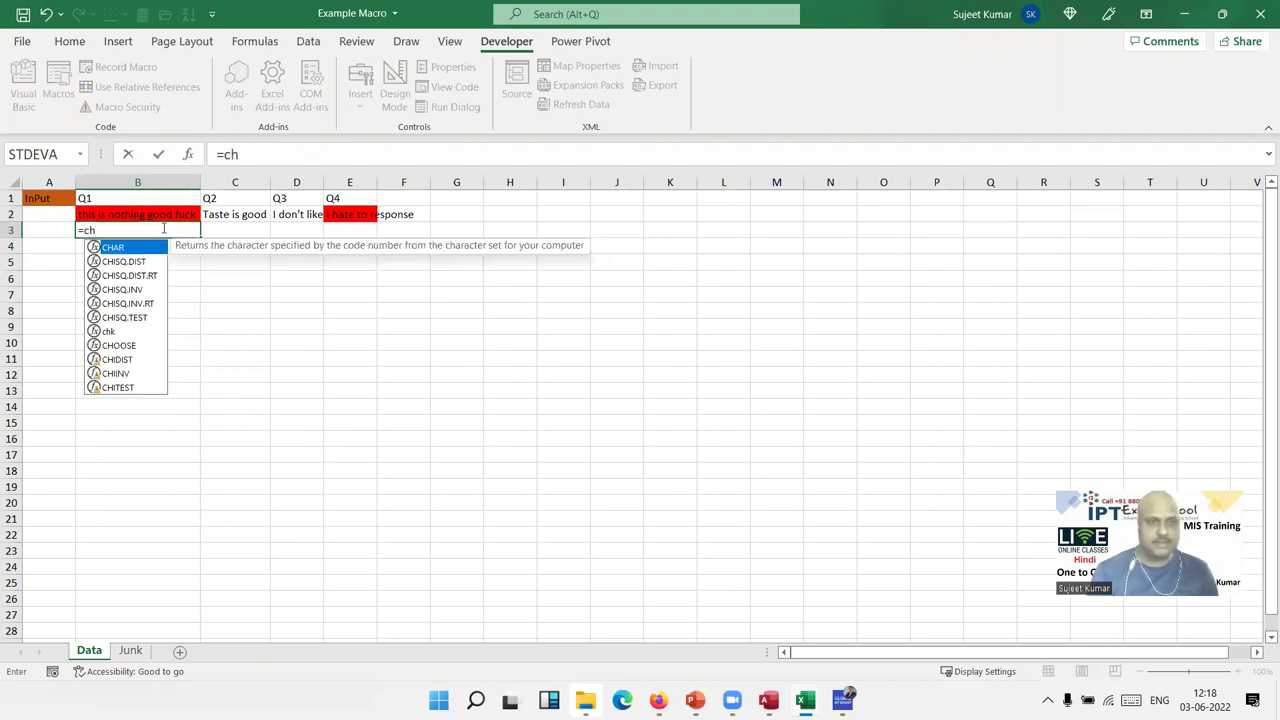
key(BackSpace)
text(hk()
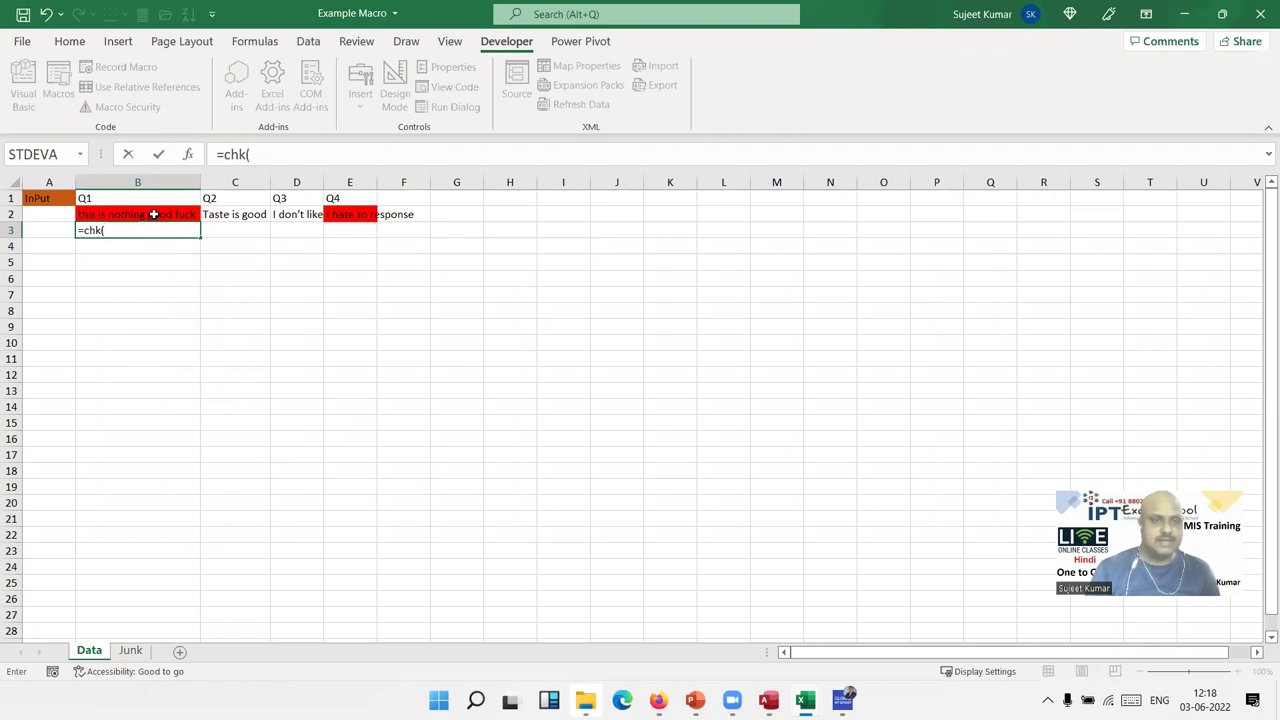
click(153, 213)
text(,)
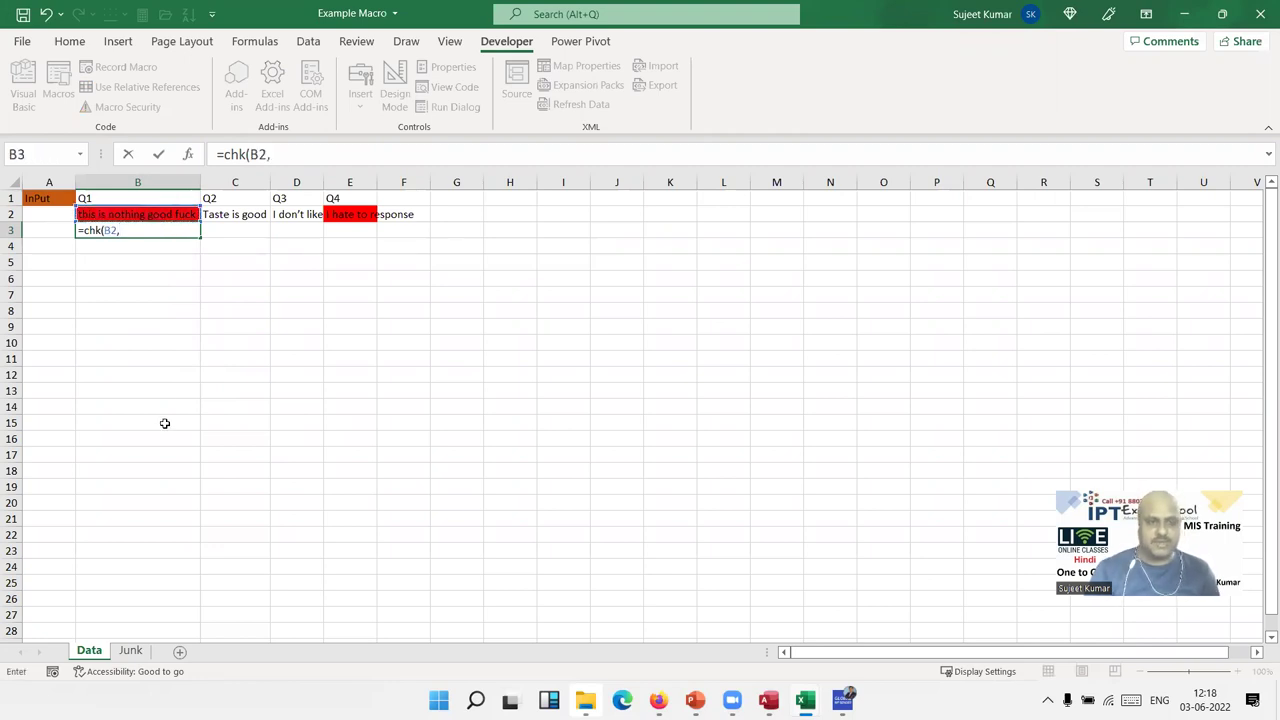
click(130, 650)
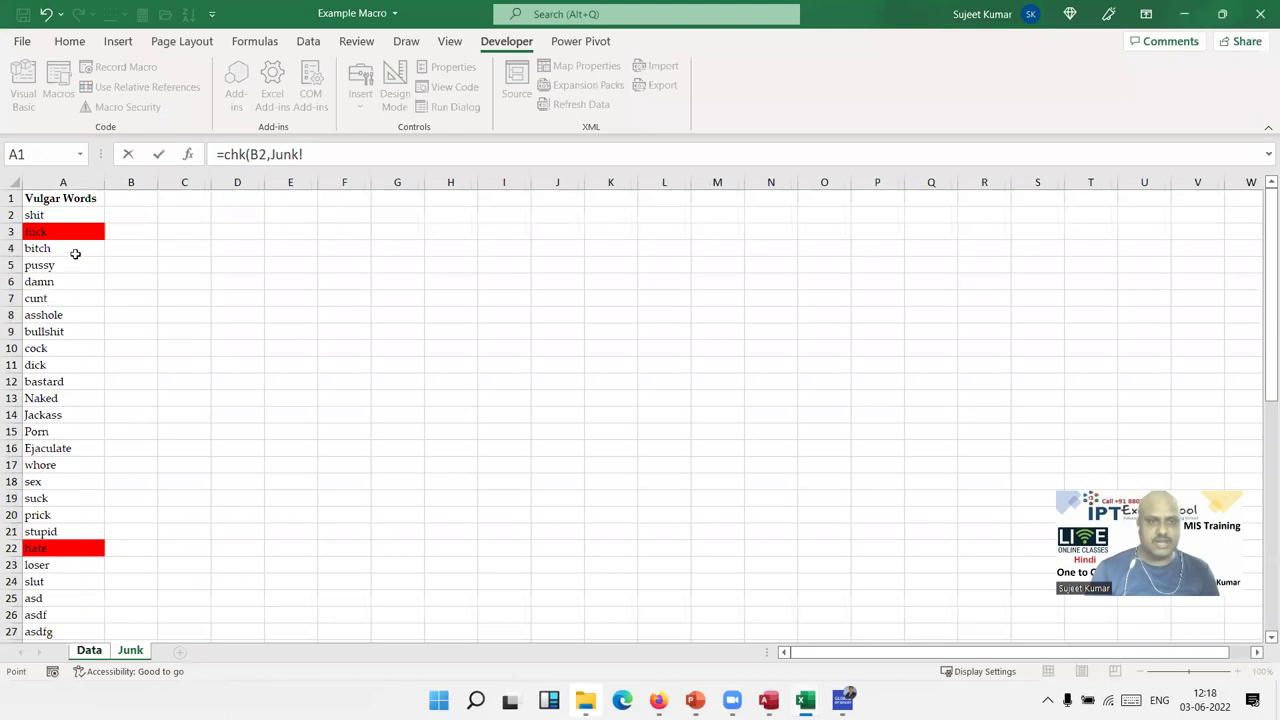
click(118, 231)
click(68, 226)
key(Up)
key(ctrl+shift+Down)
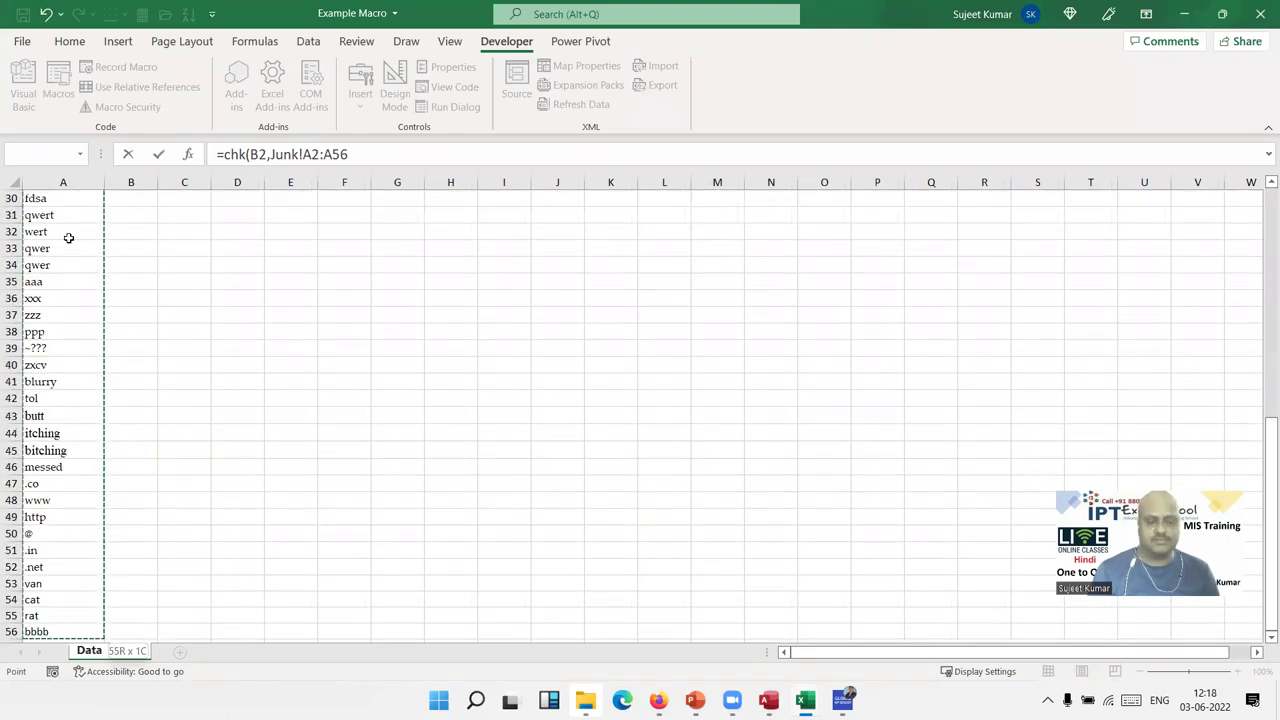
key(Return)
key(Up)
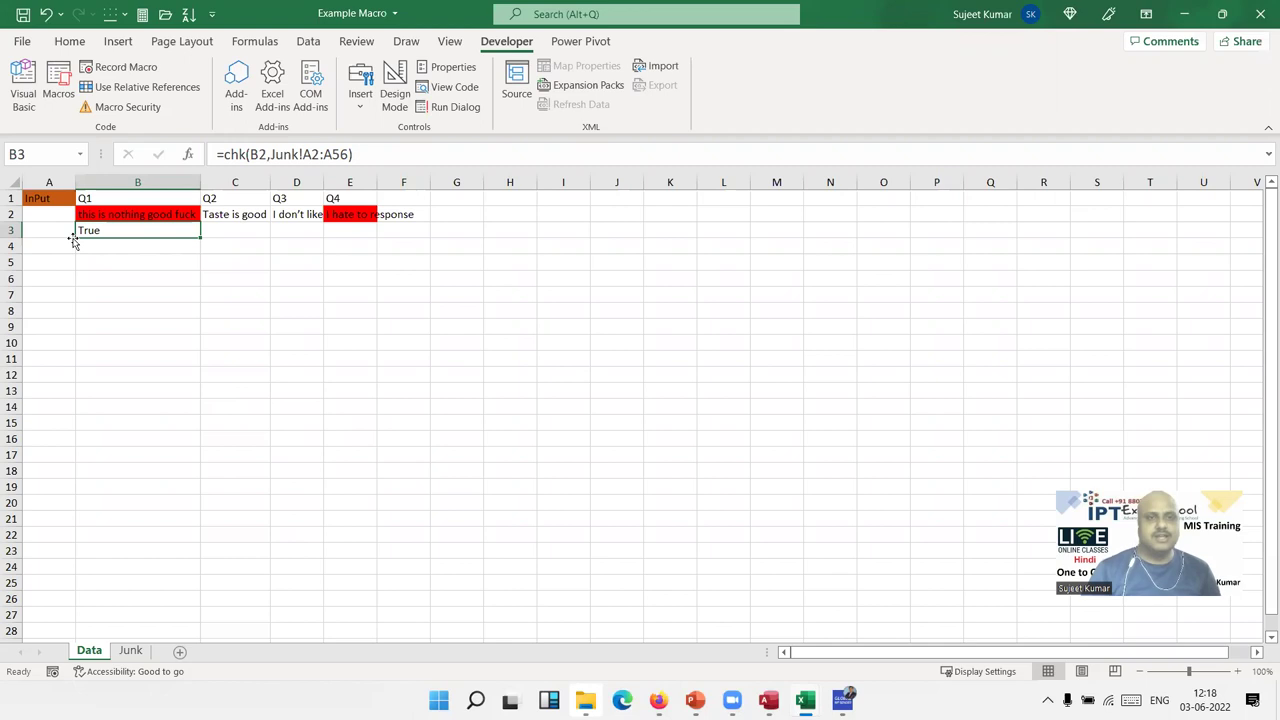
Make the range Junk!$A$2:$A$56 absolute with F4 and fill the formula across to E3.
drag(200, 237, 212, 232)
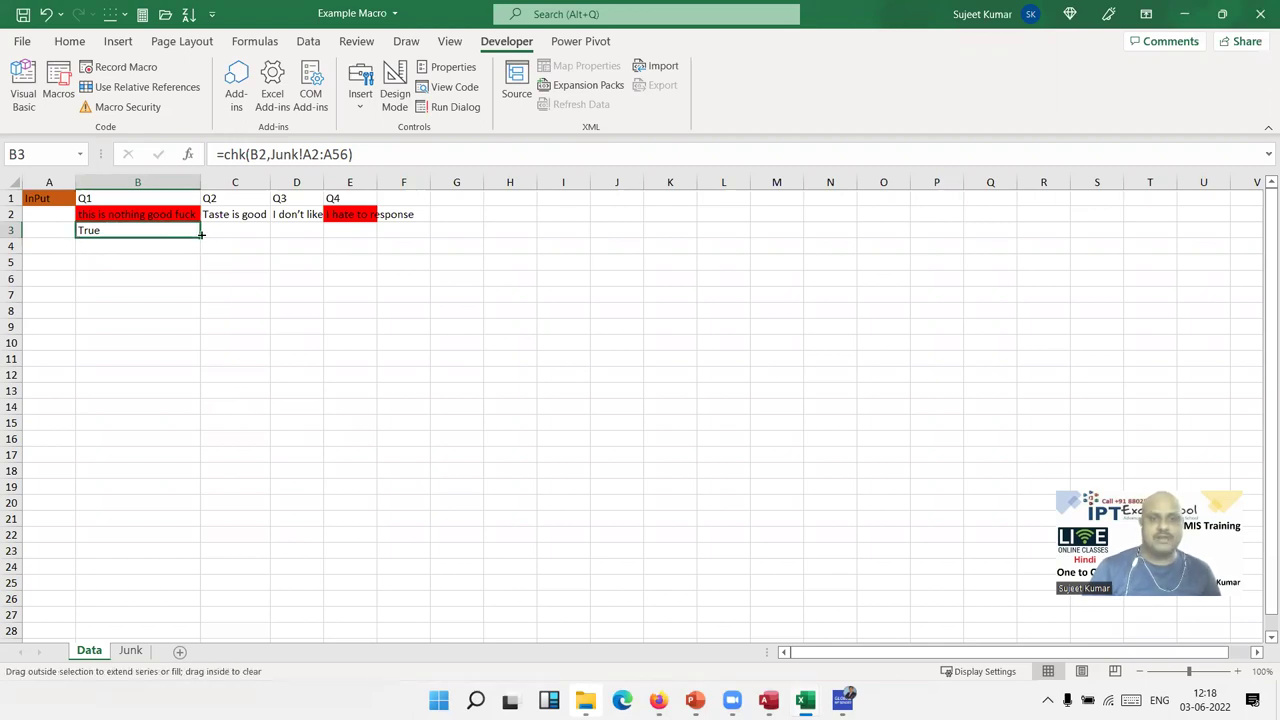
click(304, 154)
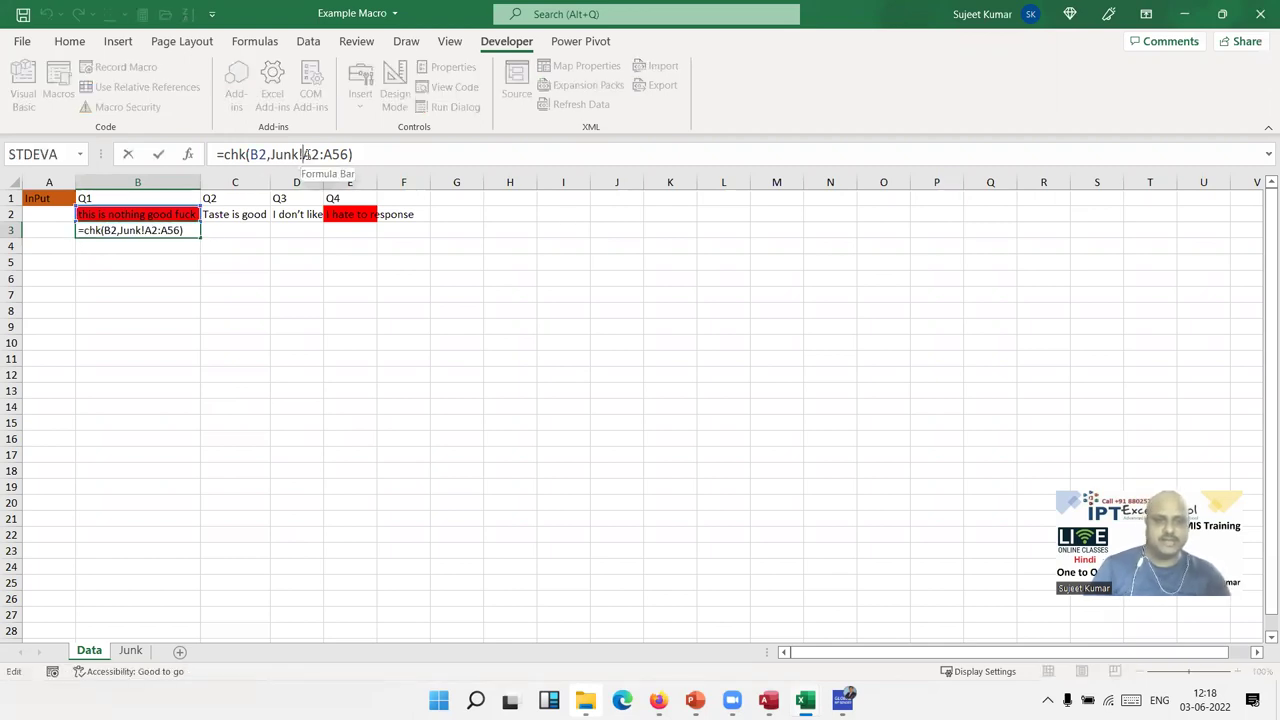
key(F4)
click(352, 150)
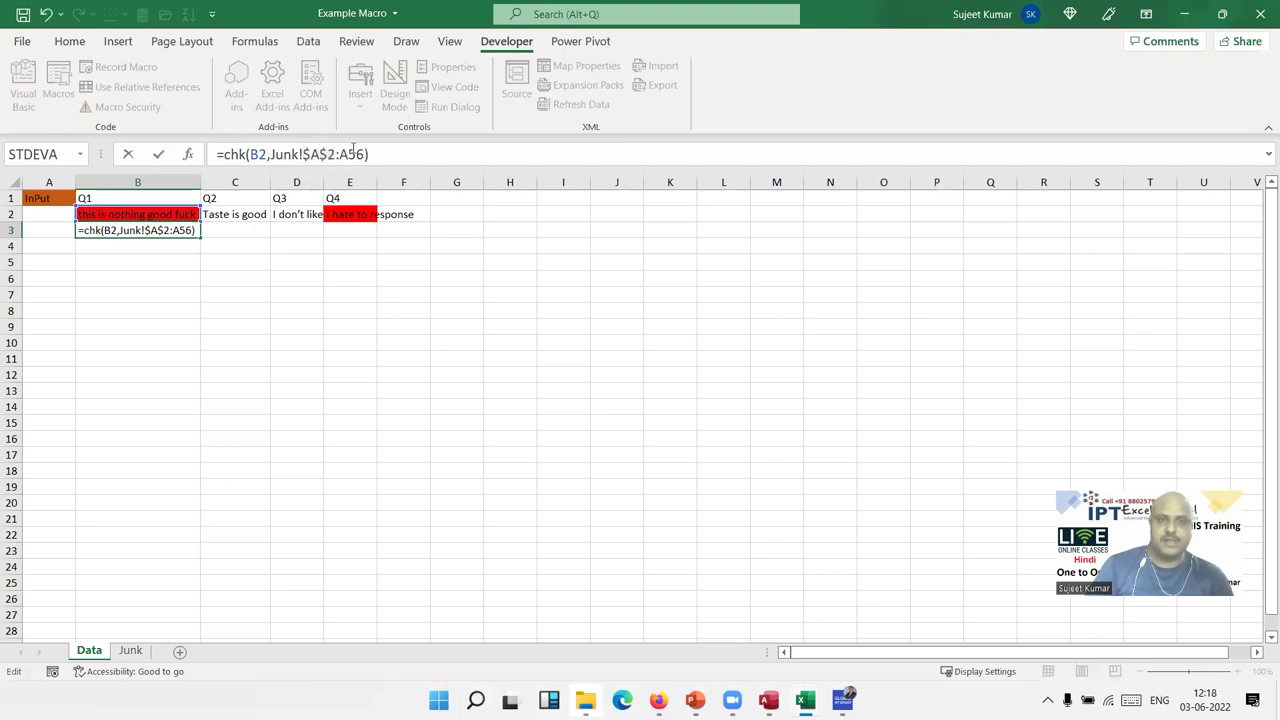
key(F4)
key(Return)
click(178, 214)
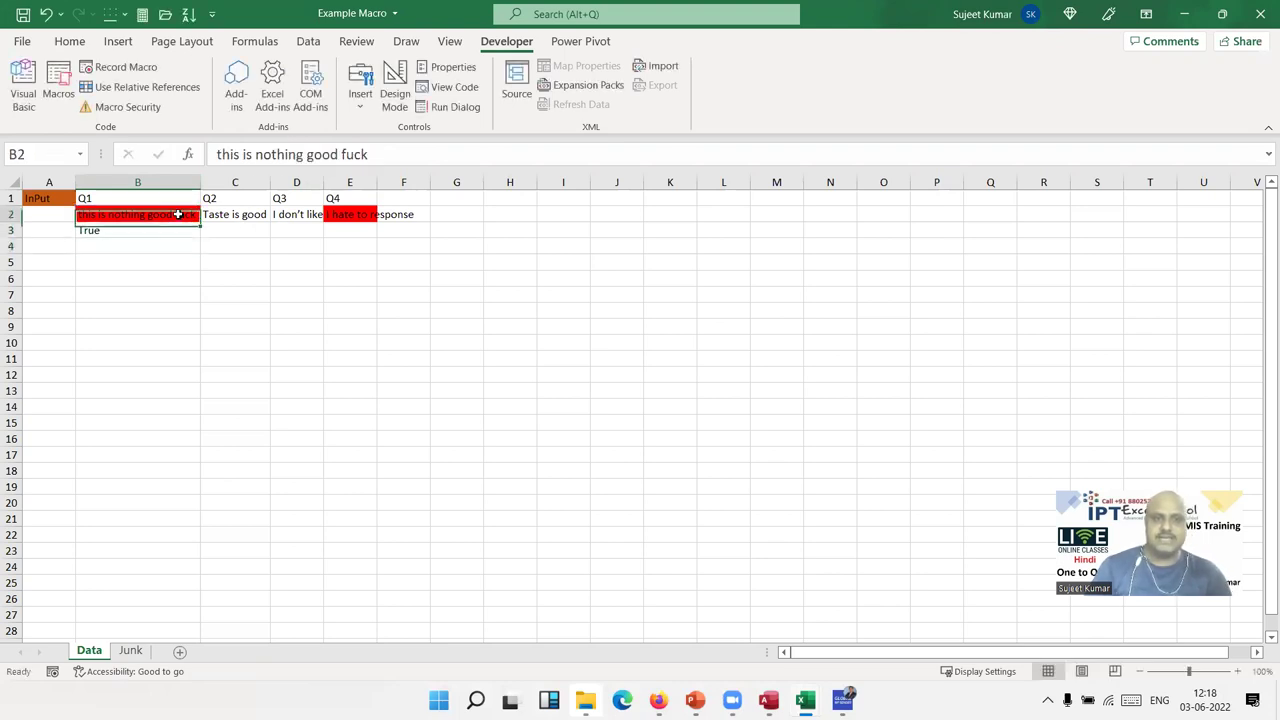
click(188, 231)
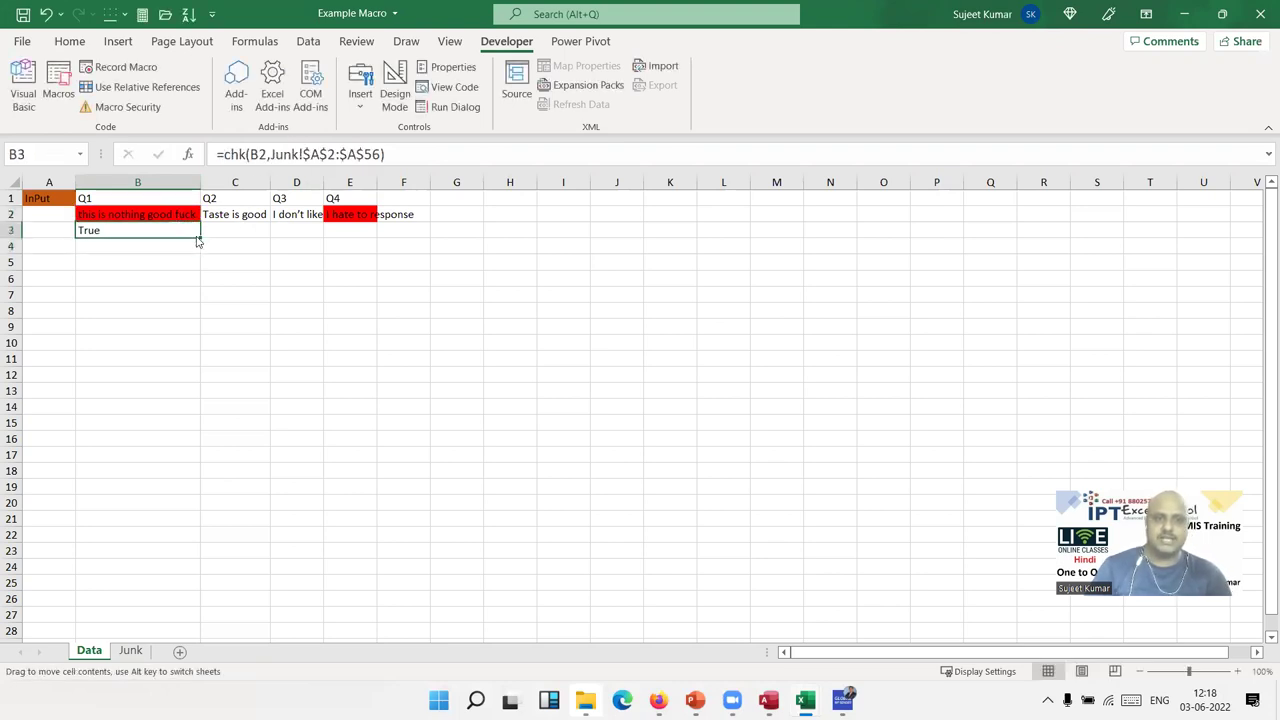
drag(198, 241, 337, 247)
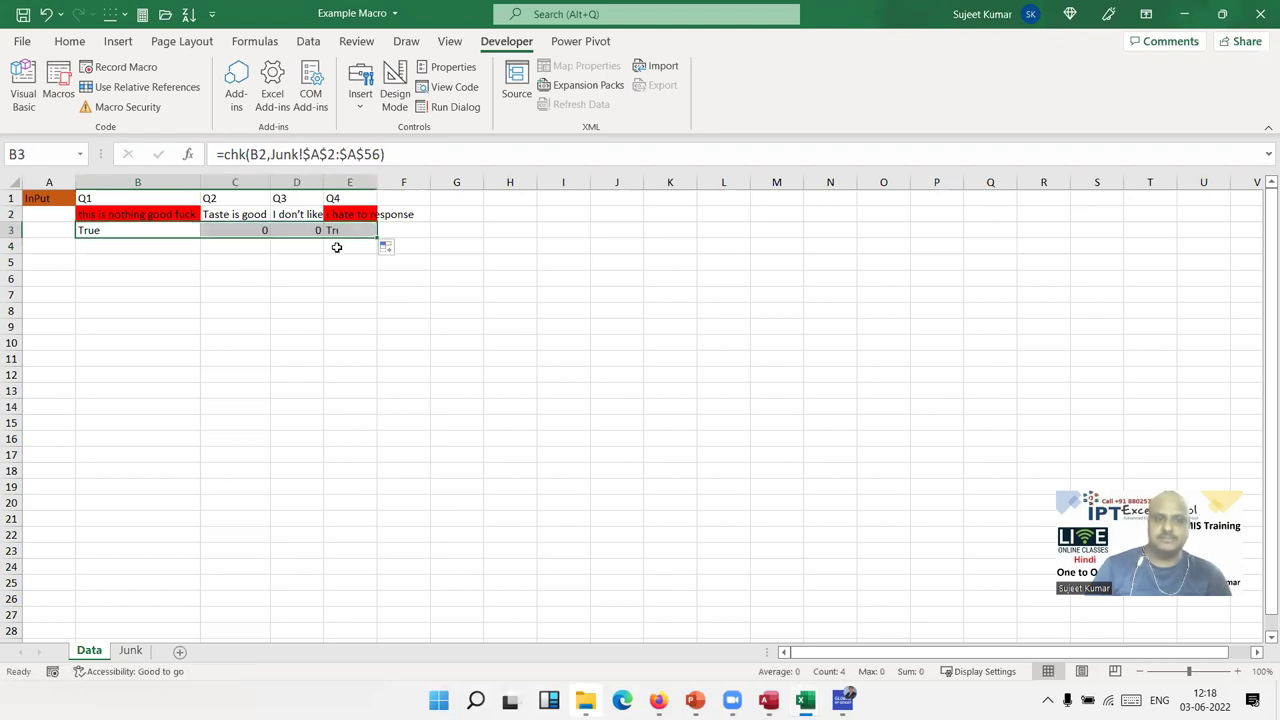
click(274, 285)
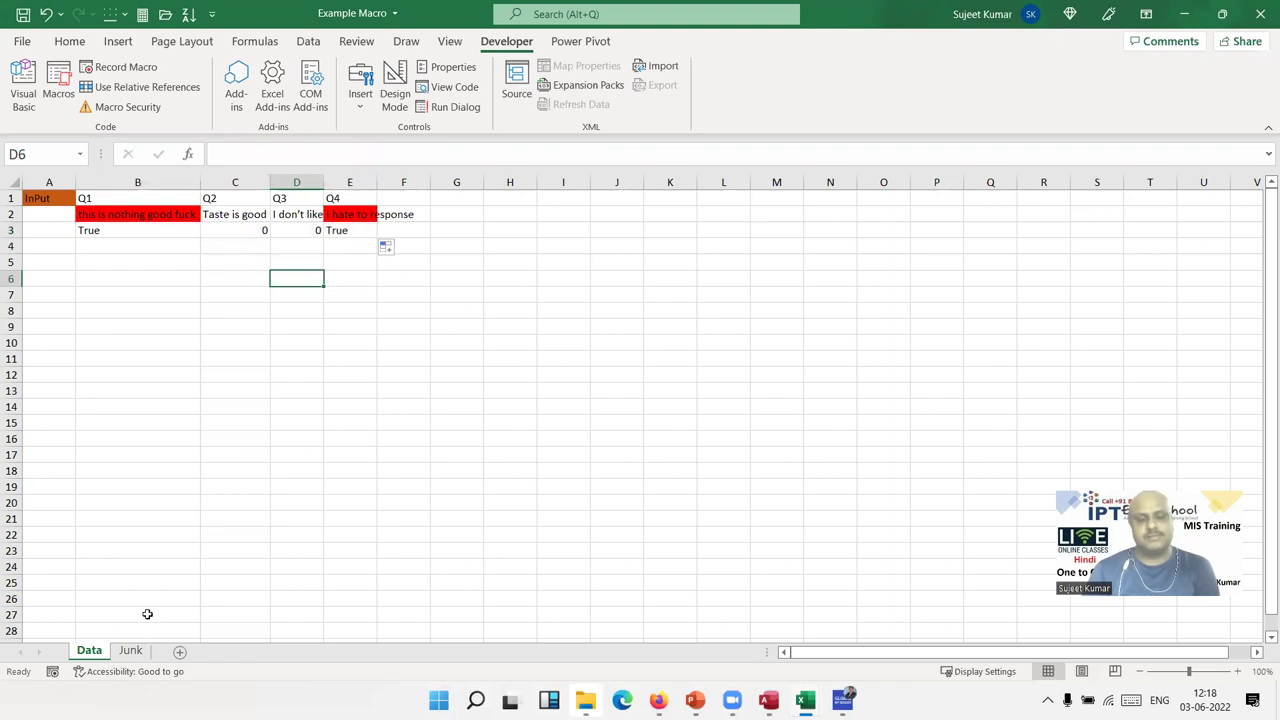
Switch back to the Book3 workbook from the taskbar.
mouse_move(585, 700)
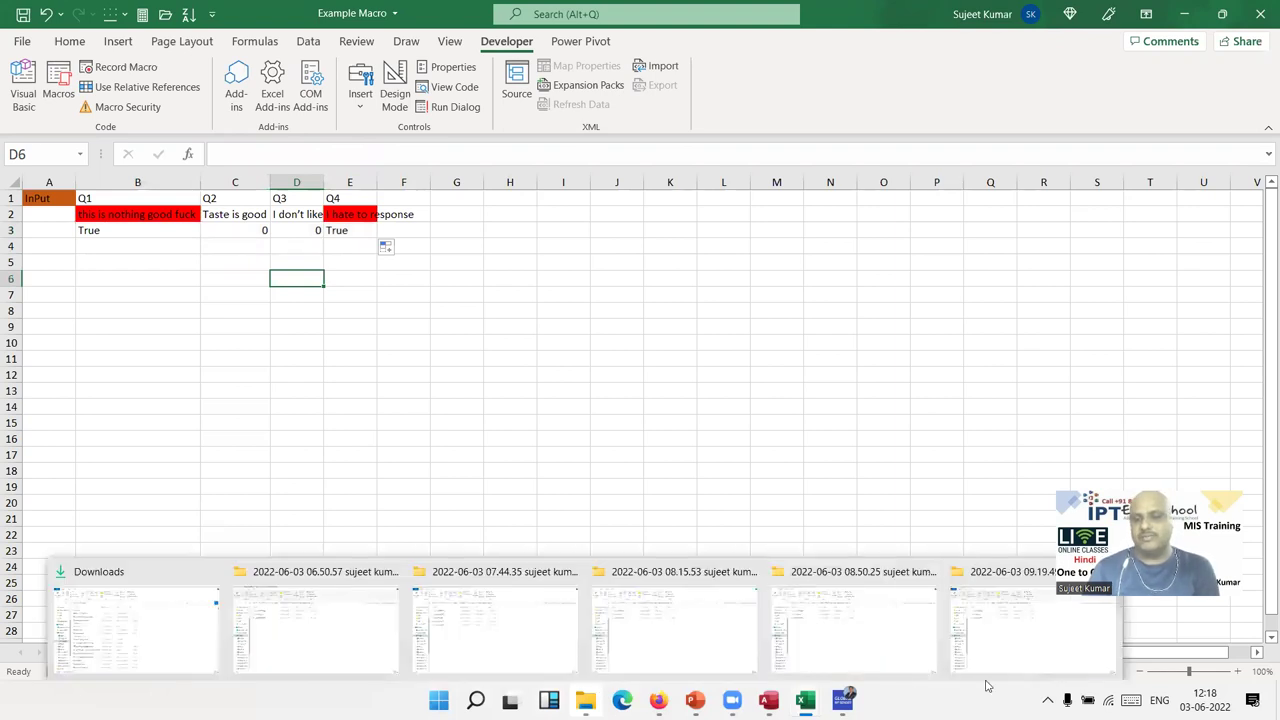
click(1035, 639)
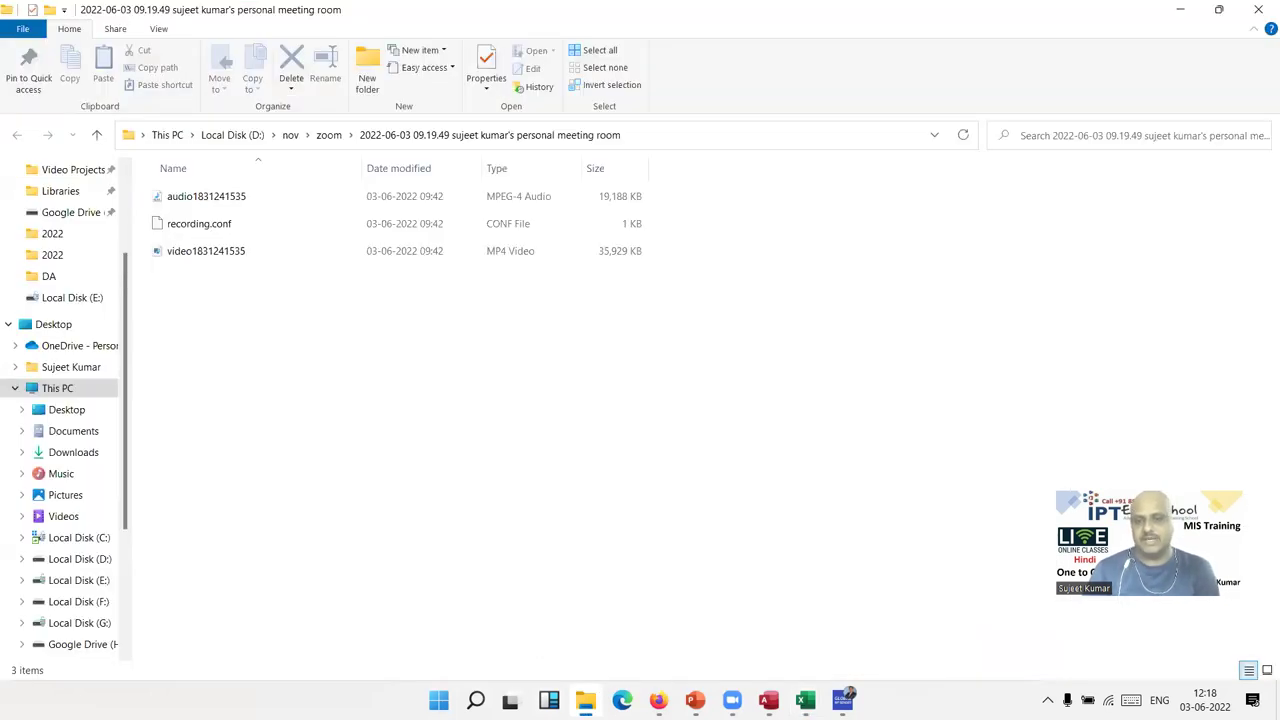
mouse_move(805, 700)
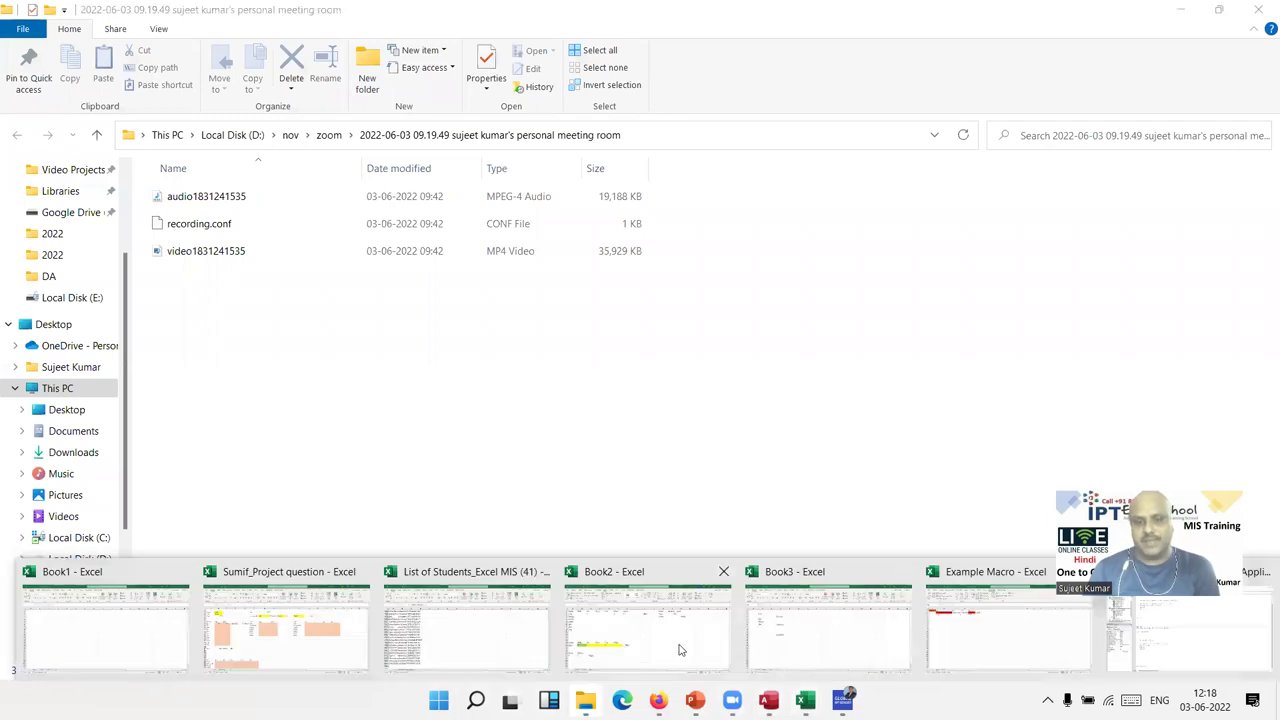
click(836, 650)
Select J7, then open and cancel the Insert Function dialog.
click(283, 388)
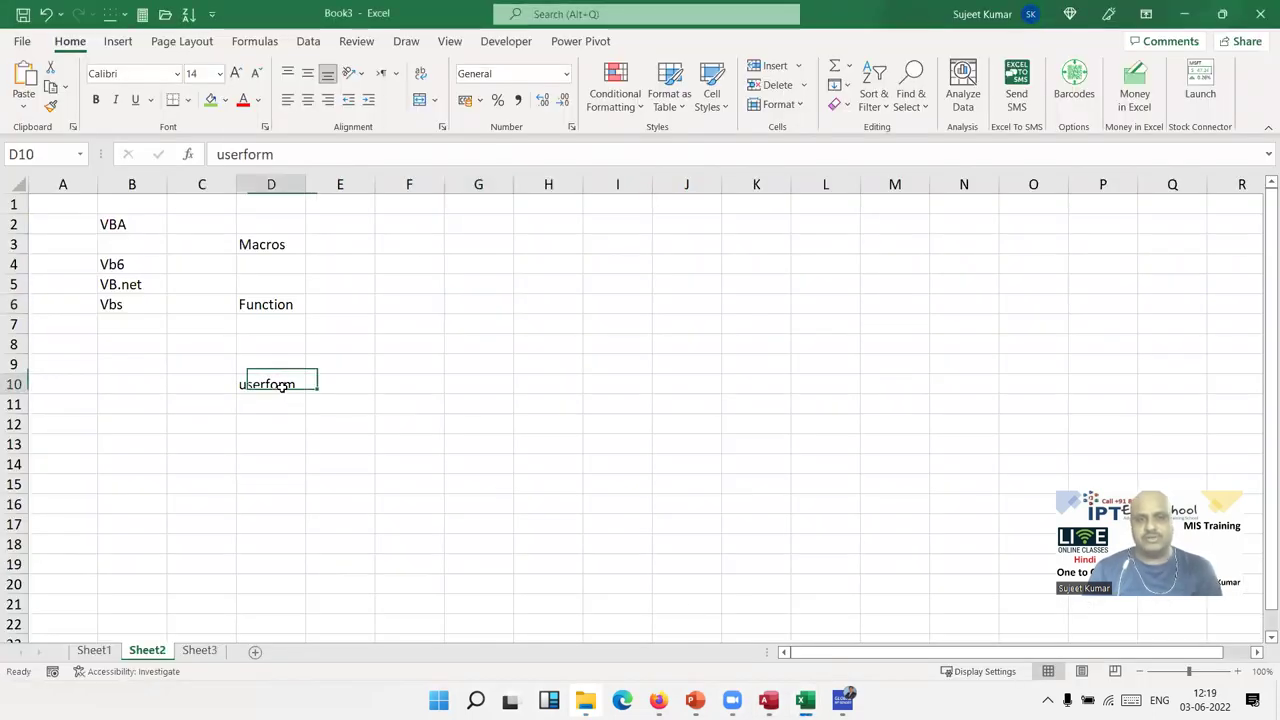
click(658, 326)
click(188, 155)
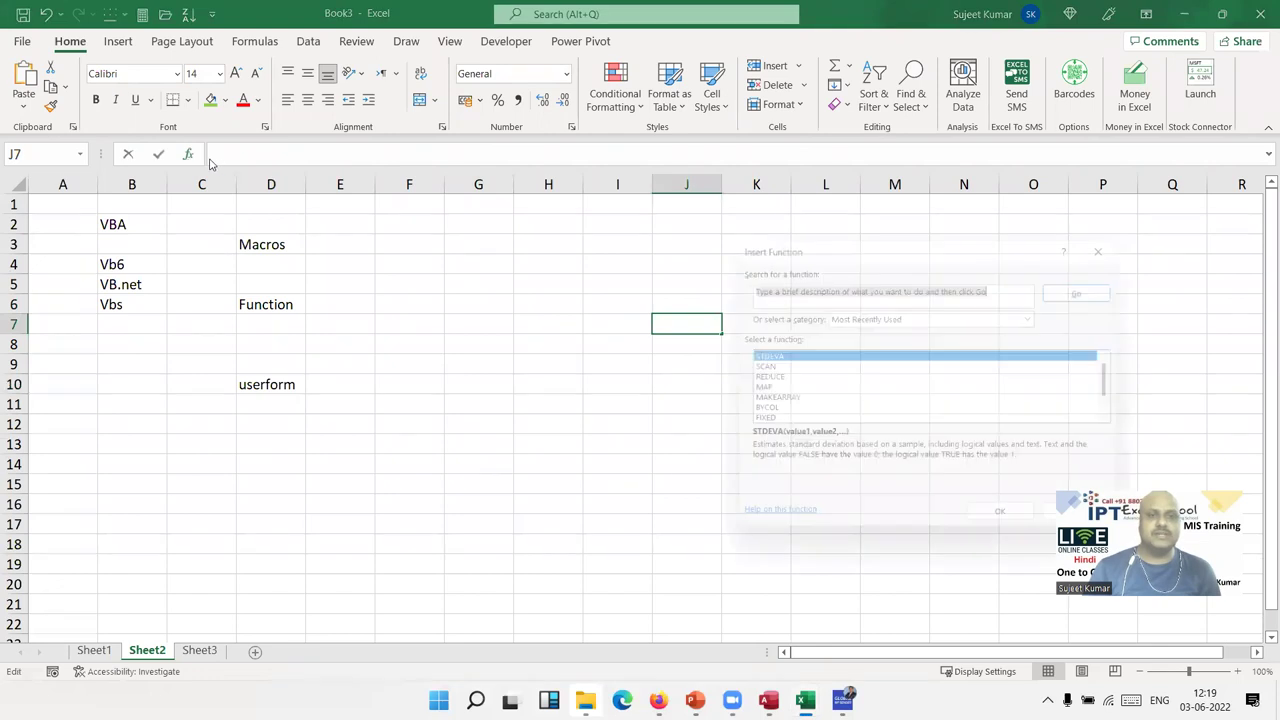
drag(790, 245, 410, 210)
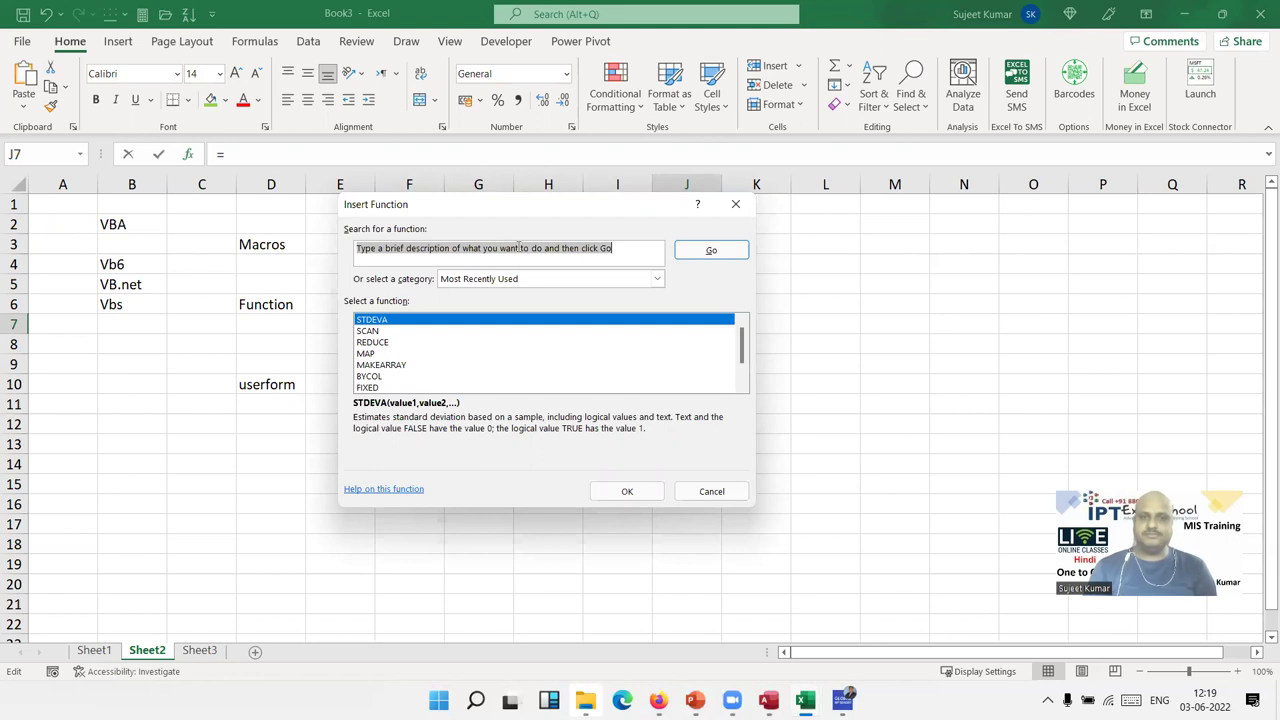
drag(505, 207, 489, 219)
key(Escape)
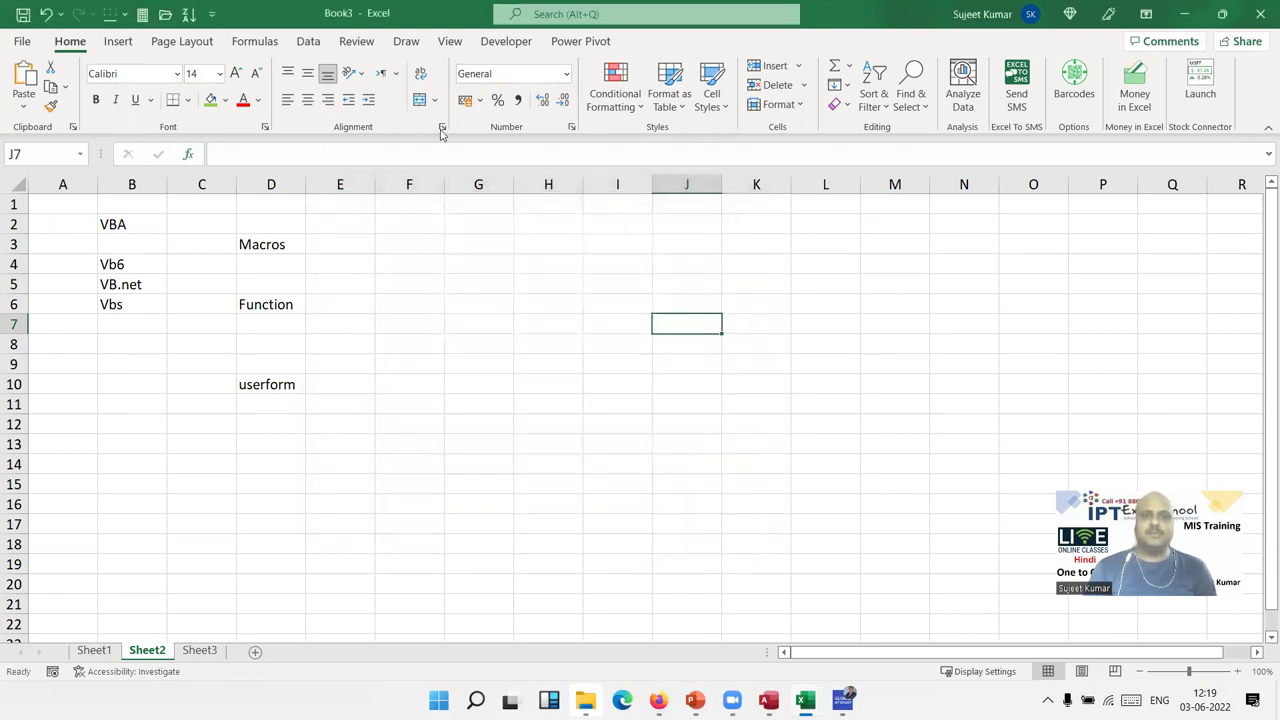
Open and cancel the Format Cells alignment dialog, then select E10.
click(441, 128)
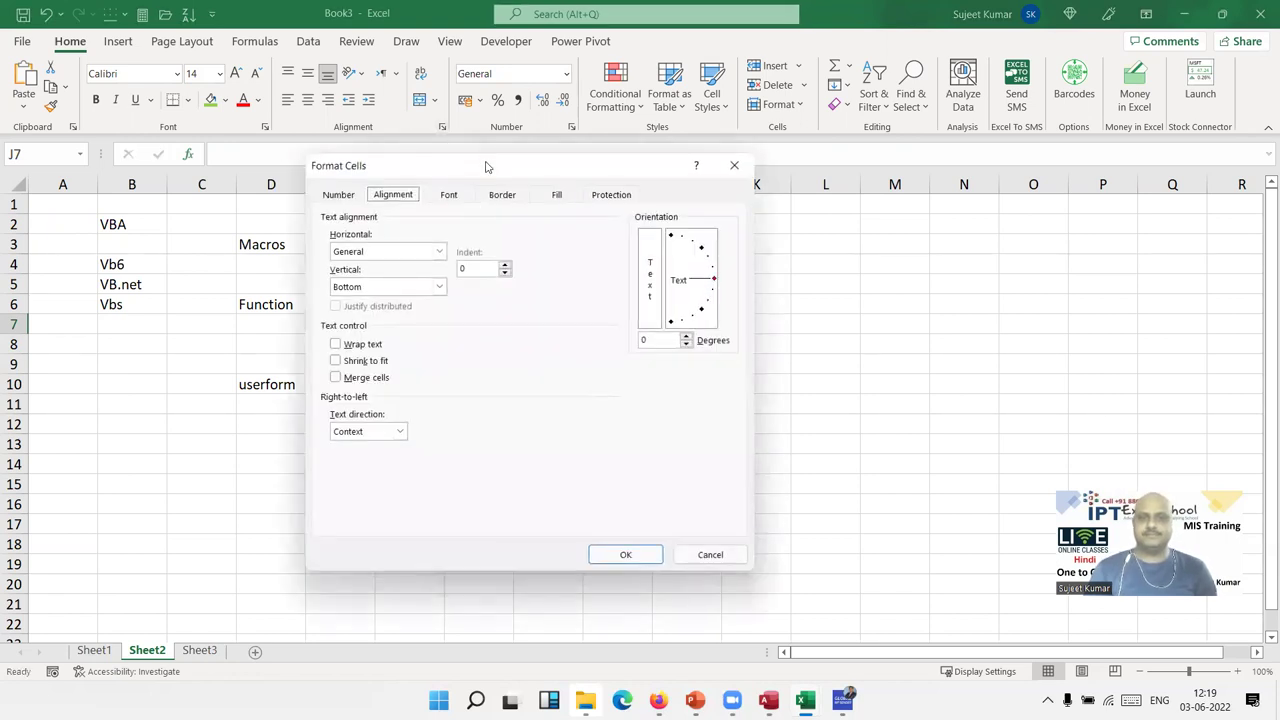
drag(487, 166, 526, 203)
key(Escape)
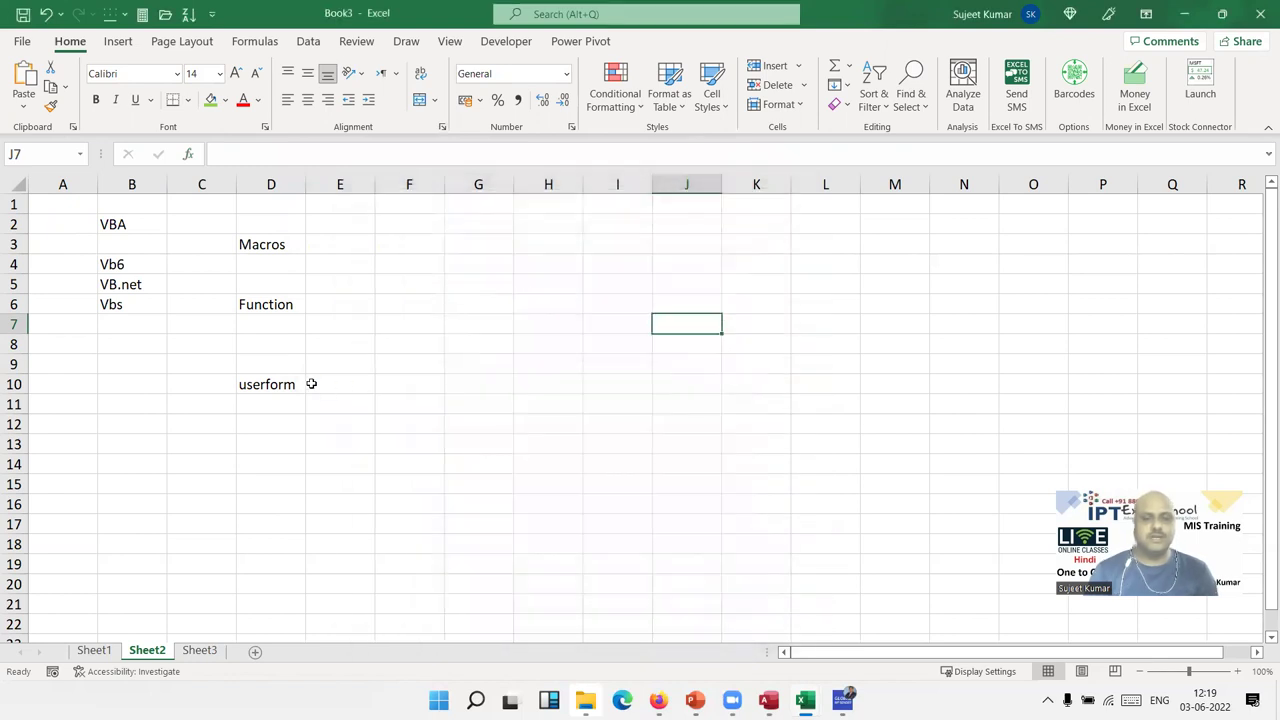
click(310, 384)
Enter '45 to 55h' in G3 and '2 1/2 Month' in H3.
click(486, 260)
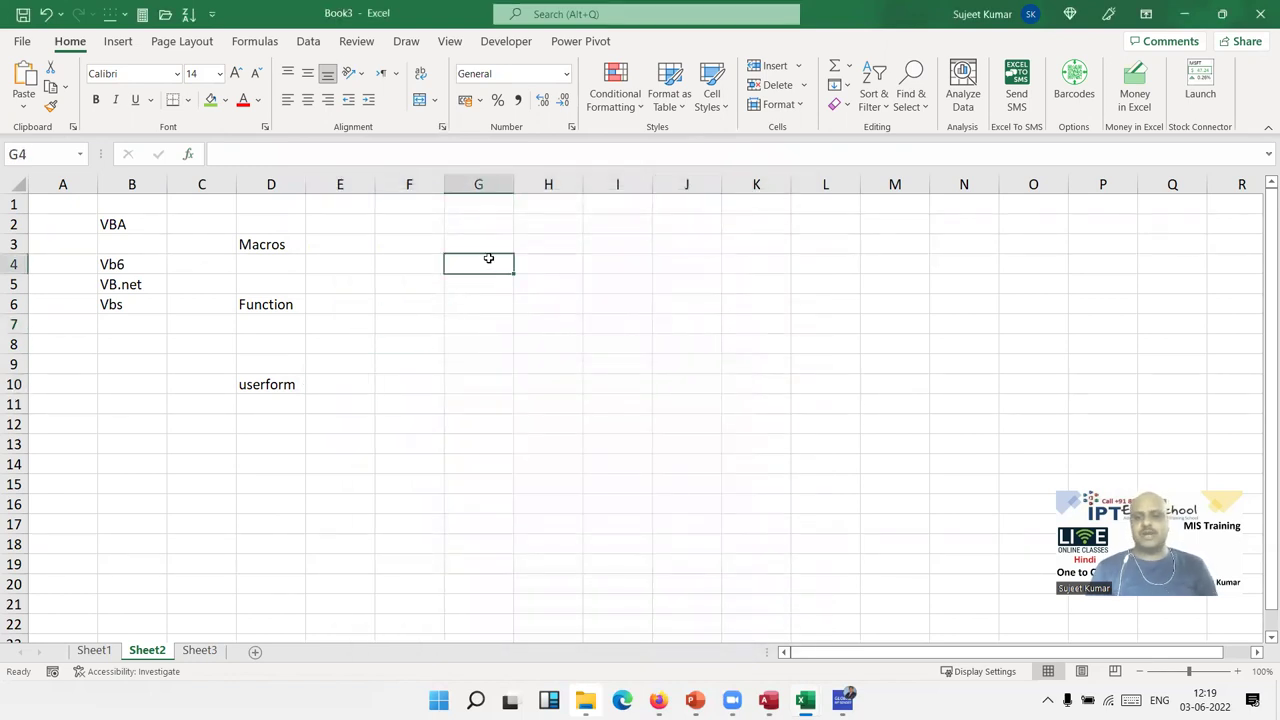
key(Up)
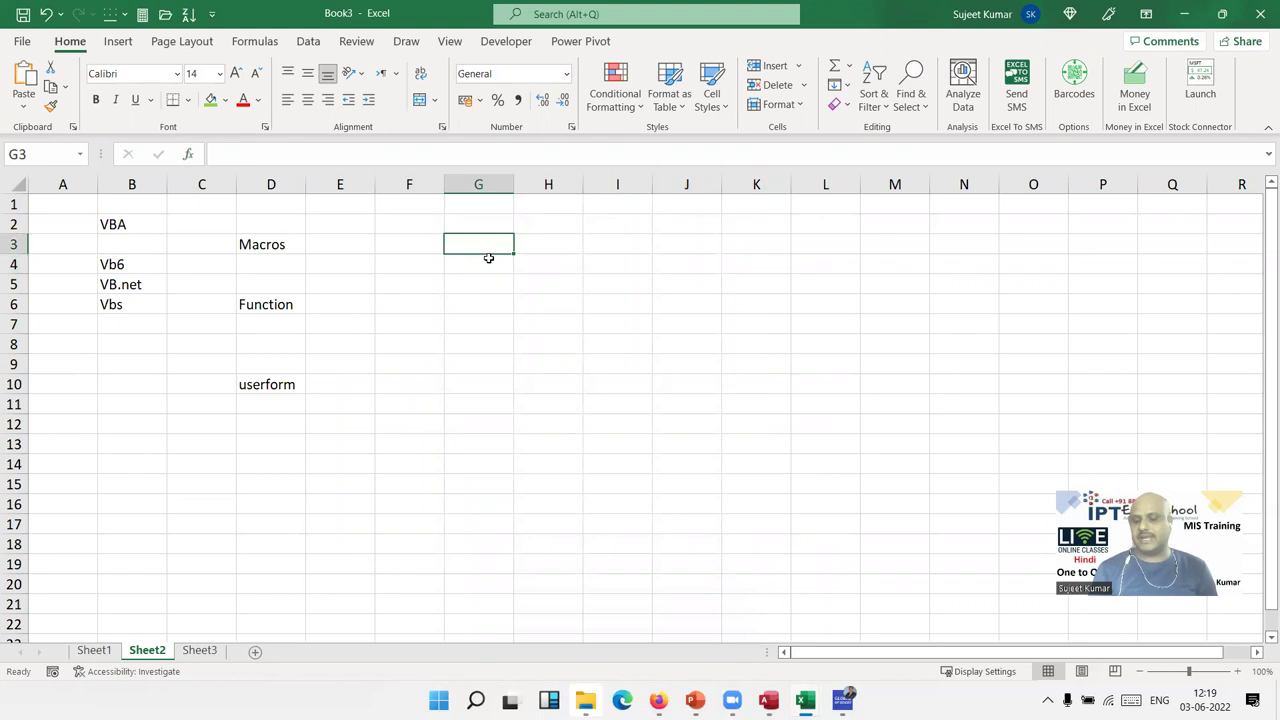
text(45 to)
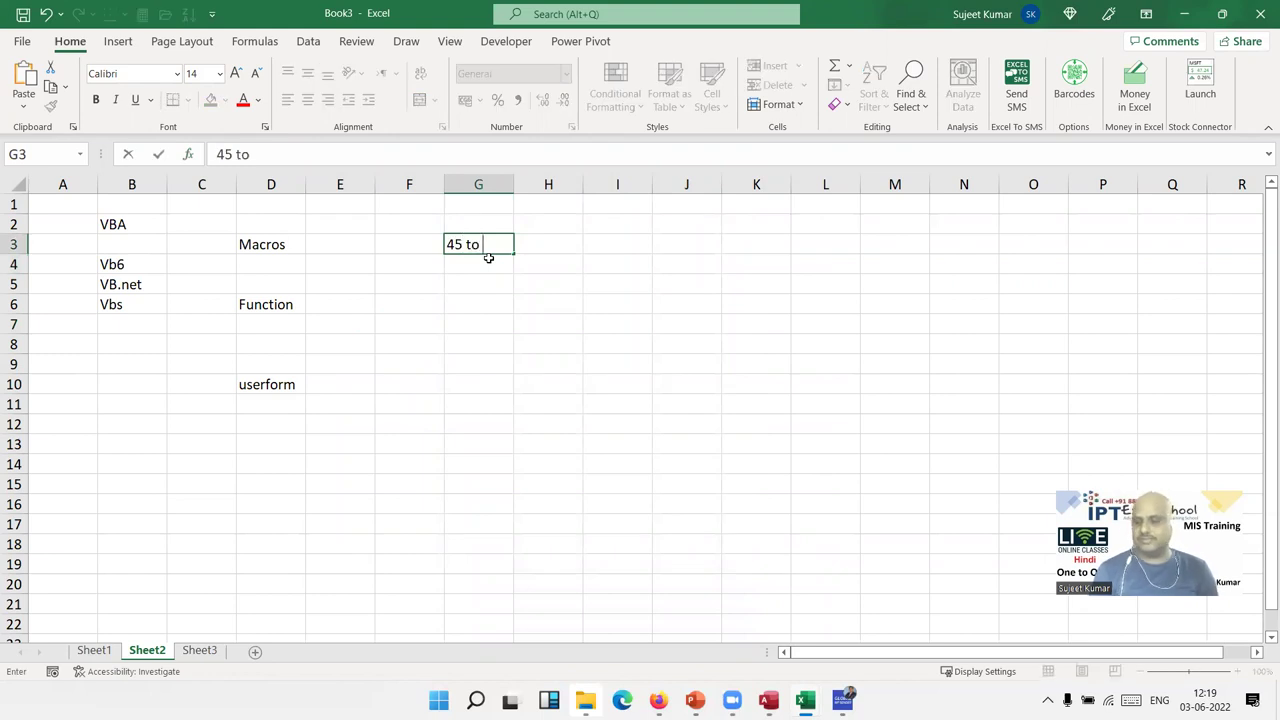
text( 55)
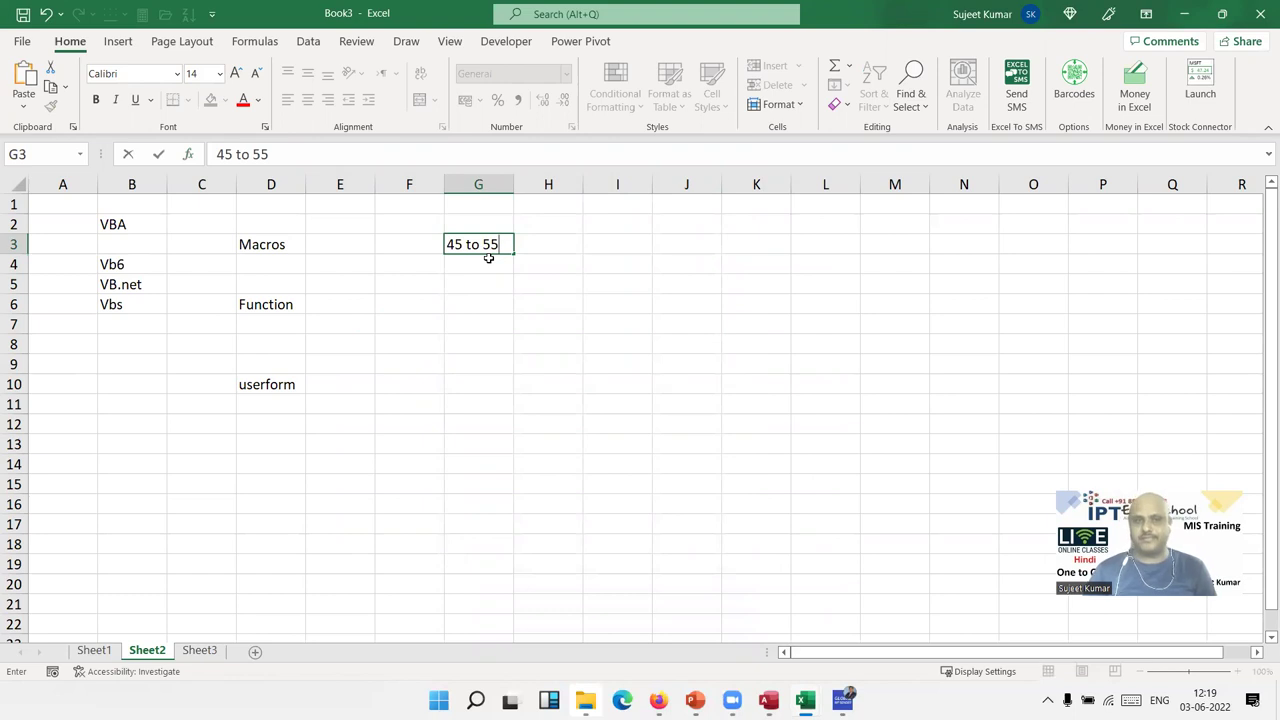
text(h)
key(Return)
key(Up)
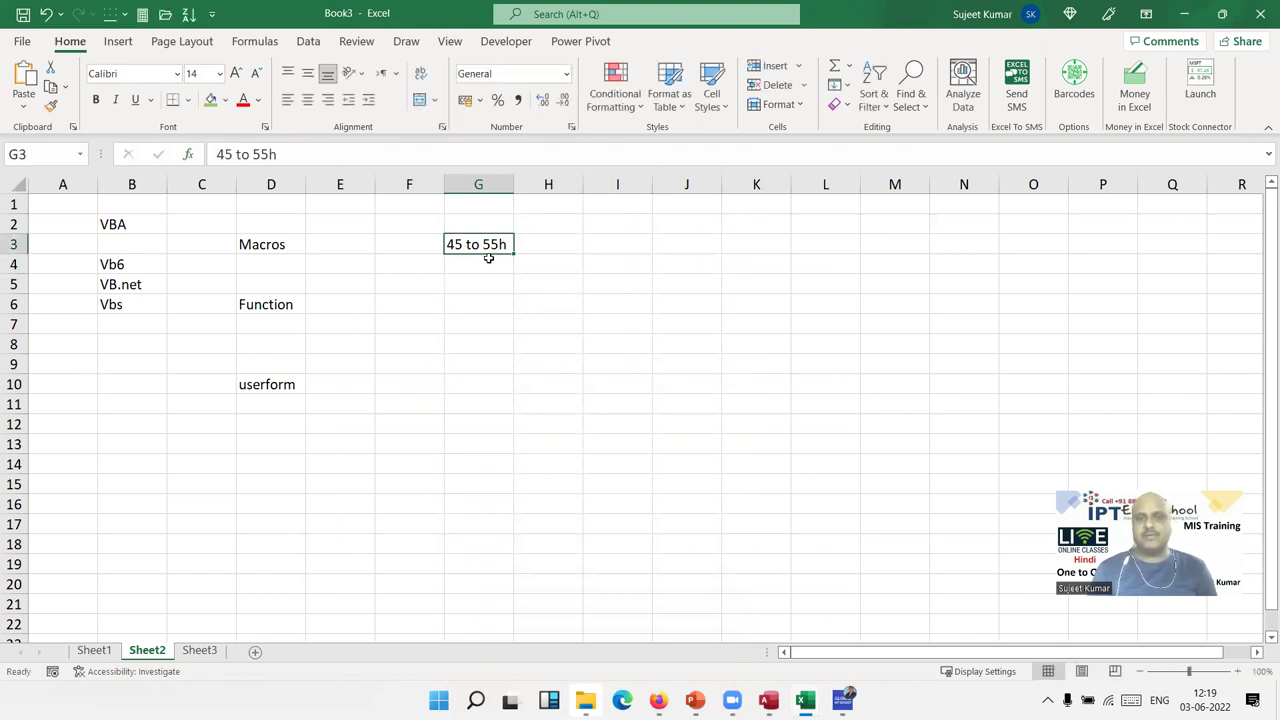
key(Right)
text(2.30)
key(BackSpace)
key(BackSpace)
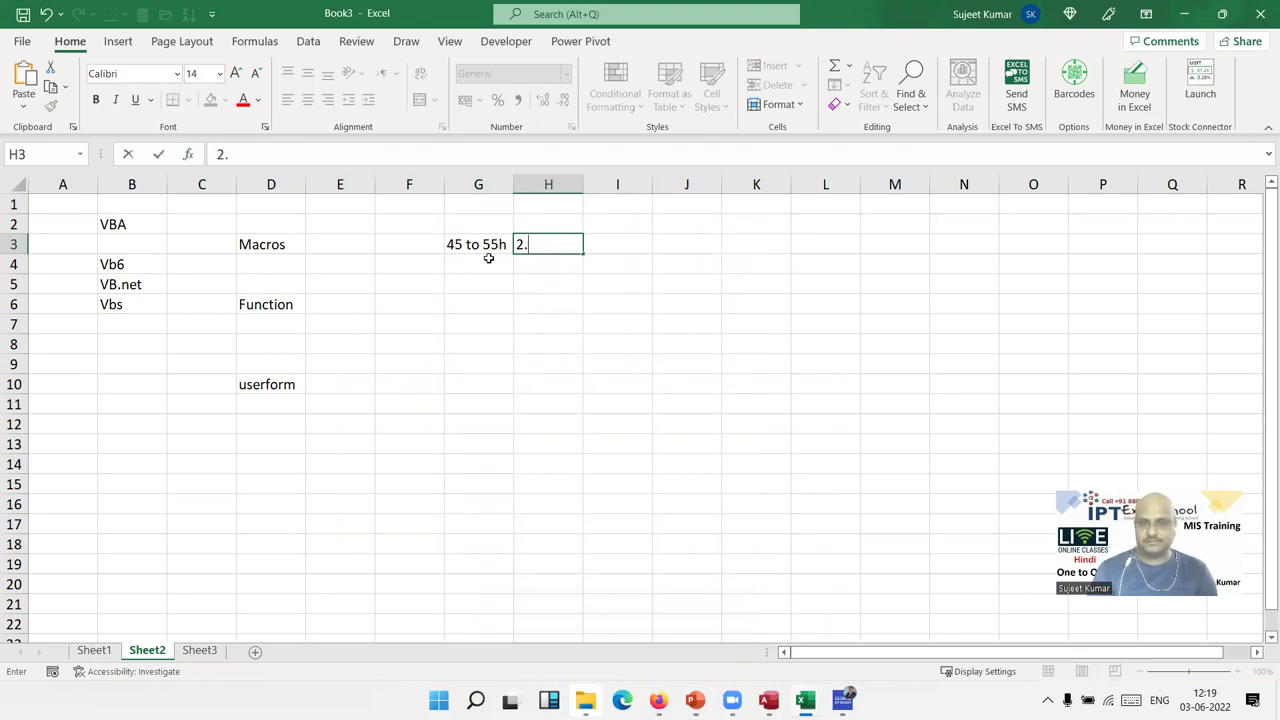
text(1/2 Month)
key(Return)
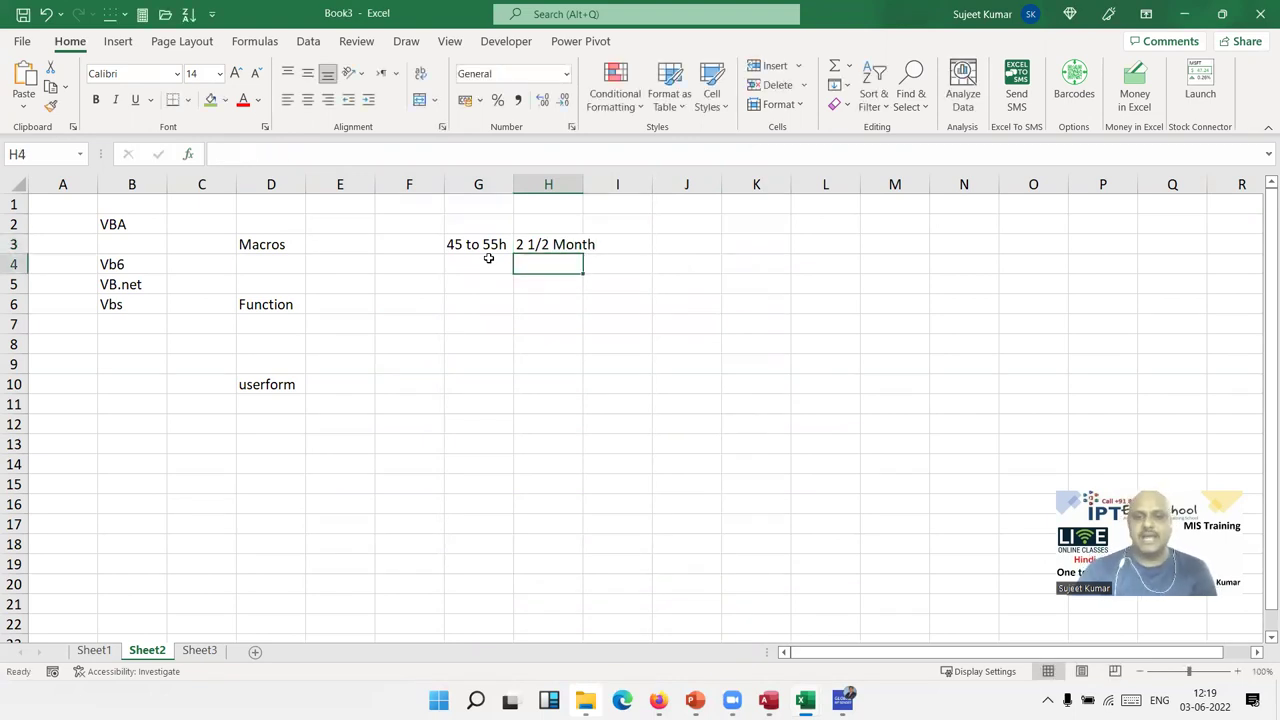
Enter 'Mon Fri' in H4 and '45mt' in I4.
text(Mon Fri)
key(Return)
key(Up)
key(Right)
text(45mt)
key(Return)
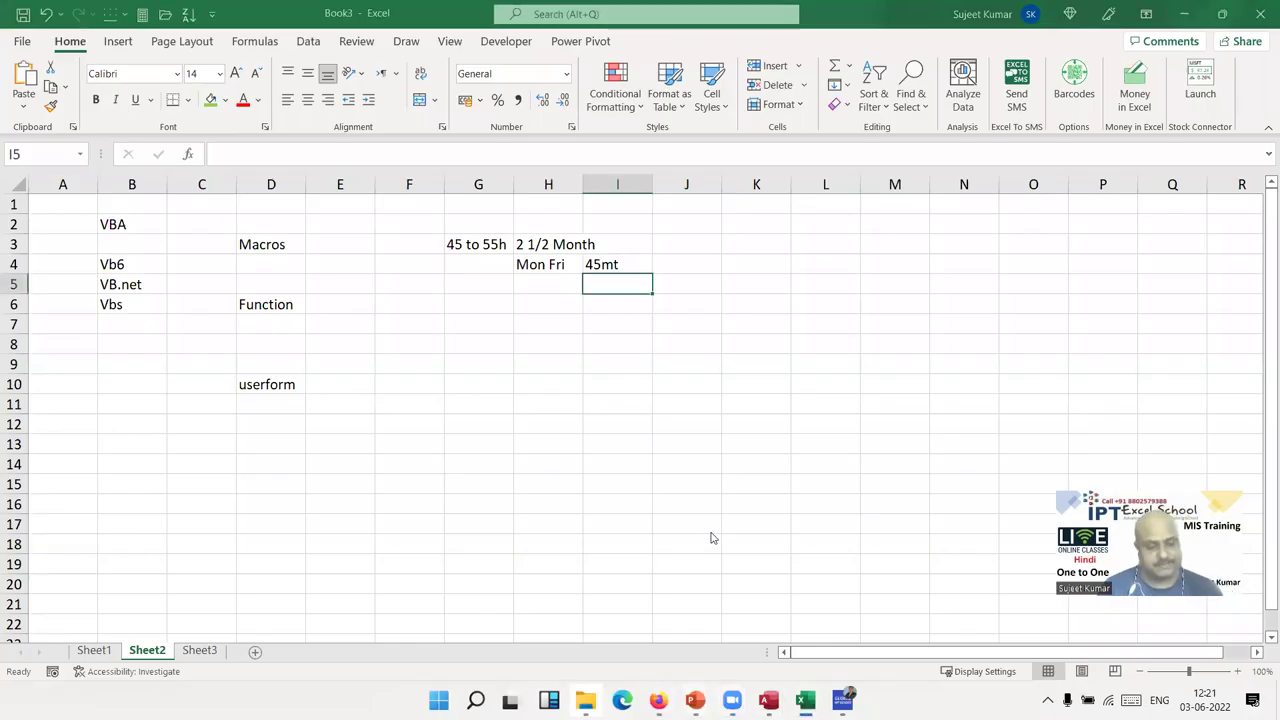
Launch Google Chrome from the Windows Start search.
key(super)
text(e)
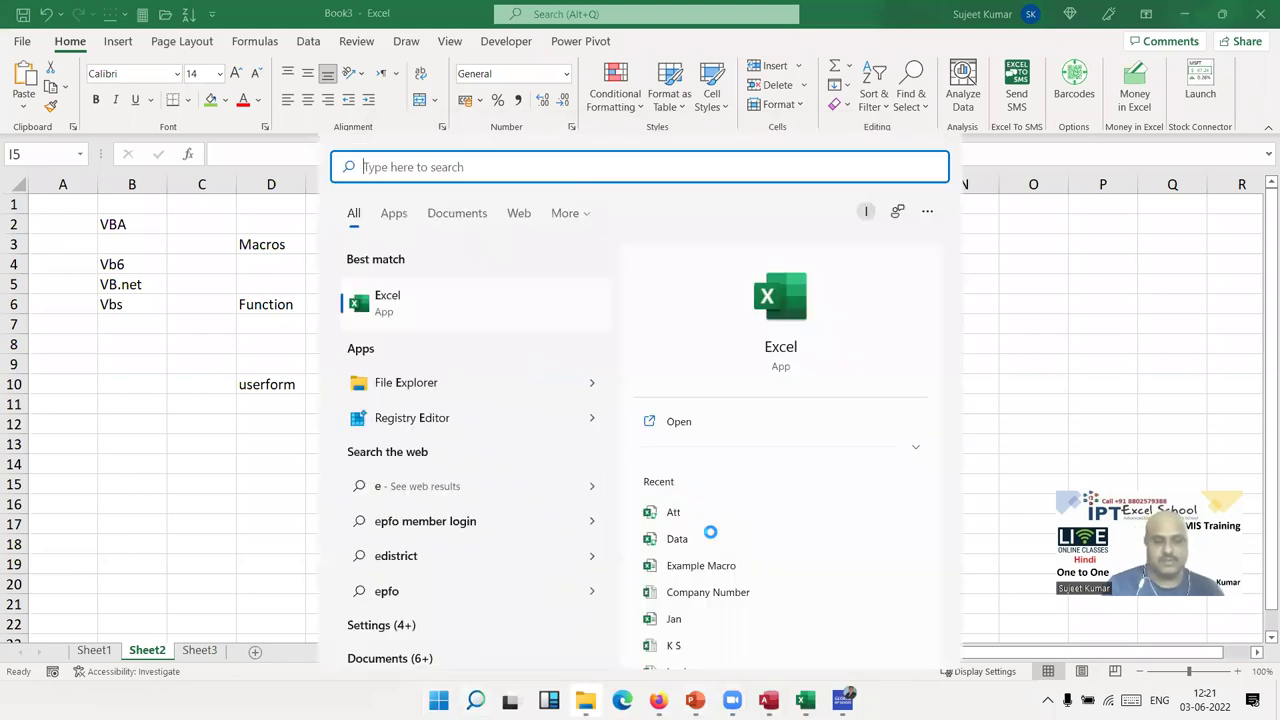
text(ch)
key(Return)
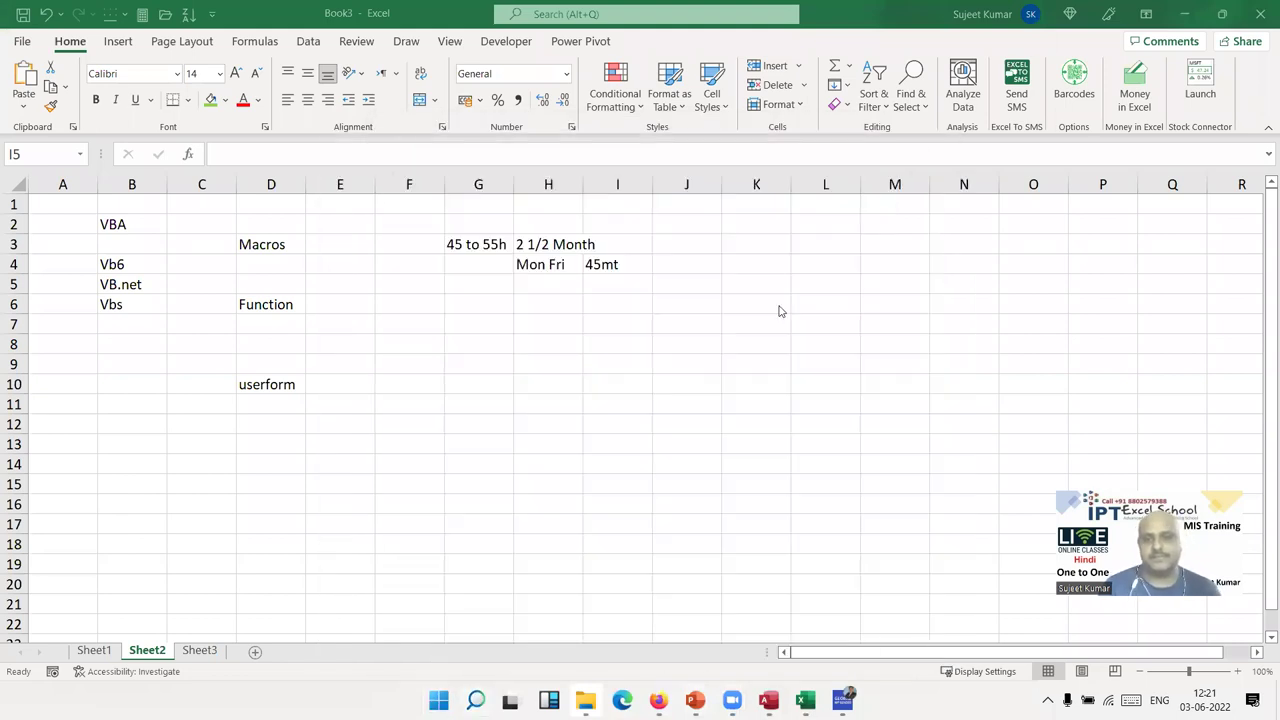
Maximize the profile chooser, use the second profile, and load the EXCEL MIS TRAINING Play page.
double_click(335, 40)
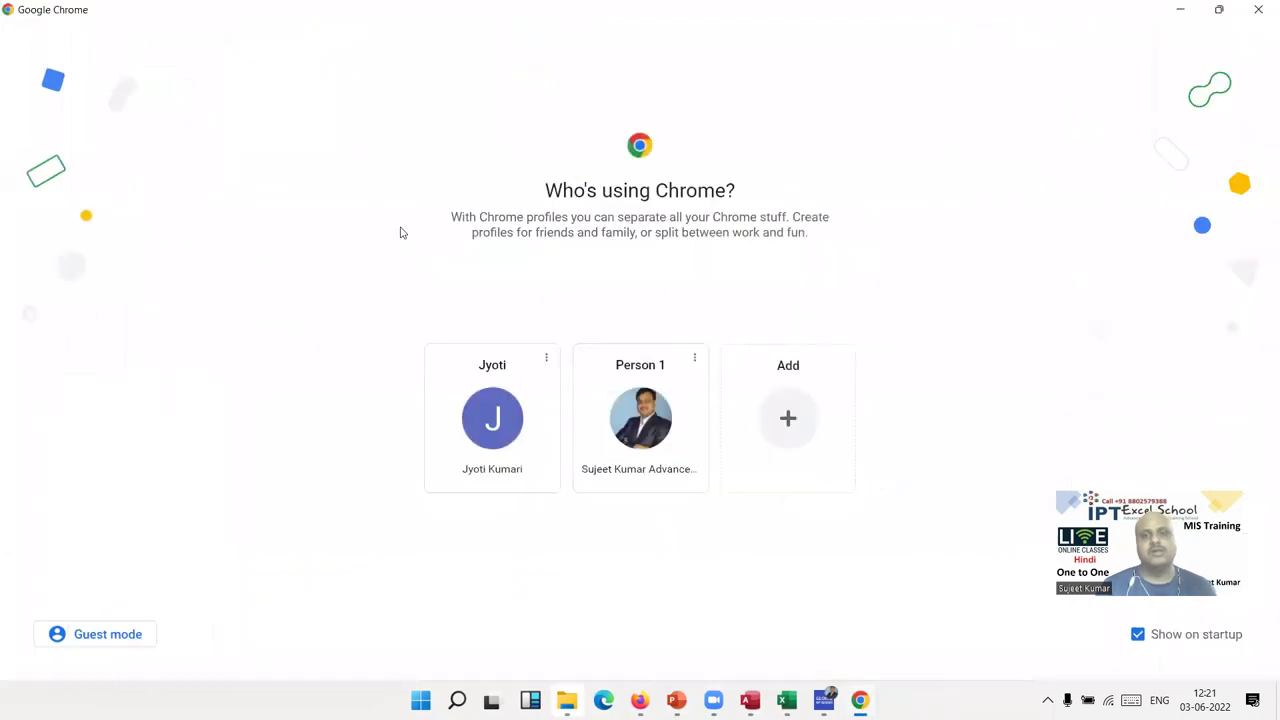
click(640, 450)
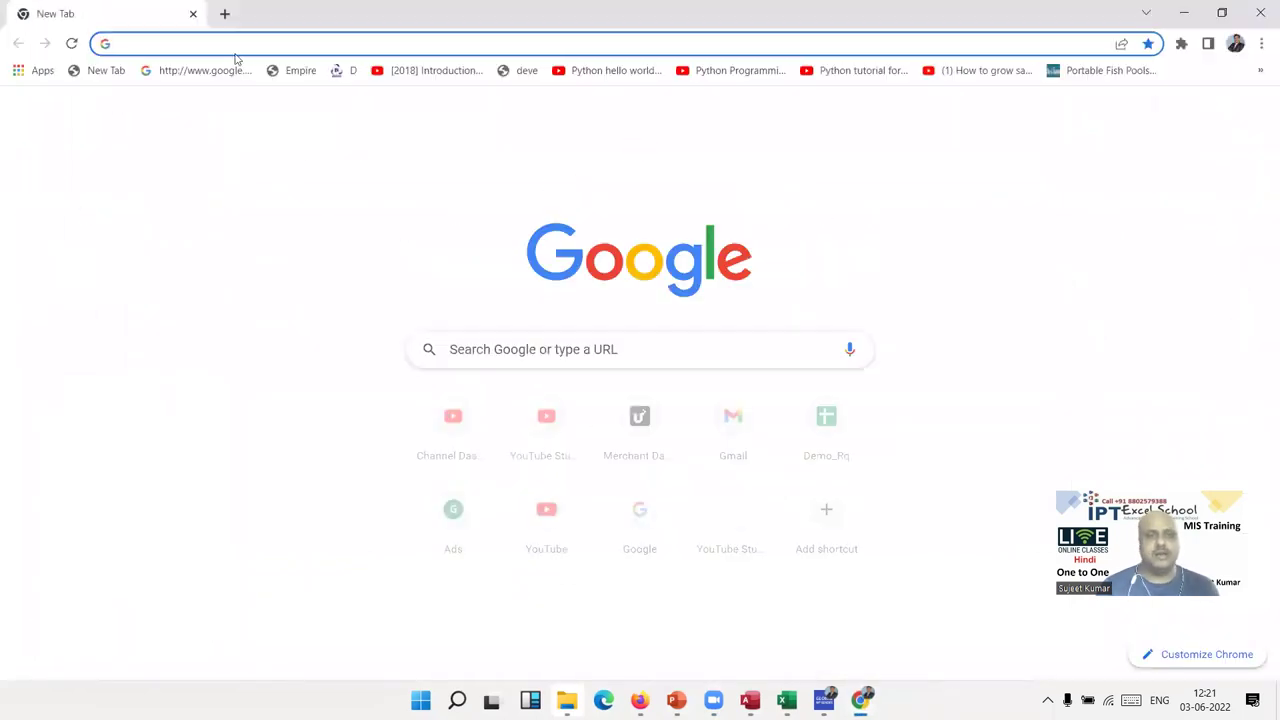
text(pl)
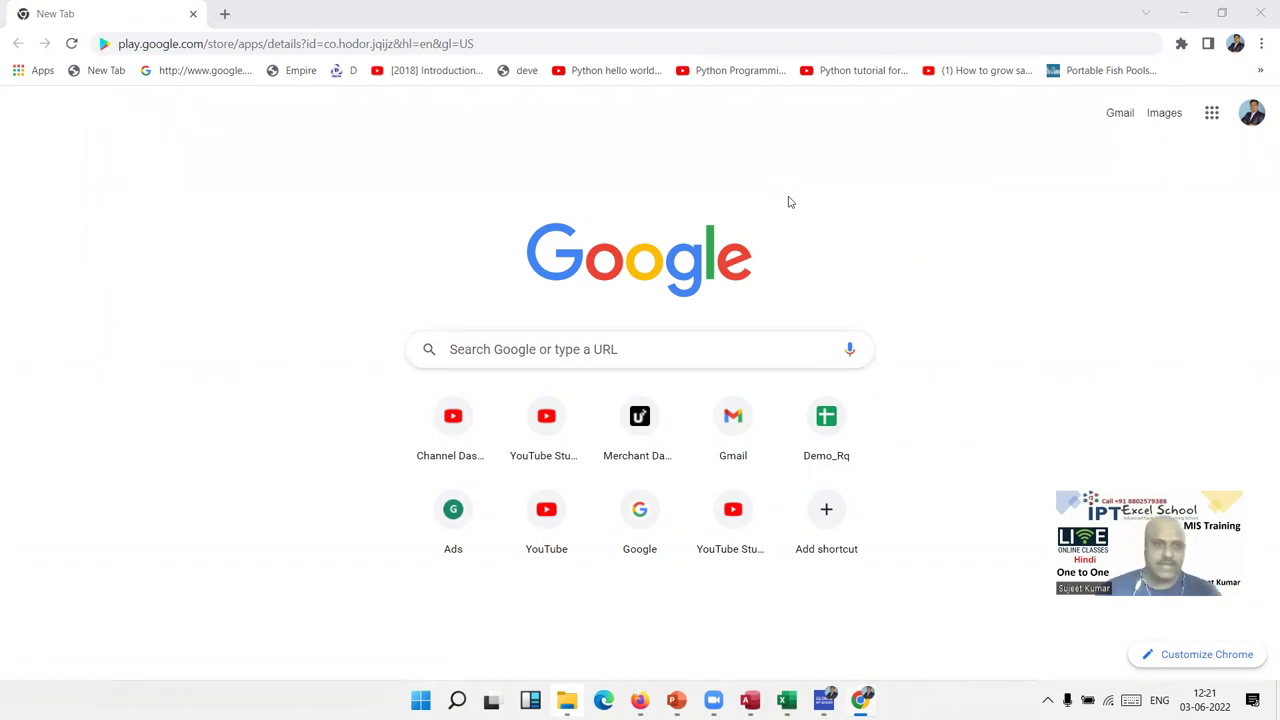
key(Return)
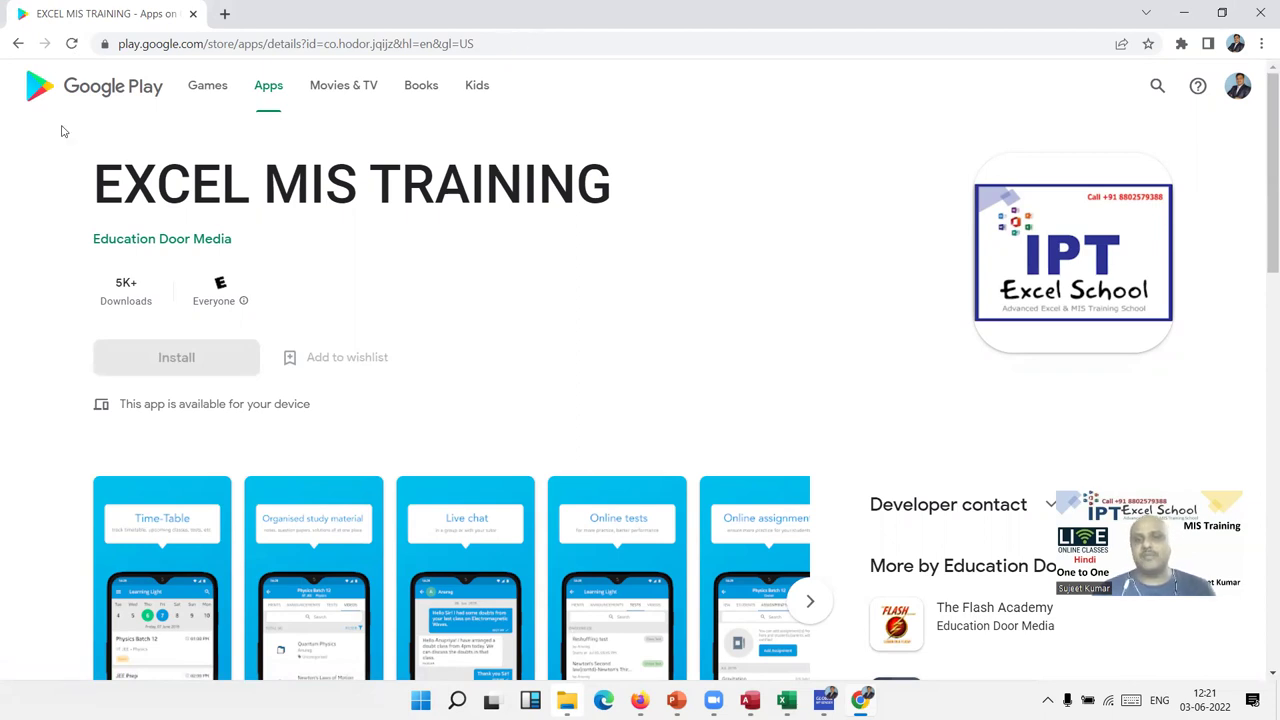
In a new tab, open web.classplusapp.com and go to its Store.
click(225, 13)
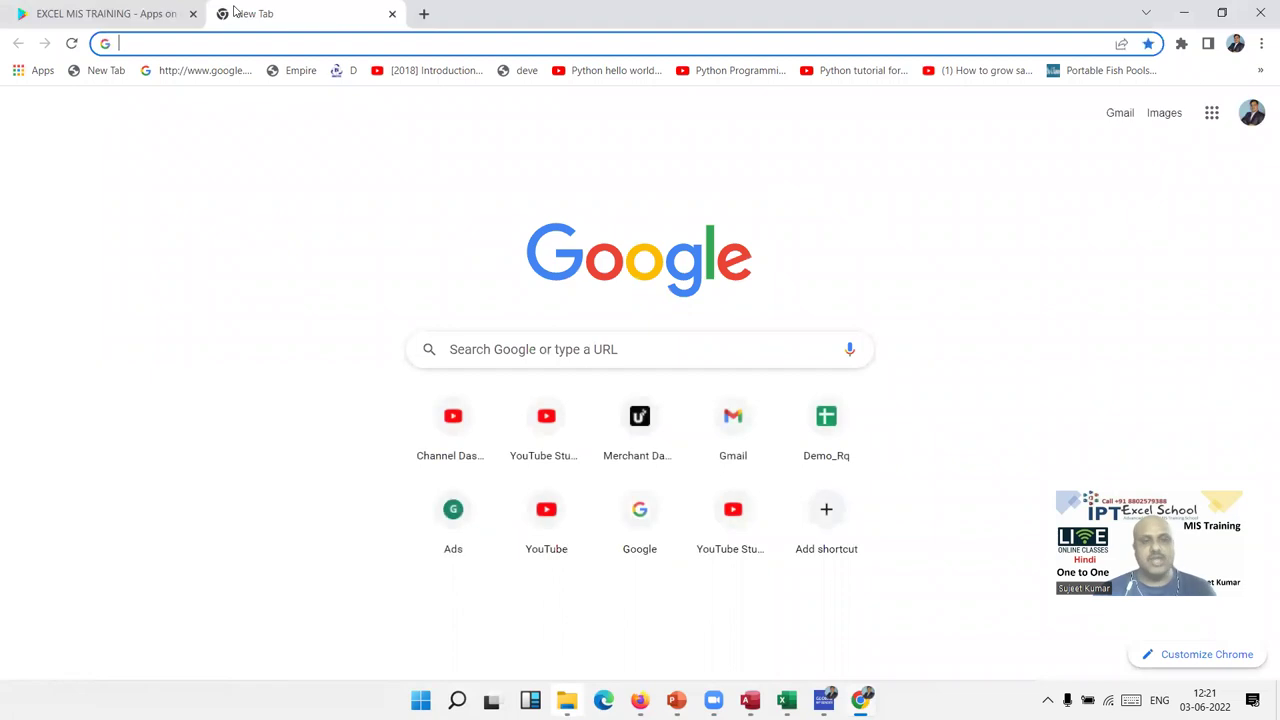
text(we)
key(Return)
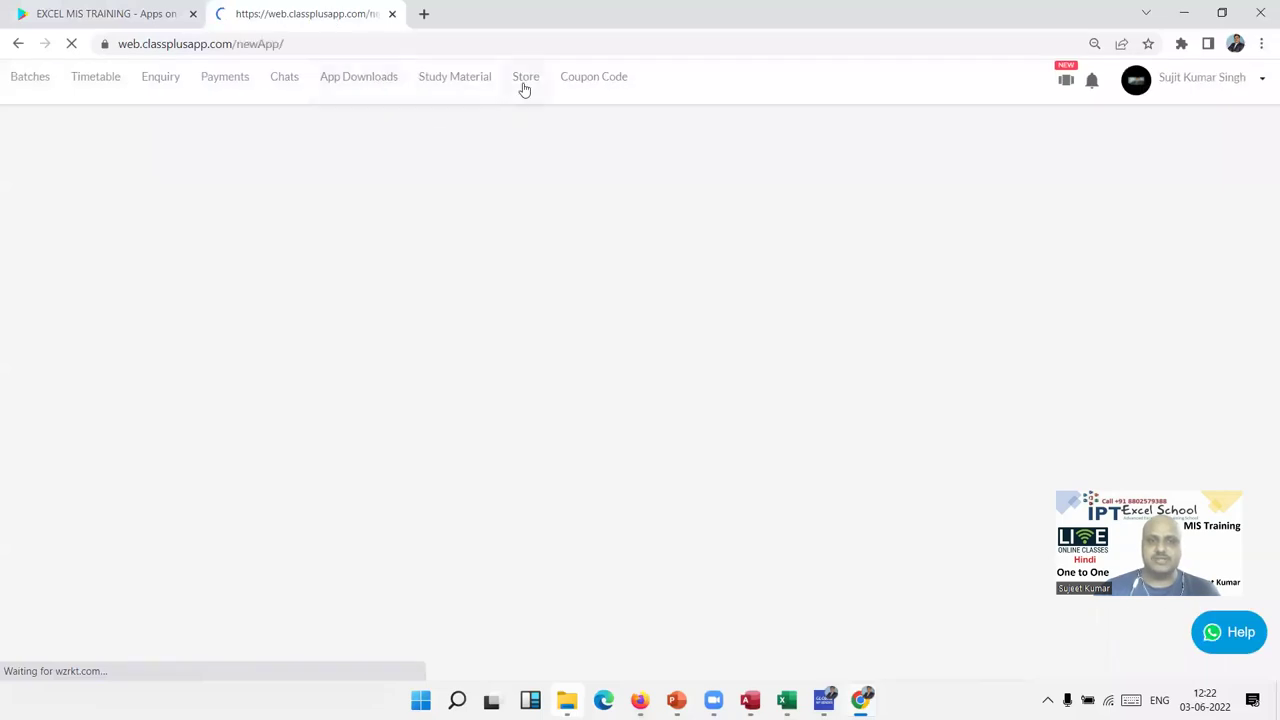
click(524, 86)
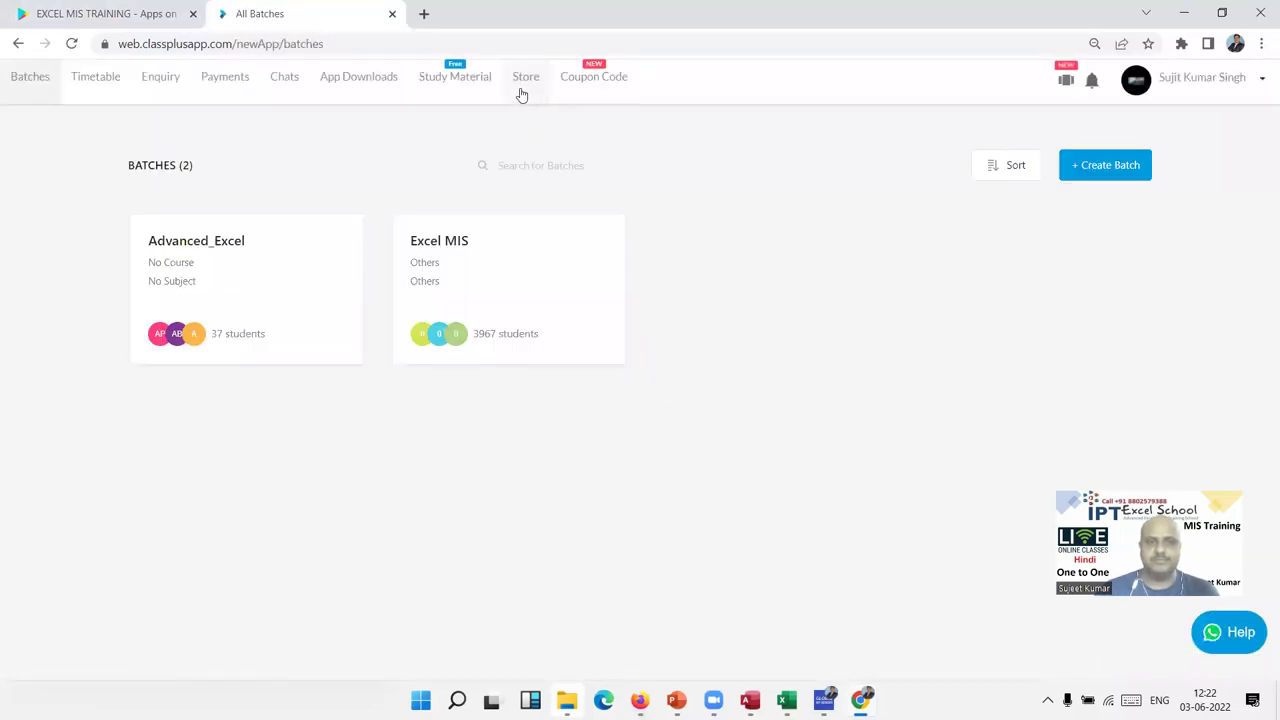
click(521, 94)
scroll(518, 126, down, 2)
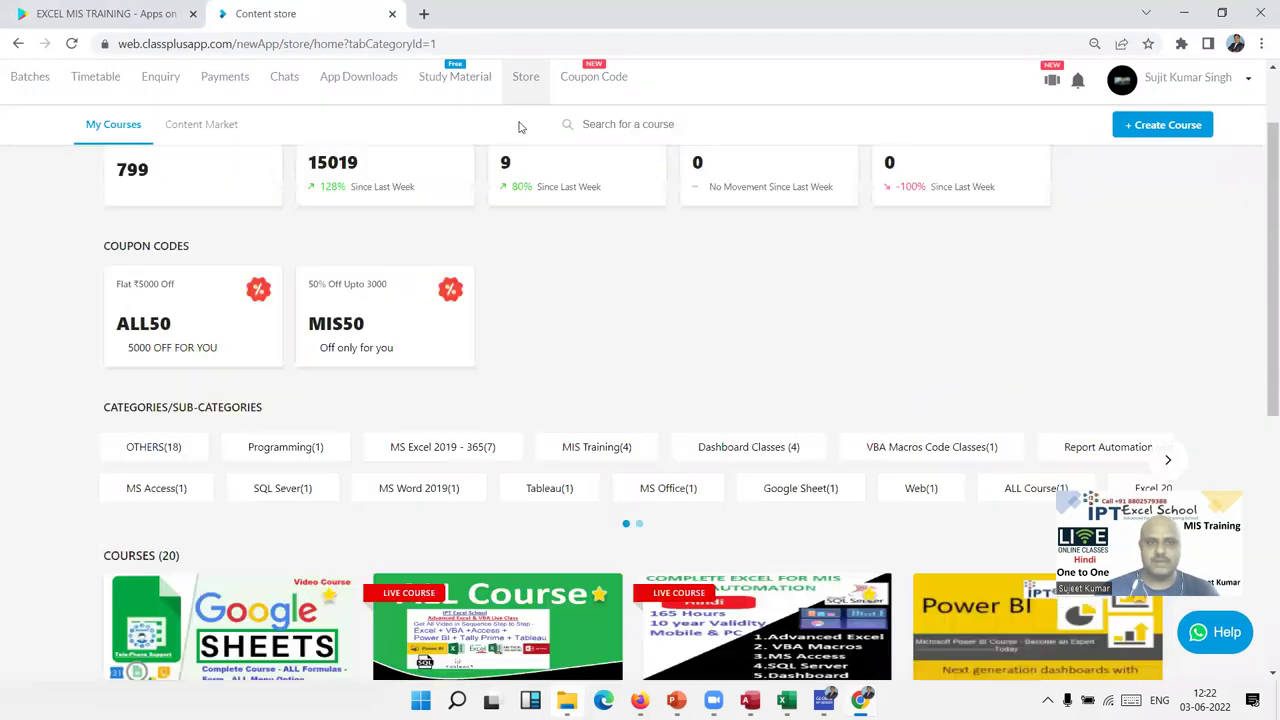
scroll(397, 263, down, 5)
scroll(261, 402, down, 1)
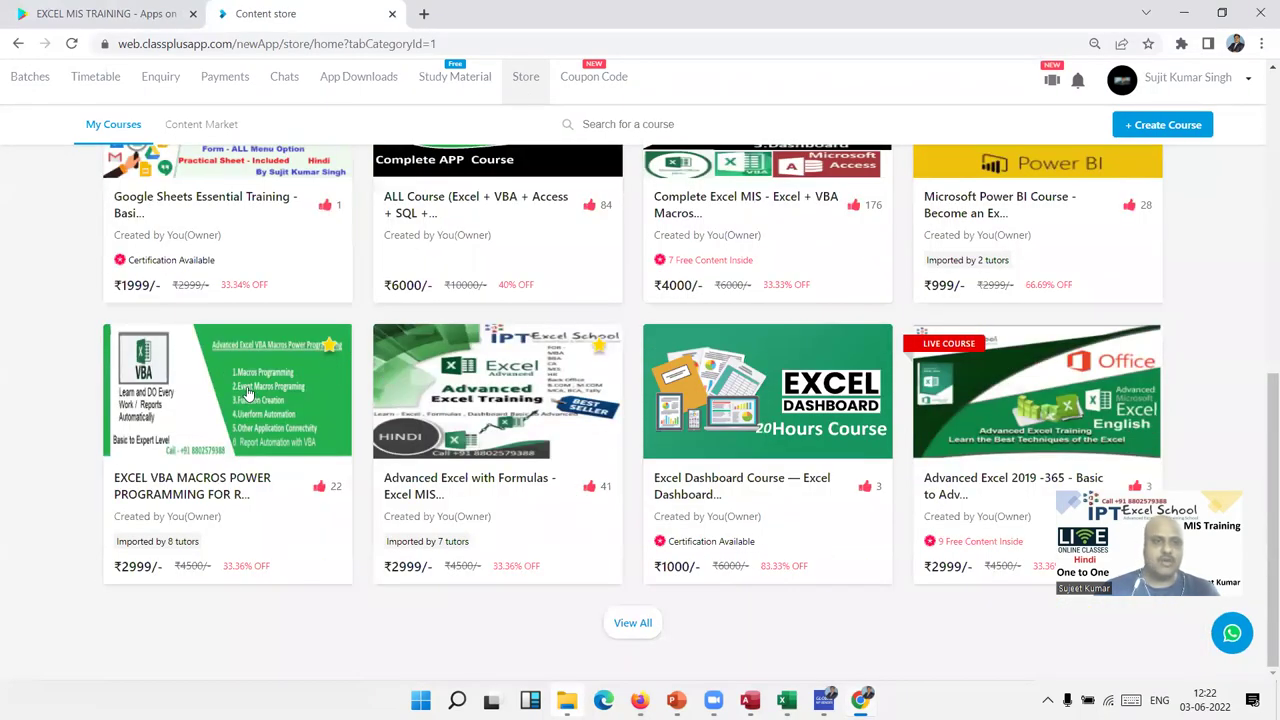
Open the EXCEL VBA MACROS course's Content and enter the All VBA Macro Code Classes folder.
click(248, 394)
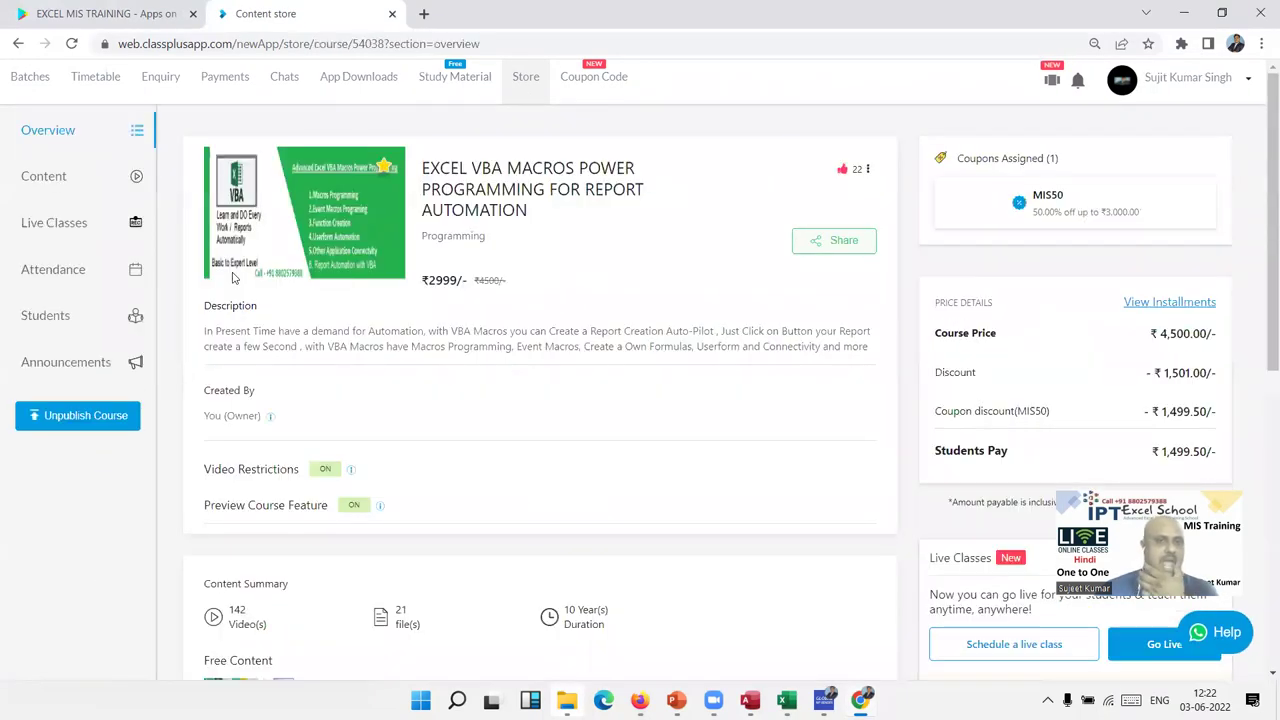
scroll(221, 241, down, 3)
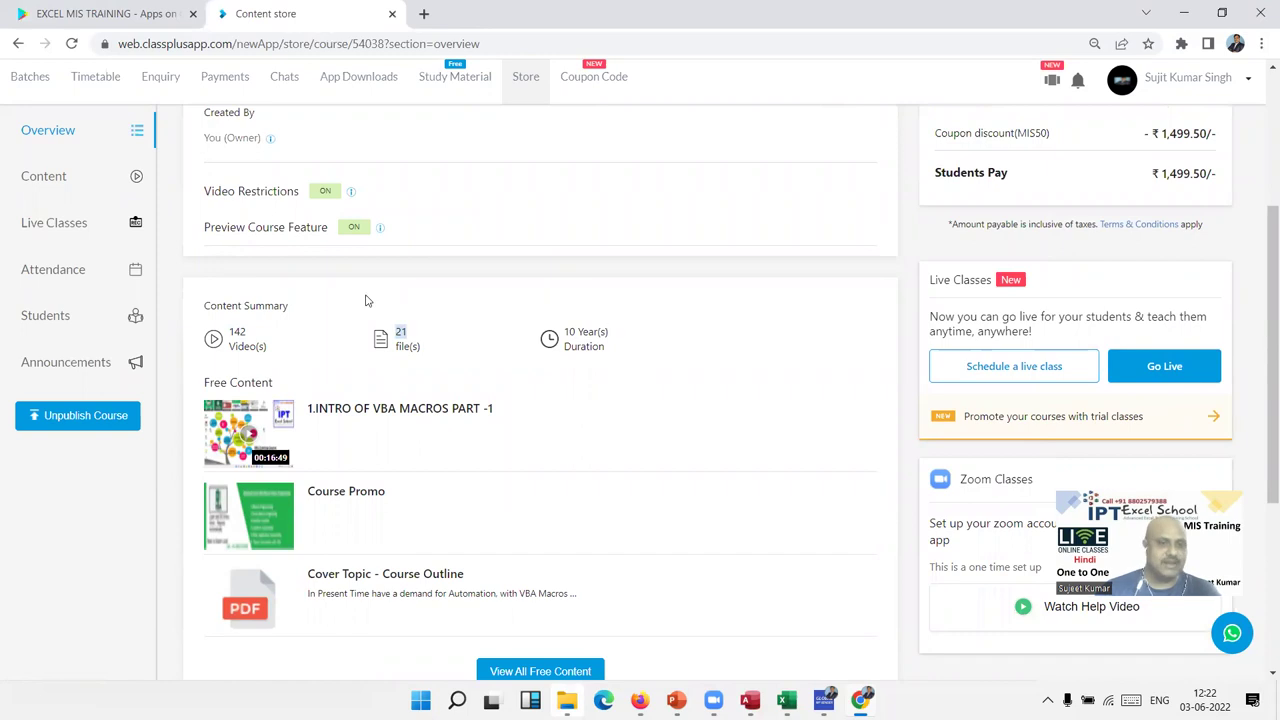
scroll(365, 300, up, 3)
click(80, 190)
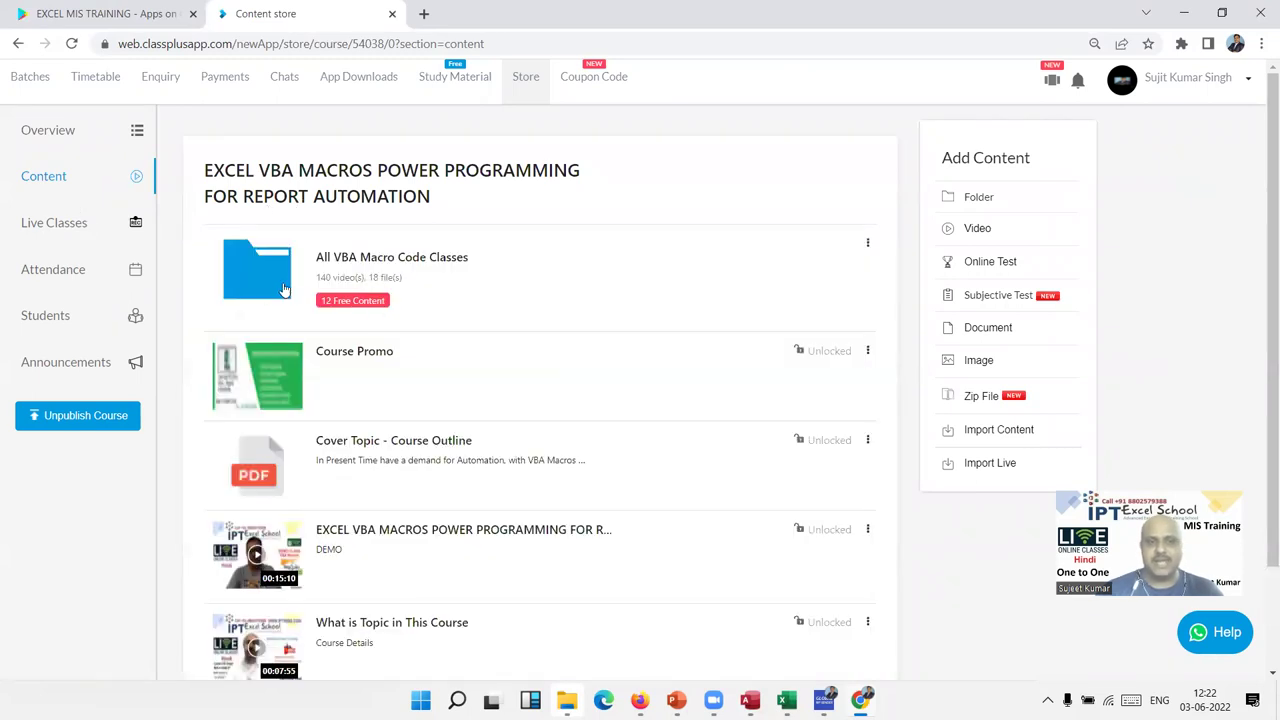
scroll(322, 285, down, 1)
scroll(322, 285, up, 1)
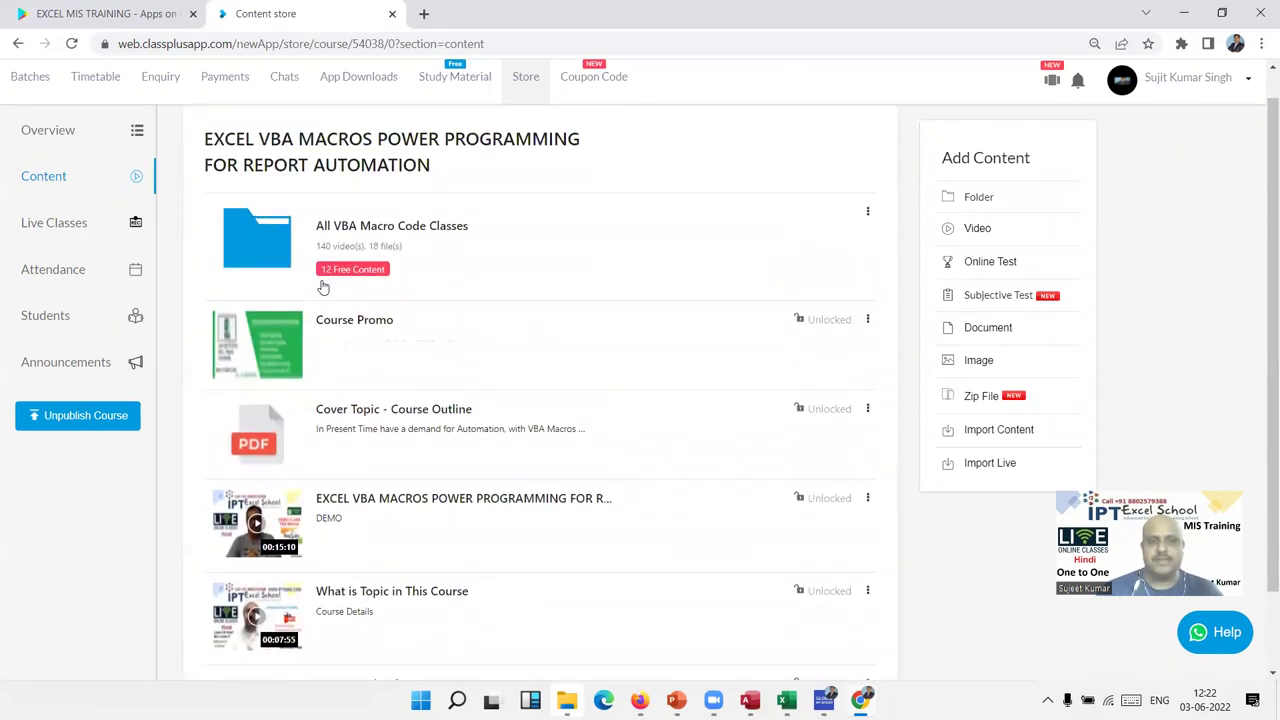
click(281, 273)
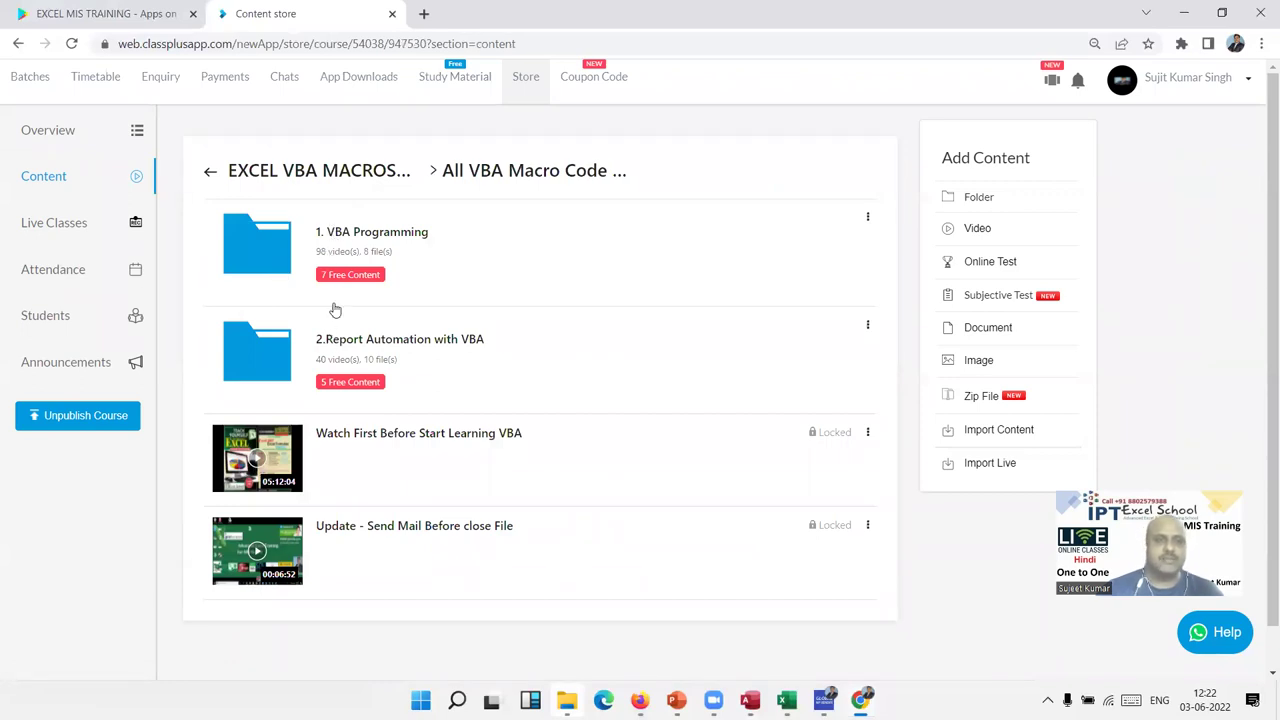
Open the 1. VBA Programming folder and scroll down through its lesson list.
click(281, 273)
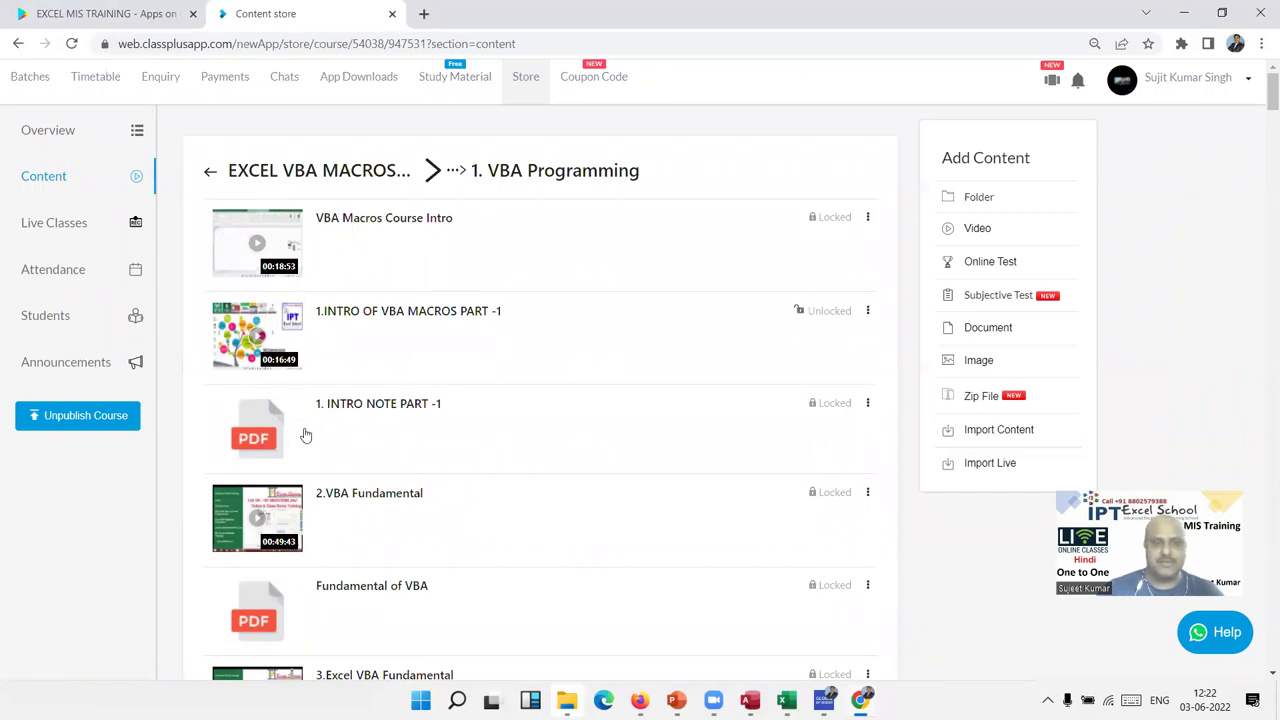
scroll(287, 396, down, 3)
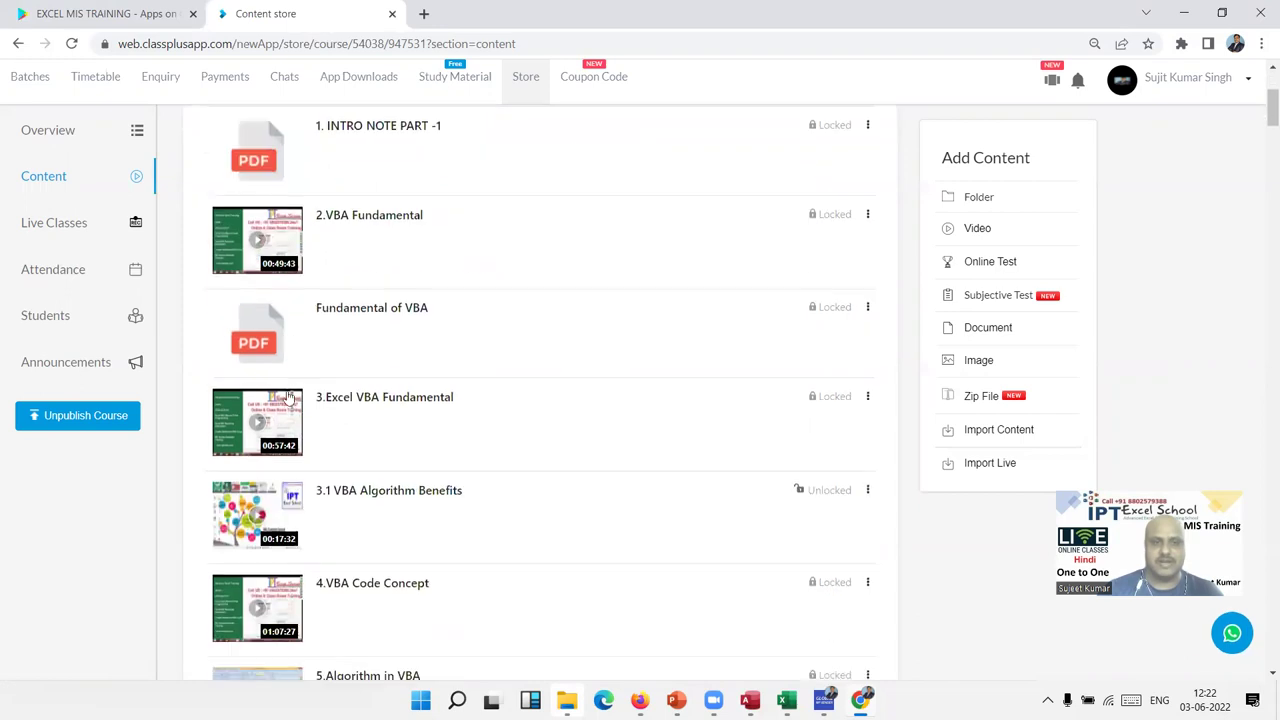
scroll(287, 428, down, 3)
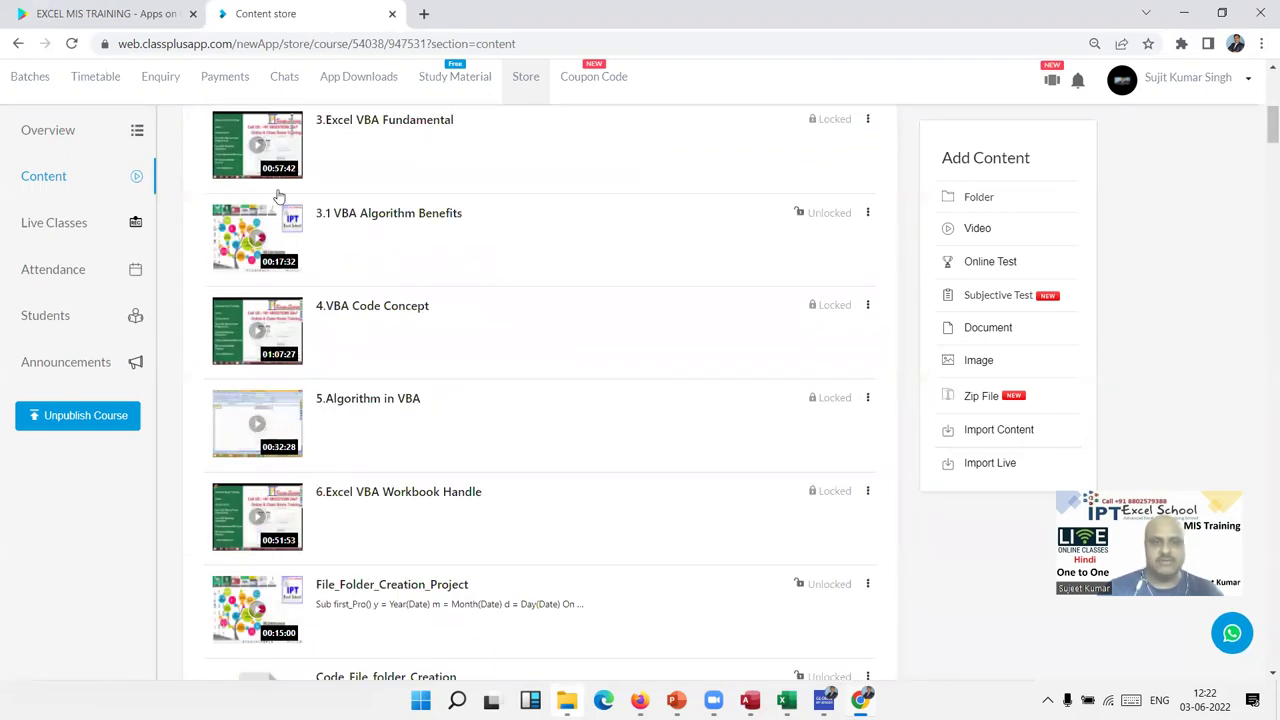
scroll(287, 447, down, 6)
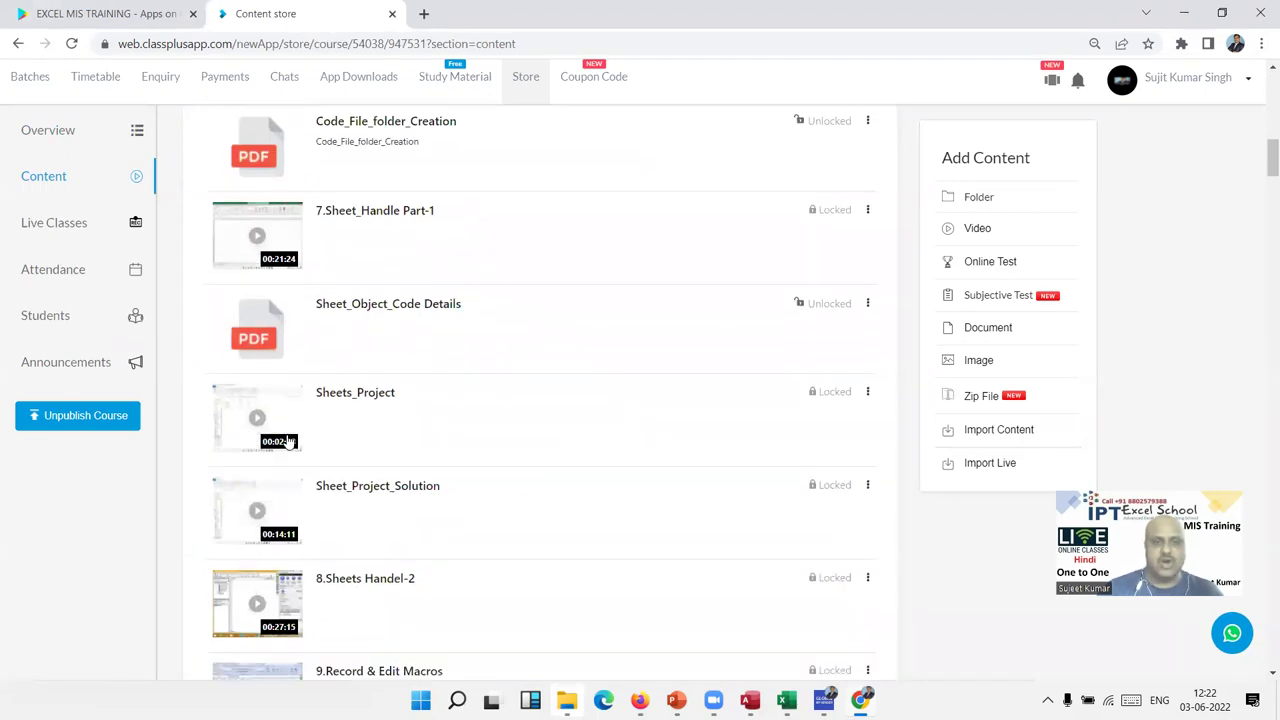
scroll(287, 441, down, 3)
scroll(287, 440, down, 3)
scroll(290, 430, down, 3)
scroll(292, 425, up, 3)
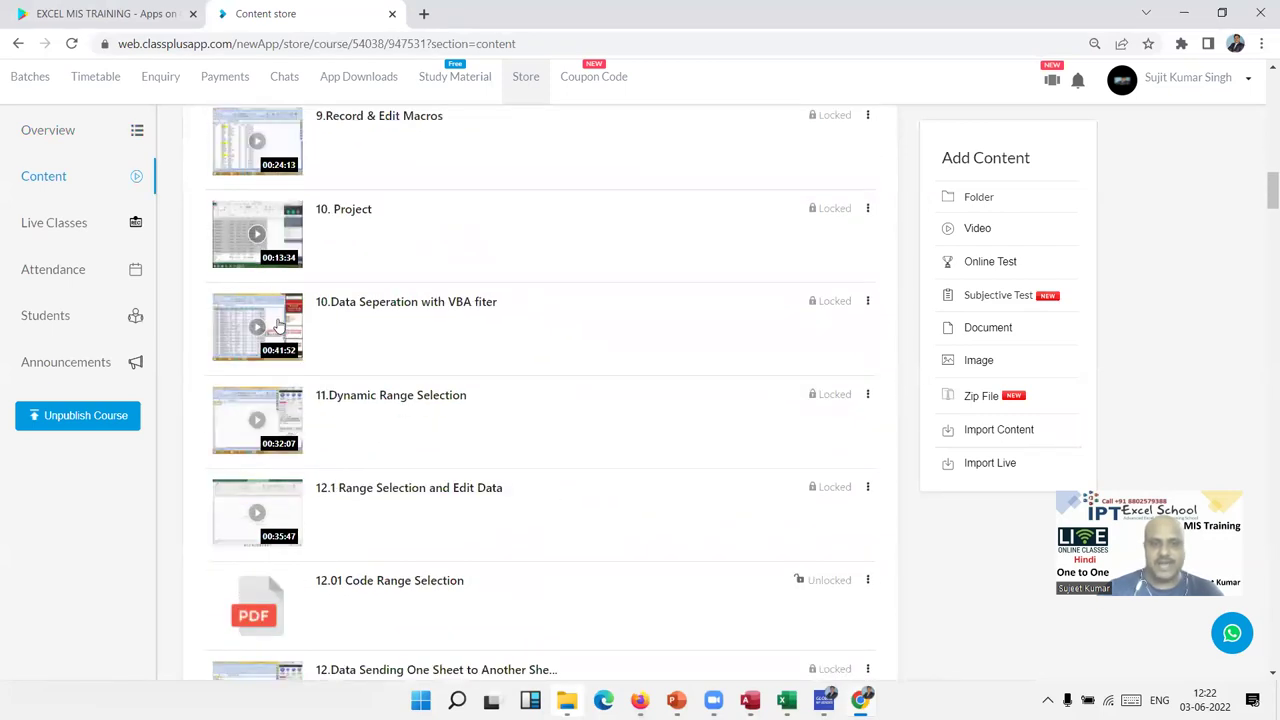
scroll(313, 376, down, 6)
scroll(313, 376, down, 3)
scroll(314, 376, down, 6)
scroll(315, 375, down, 3)
scroll(315, 375, down, 6)
scroll(315, 374, down, 6)
scroll(315, 373, down, 6)
scroll(315, 371, down, 3)
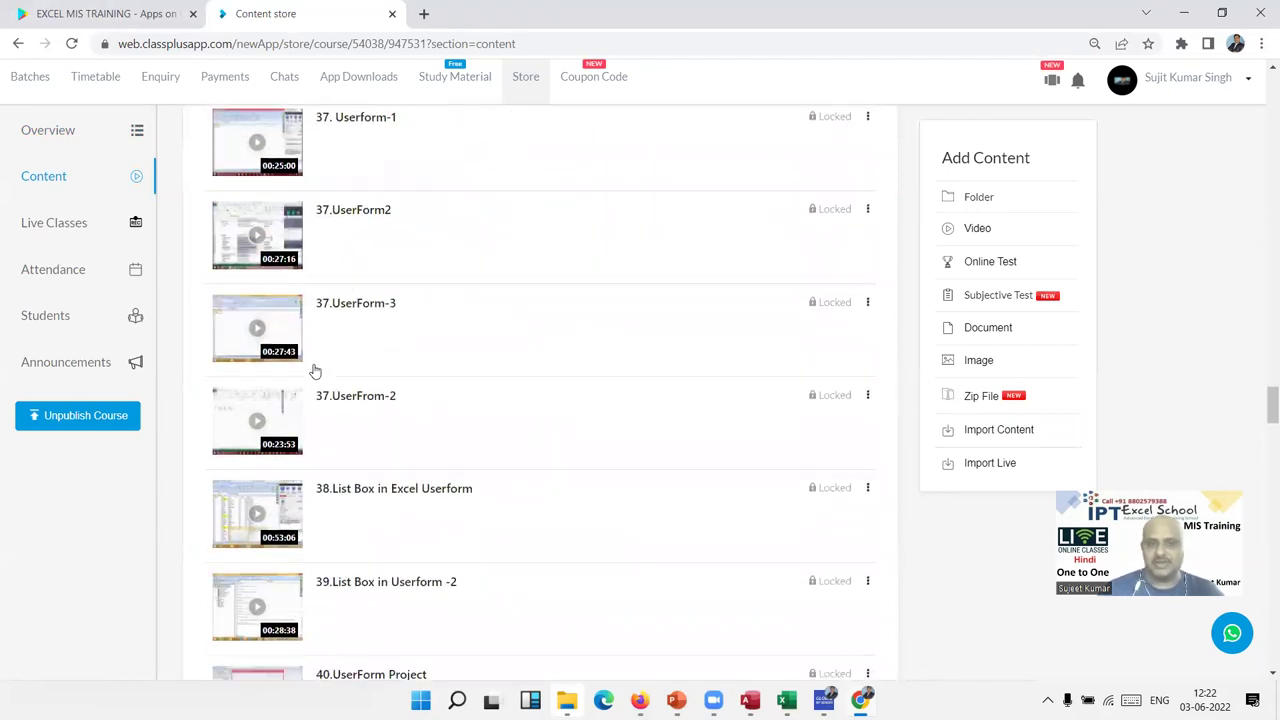
scroll(314, 371, down, 6)
scroll(314, 371, down, 2)
scroll(314, 371, down, 1)
scroll(314, 371, down, 3)
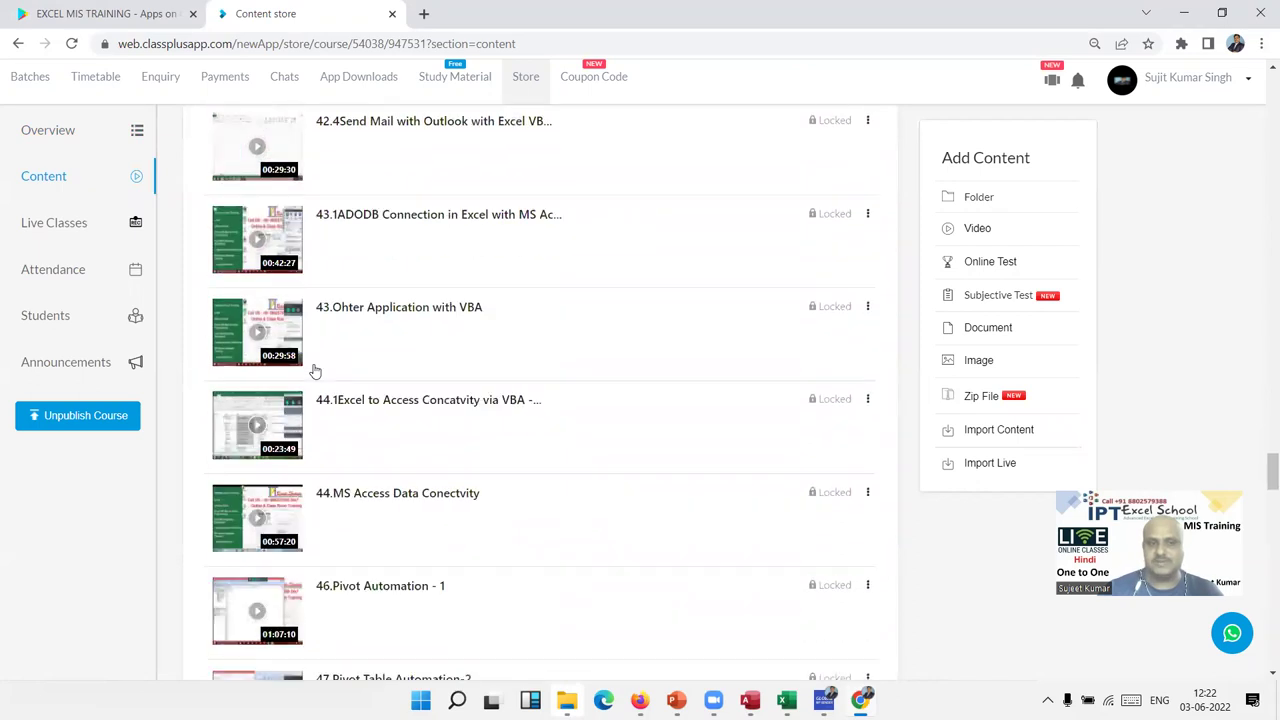
scroll(314, 371, down, 3)
scroll(314, 371, down, 5)
scroll(314, 371, down, 4)
scroll(314, 372, down, 3)
scroll(314, 372, down, 8)
scroll(314, 371, down, 5)
scroll(314, 371, down, 1)
scroll(314, 371, down, 2)
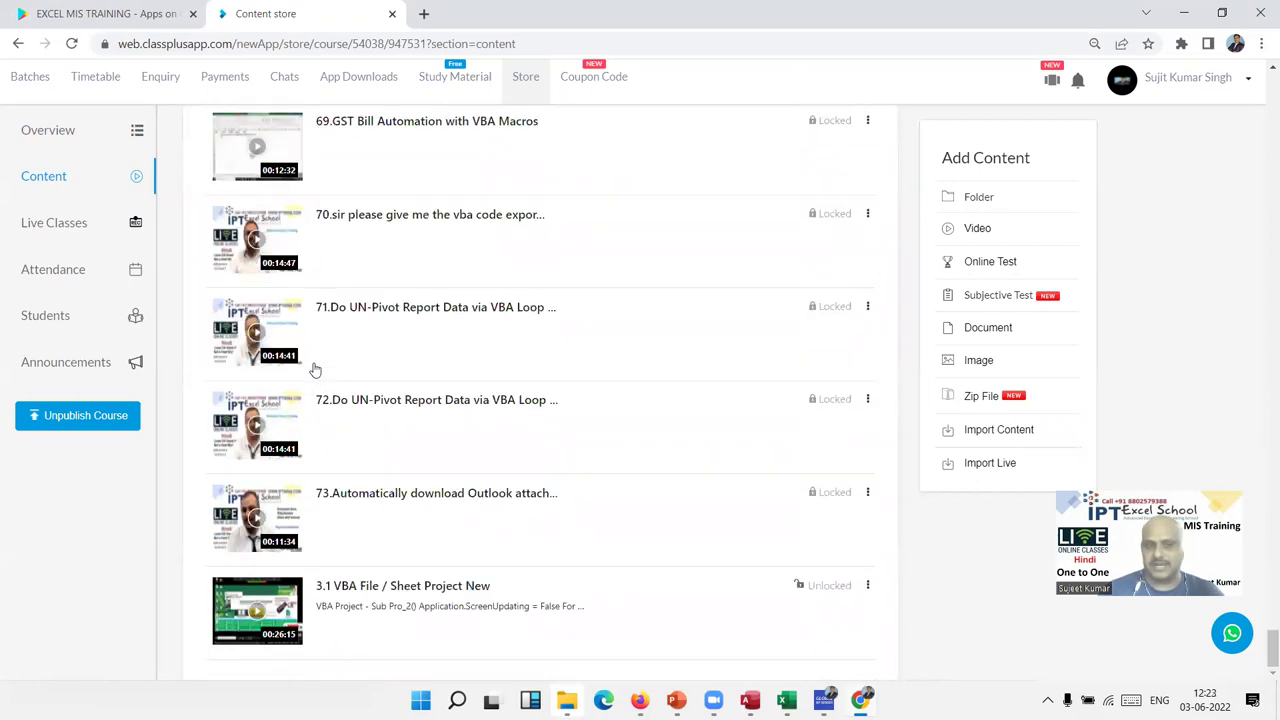
Scroll back up the list and play the File_Folder_Creation_Project video.
scroll(314, 366, up, 3)
scroll(314, 366, up, 3)
scroll(314, 366, up, 8)
scroll(314, 366, up, 3)
scroll(314, 366, up, 5)
scroll(314, 366, up, 5)
scroll(314, 366, up, 3)
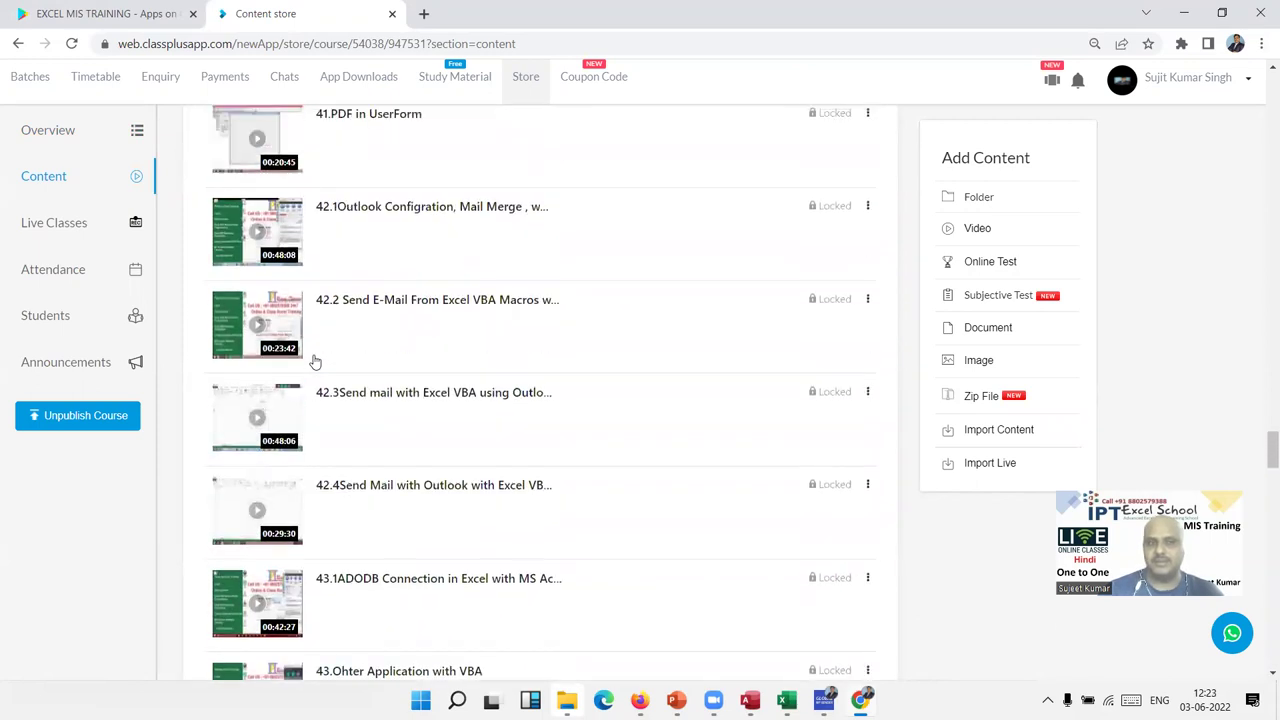
scroll(314, 361, up, 8)
scroll(314, 361, up, 1)
scroll(314, 361, up, 3)
scroll(314, 358, up, 6)
scroll(314, 355, up, 6)
scroll(314, 355, up, 10)
scroll(311, 343, up, 7)
scroll(311, 343, up, 3)
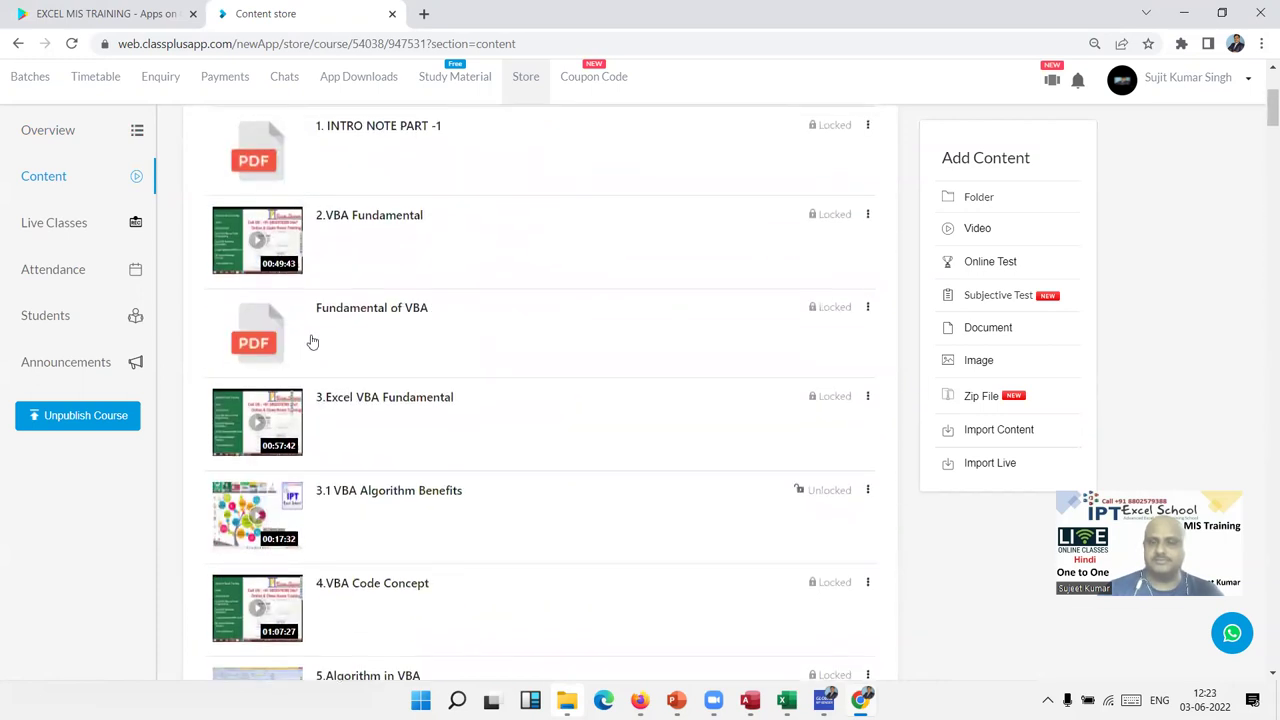
scroll(311, 343, up, 3)
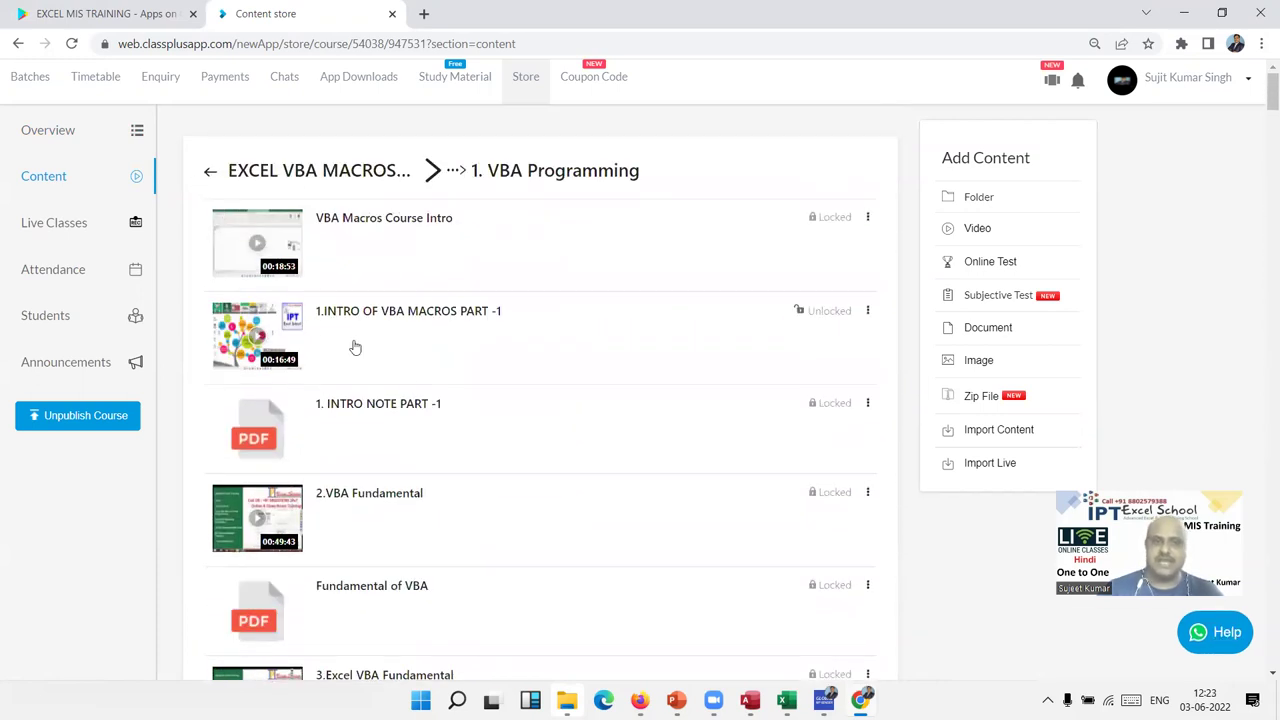
scroll(408, 381, down, 5)
scroll(406, 380, down, 6)
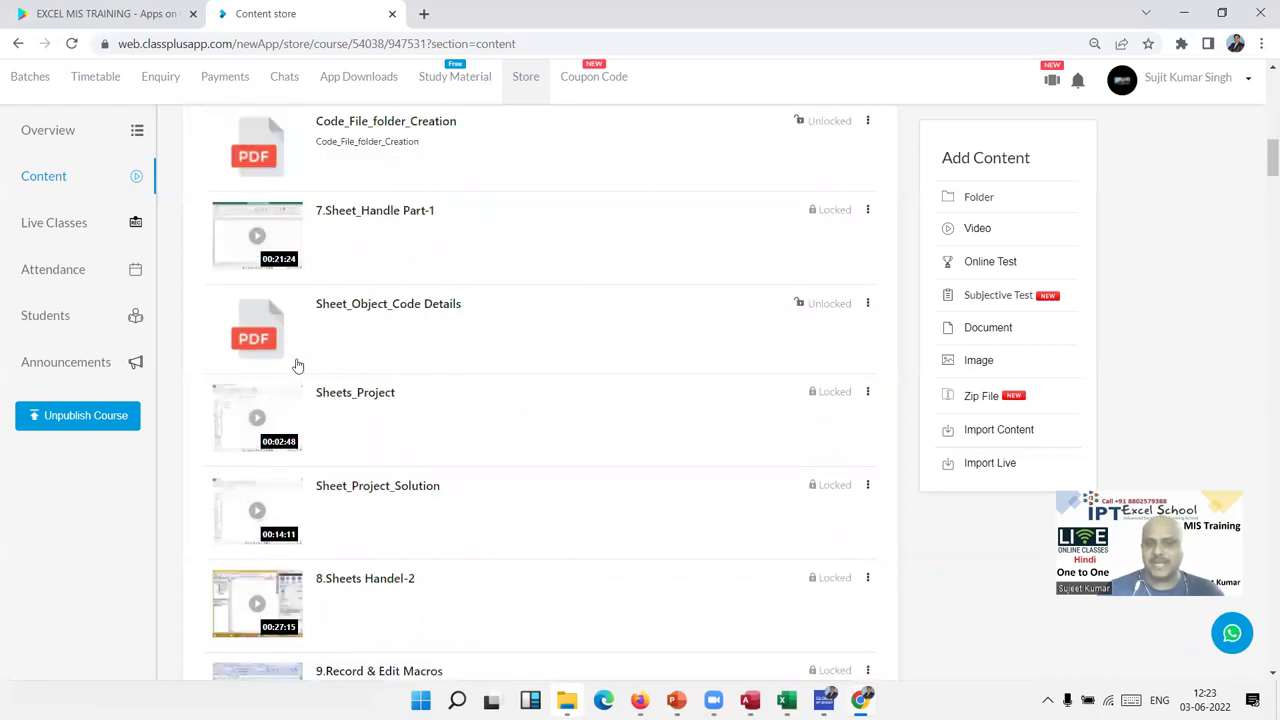
scroll(338, 376, down, 3)
scroll(800, 331, up, 5)
scroll(802, 333, up, 5)
scroll(837, 391, down, 5)
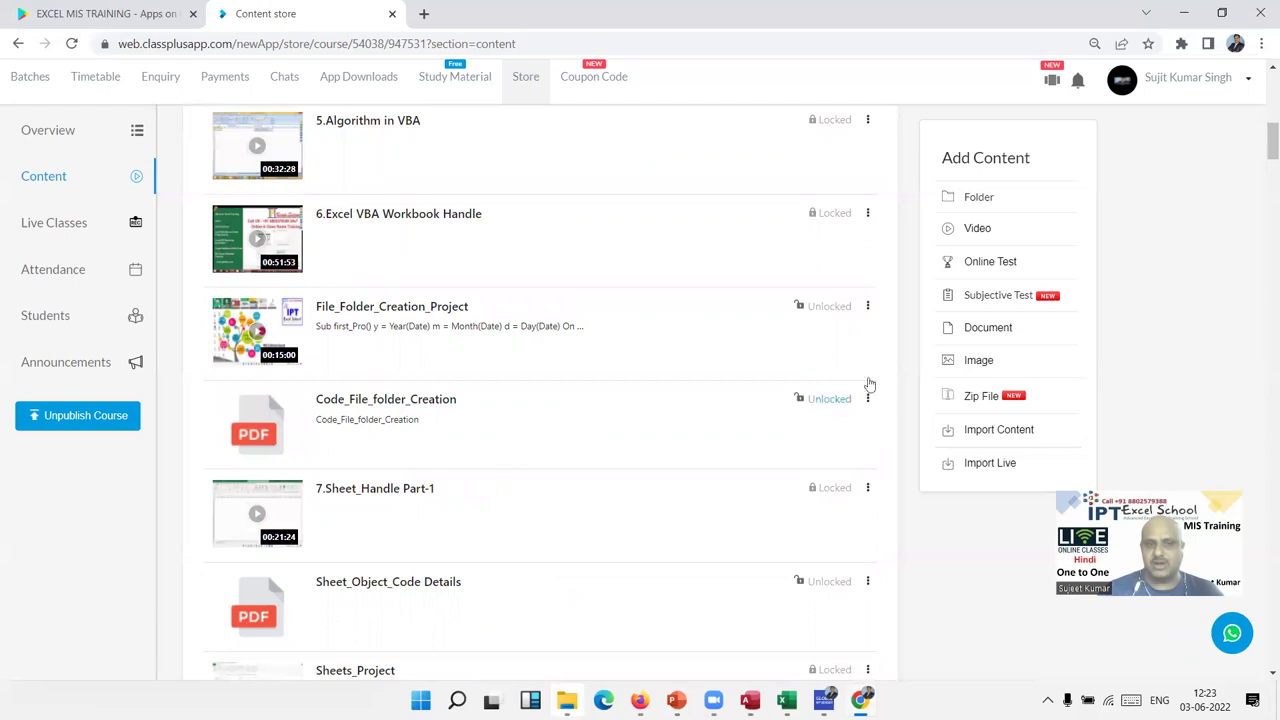
click(265, 363)
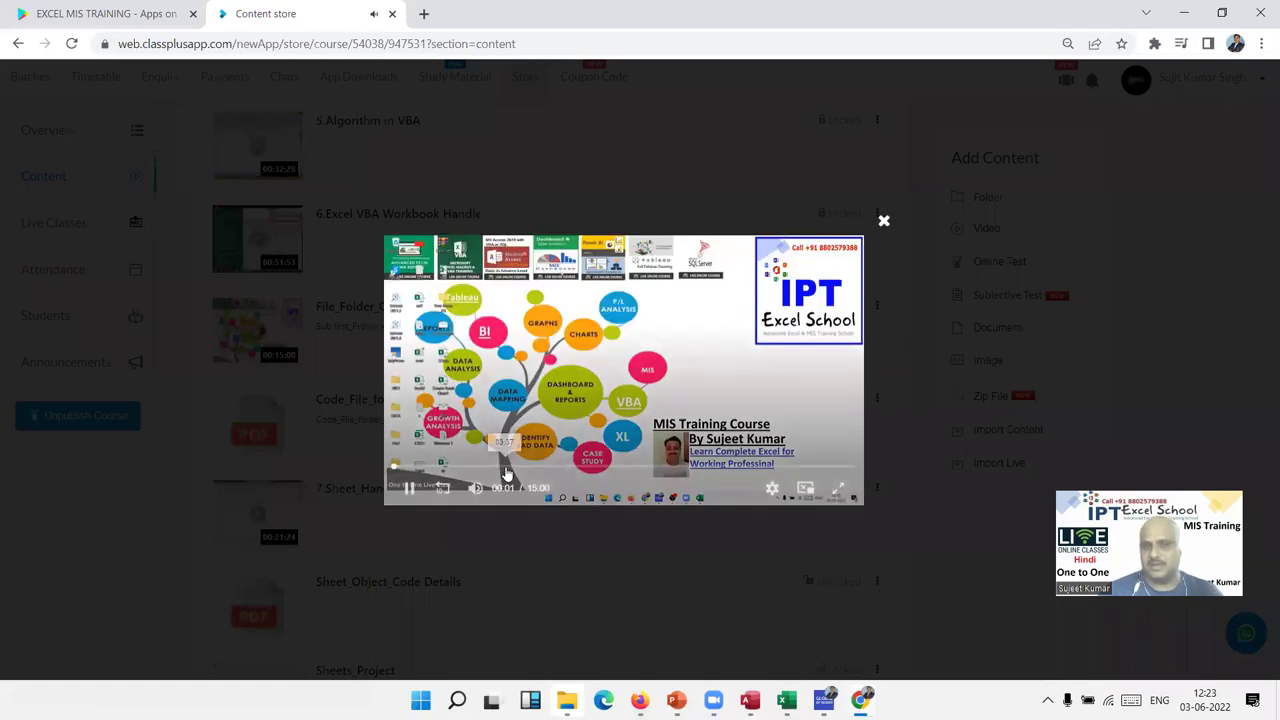
Start the video and skip ahead to 03:49, then to about 08:05.
click(511, 467)
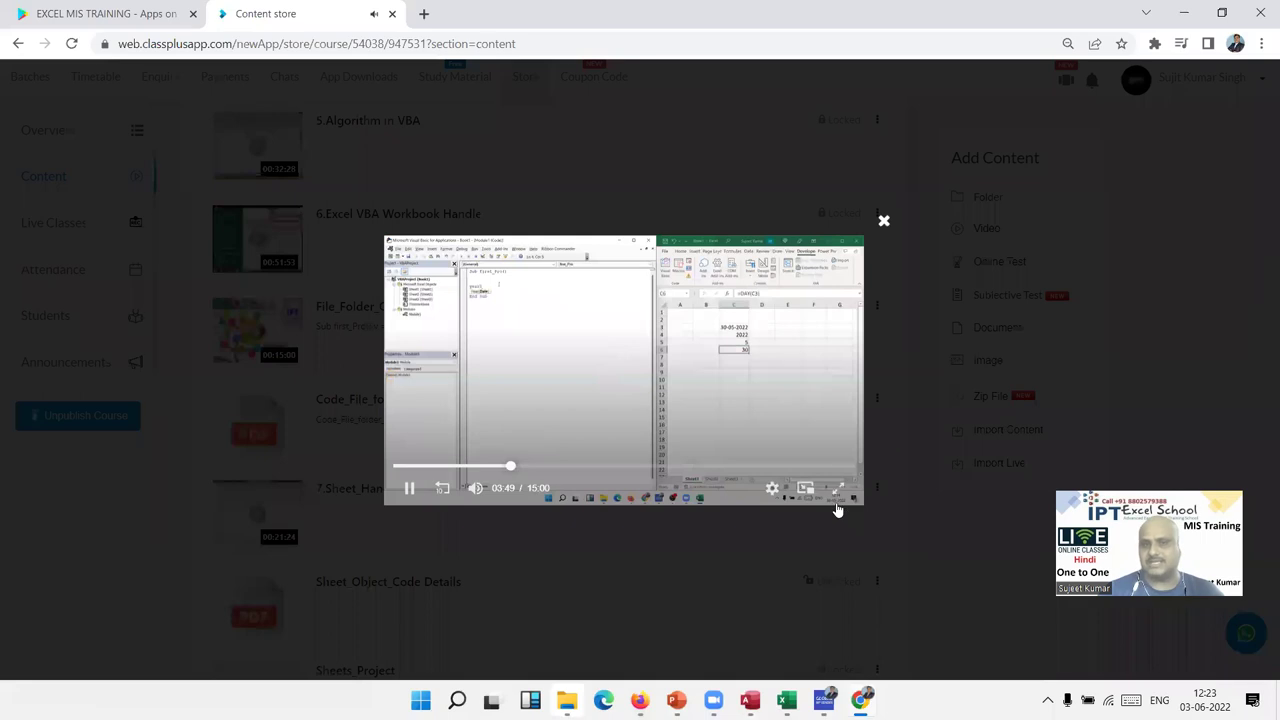
click(643, 468)
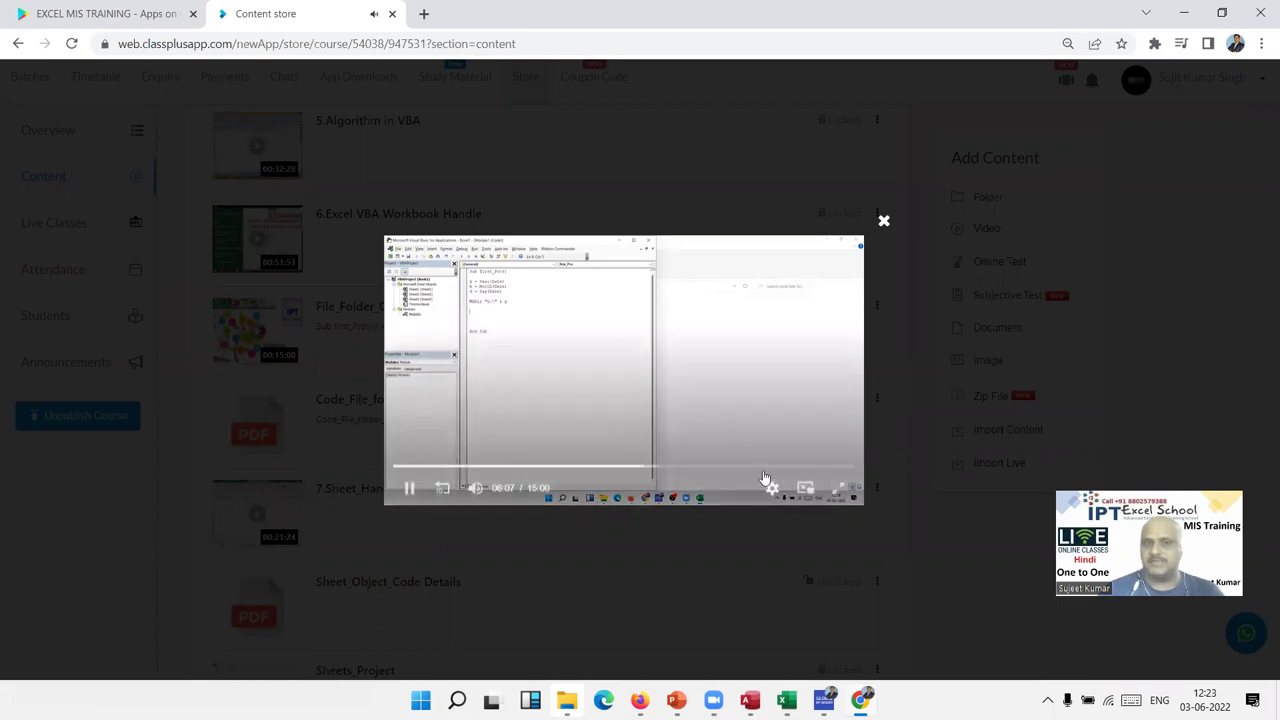
mouse_move(480, 491)
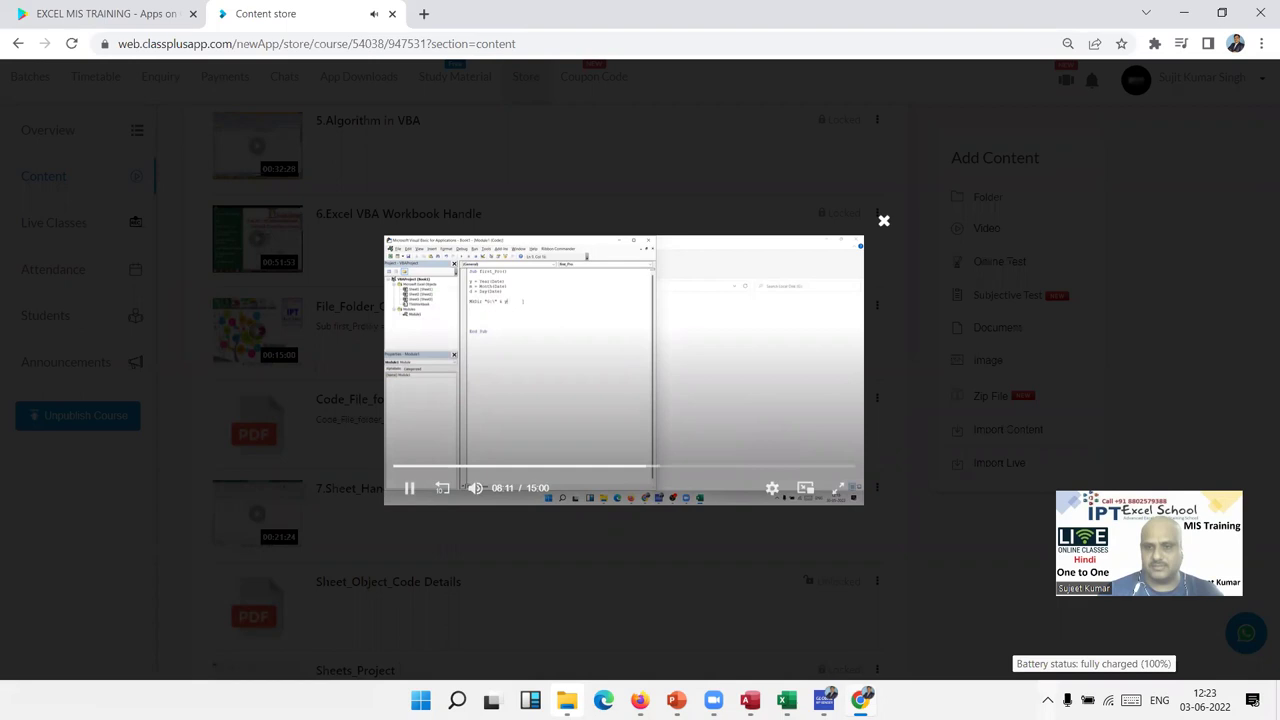
Raise the system volume, then close the player and return to the parent folder.
click(1047, 699)
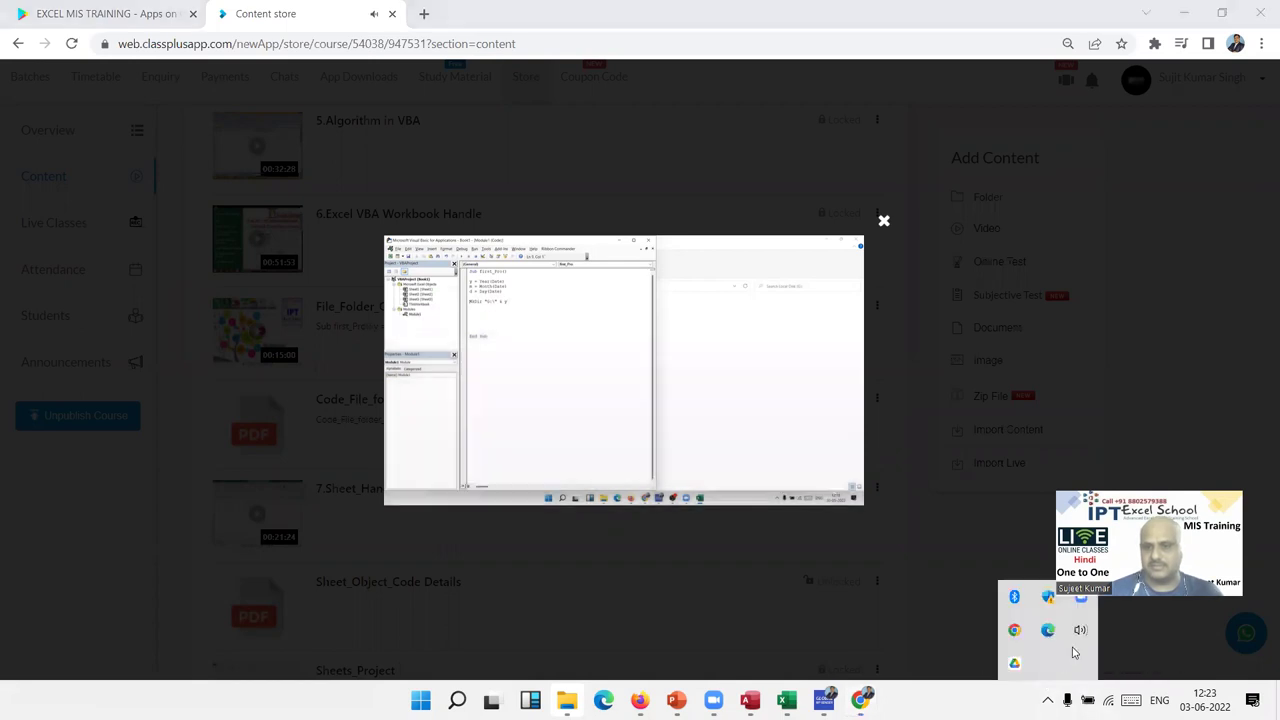
click(1080, 629)
scroll(1080, 640, up, 15)
scroll(1080, 640, up, 9)
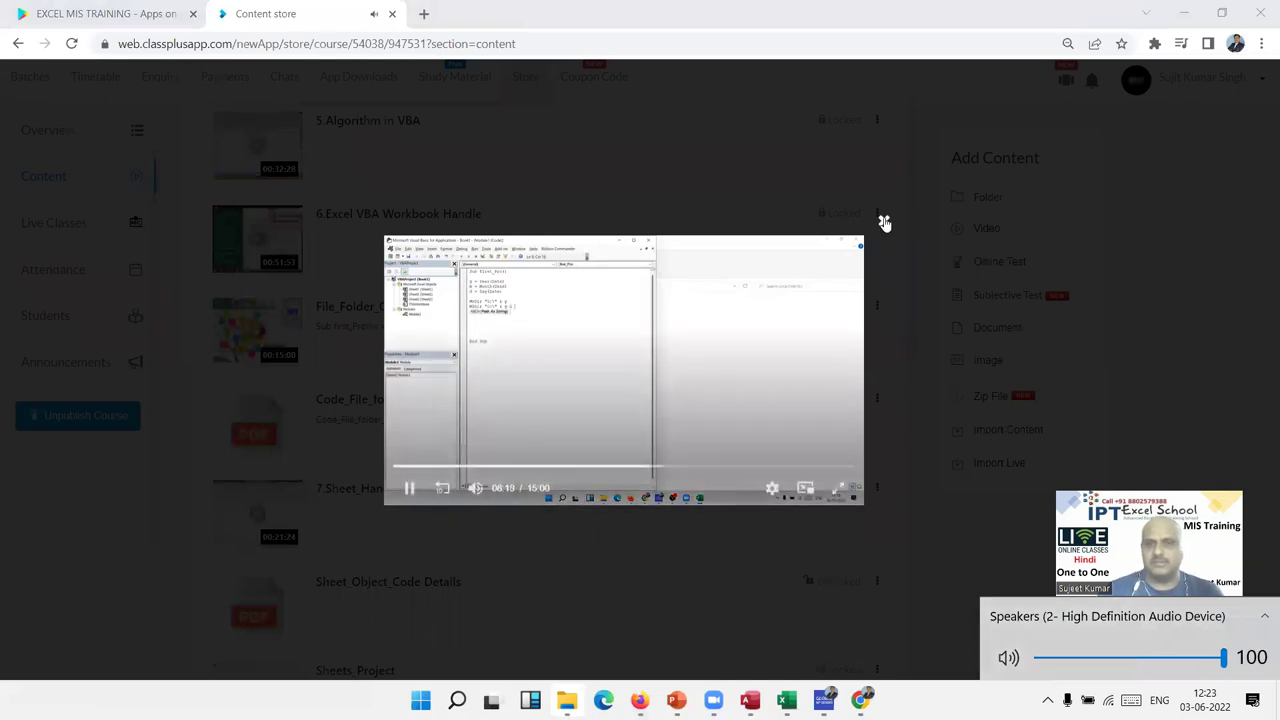
click(884, 222)
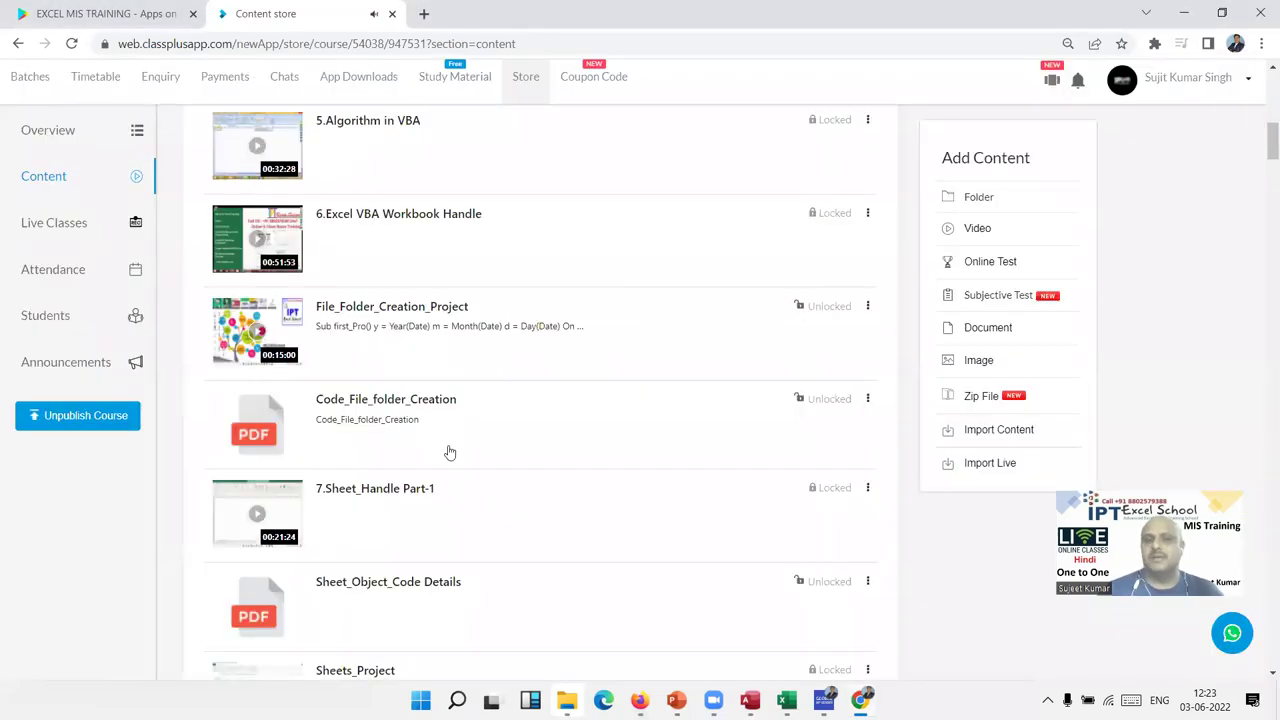
click(18, 43)
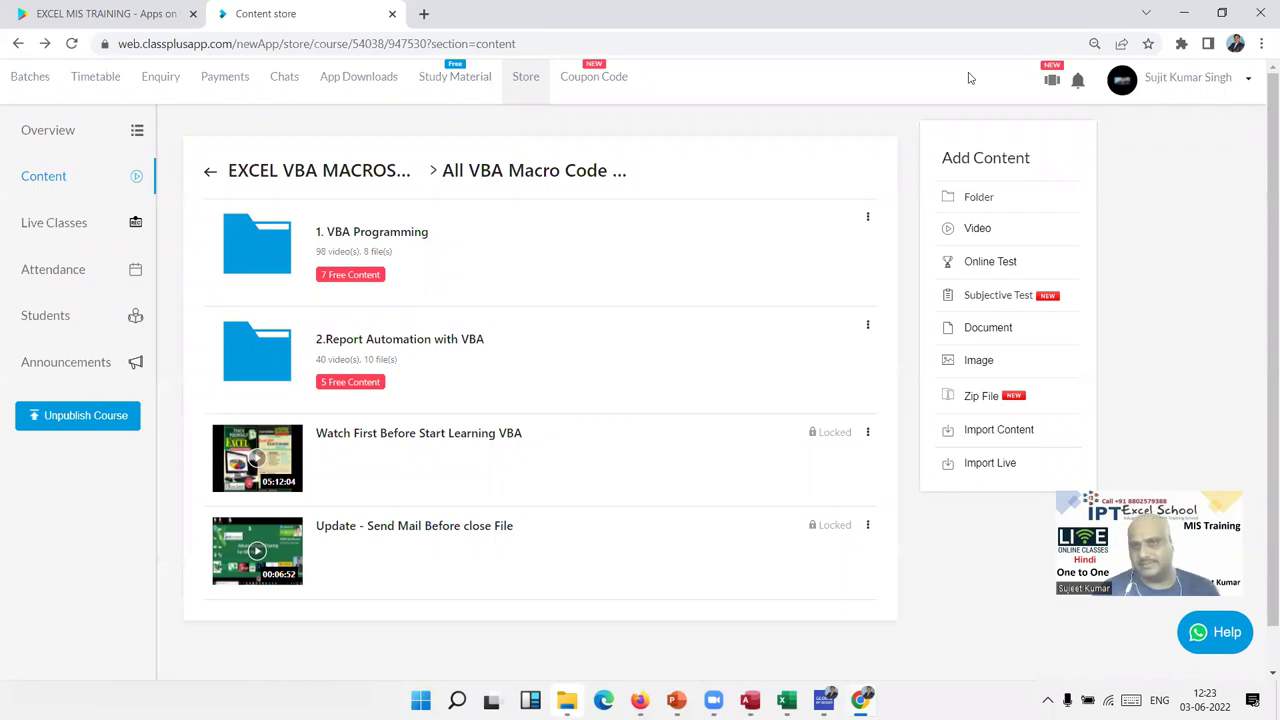
In Book3's Sheet2, enter '13 yeas' in J4 and 2007 in J5.
click(1184, 13)
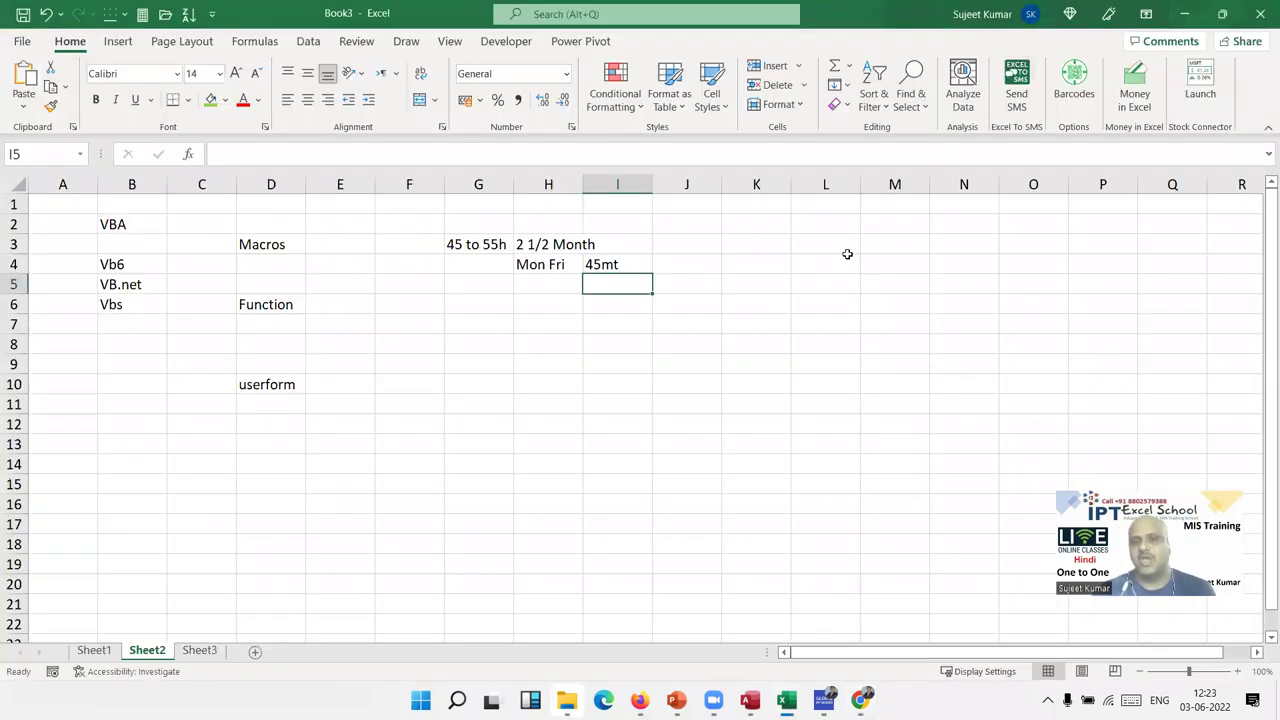
click(675, 262)
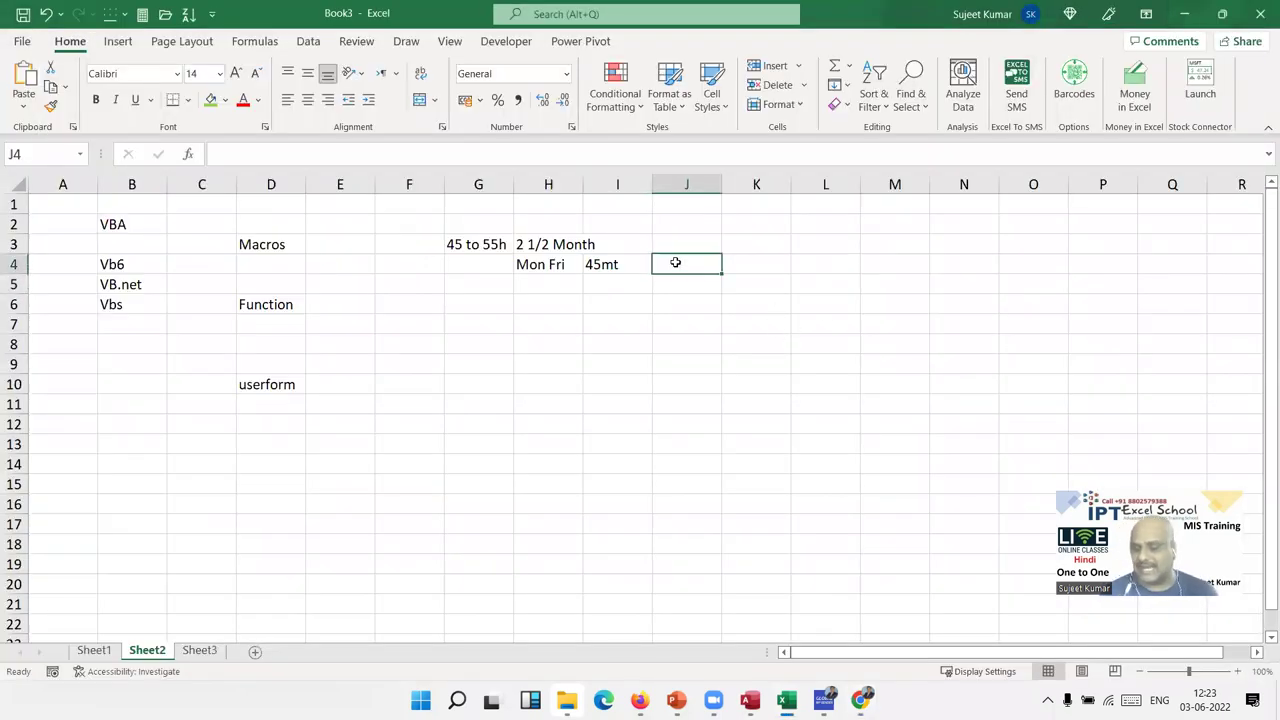
text(13 yeas)
key(Return)
text(2007)
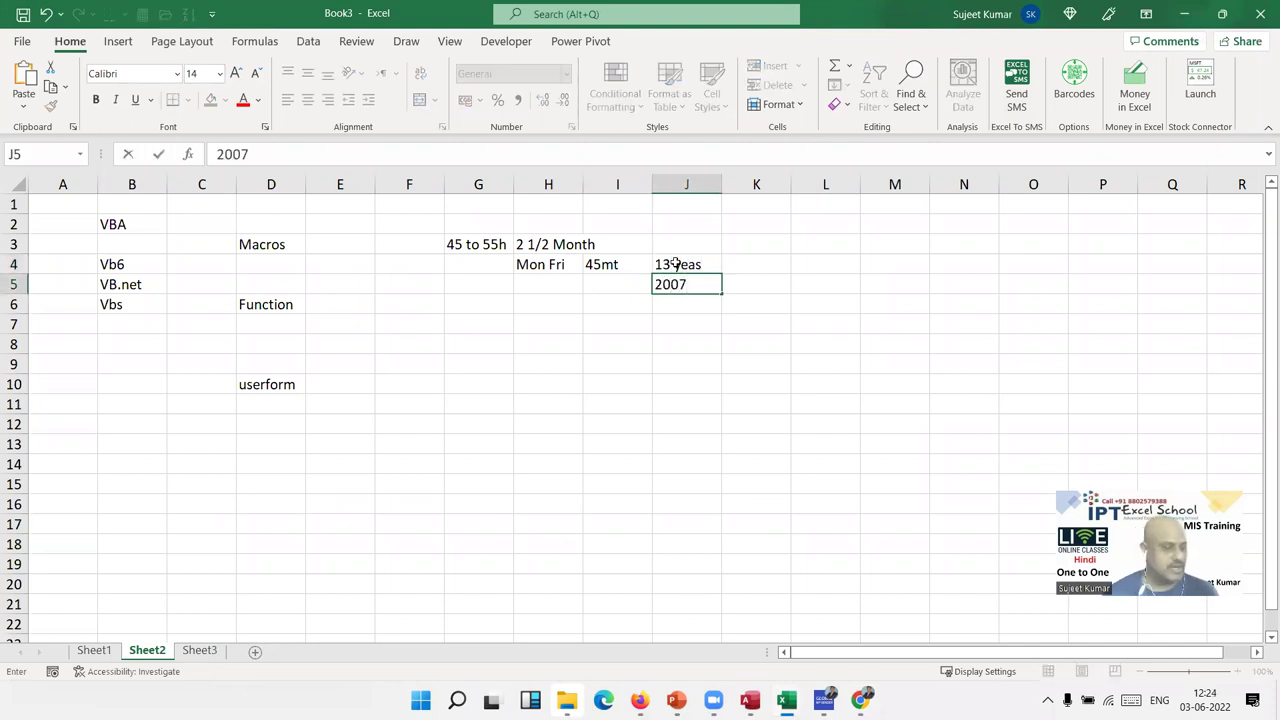
key(Return)
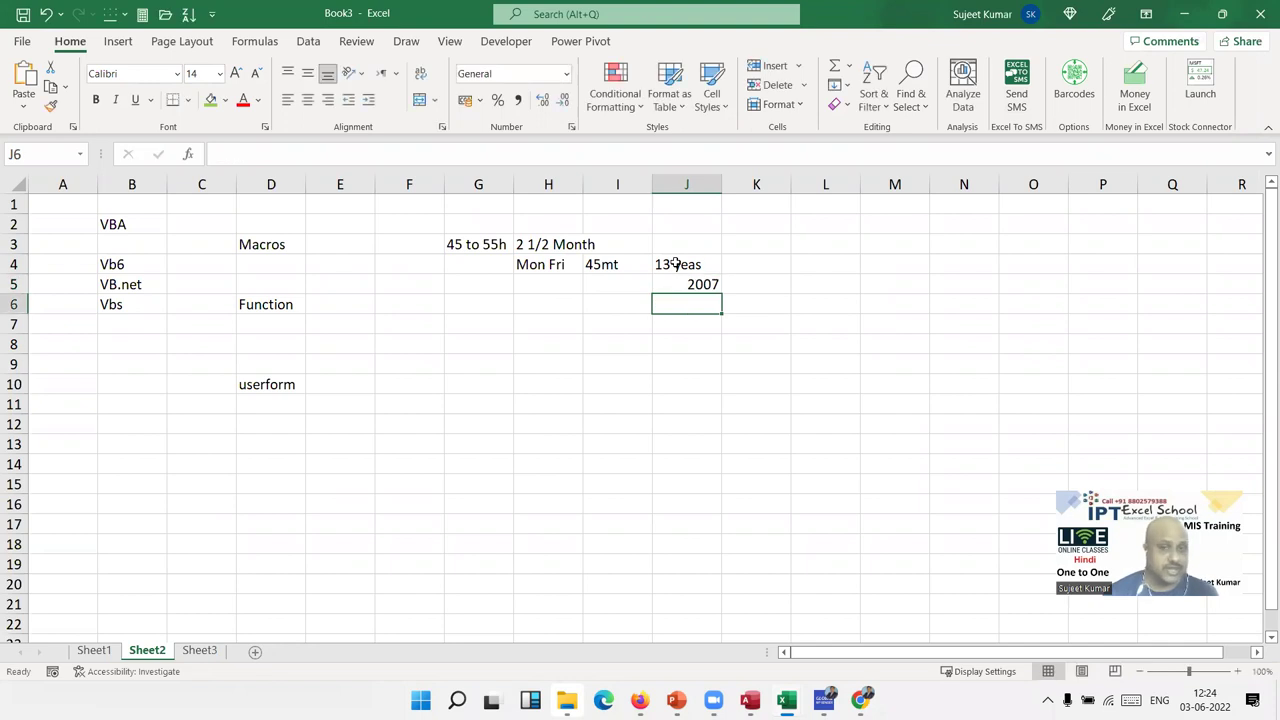